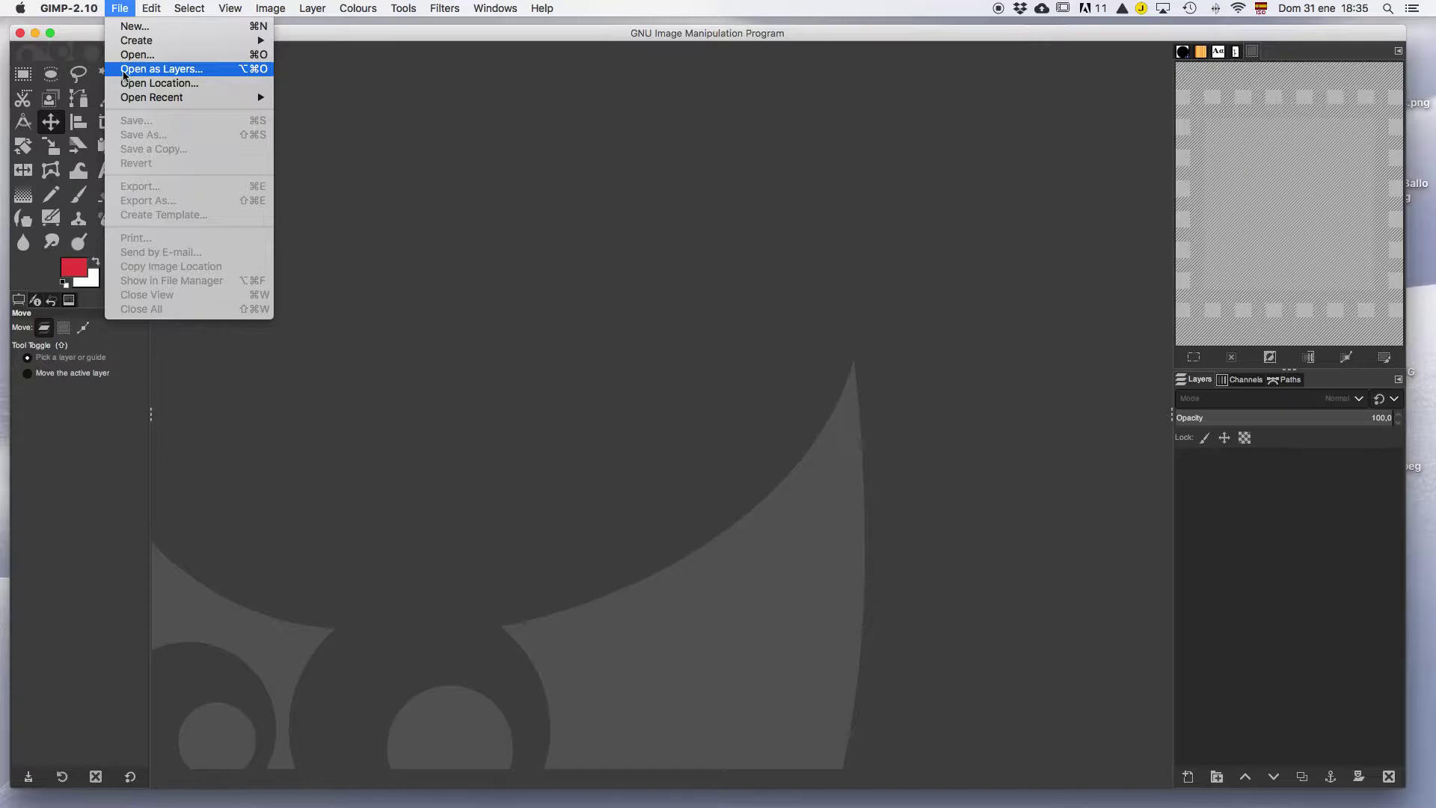
# Open the image "manga_banksy girl_colored.jpg" from the Desktop as layers
pyautogui.click(124, 73)
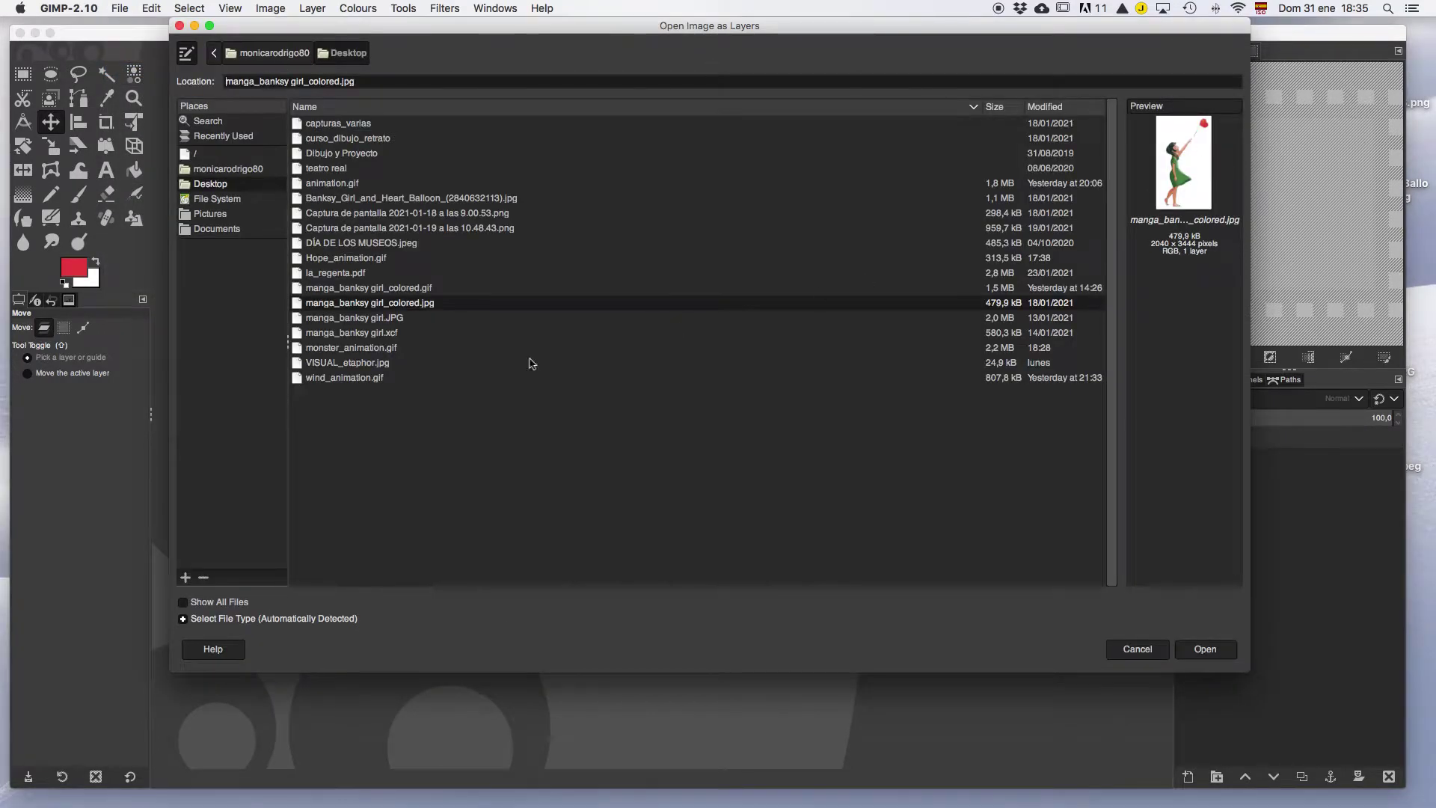
pyautogui.click(1193, 650)
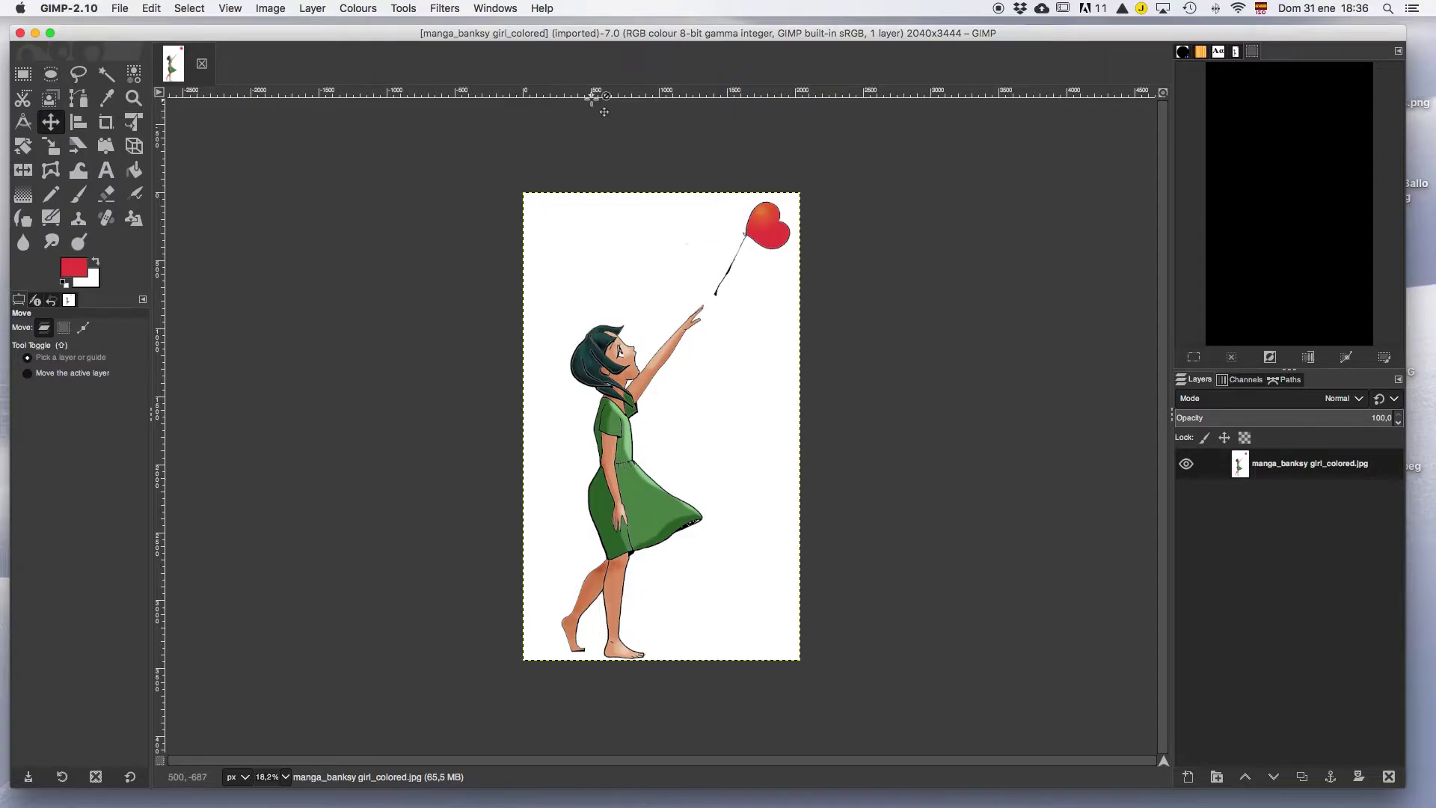
pyautogui.click(501, 9)
pyautogui.moveTo(507, 47)
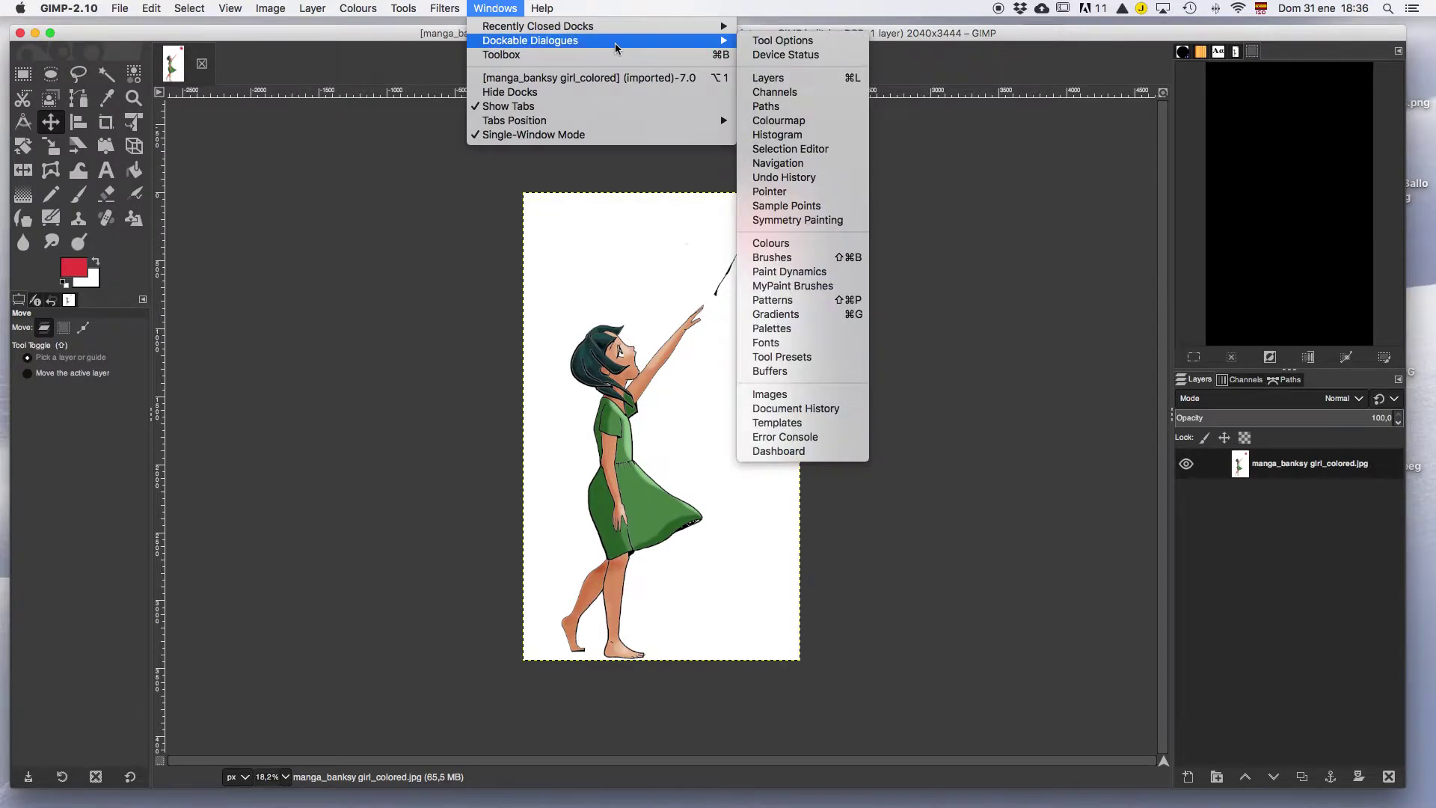
pyautogui.click(326, 224)
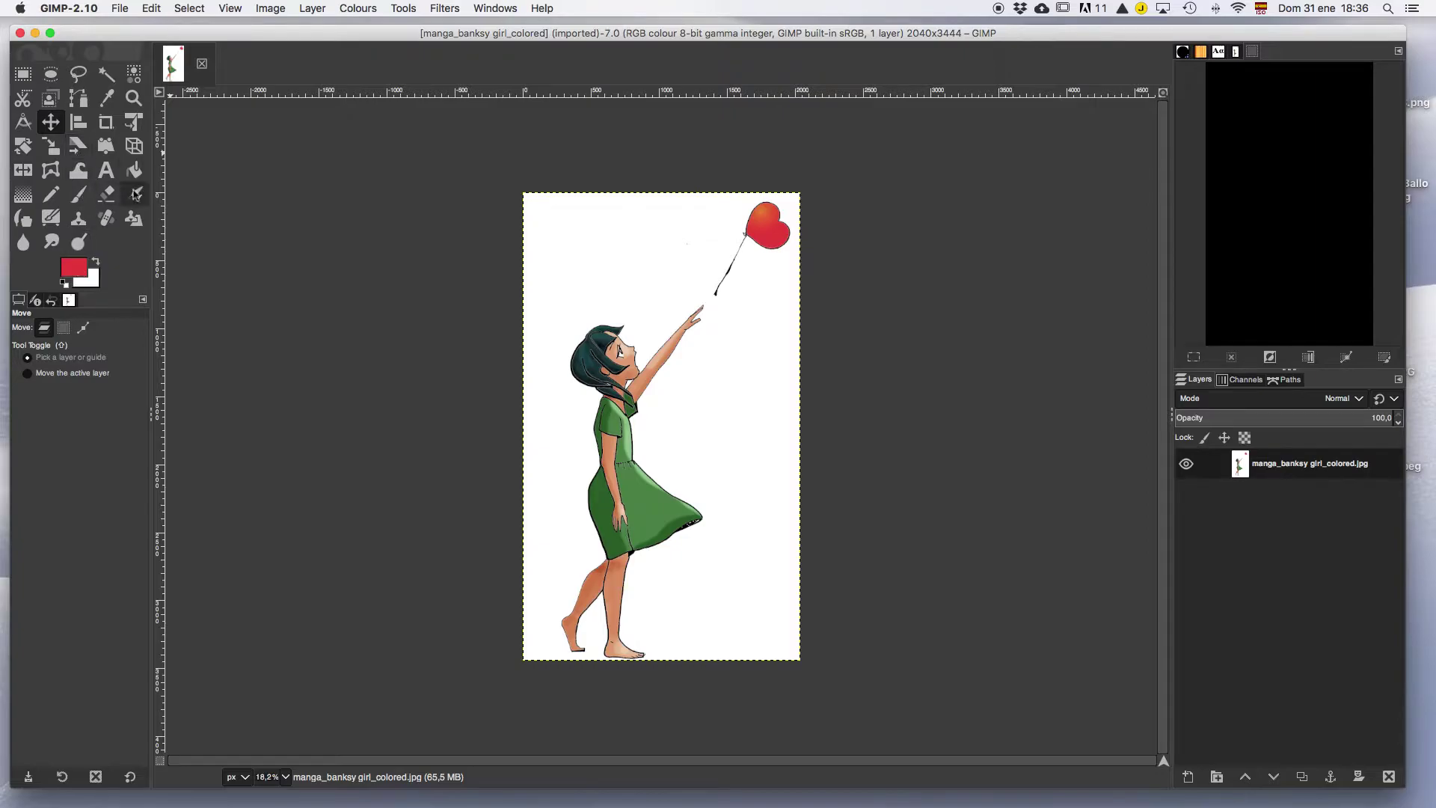
# Erase the heart balloon and its string, and select the white background around the girl with Fuzzy Select
pyautogui.click(106, 193)
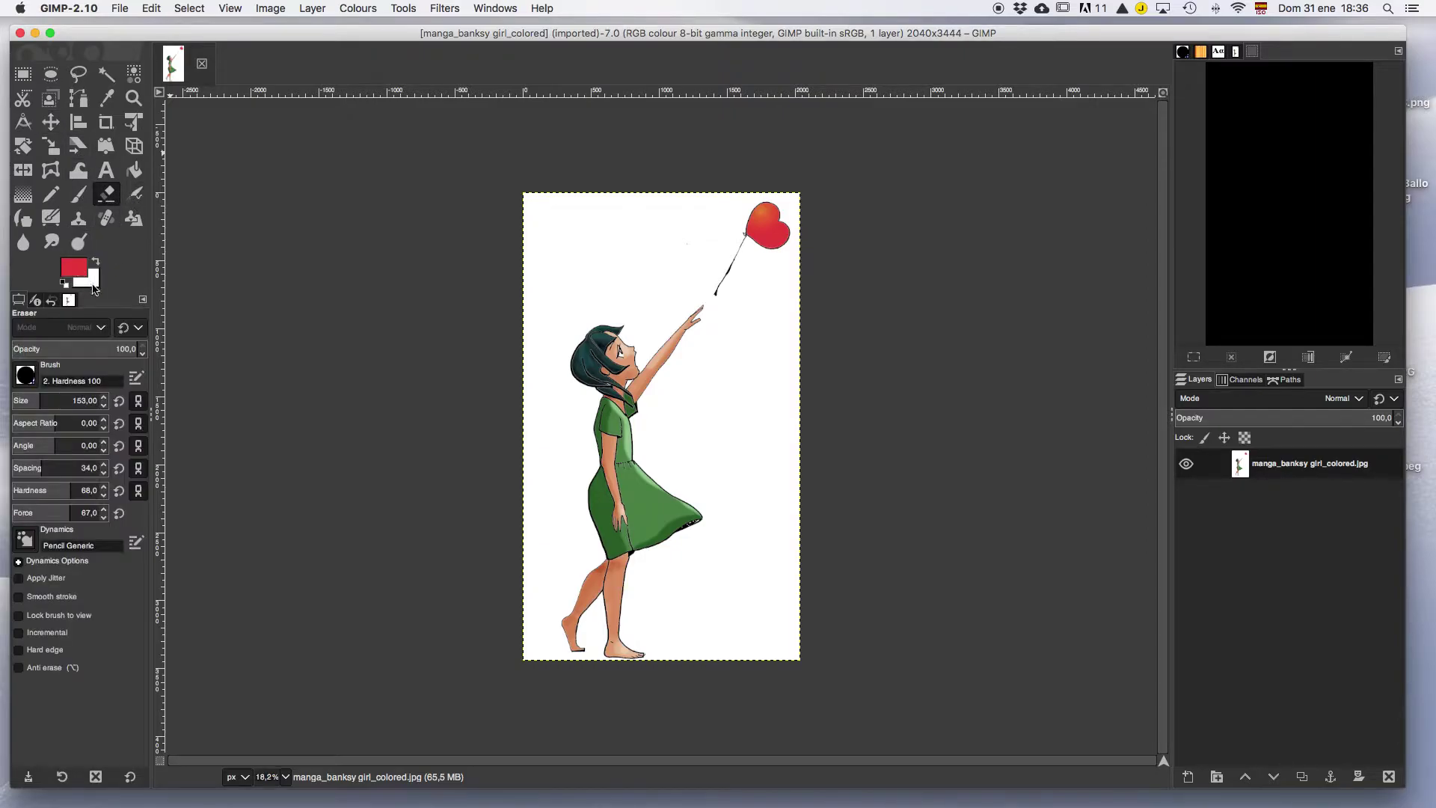
pyautogui.moveTo(782, 217)
pyautogui.mouseDown()
pyautogui.moveTo(742, 224)
pyautogui.moveTo(775, 208)
pyautogui.moveTo(790, 221)
pyautogui.moveTo(759, 254)
pyautogui.moveTo(732, 255)
pyautogui.moveTo(747, 237)
pyautogui.moveTo(718, 293)
pyautogui.moveTo(688, 238)
pyautogui.moveTo(706, 240)
pyautogui.moveTo(650, 245)
pyautogui.moveTo(530, 318)
pyautogui.moveTo(552, 335)
pyautogui.moveTo(709, 214)
pyautogui.moveTo(781, 226)
pyautogui.moveTo(774, 309)
pyautogui.moveTo(774, 193)
pyautogui.mouseUp()
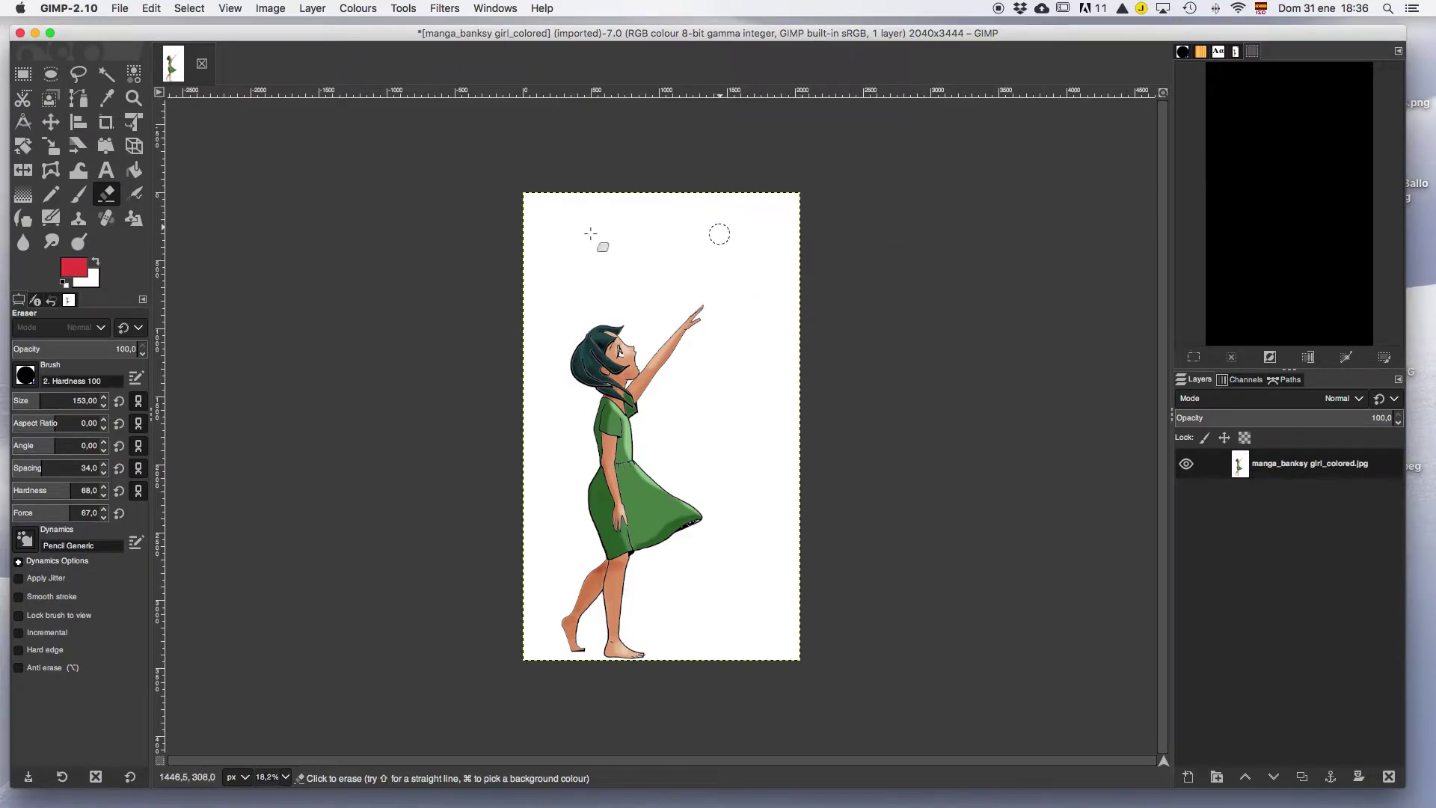
pyautogui.click(106, 74)
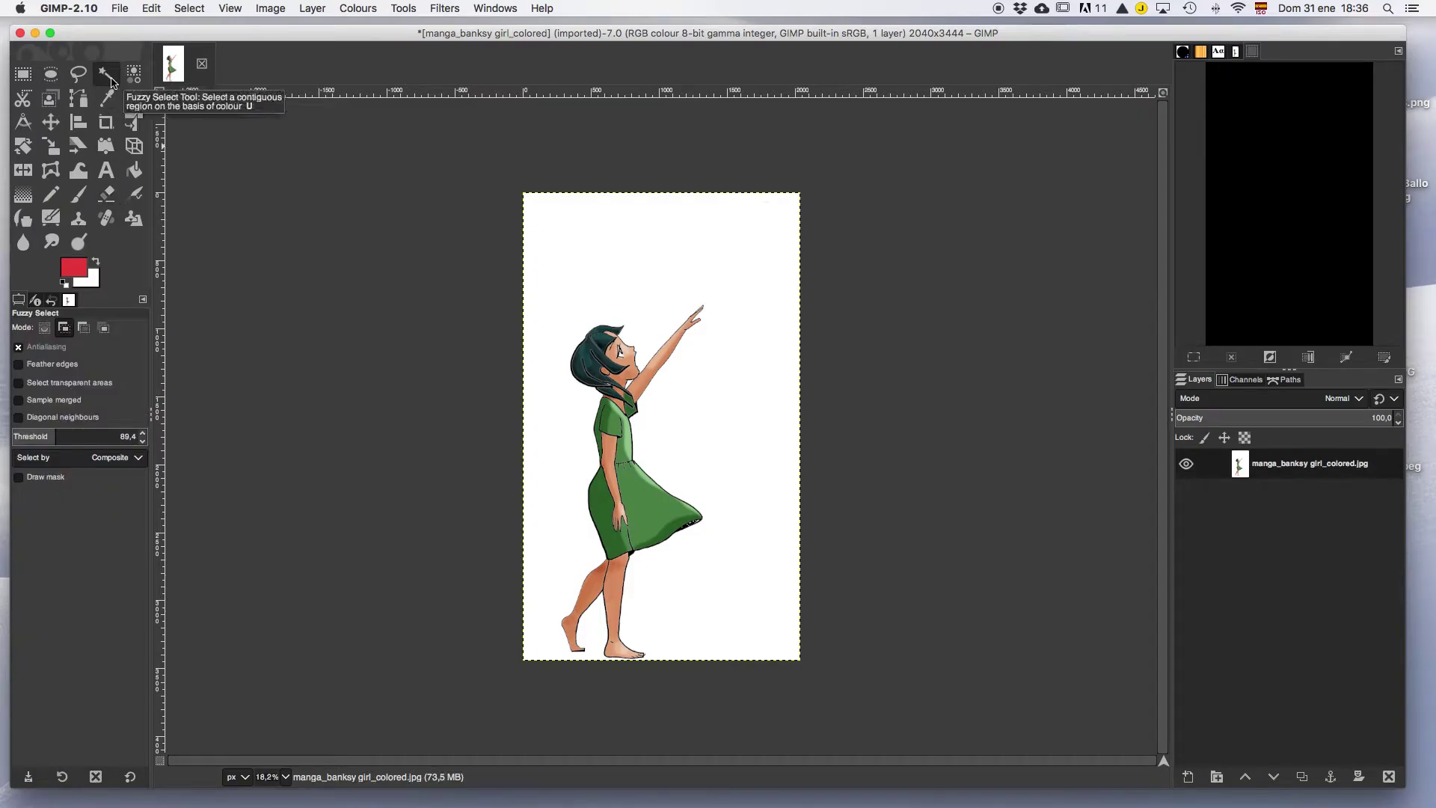
pyautogui.click(692, 255)
# Examine the selection outline around the girl's head, neck and raised arm up close
pyautogui.click(134, 98)
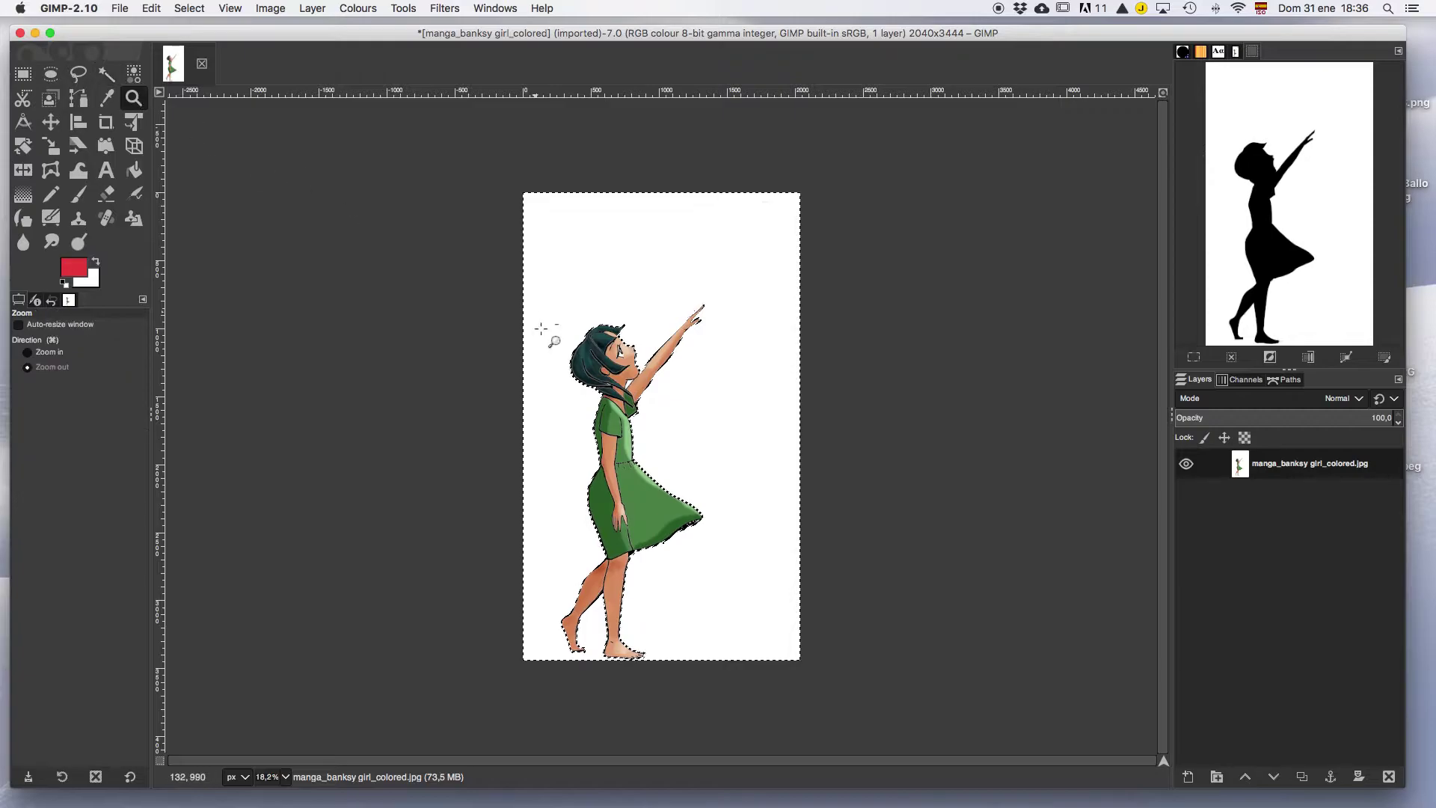
pyautogui.click(609, 388)
pyautogui.click(27, 352)
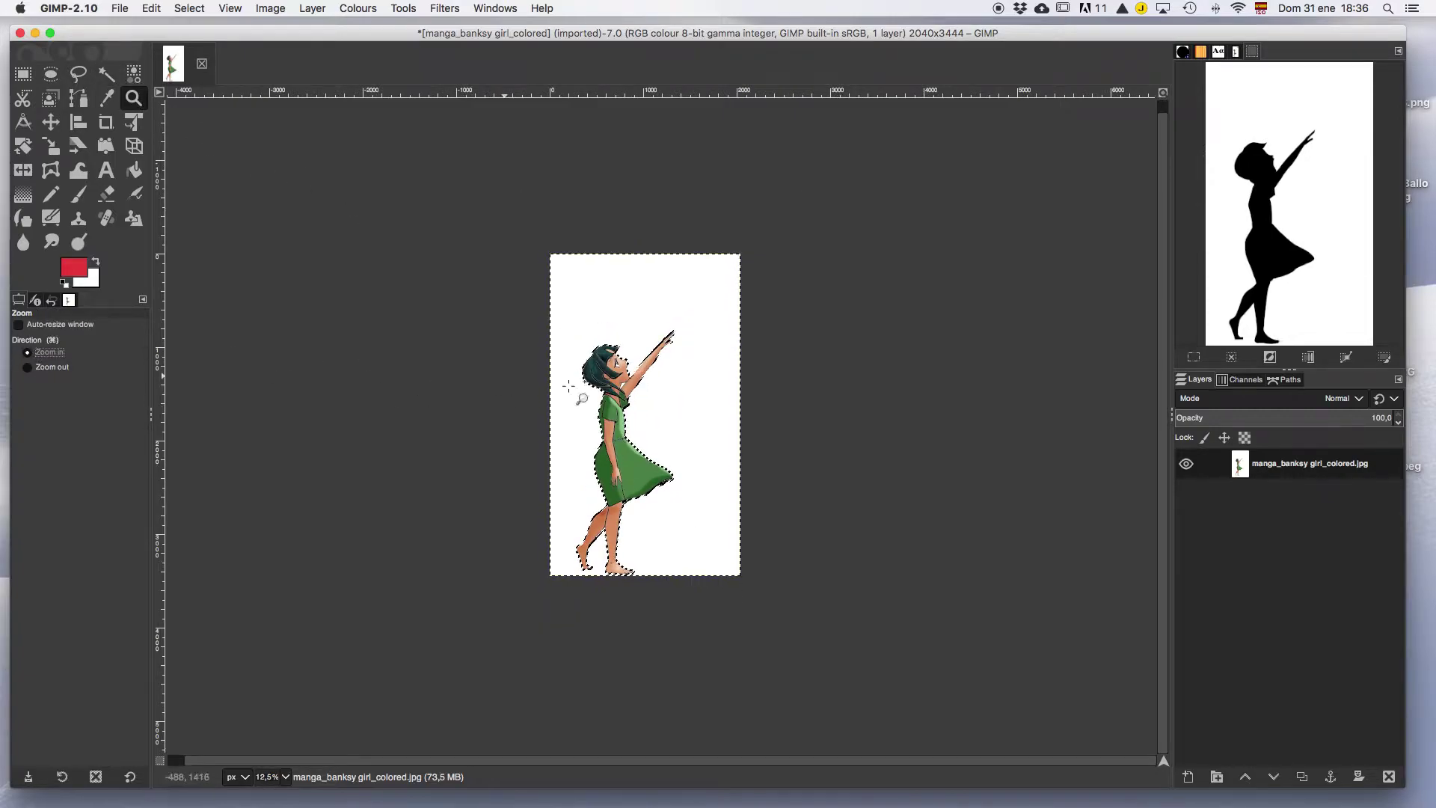
pyautogui.click(622, 387)
pyautogui.click(622, 387)
pyautogui.click(622, 388)
pyautogui.click(621, 387)
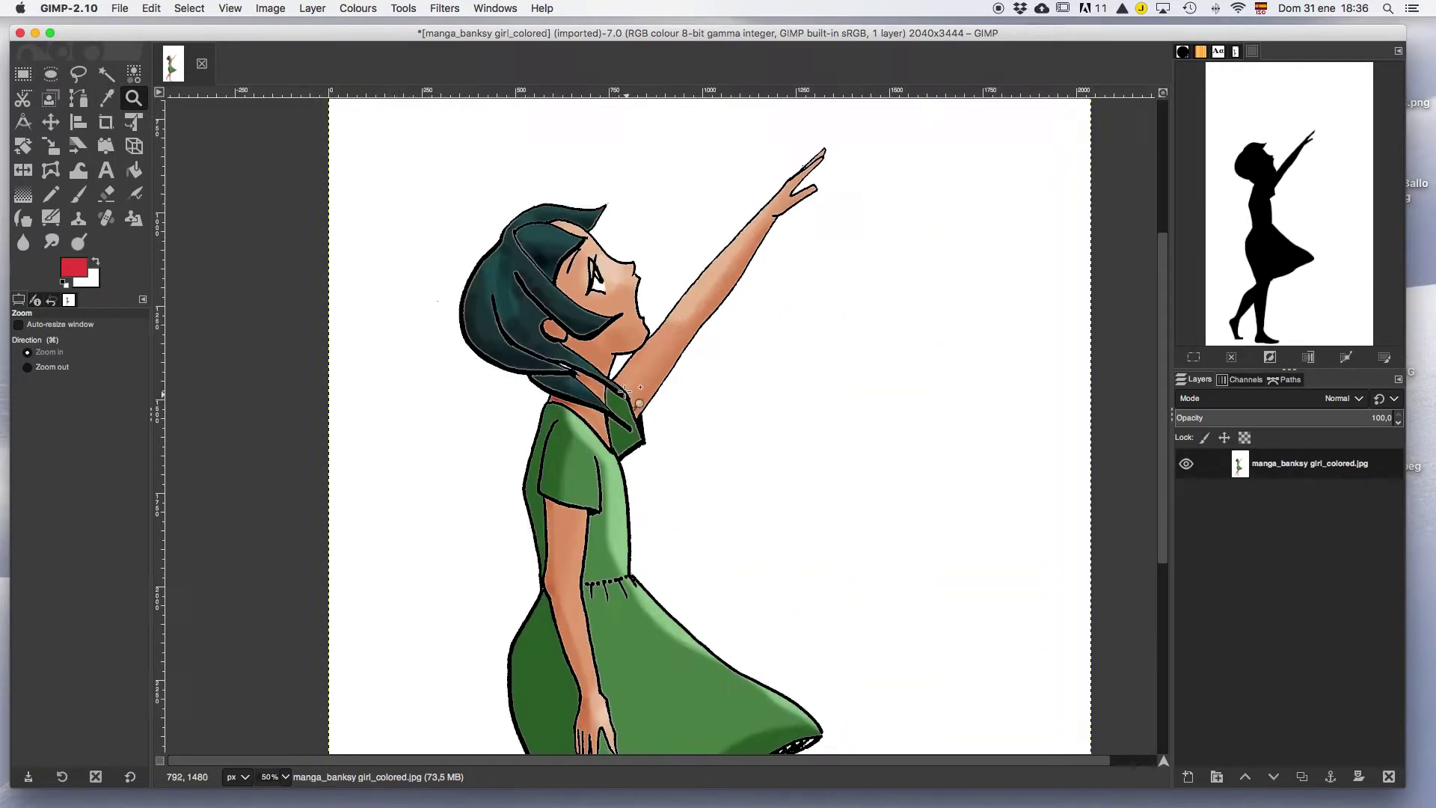
pyautogui.click(621, 387)
pyautogui.click(620, 387)
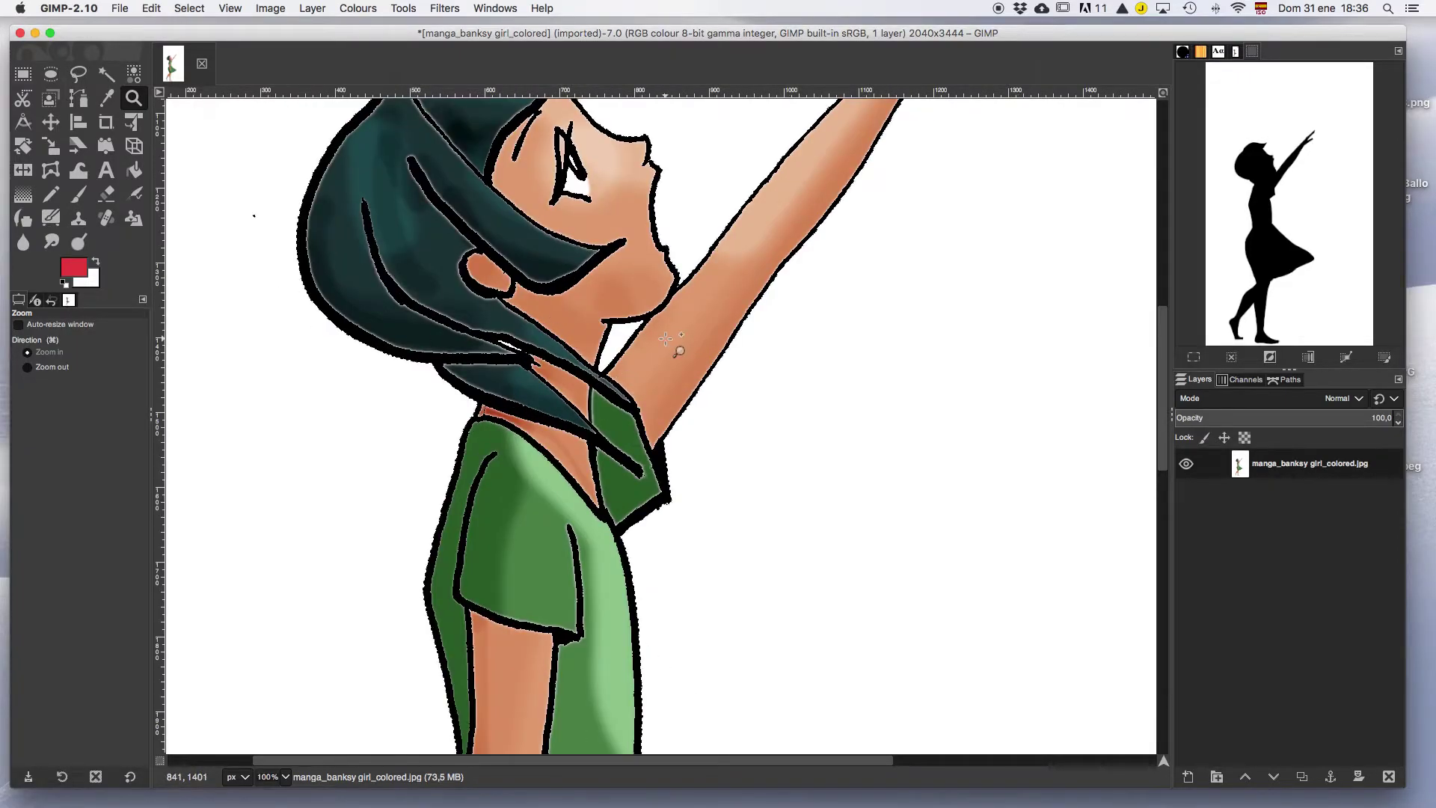
pyautogui.click(665, 338)
pyautogui.click(106, 73)
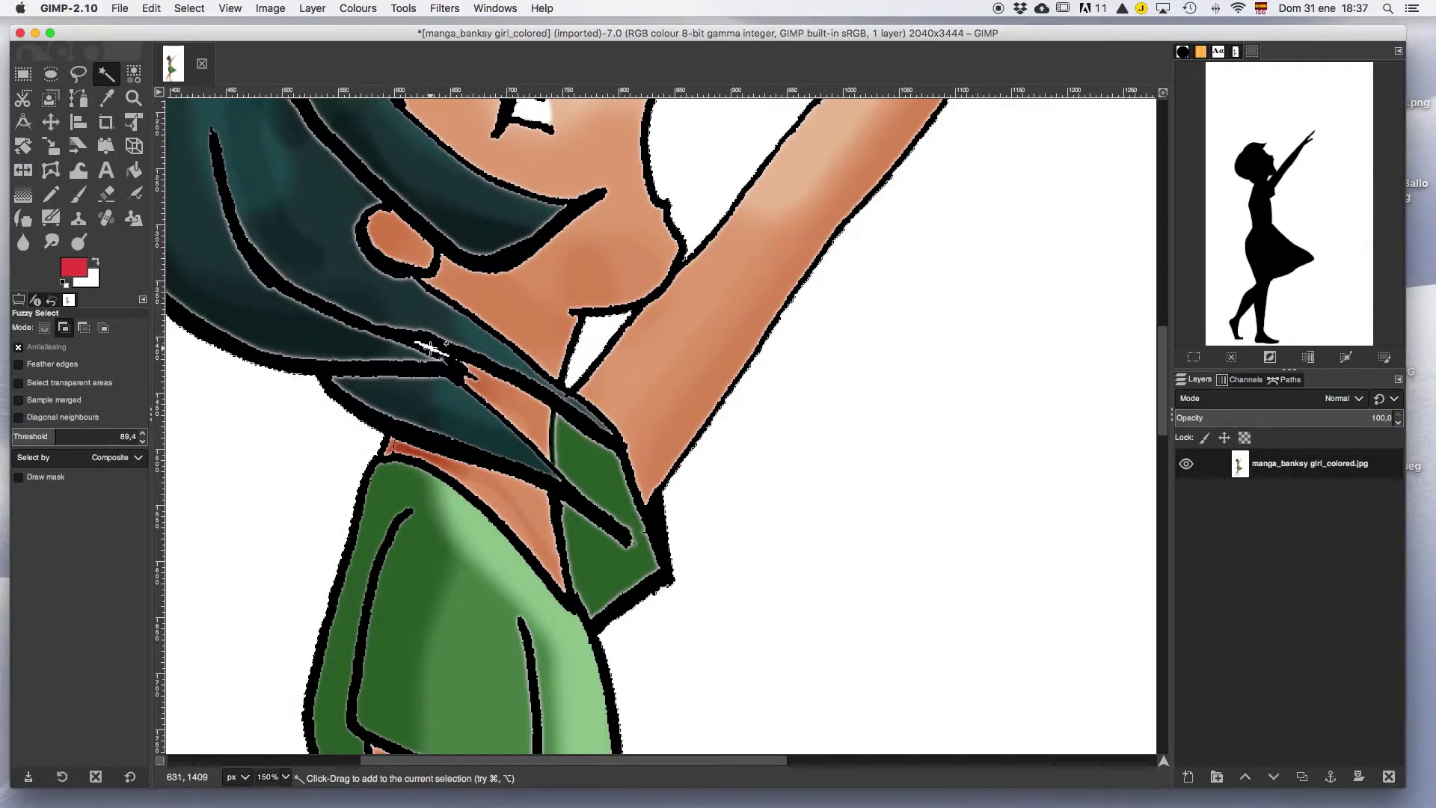
pyautogui.moveTo(1164, 422); pyautogui.dragTo(1152, 312)
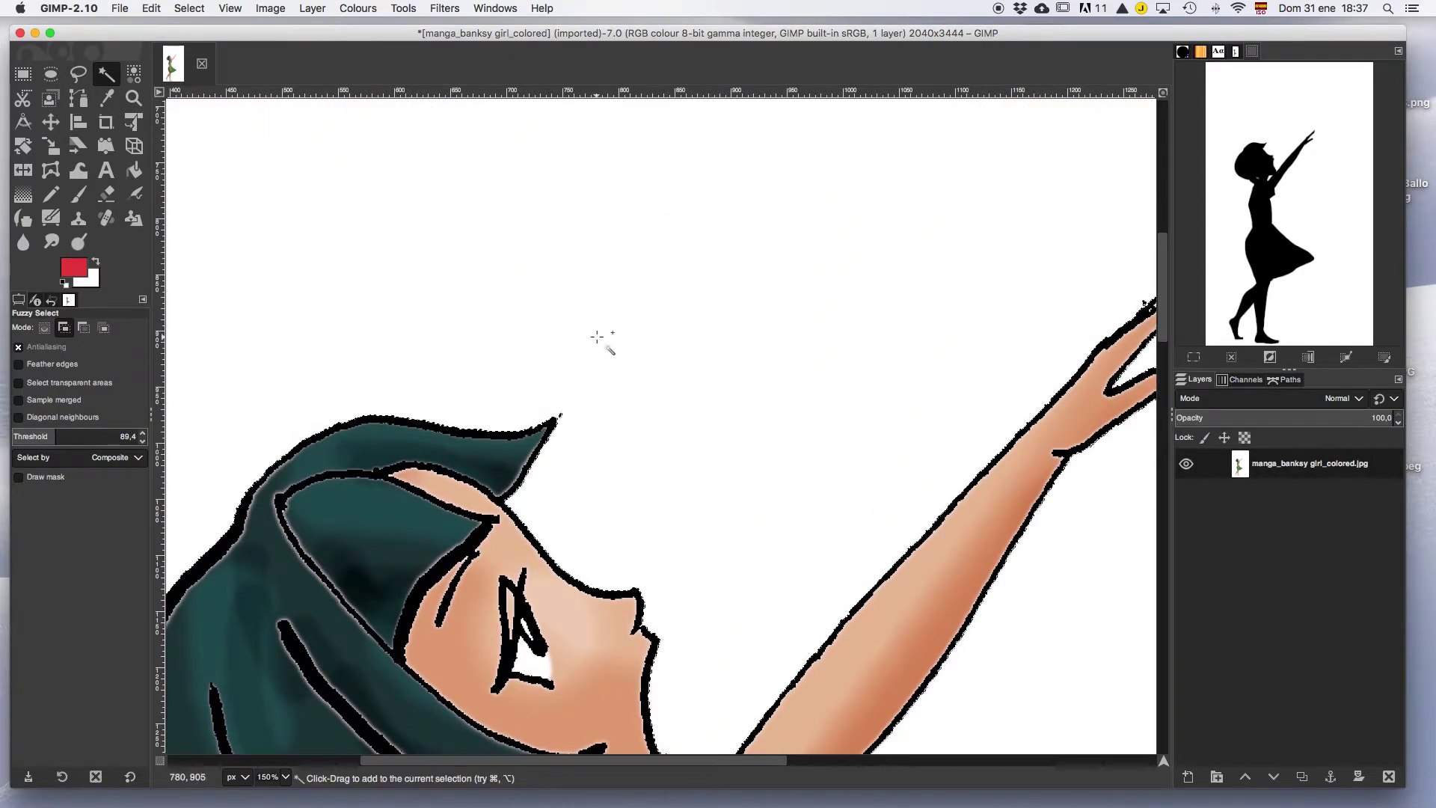
# Invert the selection so it covers the girl, and copy and paste her as a floating selection
pyautogui.click(192, 12)
pyautogui.click(200, 57)
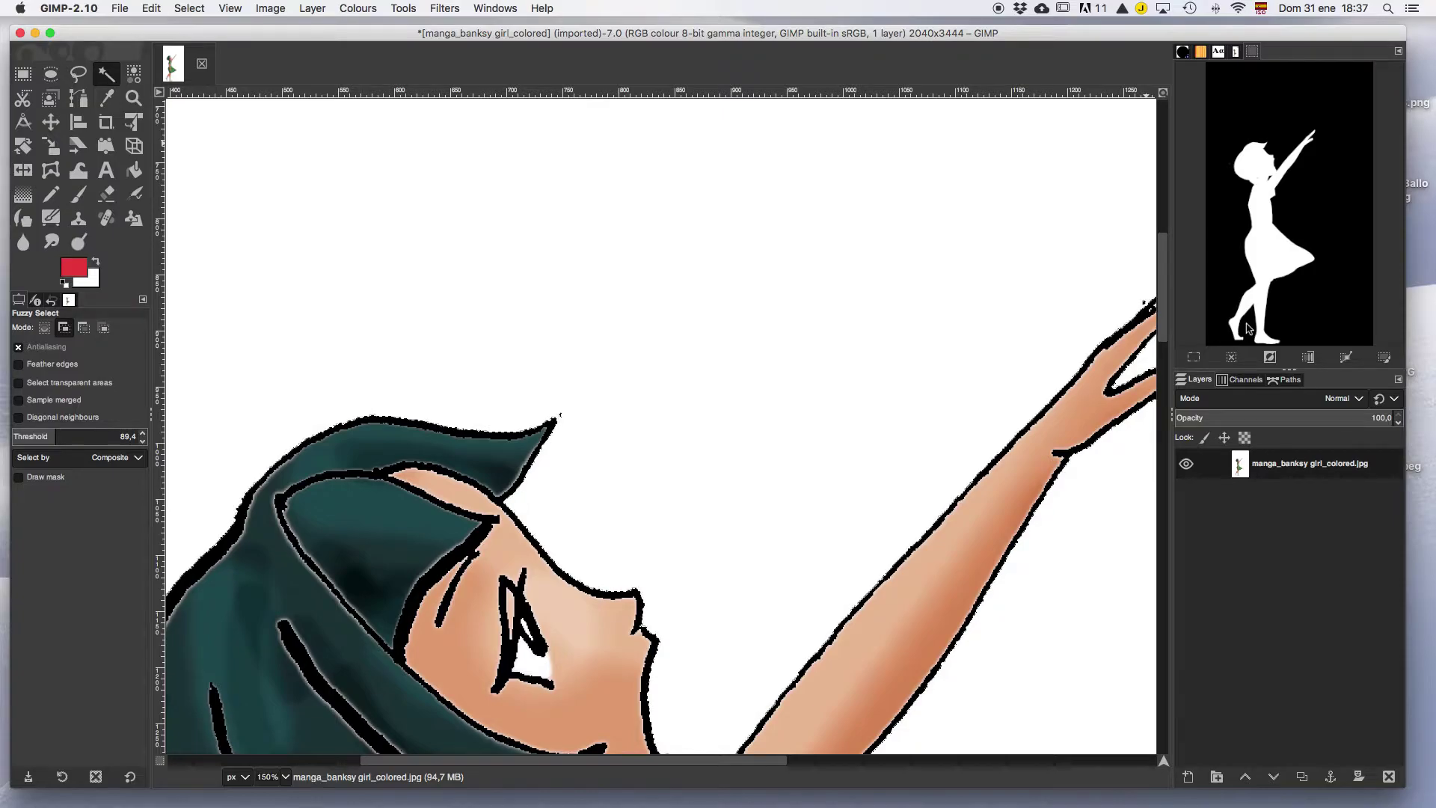
pyautogui.press('super+c')
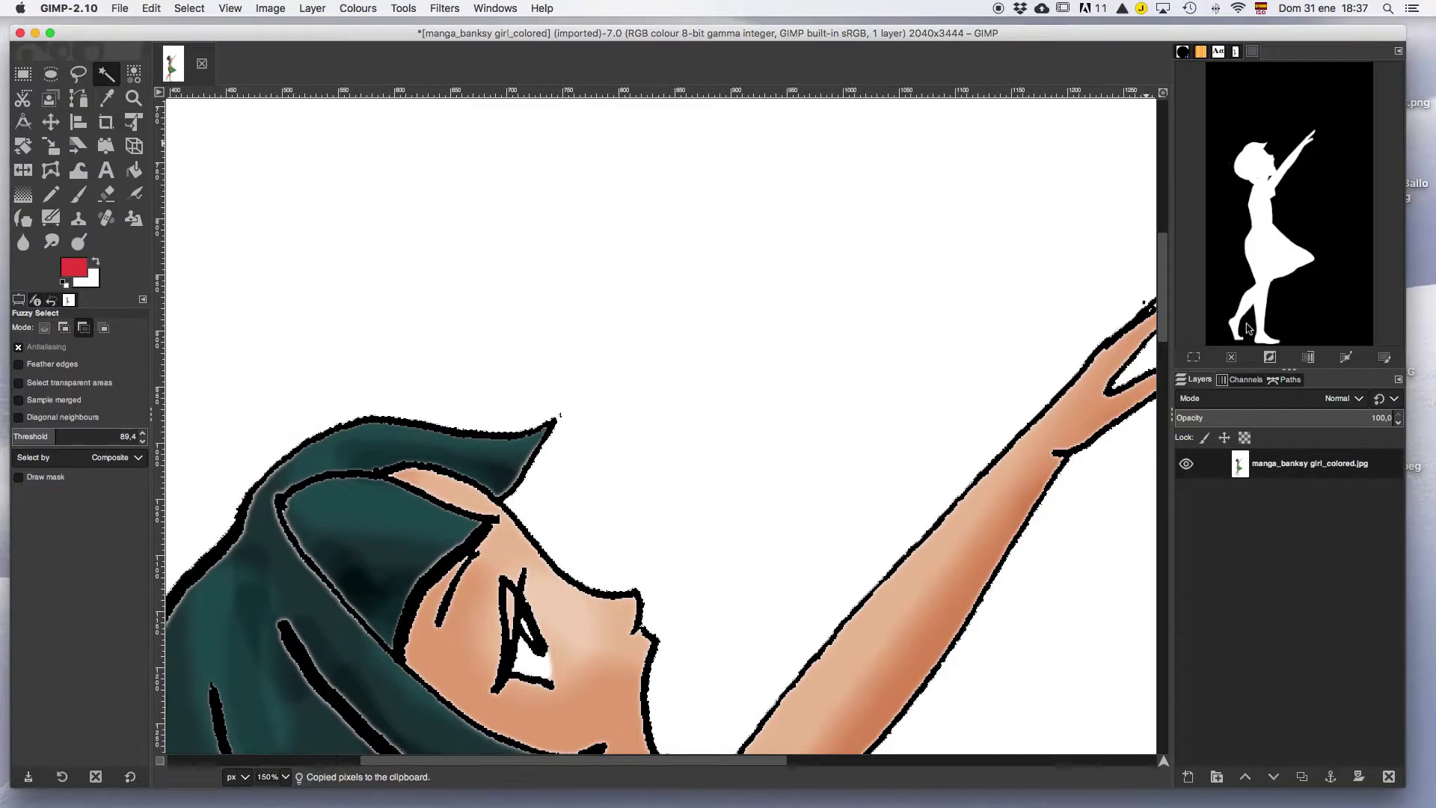
pyautogui.press('super+v')
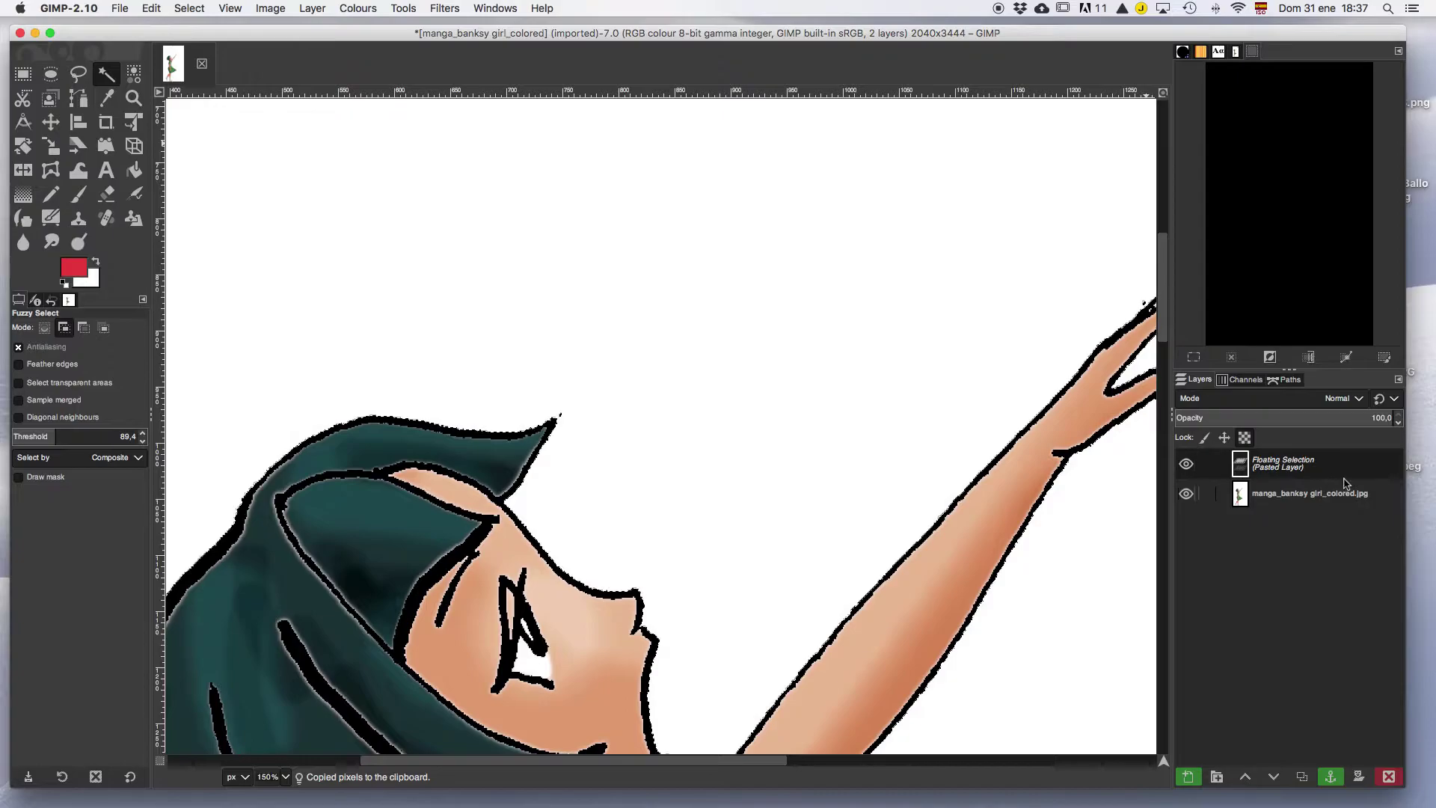
# Turn the floating selection into a new layer and hide the original "manga_banksy girl_colored.jpg" layer
pyautogui.rightClick(1305, 469)
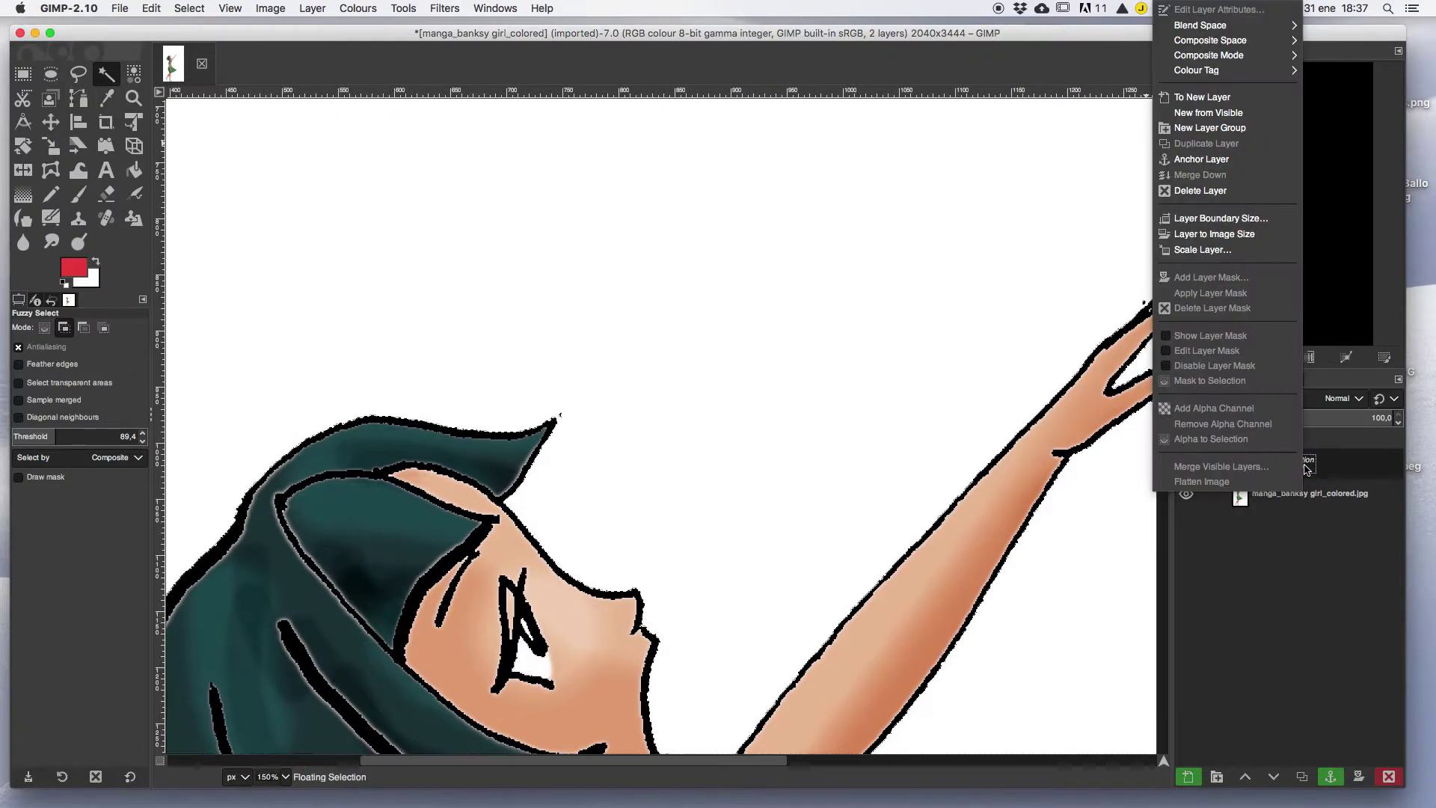
pyautogui.click(1205, 97)
pyautogui.click(1185, 495)
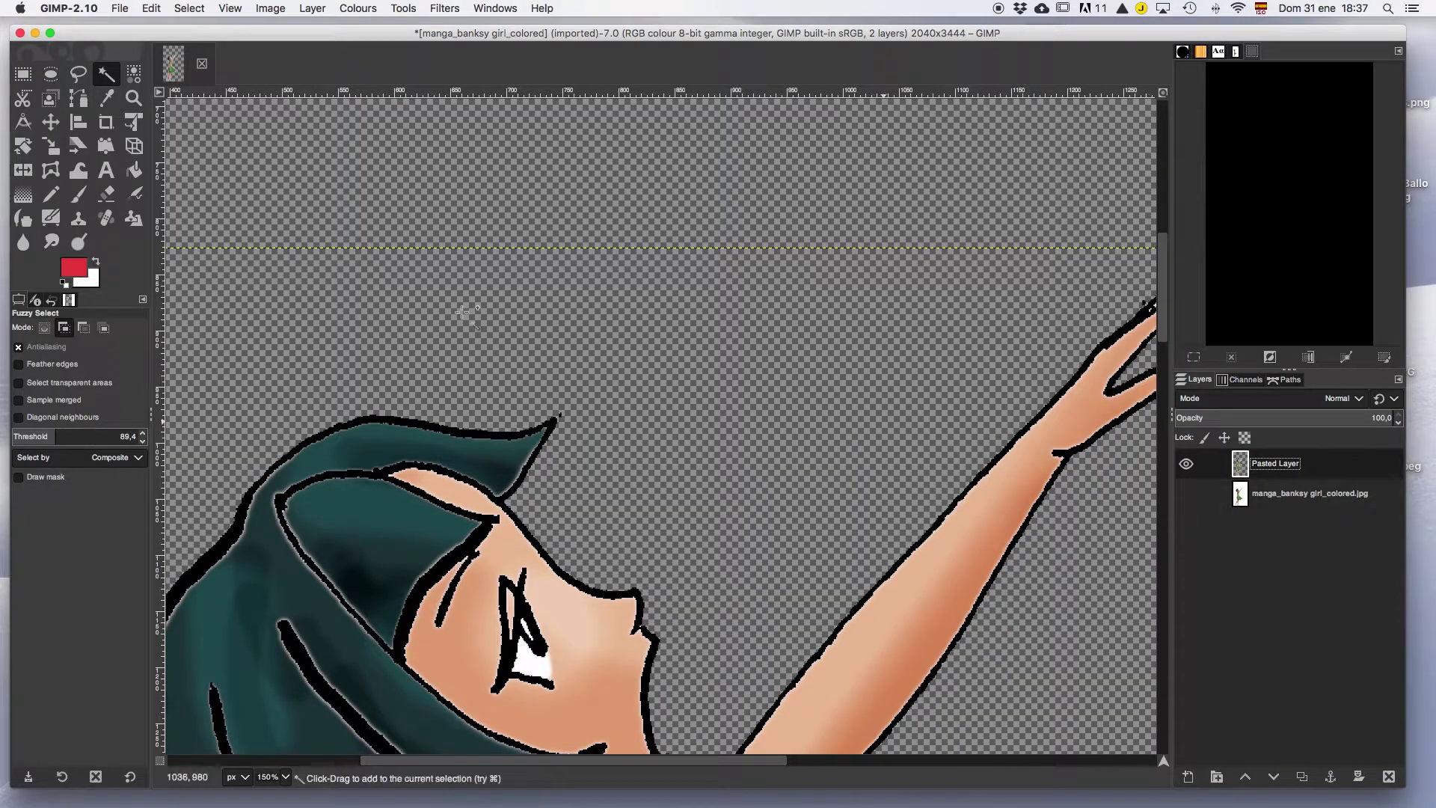
# Move the pasted girl to the right edge of the canvas and resize her layer to the image size
pyautogui.click(133, 98)
pyautogui.click(27, 366)
pyautogui.click(605, 392)
pyautogui.click(605, 392)
pyautogui.click(605, 392)
pyautogui.click(605, 392)
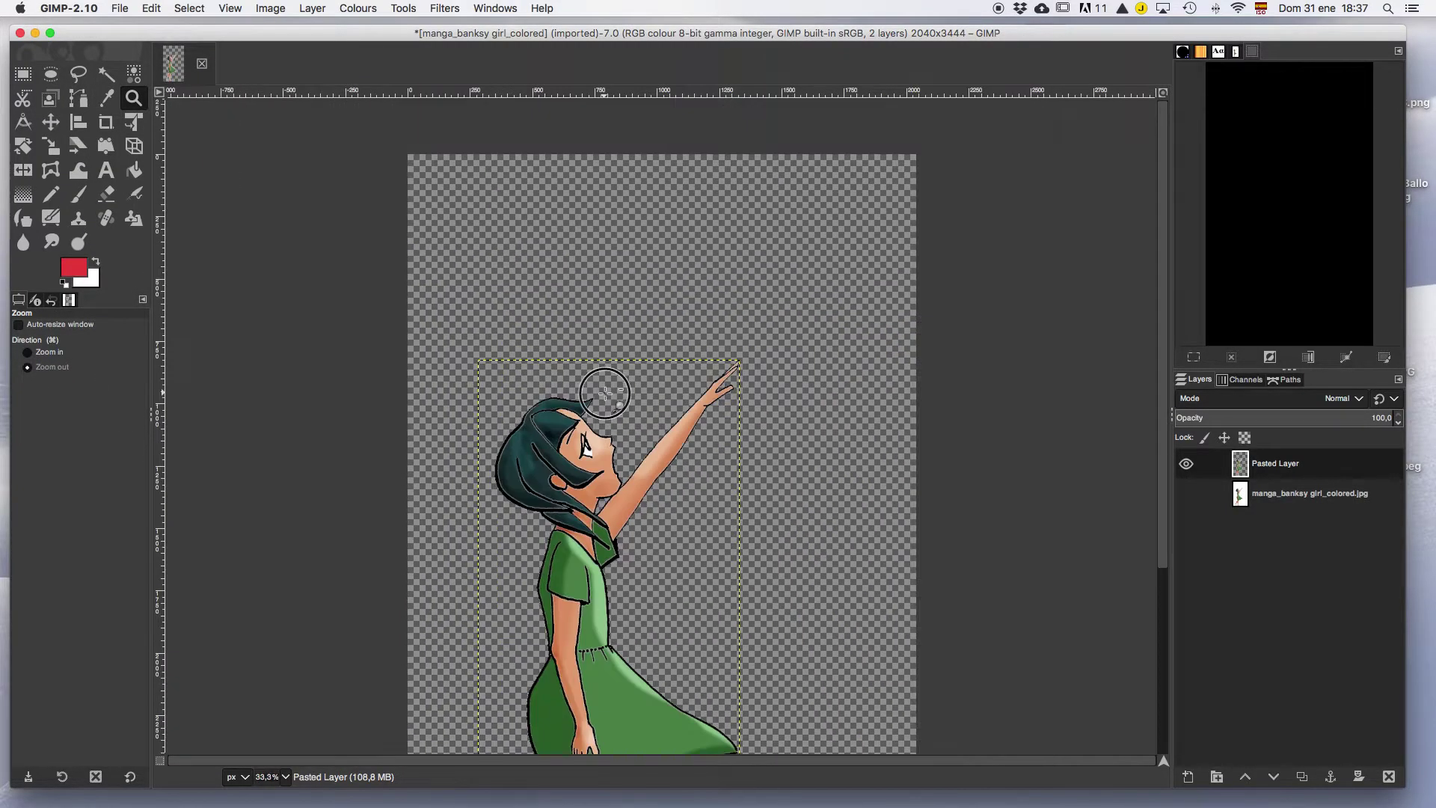
pyautogui.click(605, 392)
pyautogui.click(605, 391)
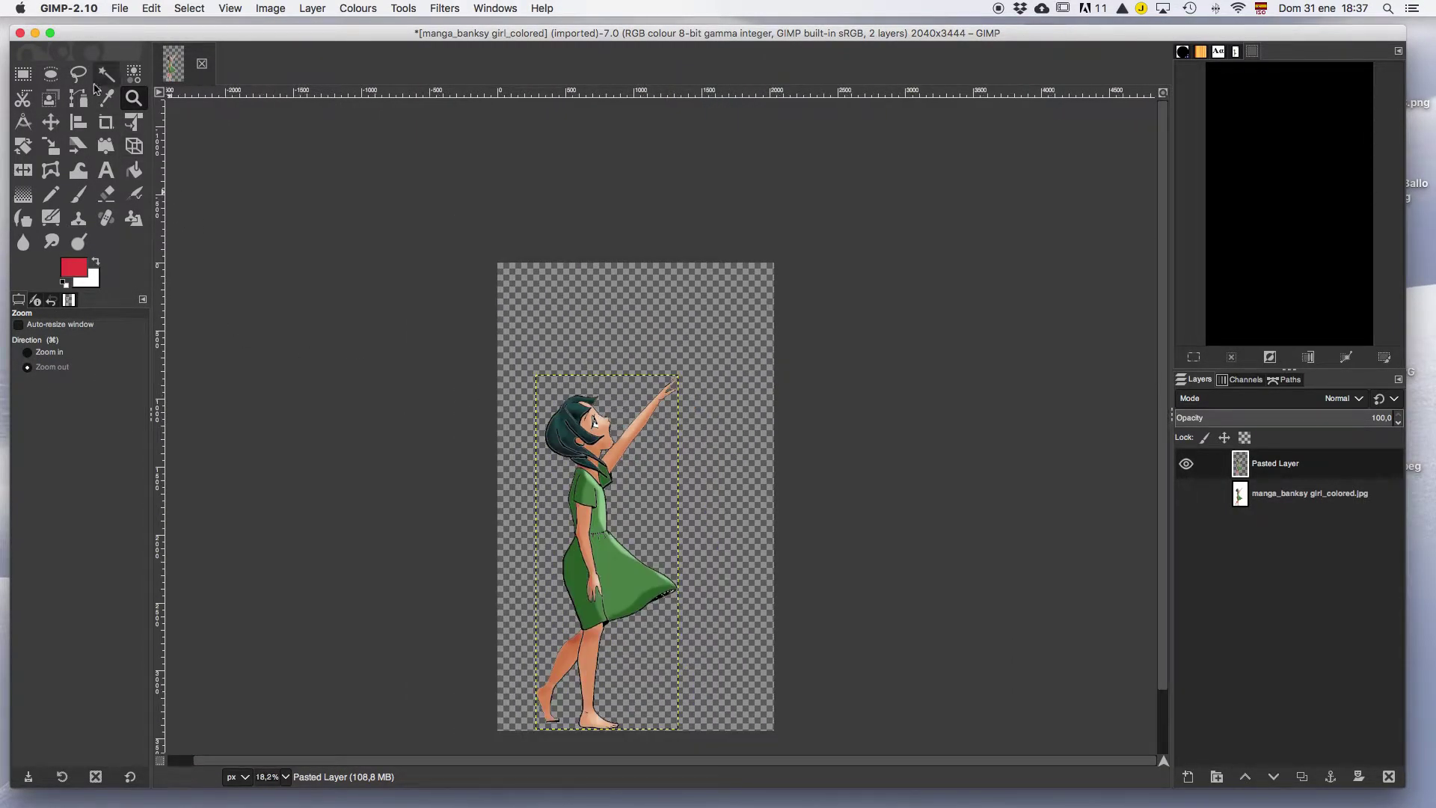
pyautogui.click(50, 124)
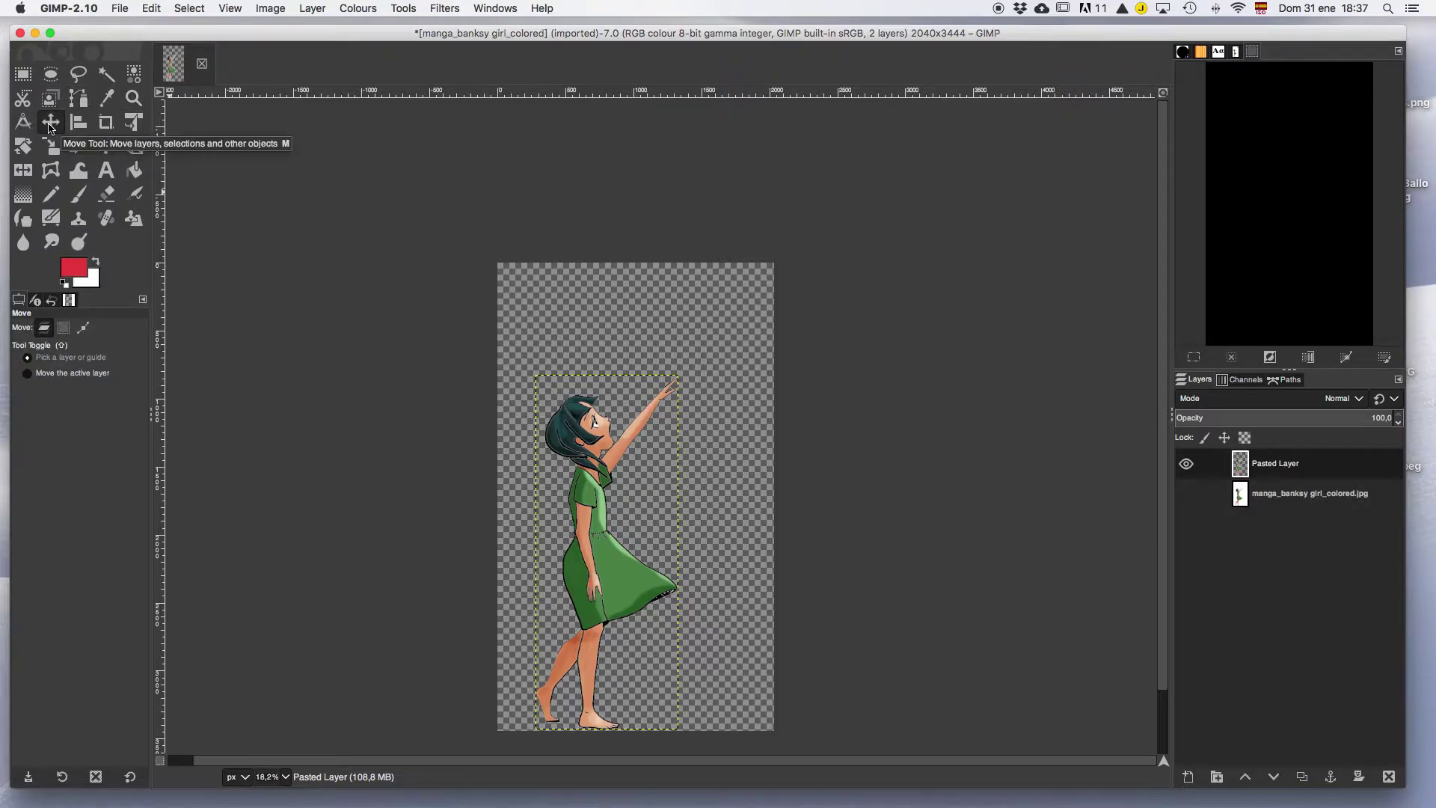
pyautogui.moveTo(606, 573); pyautogui.dragTo(696, 571)
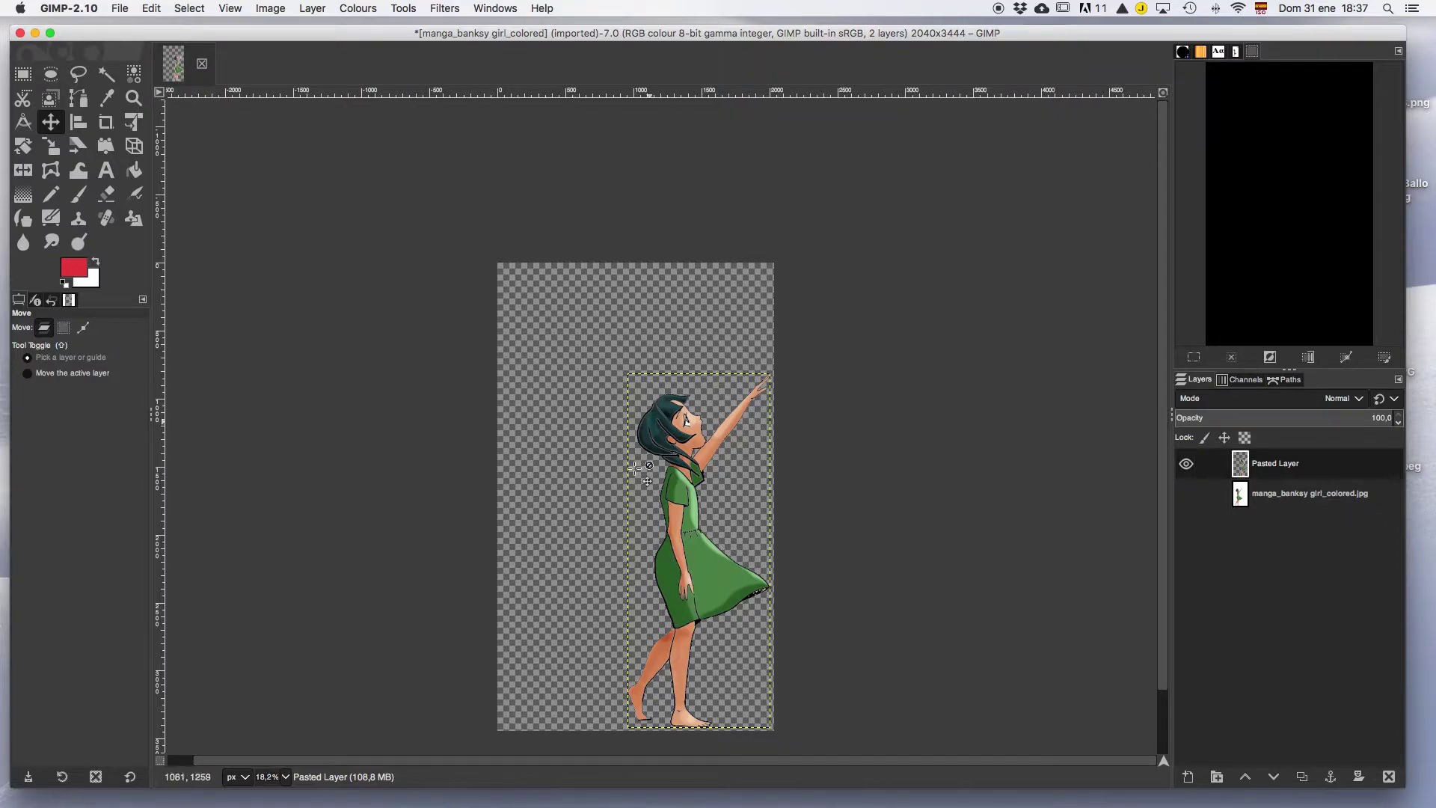
pyautogui.rightClick(1266, 462)
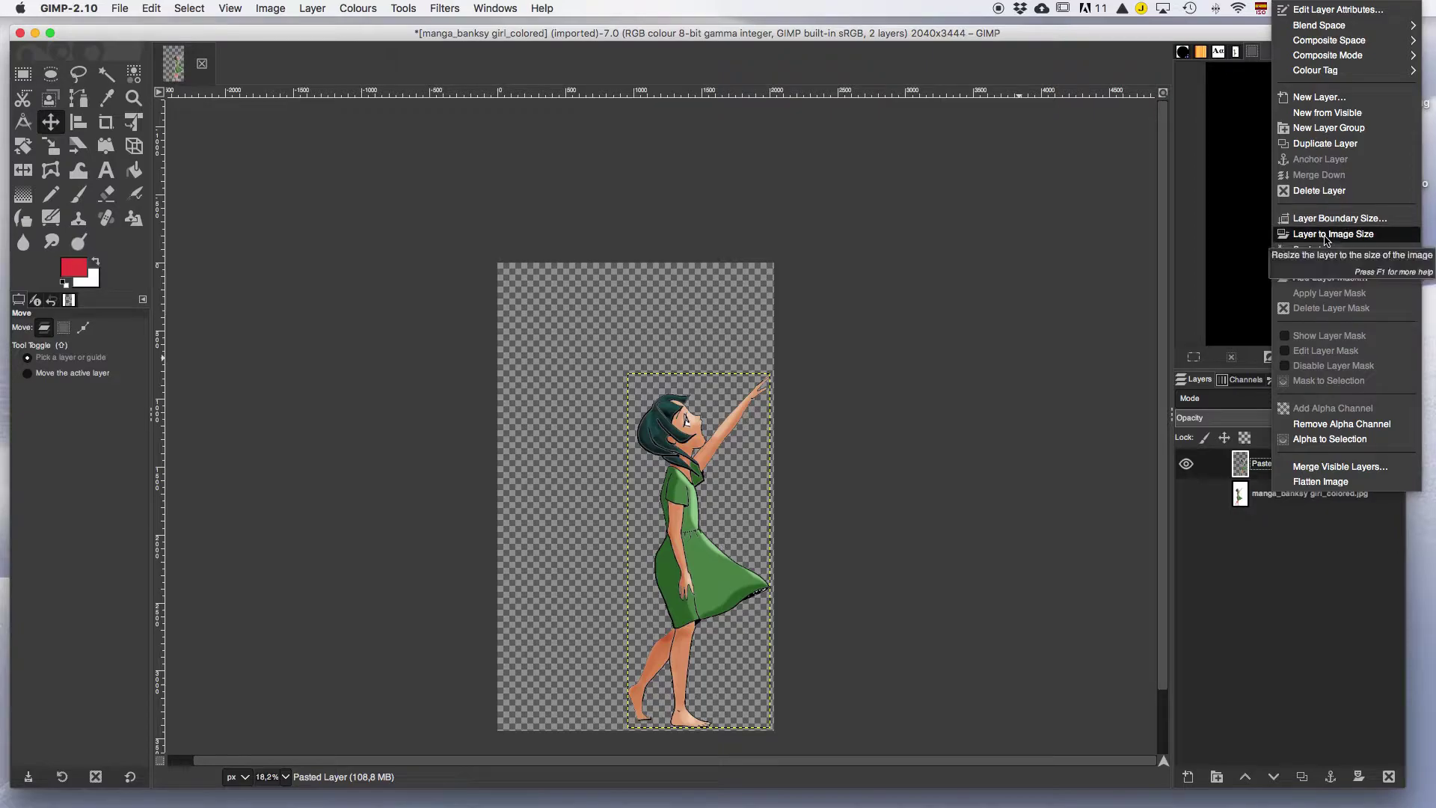
pyautogui.click(1325, 236)
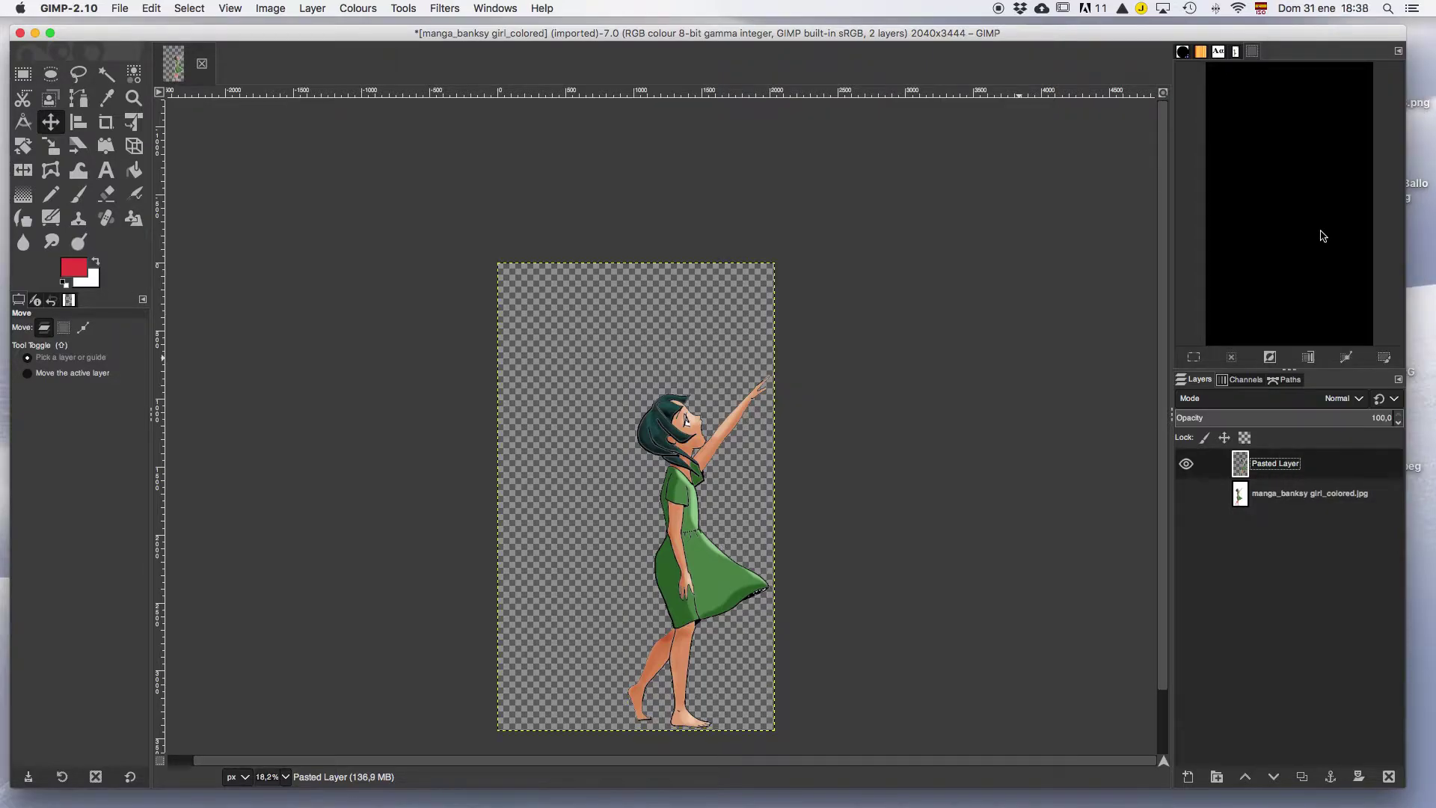
# Create a new 2040 x 3444 px layer named "gradient" filled with Transparency
pyautogui.click(1188, 778)
pyautogui.write('gradient')
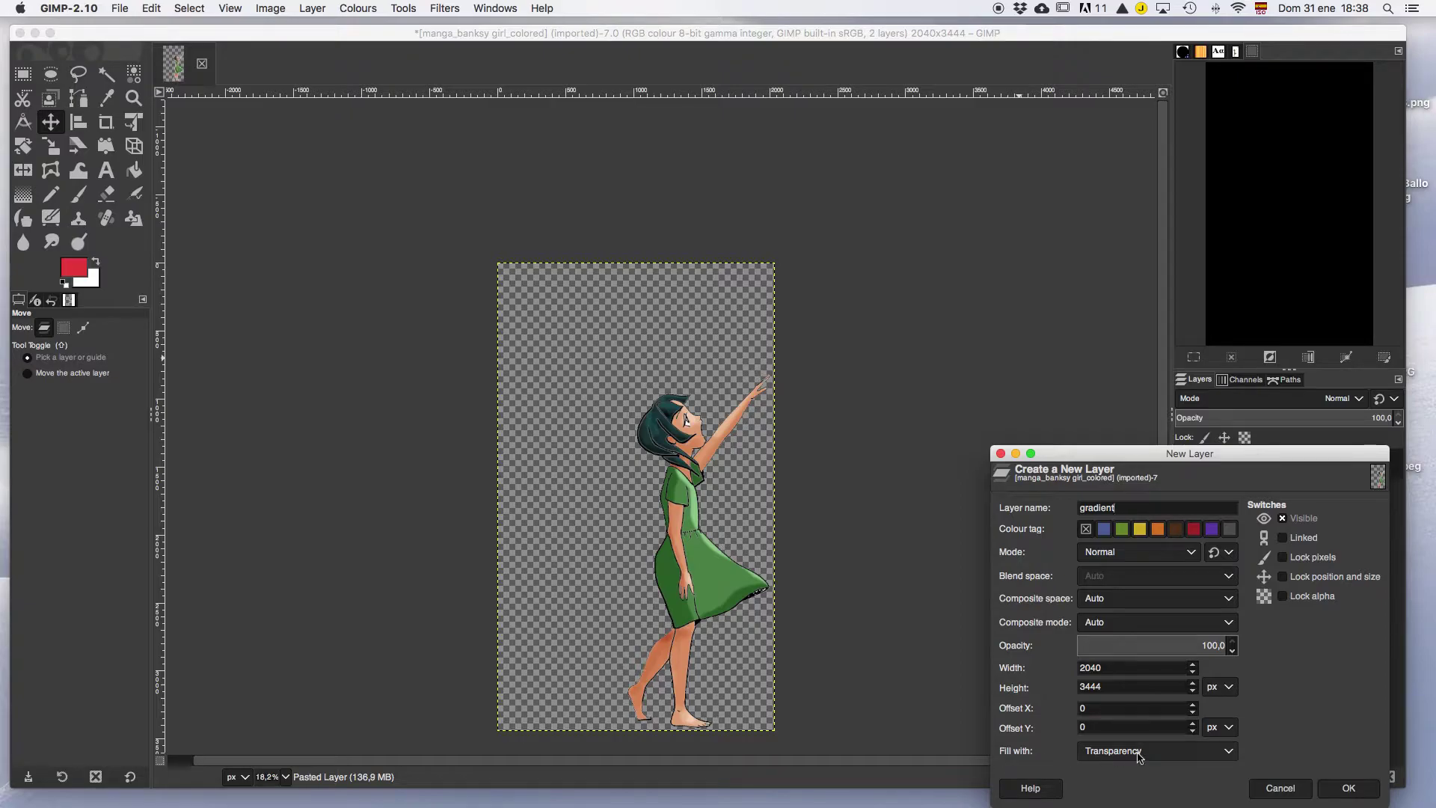
pyautogui.click(1348, 790)
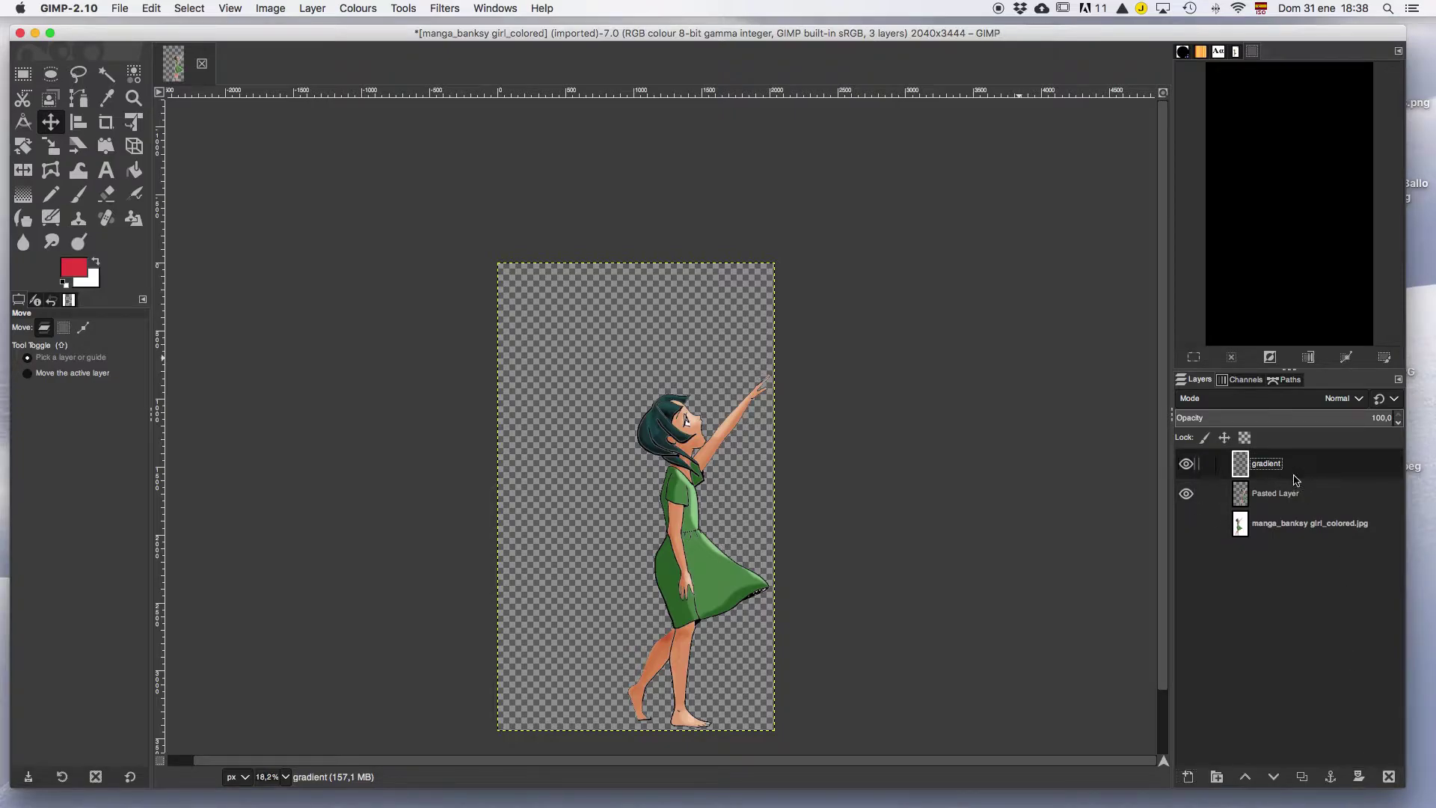
# Place the "gradient" layer directly below the pasted girl layer in the layer stack
pyautogui.click(1248, 779)
pyautogui.click(1245, 778)
pyautogui.click(1247, 779)
pyautogui.click(1314, 469)
pyautogui.click(1245, 778)
pyautogui.click(1245, 778)
pyautogui.click(1273, 777)
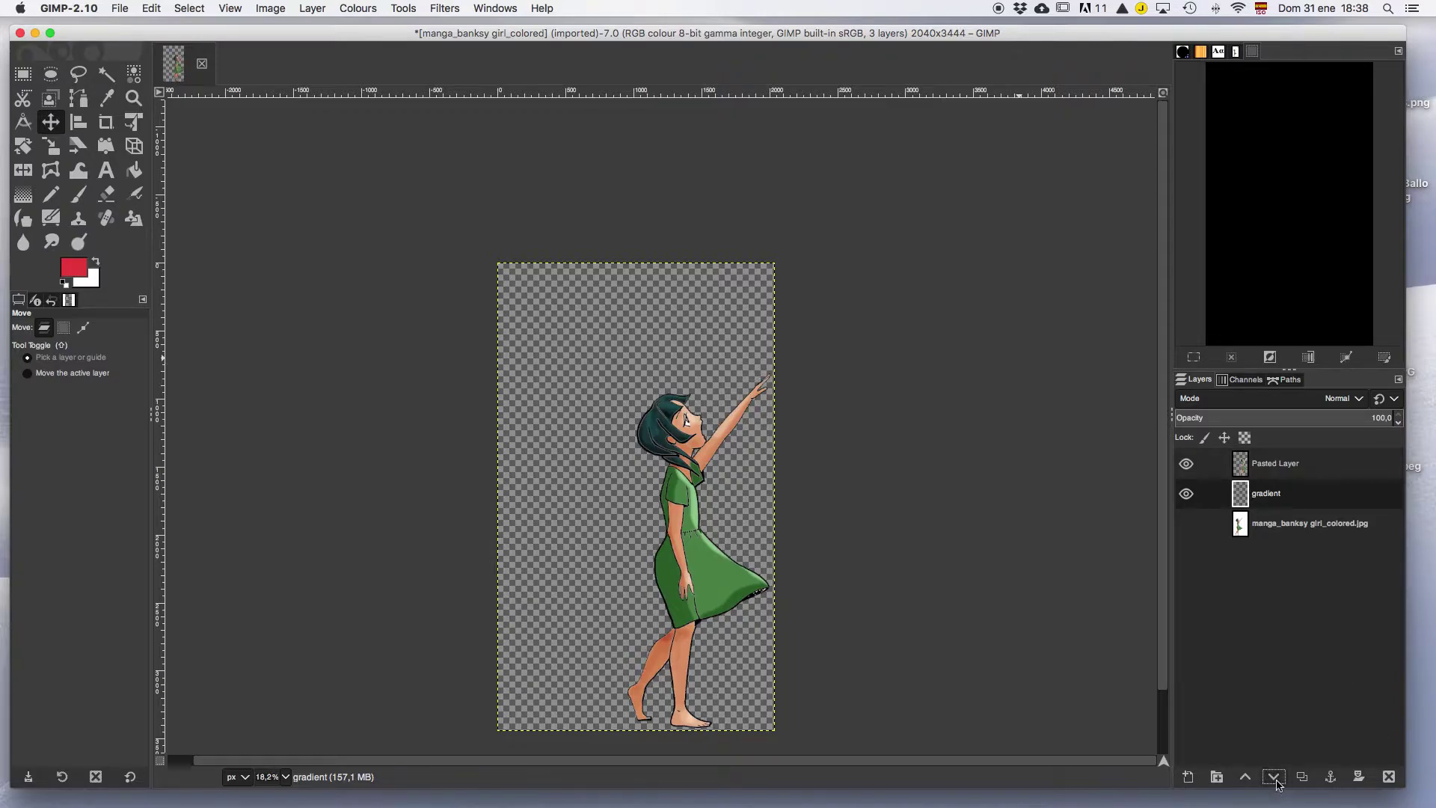
pyautogui.click(1245, 777)
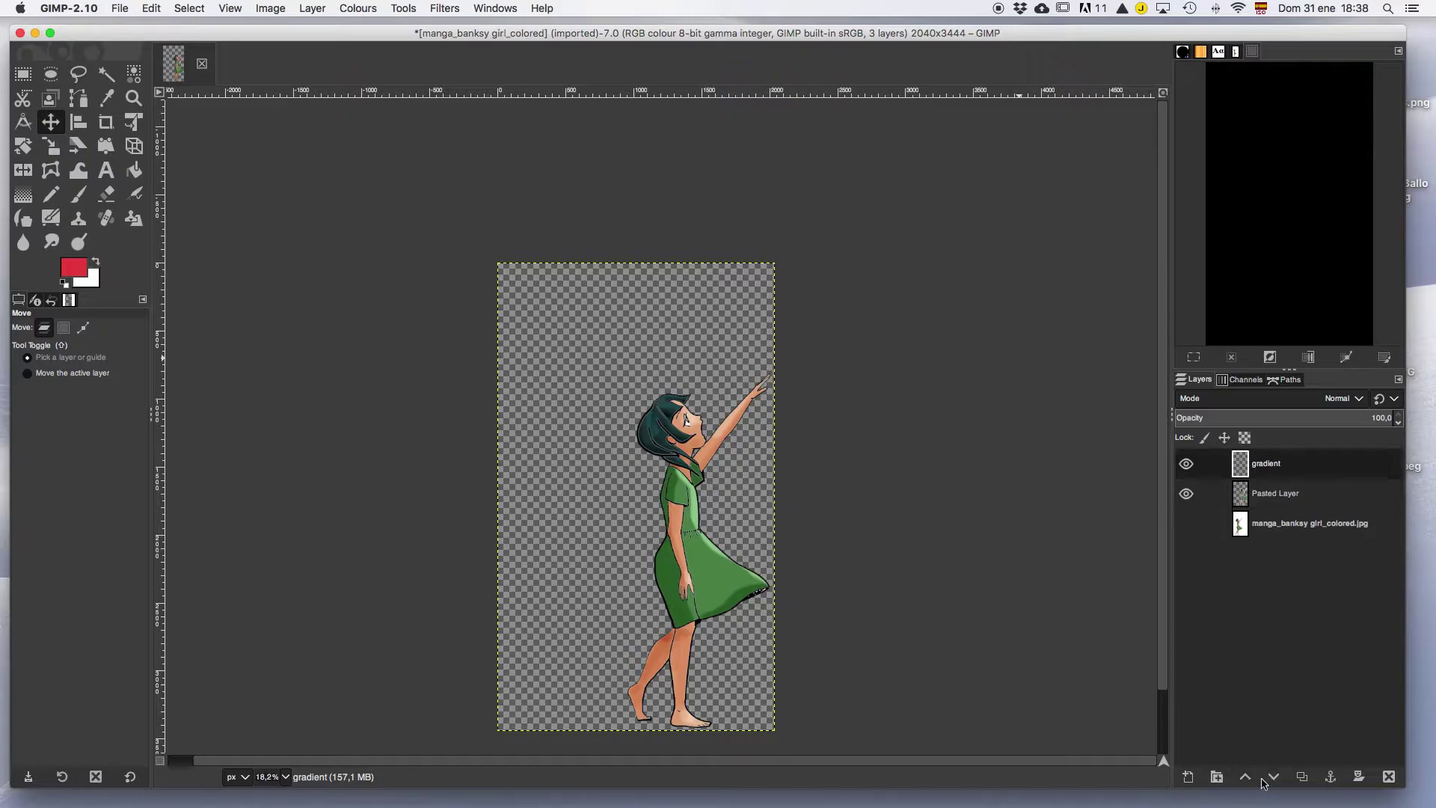
pyautogui.click(1274, 776)
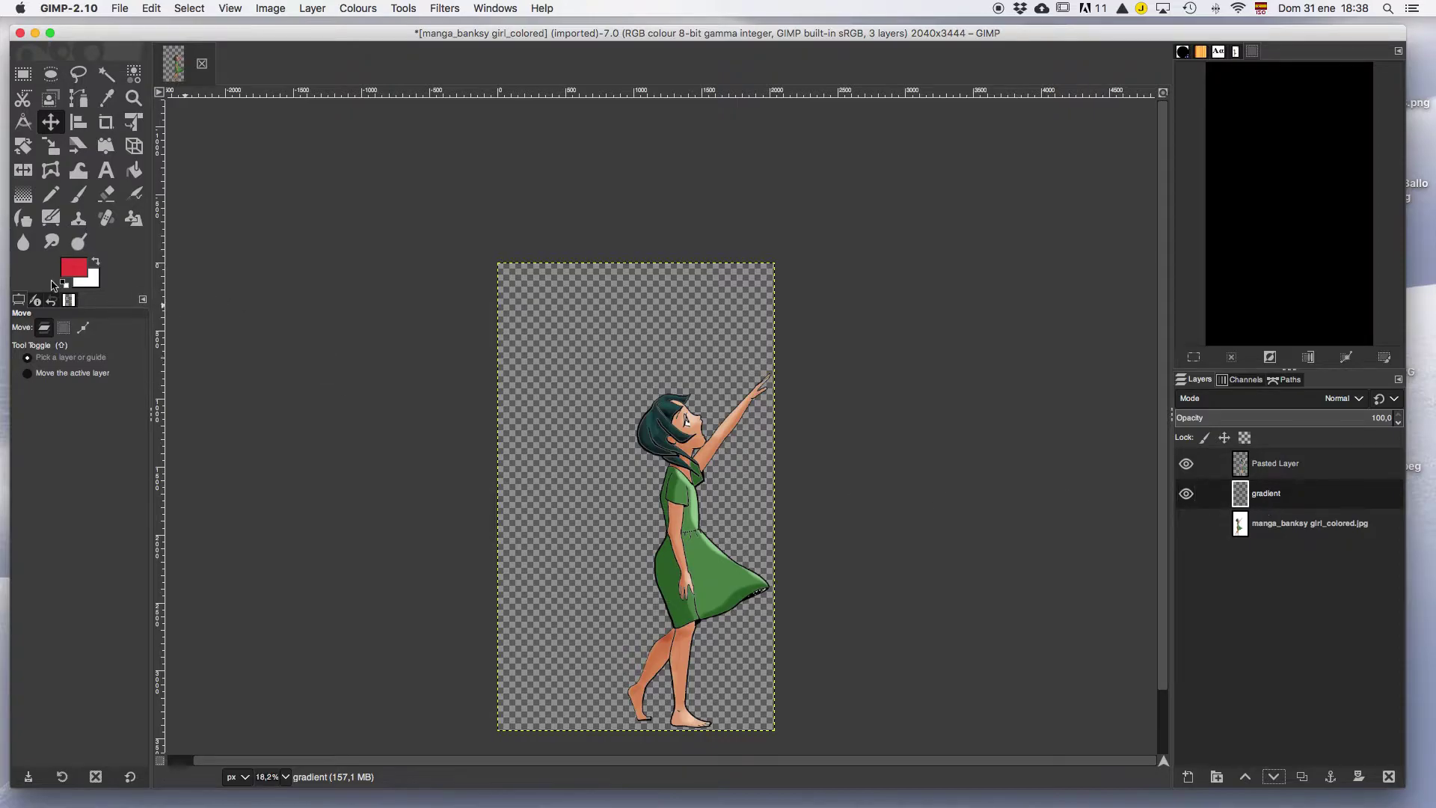
# Set the foreground colour to the blue 4d5adc from the colour history
pyautogui.click(80, 275)
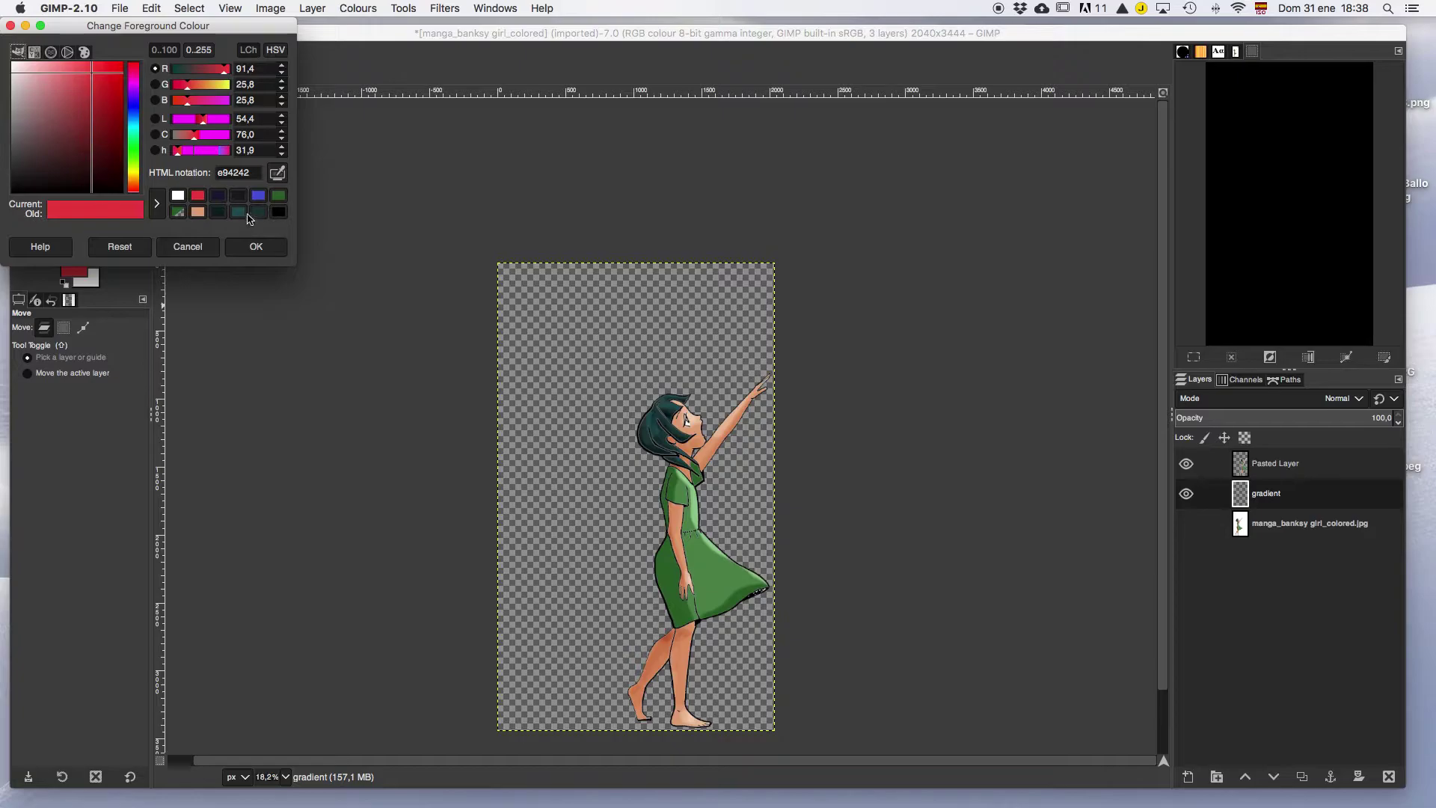
pyautogui.click(259, 199)
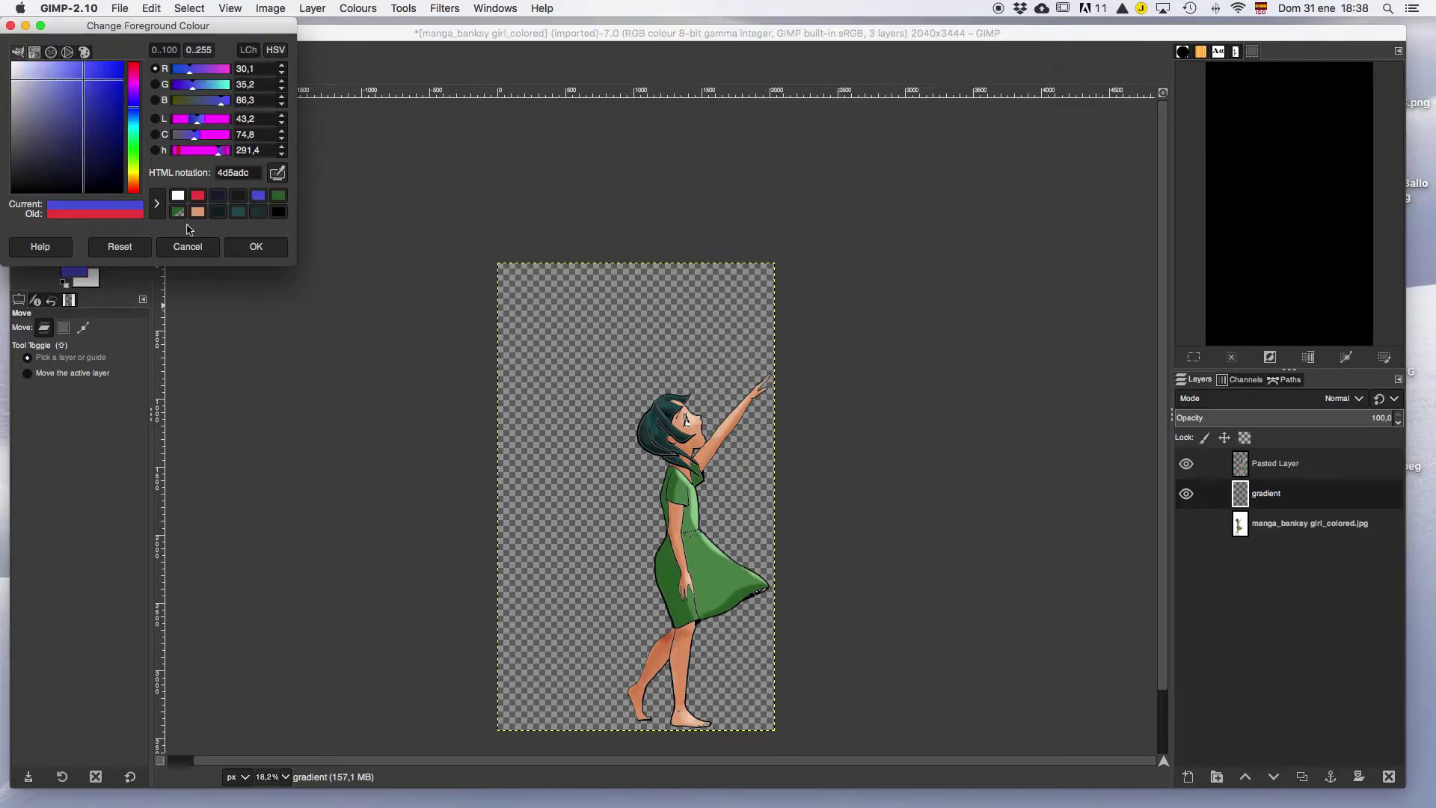
pyautogui.click(256, 249)
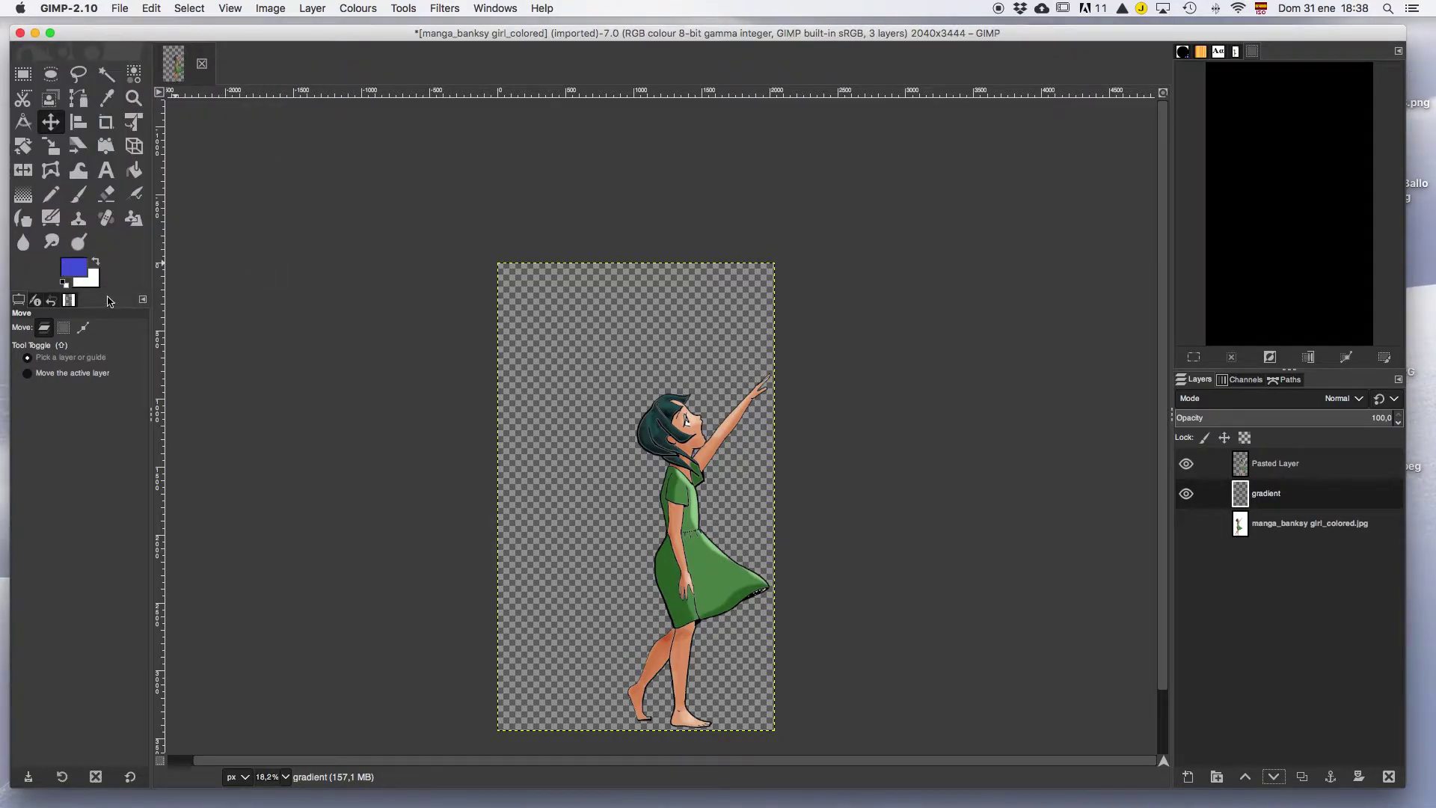
# Activate the Gradient tool with the Linear shape and look through its list of available gradients
pyautogui.click(23, 196)
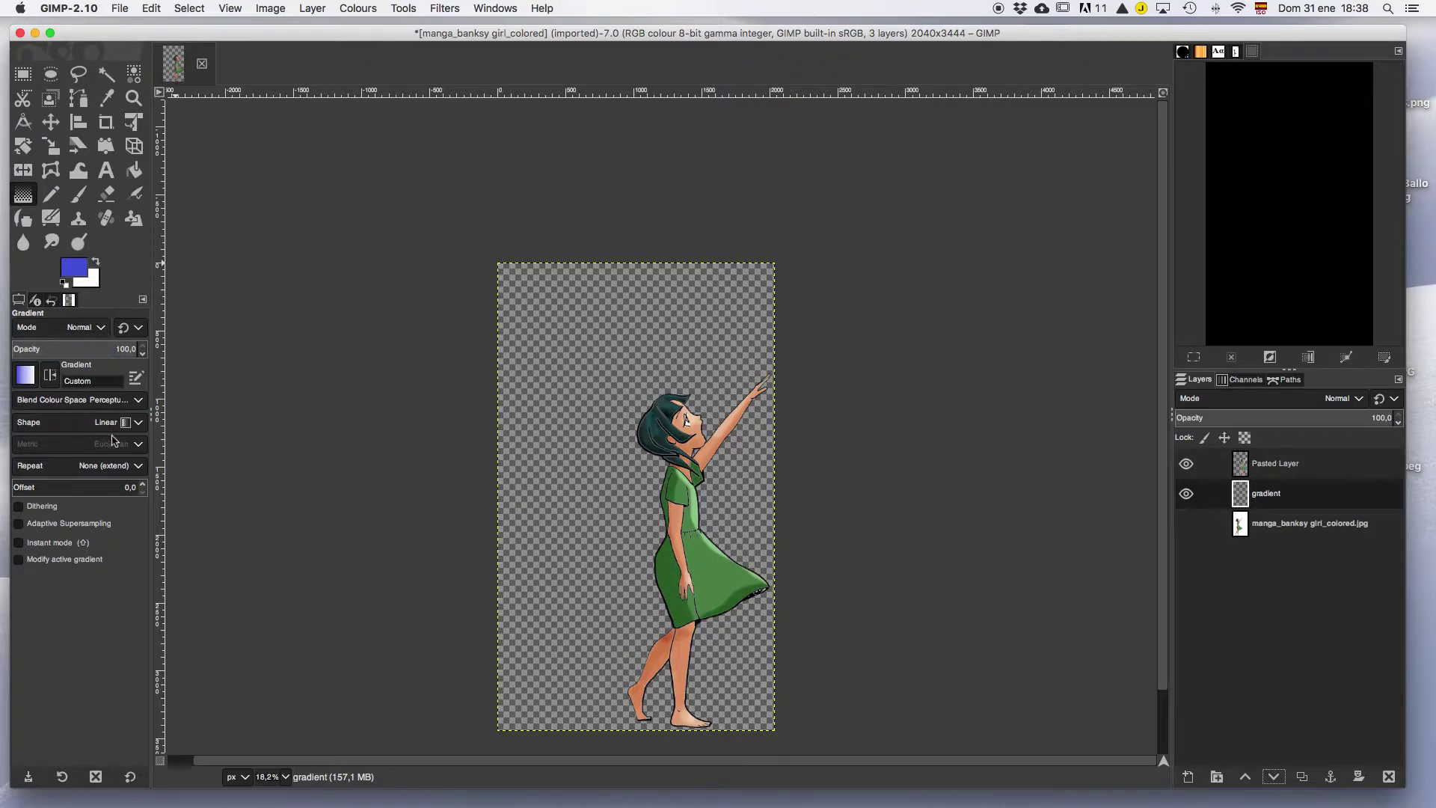
pyautogui.click(139, 423)
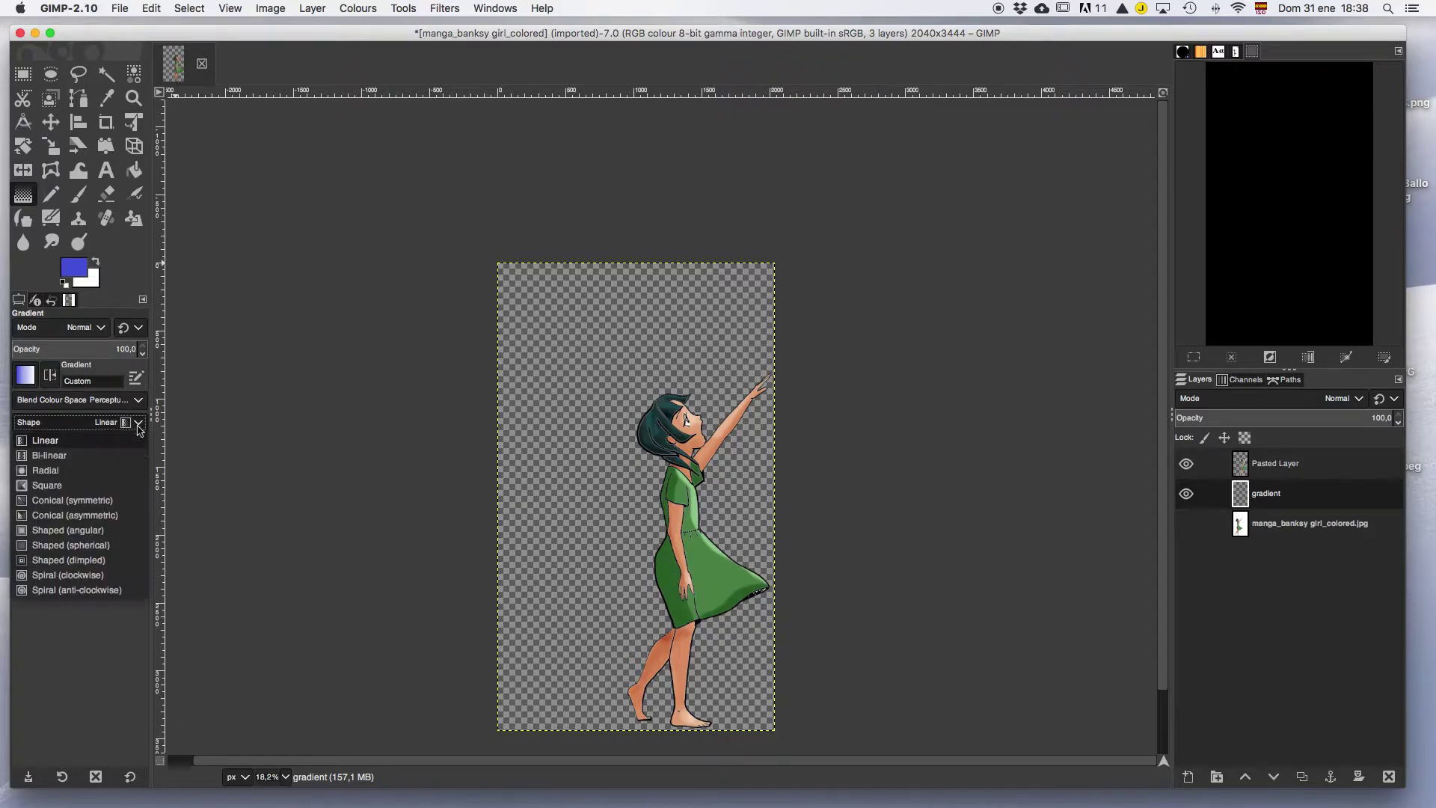
pyautogui.click(51, 442)
pyautogui.click(26, 375)
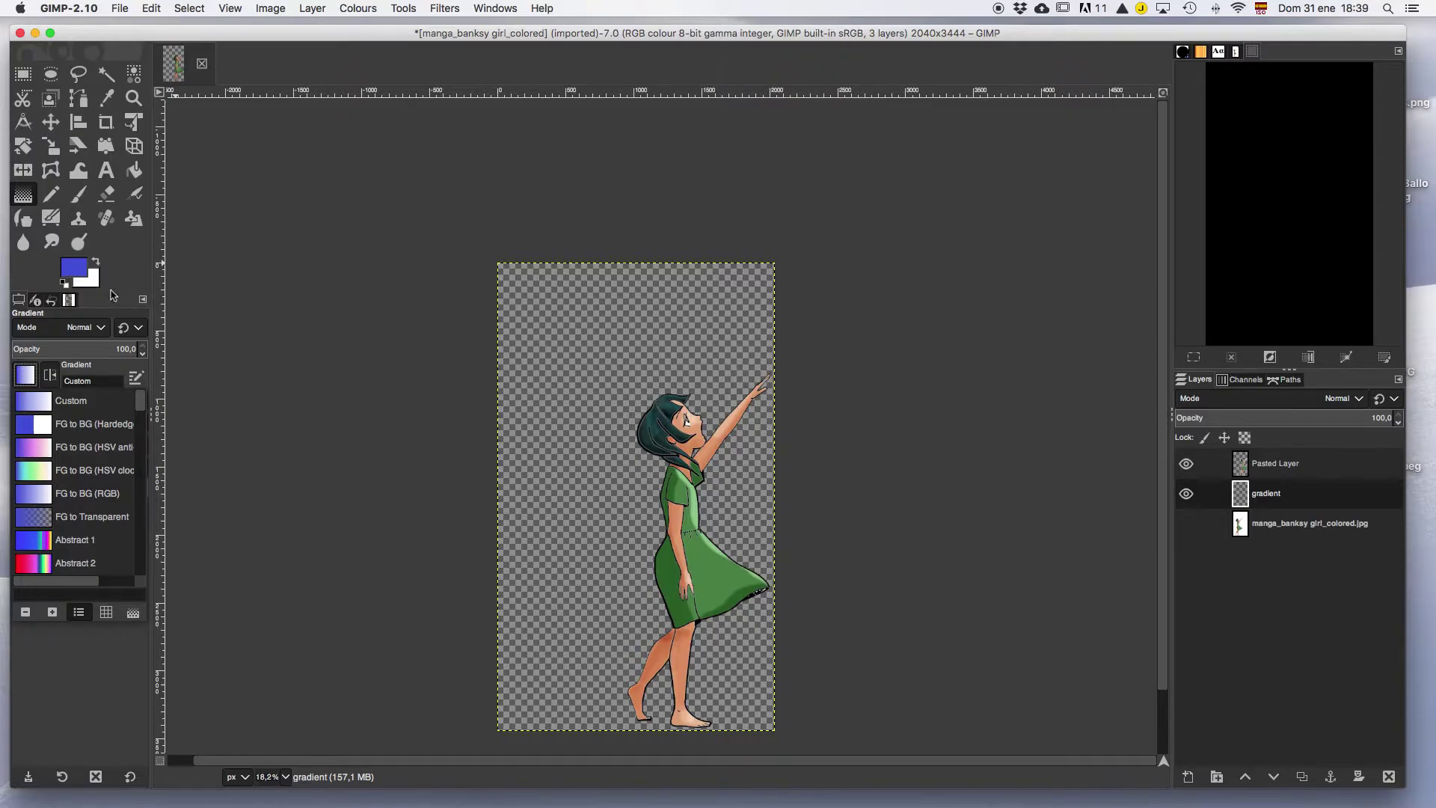
# Try the orange dc834d as foreground colour and restore the blue 4d5adc from the colour history
pyautogui.click(79, 271)
pyautogui.click(77, 267)
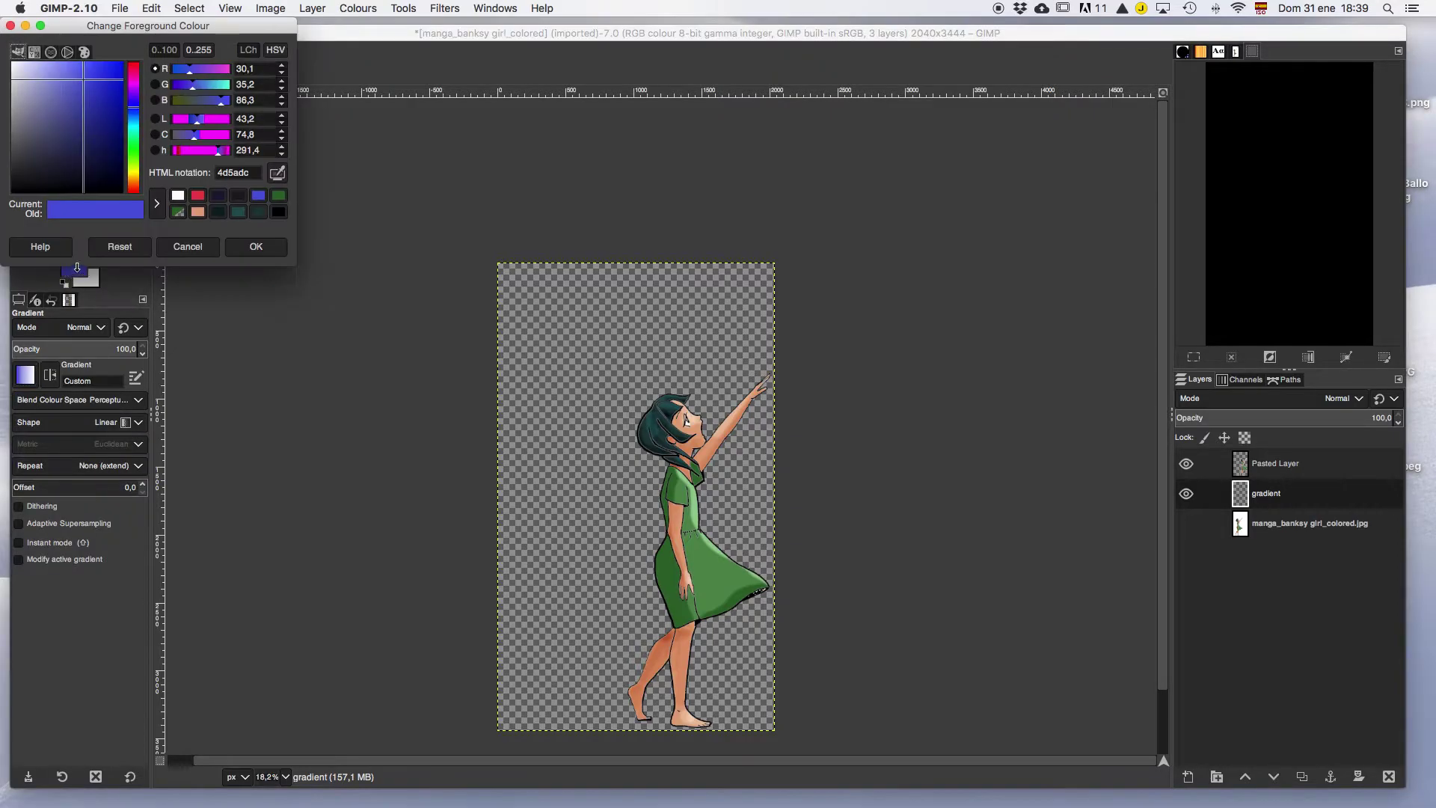
pyautogui.click(133, 187)
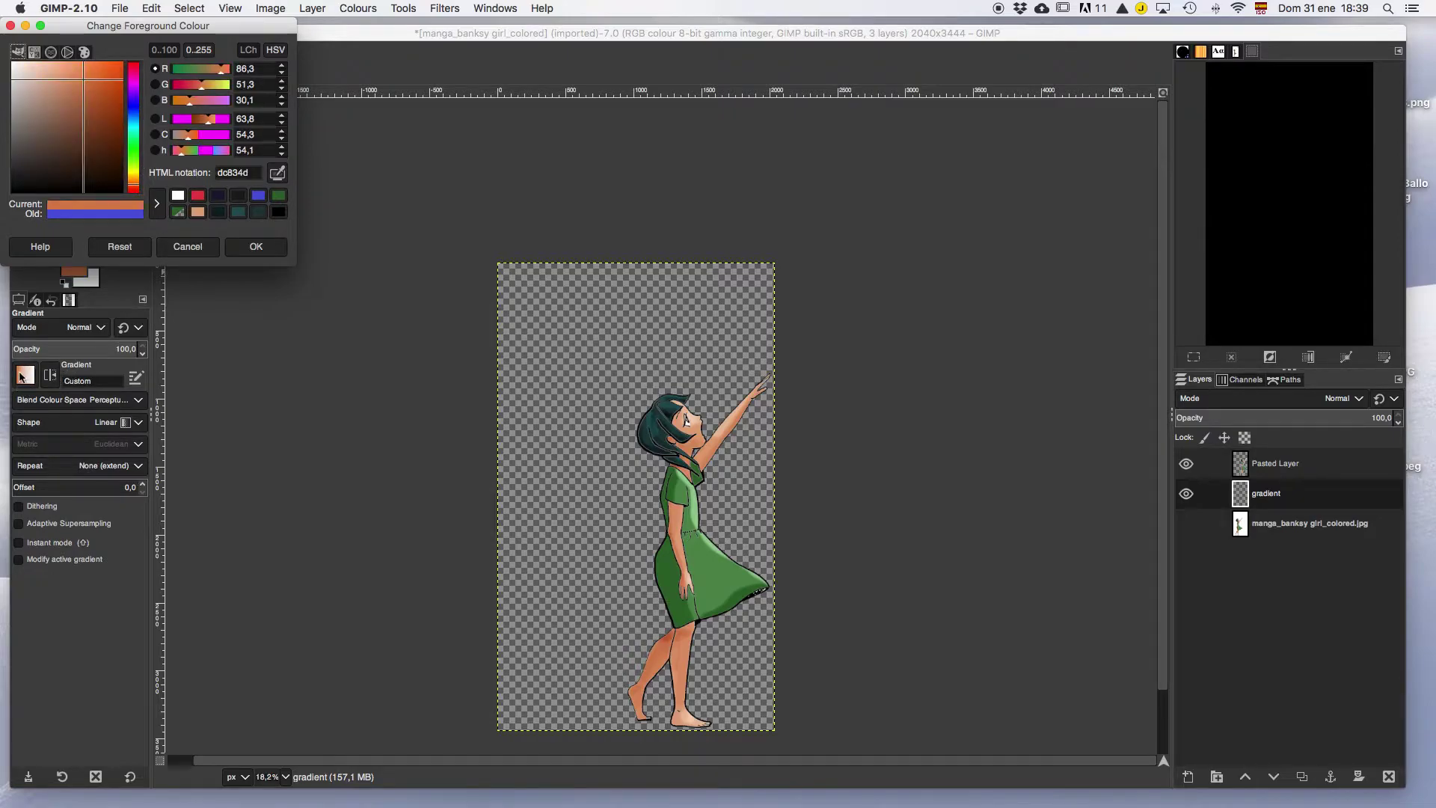
pyautogui.click(258, 197)
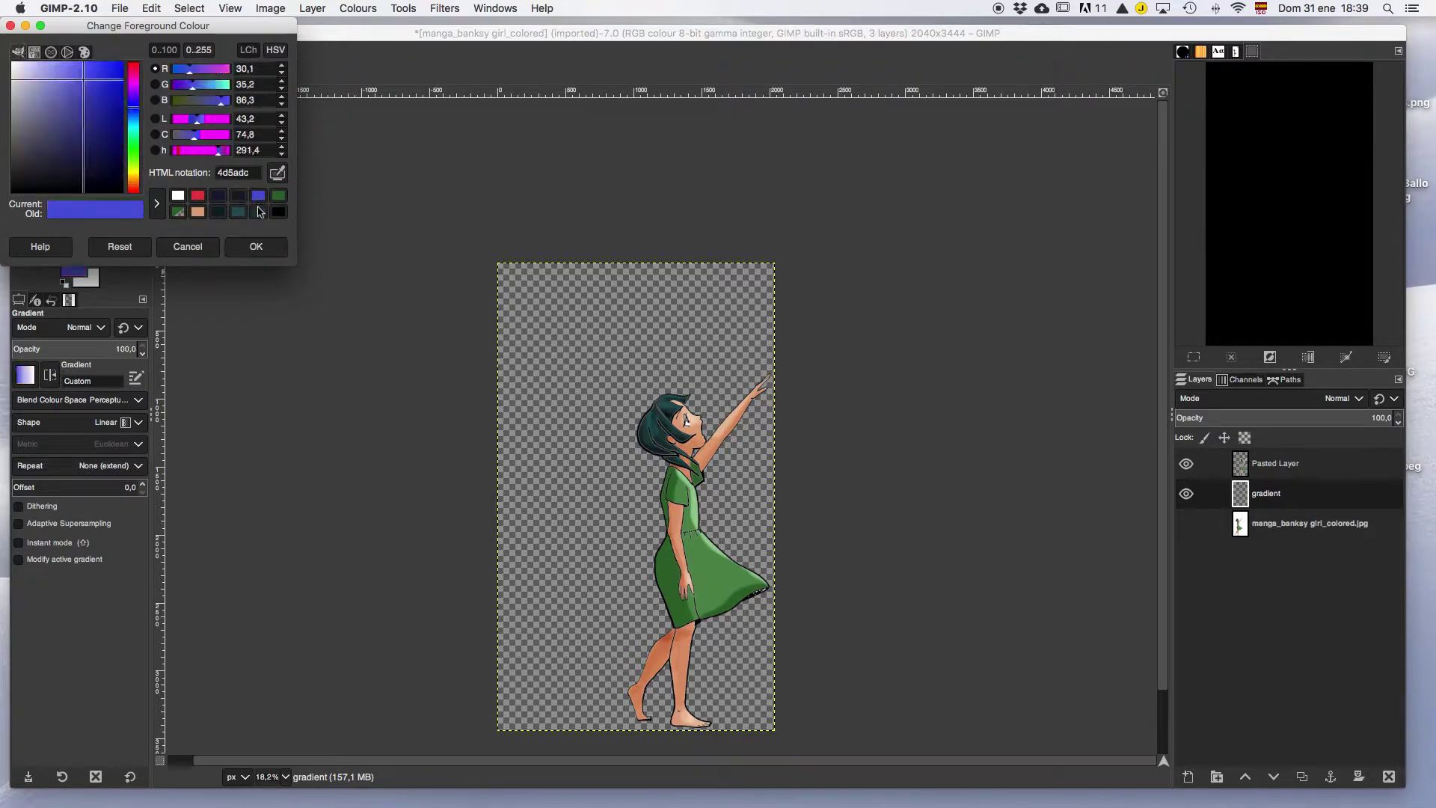
pyautogui.click(256, 247)
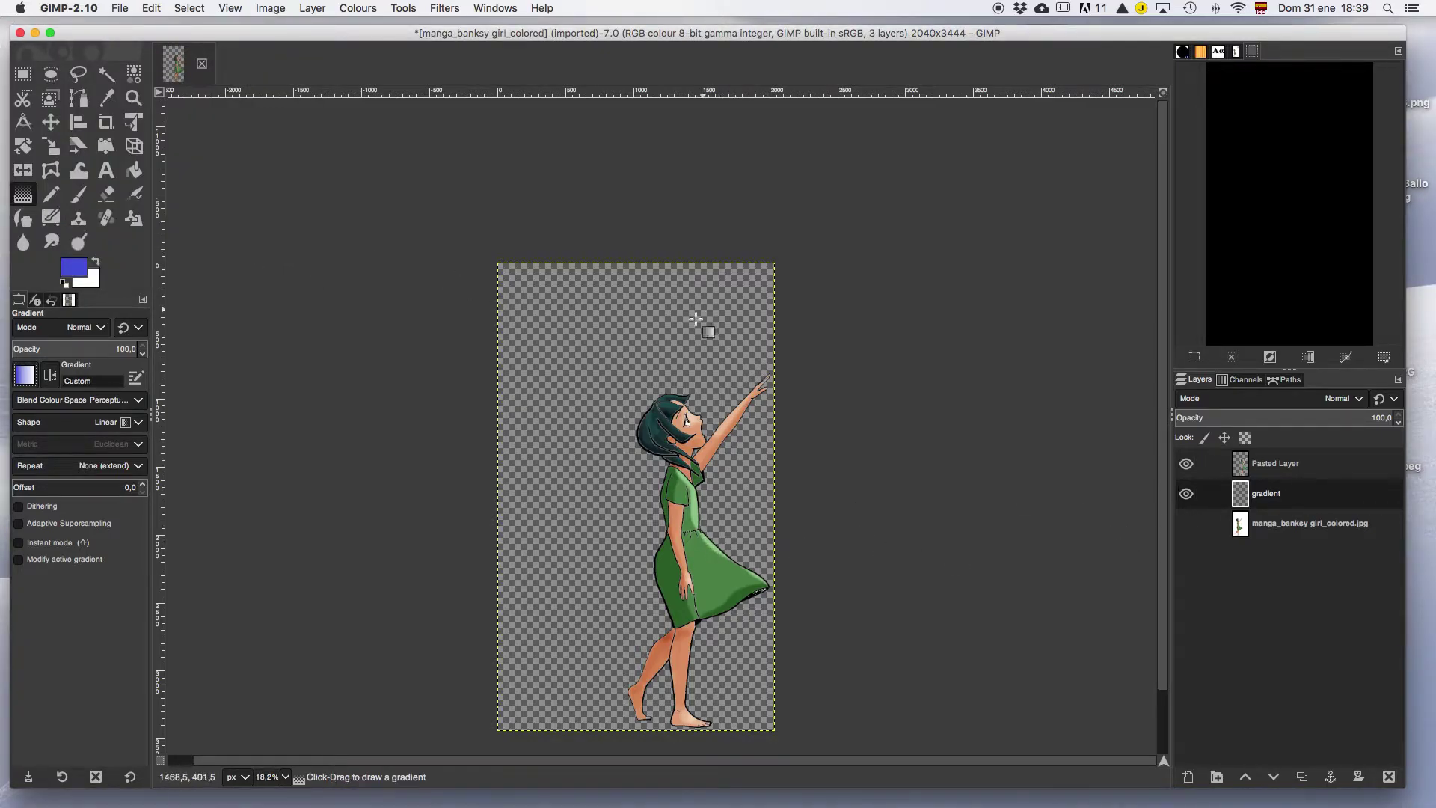
# Draw a linear gradient on the "gradient" layer, starting at about 842, 1958 px and ending at about 1260, 495 px
pyautogui.click(540, 645)
pyautogui.moveTo(540, 645); pyautogui.dragTo(668, 330)
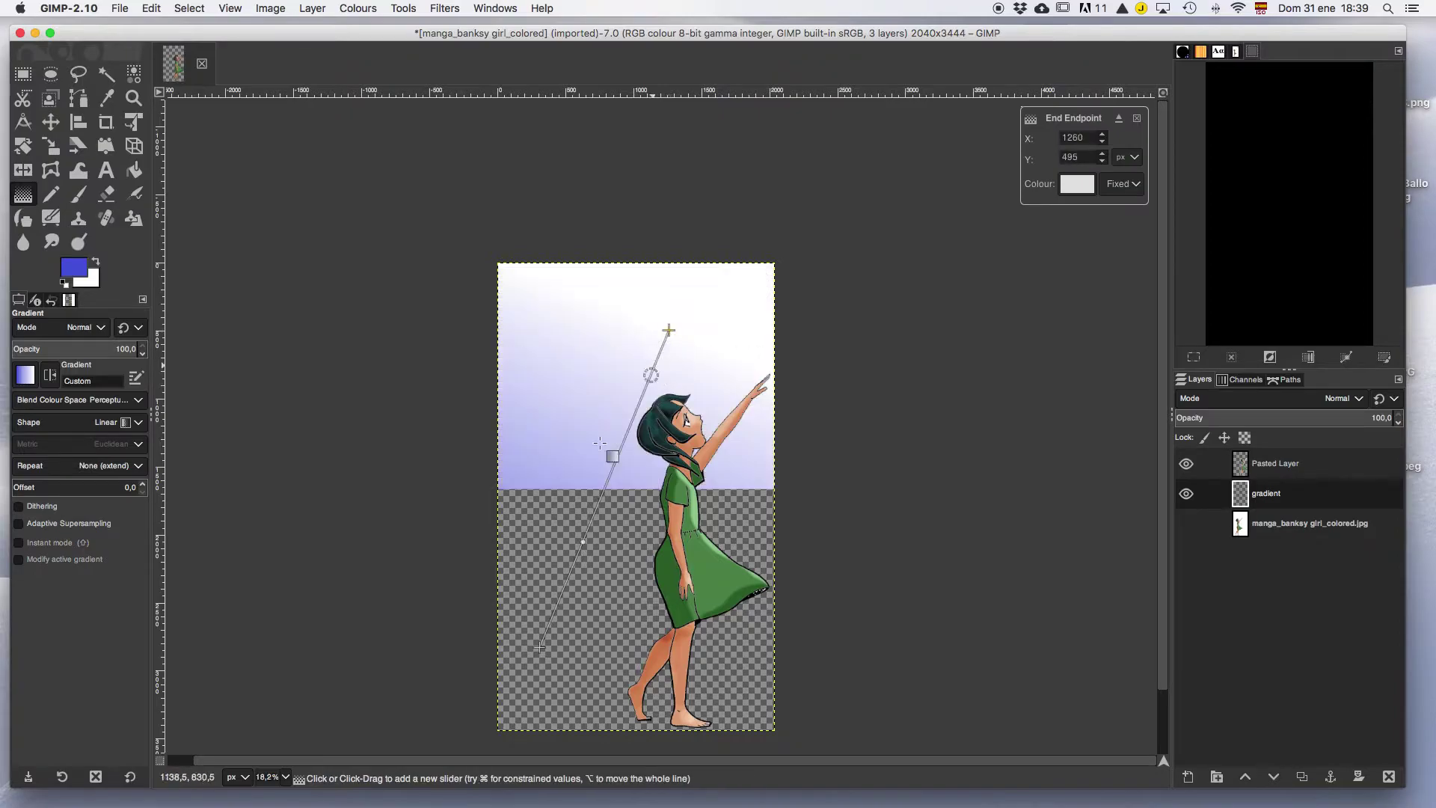
pyautogui.moveTo(540, 645); pyautogui.dragTo(613, 530)
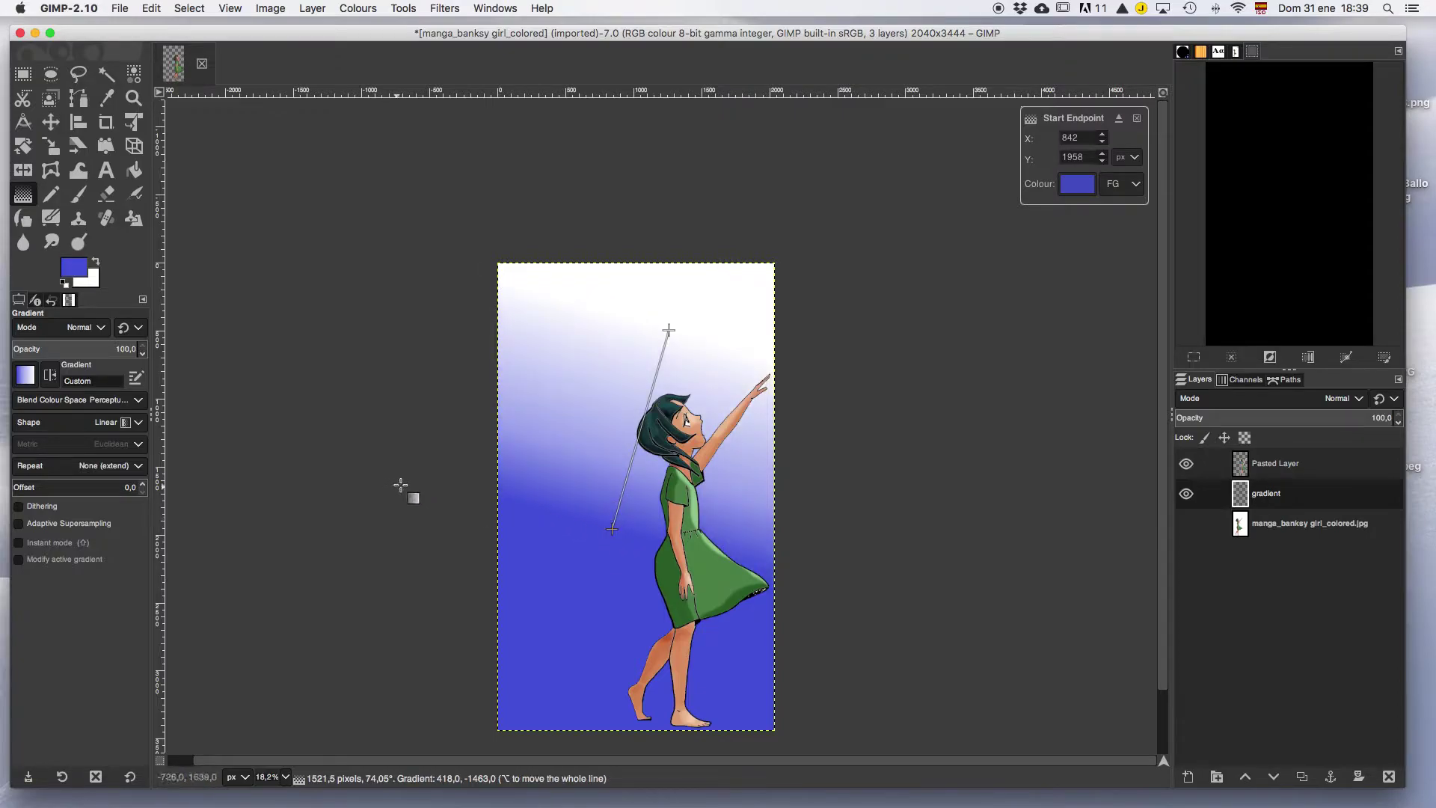
# Switch the gradient to the Radial shape, move its end point above the canvas and its start point to about 957, 2316 px
pyautogui.click(138, 423)
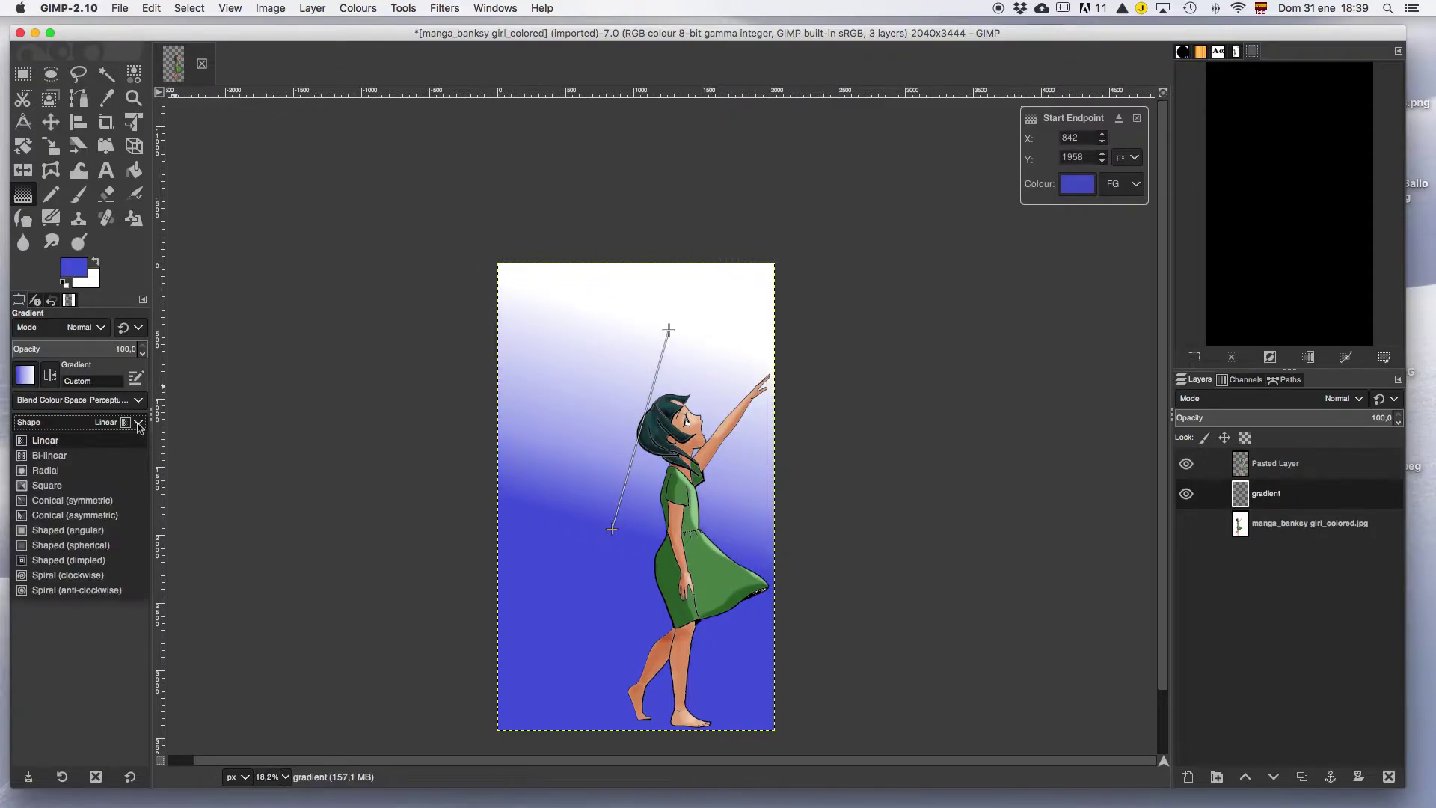
pyautogui.click(87, 471)
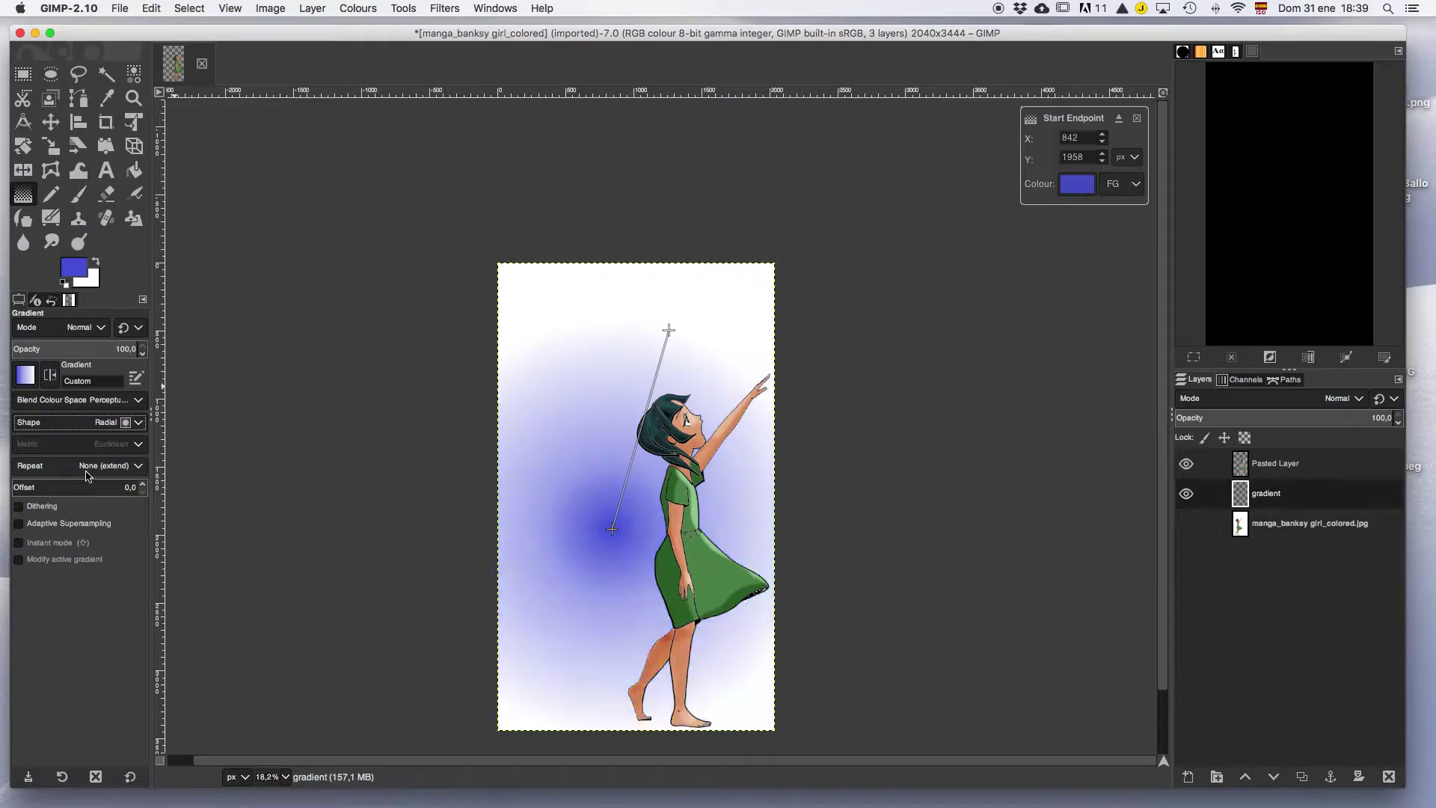
pyautogui.moveTo(611, 529); pyautogui.dragTo(565, 643)
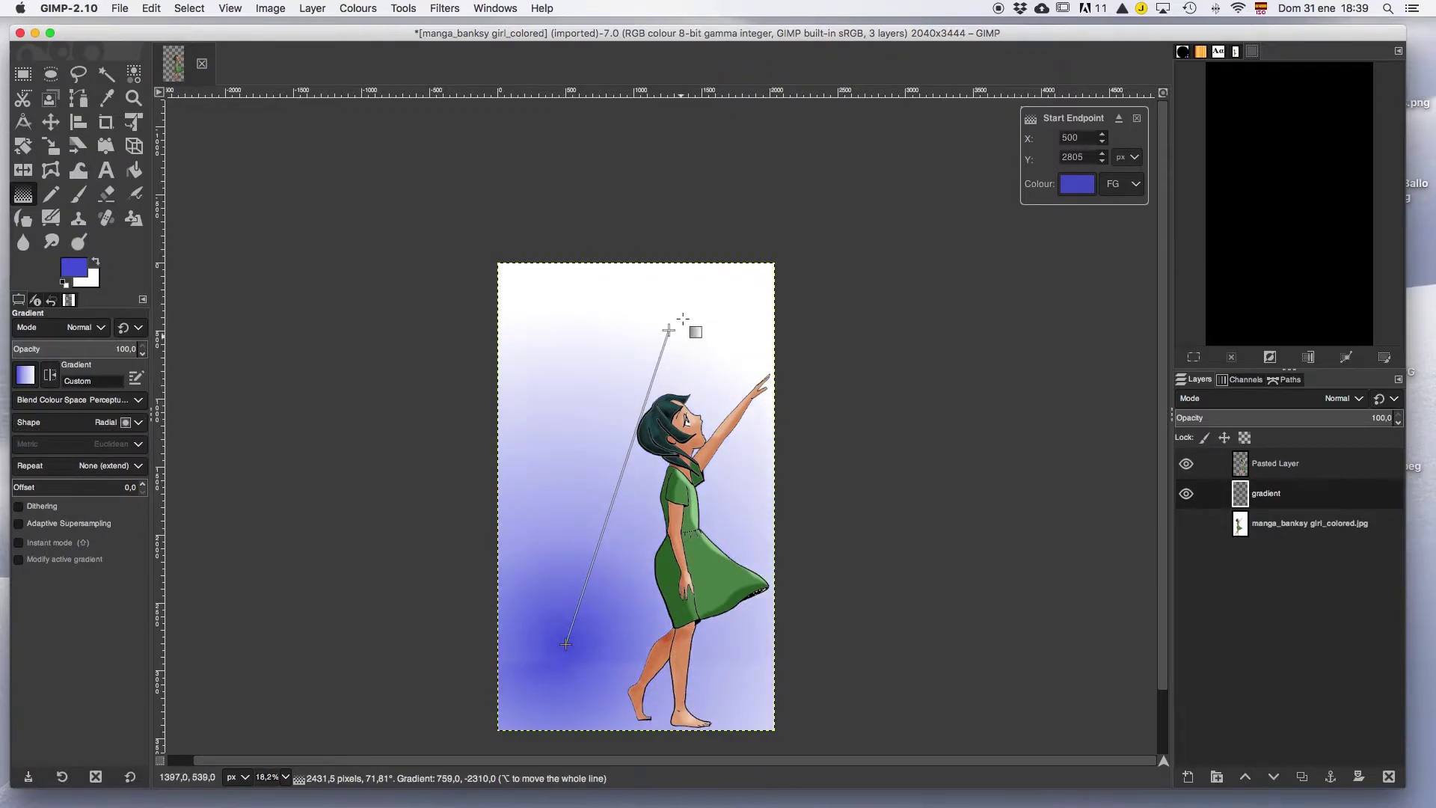
pyautogui.moveTo(669, 330); pyautogui.dragTo(744, 210)
pyautogui.moveTo(568, 648); pyautogui.dragTo(628, 578)
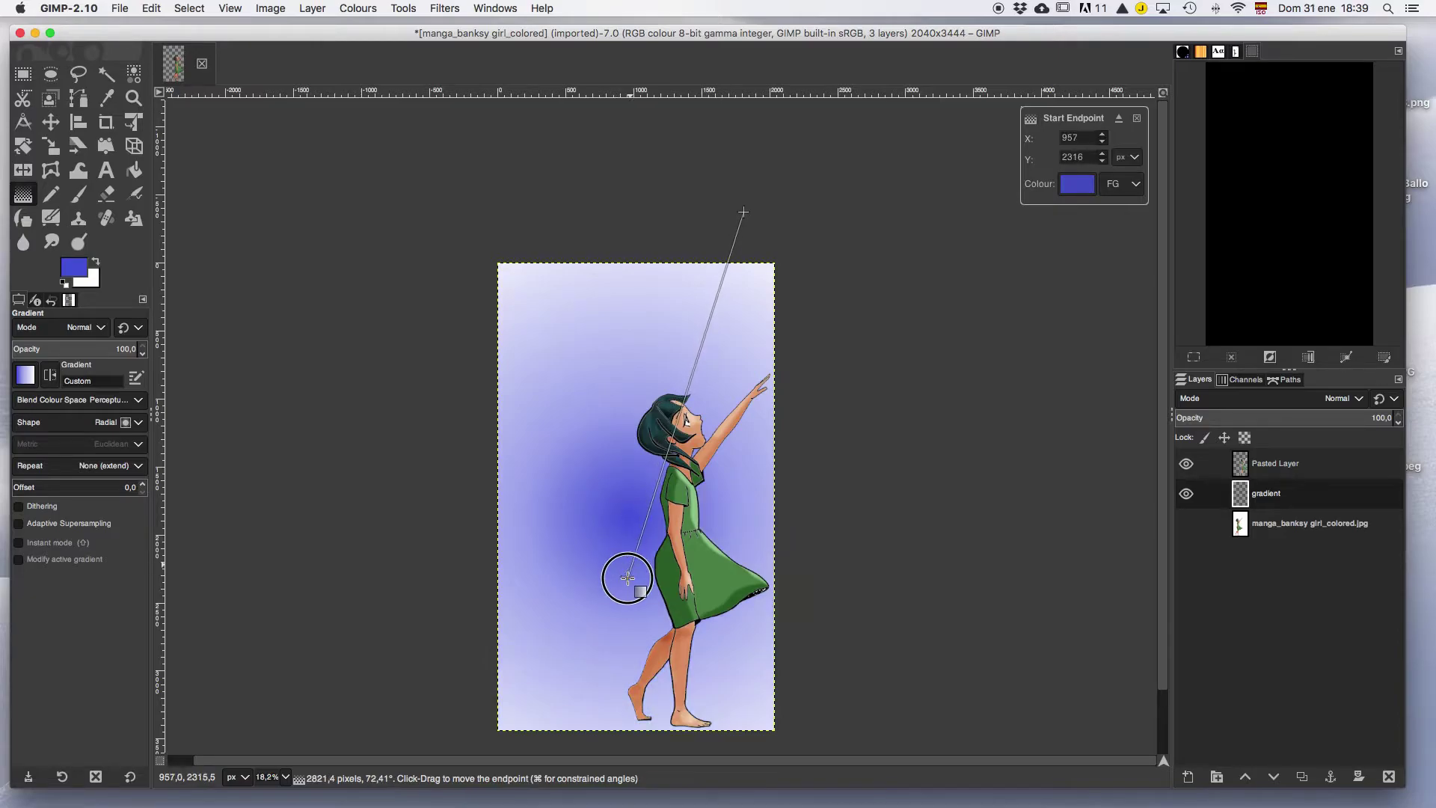
# Return the gradient to the Linear shape and move its start point to about 1040, 2074 px
pyautogui.click(136, 423)
pyautogui.click(45, 442)
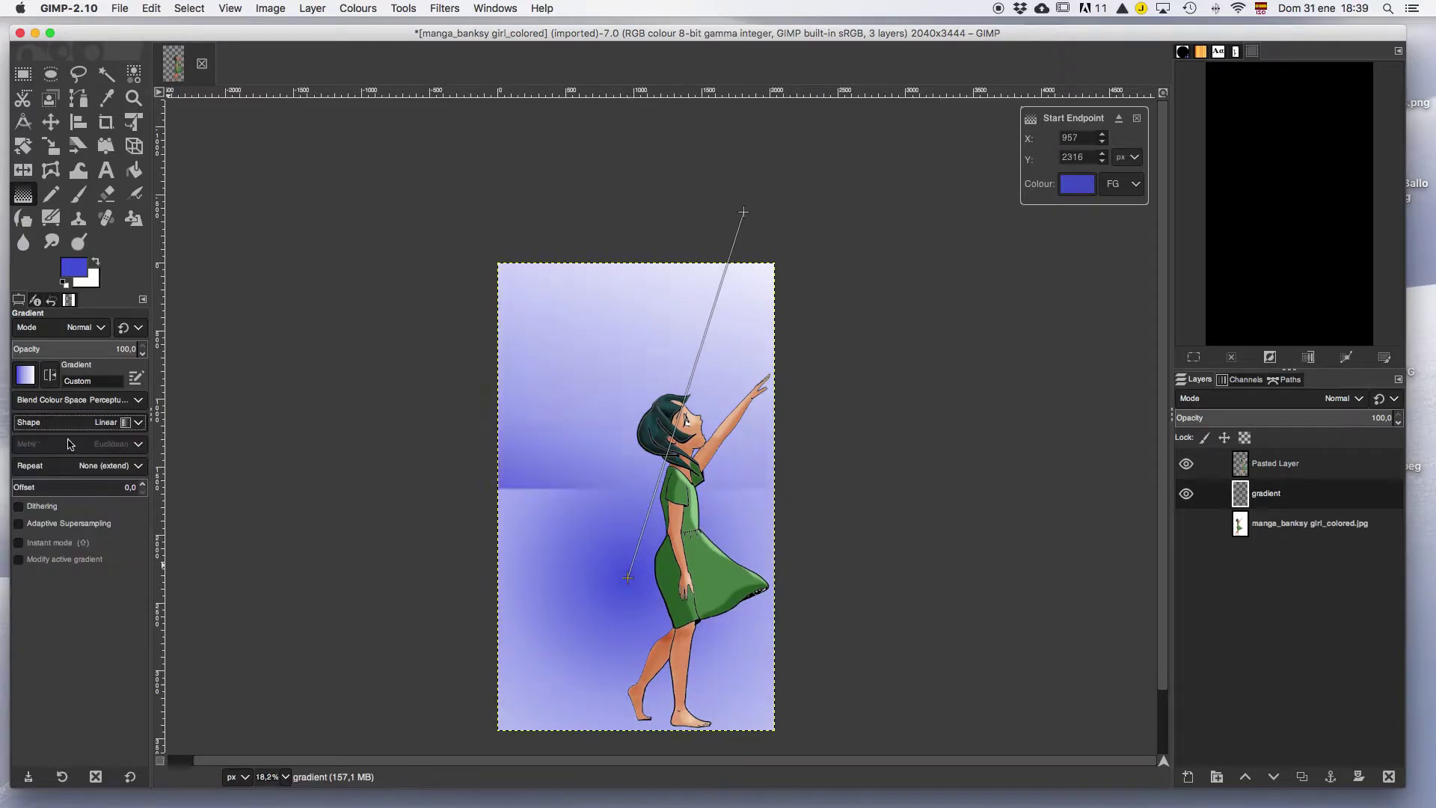
pyautogui.moveTo(628, 578); pyautogui.dragTo(639, 545)
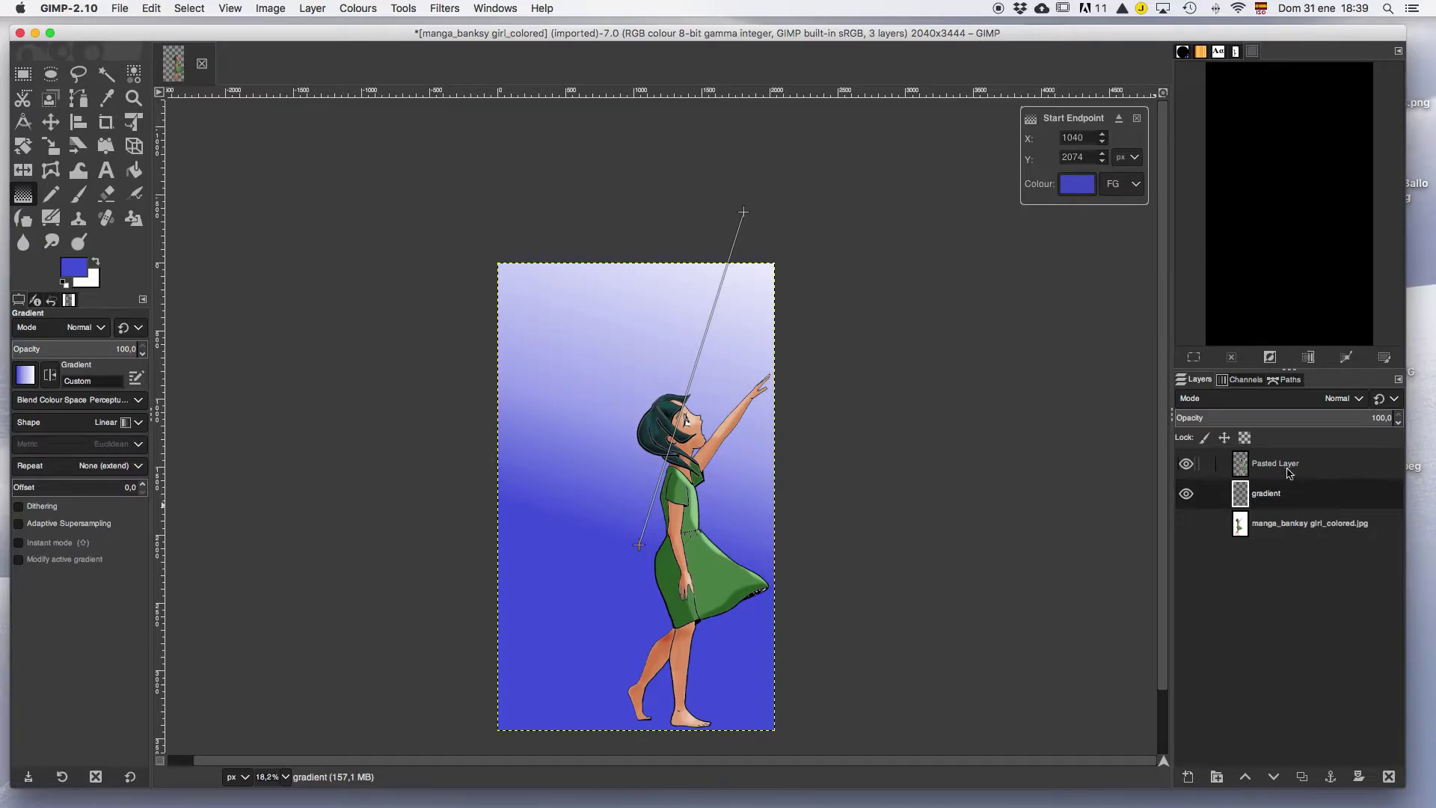
# Merge the pasted girl layer down into the "gradient" layer and rename the merged layer "girl"
pyautogui.click(1264, 471)
pyautogui.click(1213, 498)
pyautogui.rightClick(1339, 468)
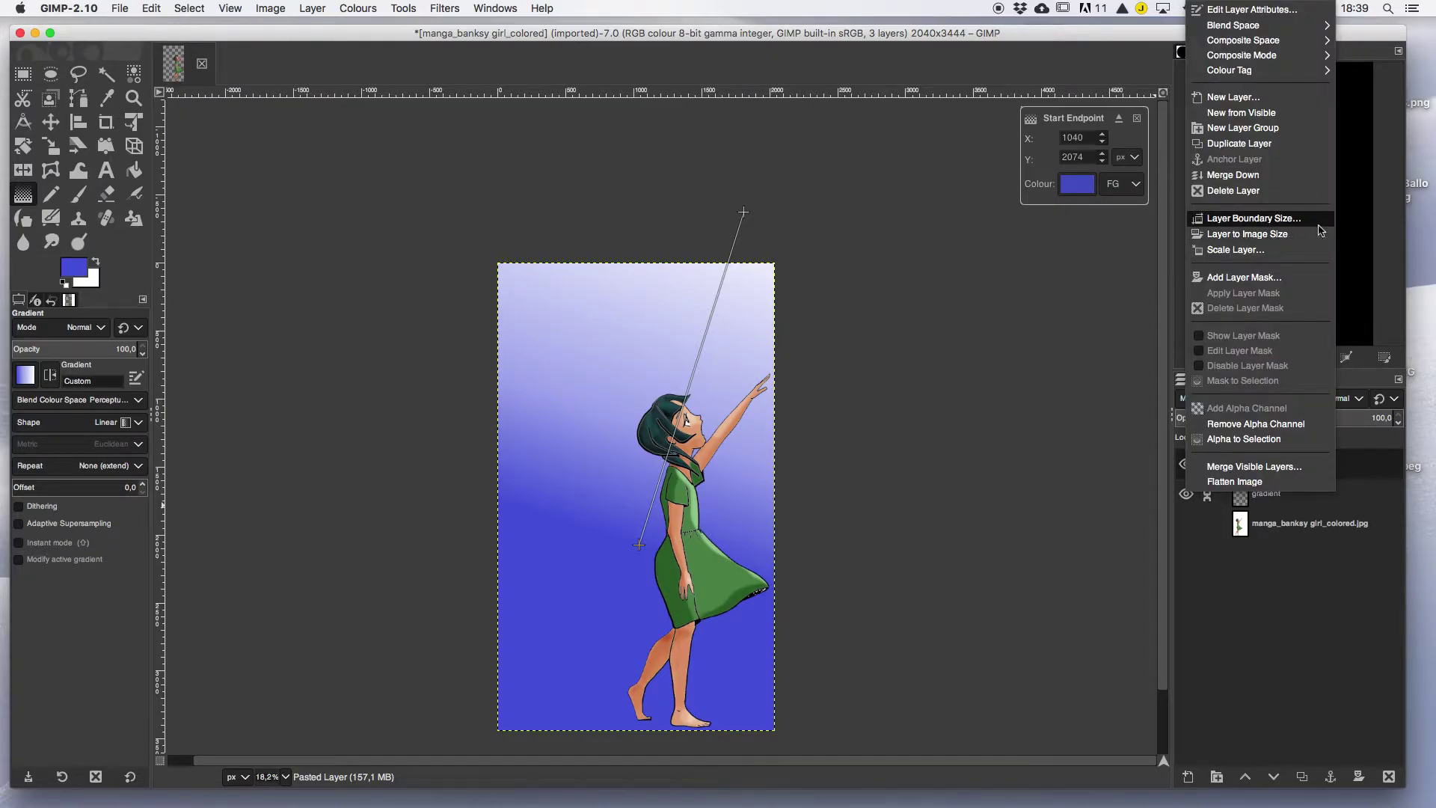
pyautogui.click(1222, 175)
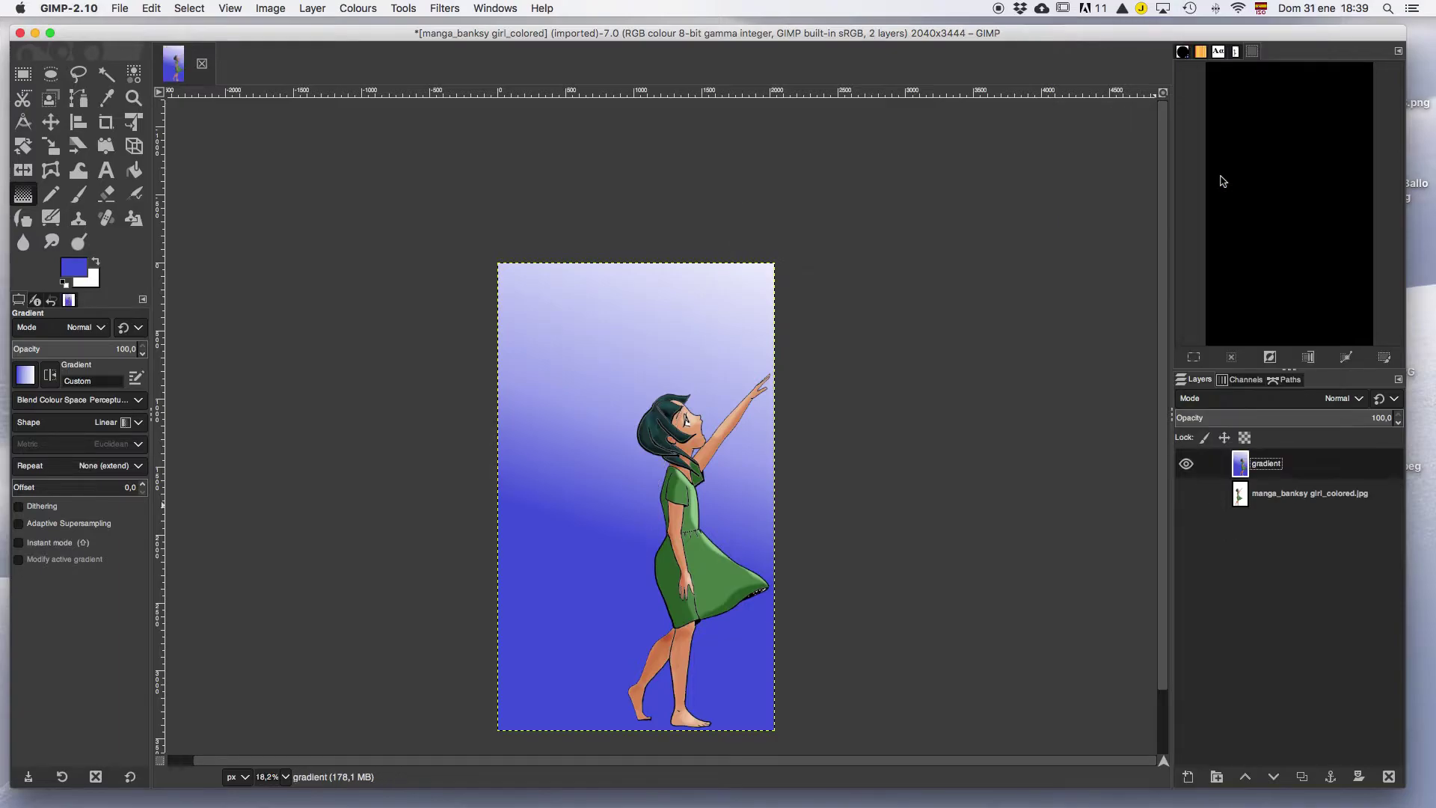
pyautogui.doubleClick(1272, 465)
pyautogui.press('Return')
# Create a new 2040 x 3444 px layer named "monster" filled with Transparency
pyautogui.click(1189, 782)
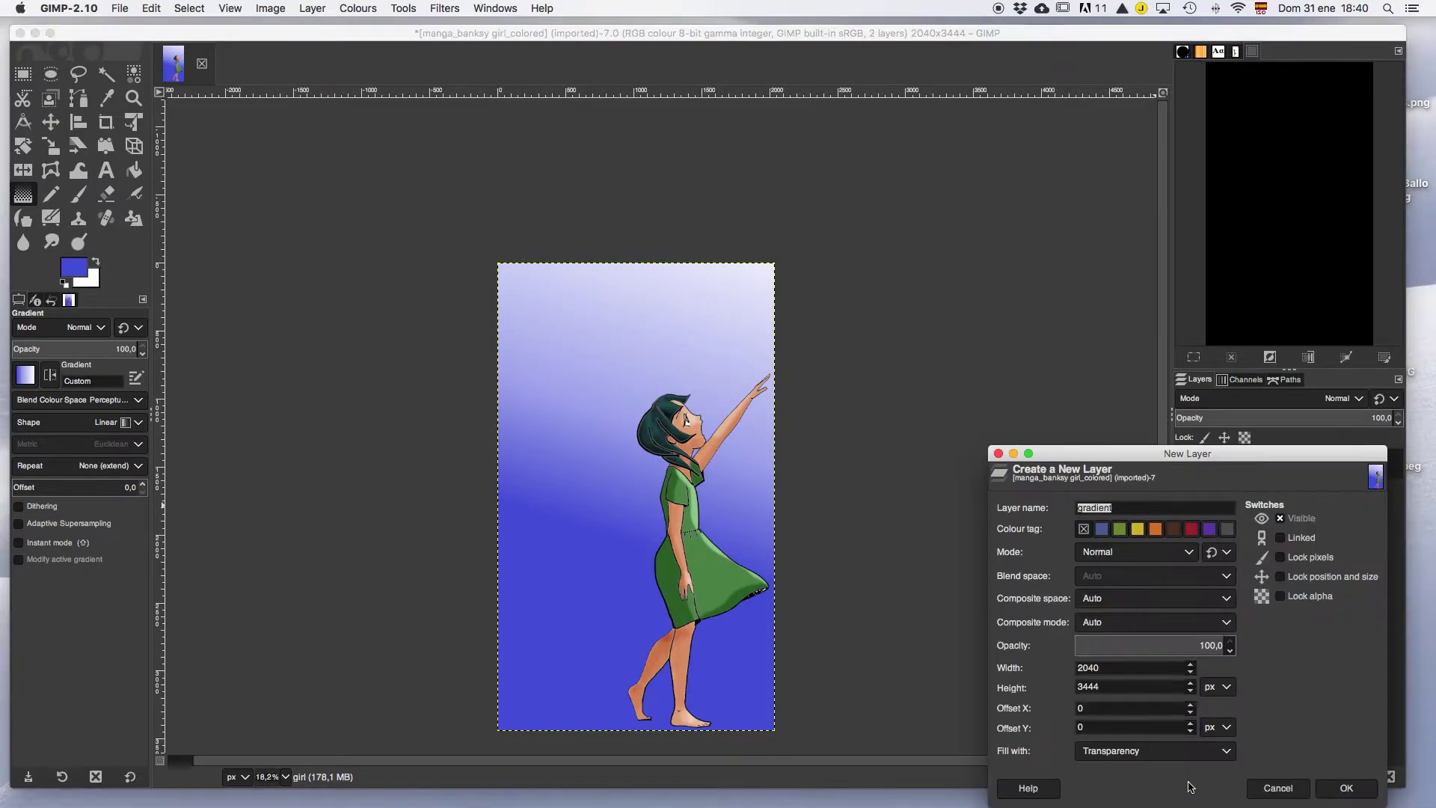
pyautogui.write('monster')
pyautogui.click(1346, 788)
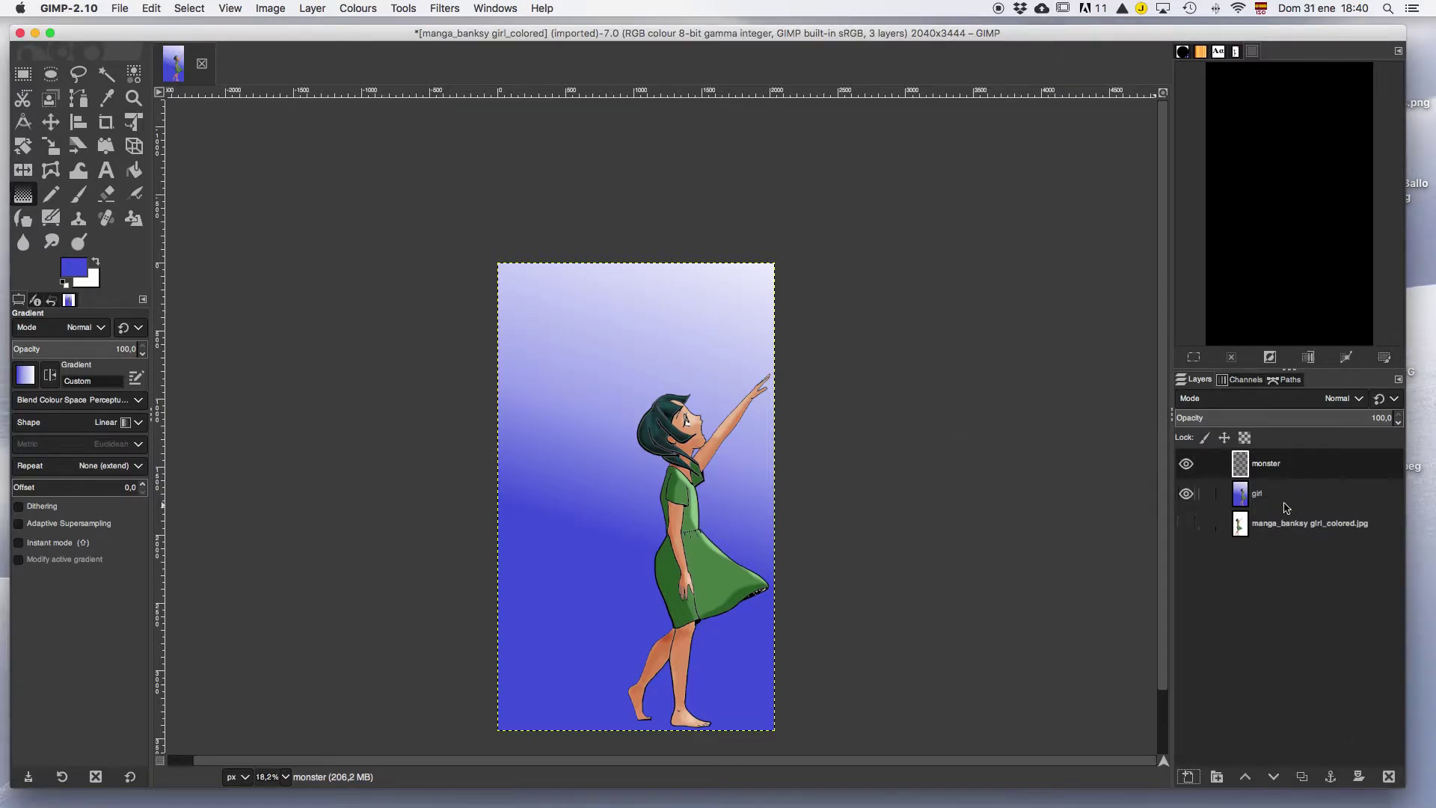
# Delete the original "manga_banksy girl_colored.jpg" layer and make the "monster" layer active
pyautogui.click(1287, 525)
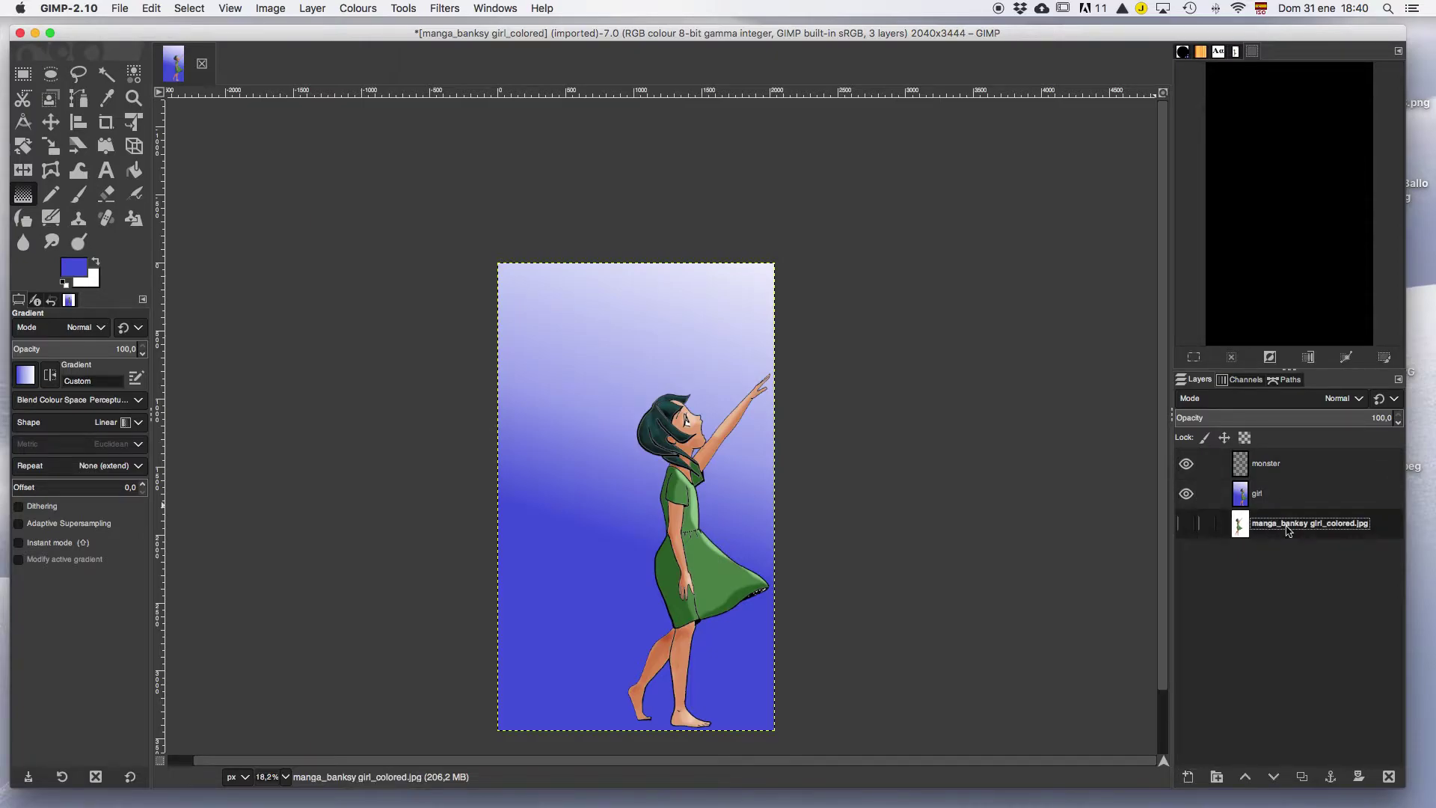
pyautogui.click(1388, 778)
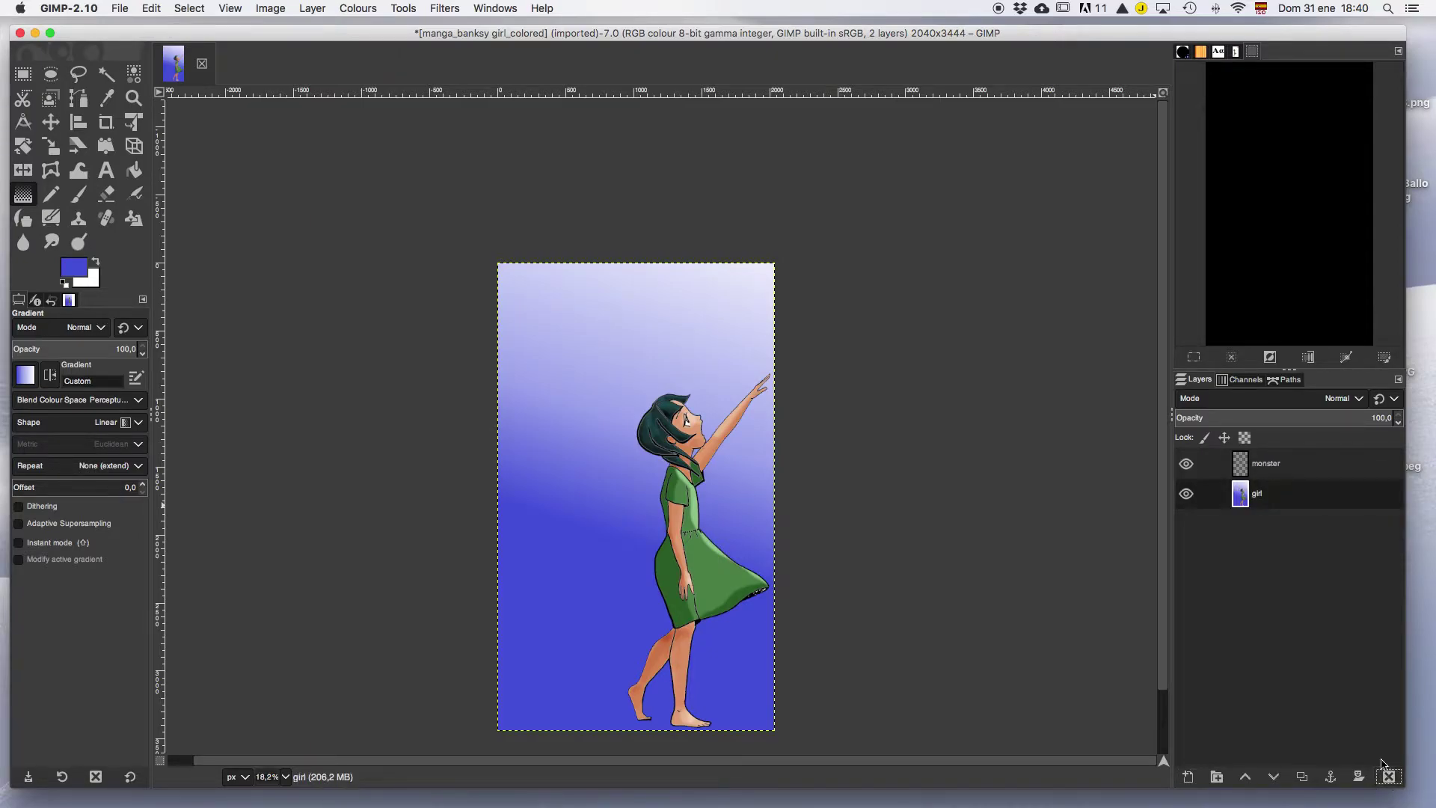
pyautogui.click(1347, 472)
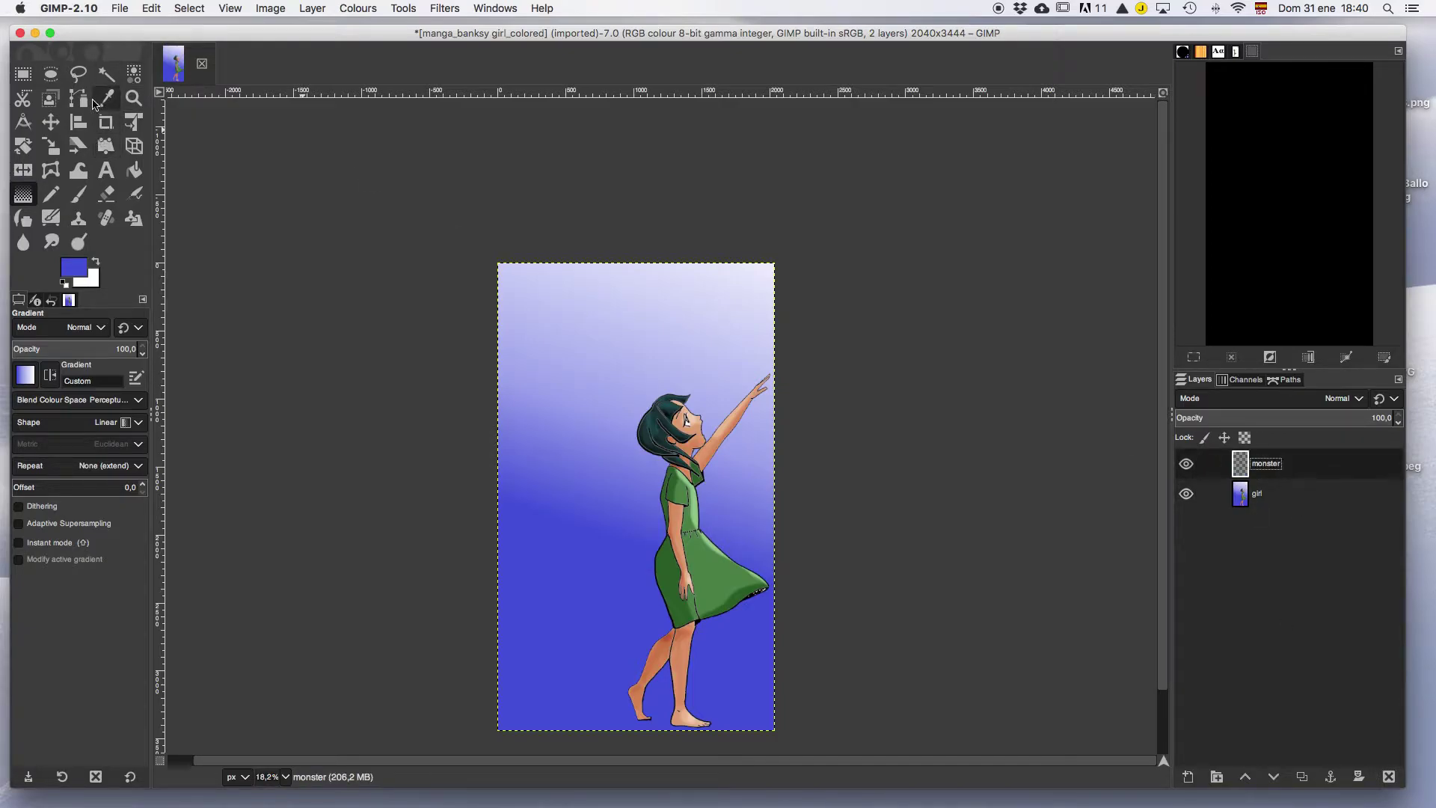
# Start a path behind the girl's feet with three anchors forming a peak at about 510, 2838 px and descending to about 708, 3045 px
pyautogui.click(79, 105)
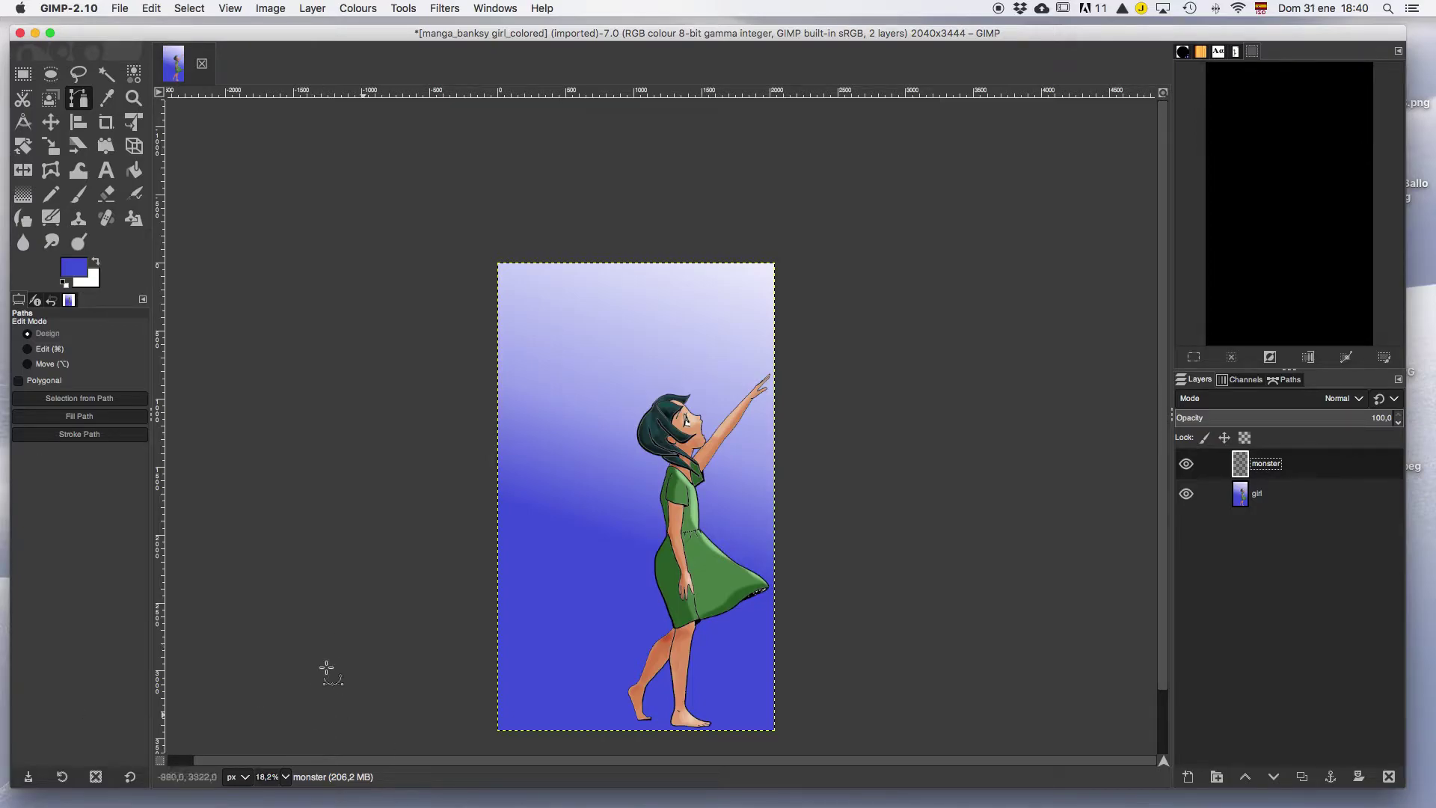
pyautogui.click(135, 99)
pyautogui.click(551, 641)
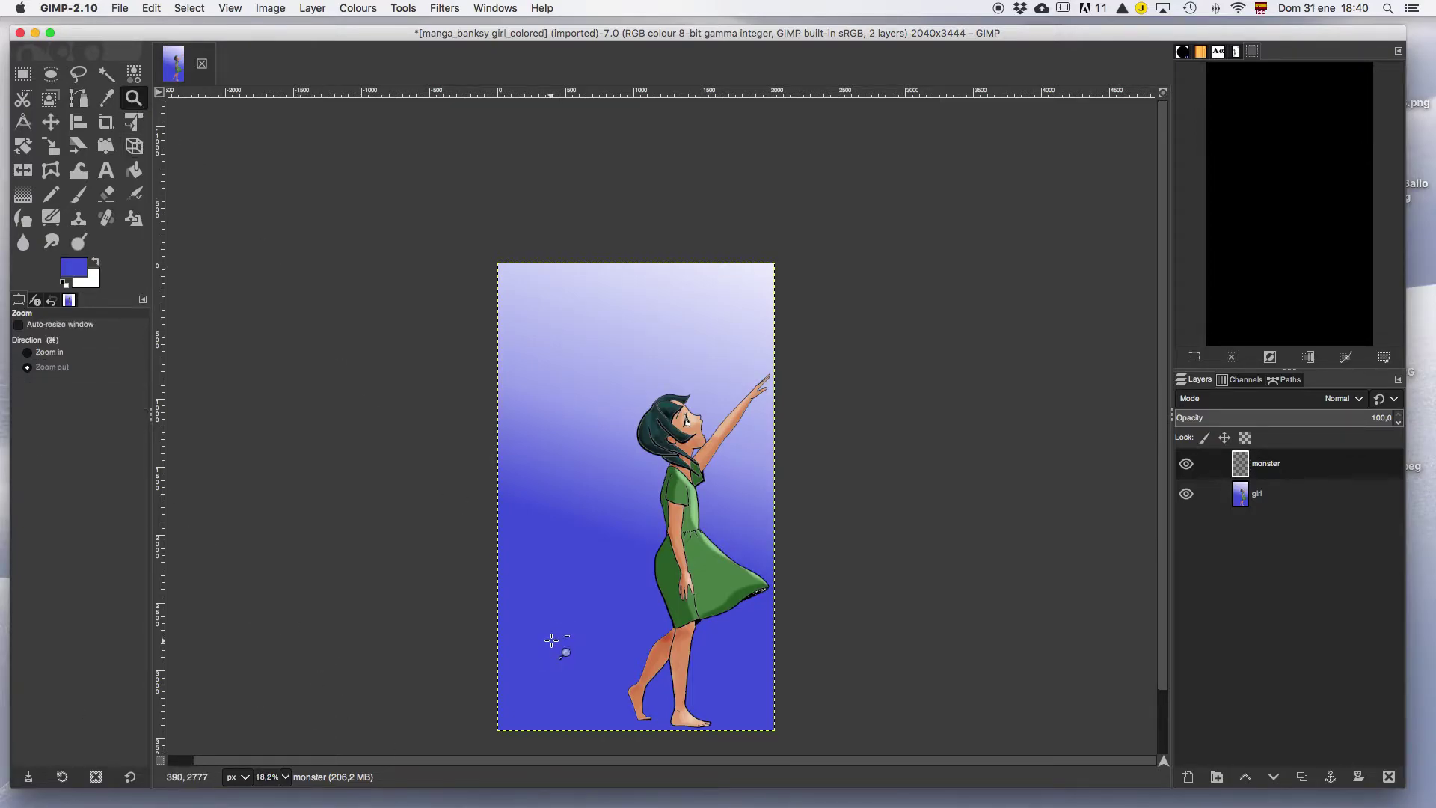
pyautogui.click(27, 351)
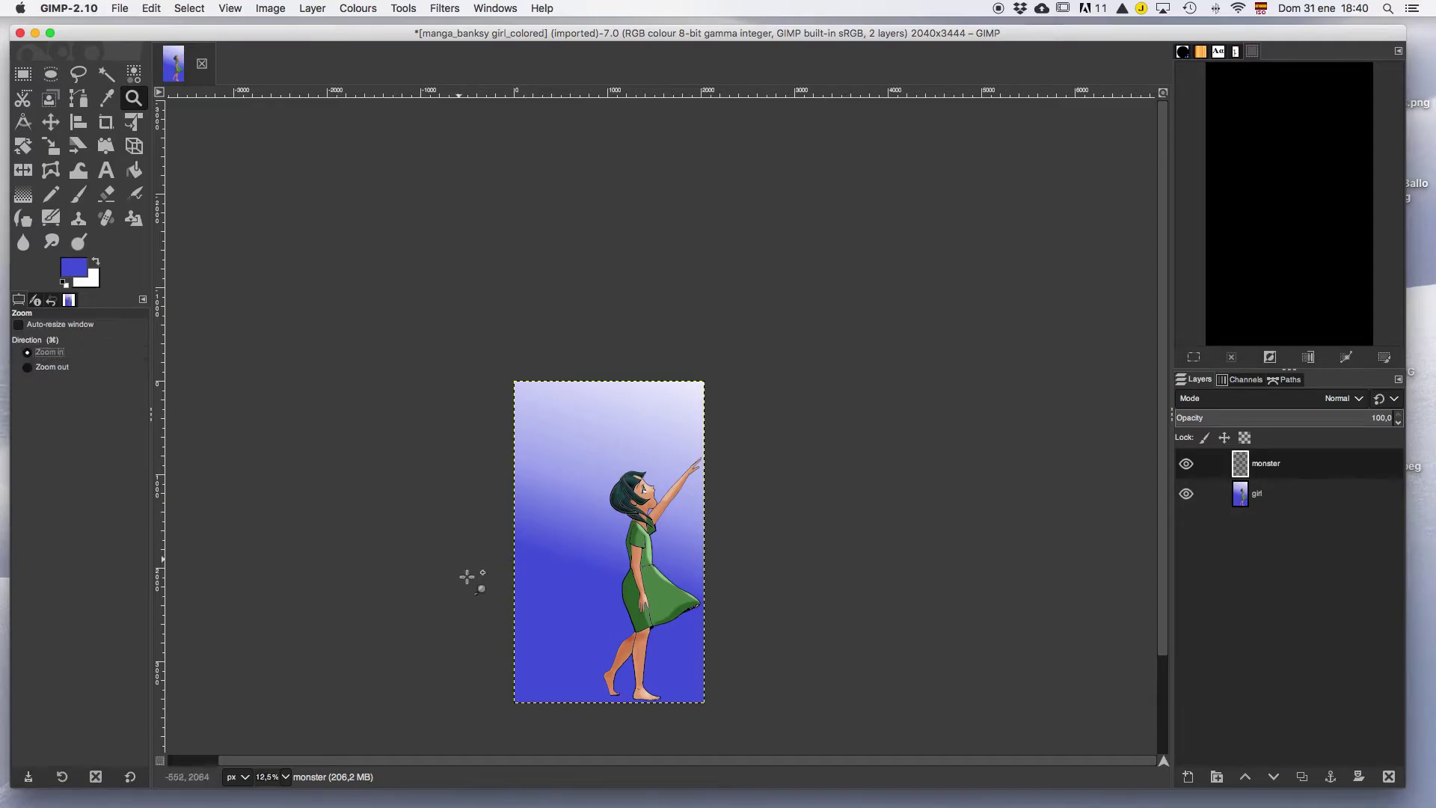
pyautogui.click(608, 644)
pyautogui.moveTo(1162, 459); pyautogui.dragTo(1159, 550)
pyautogui.click(502, 674)
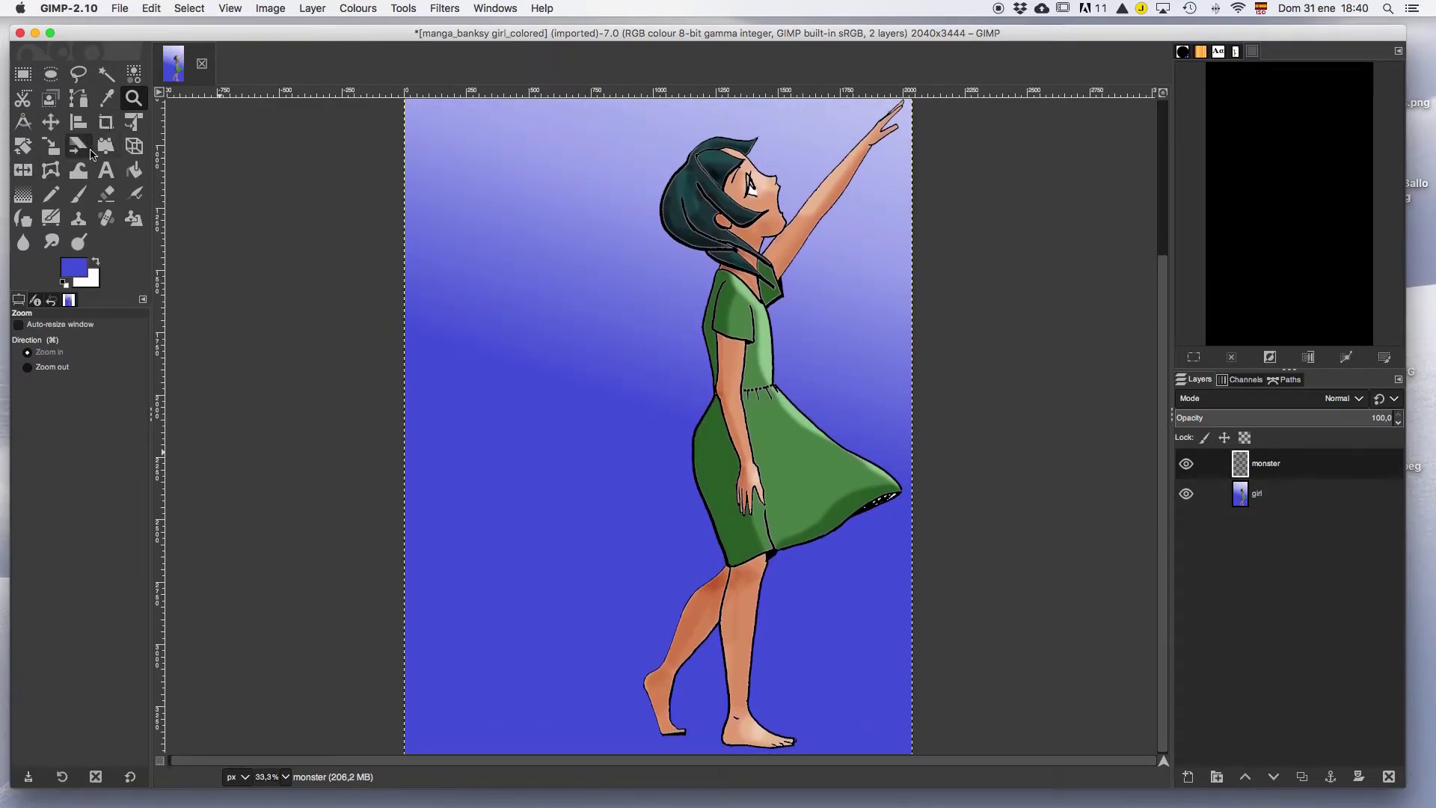
pyautogui.click(79, 98)
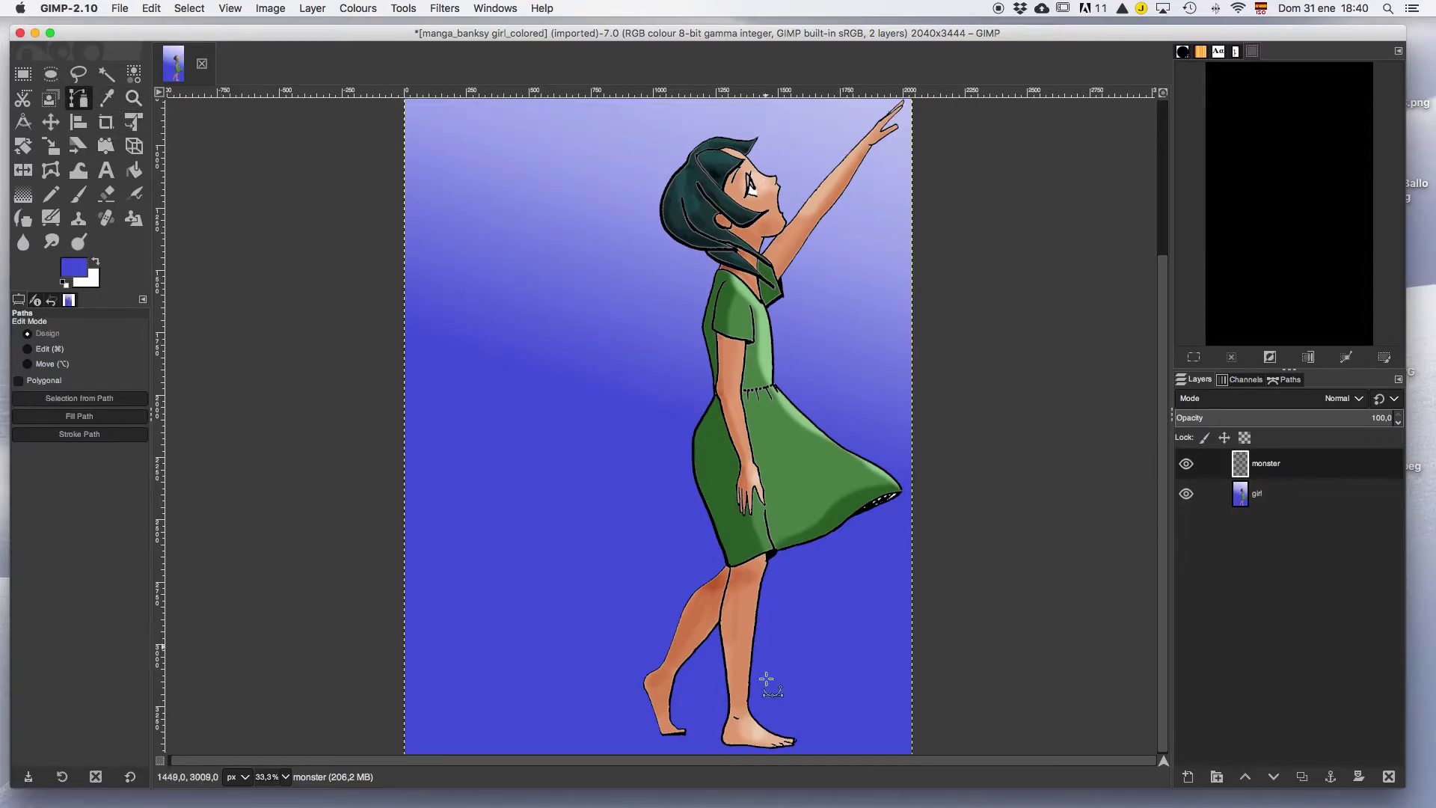
pyautogui.click(467, 670)
pyautogui.click(531, 603)
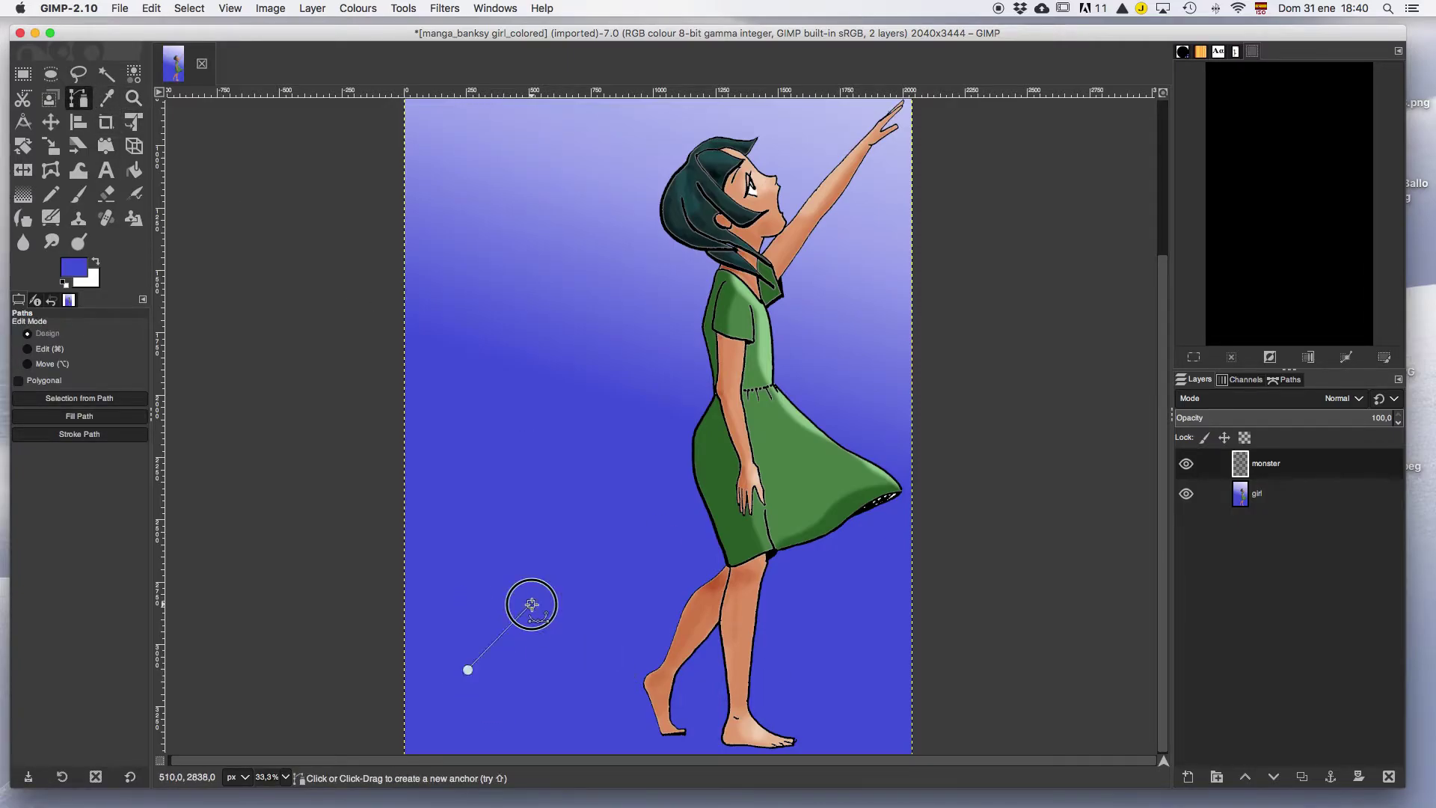
pyautogui.click(580, 655)
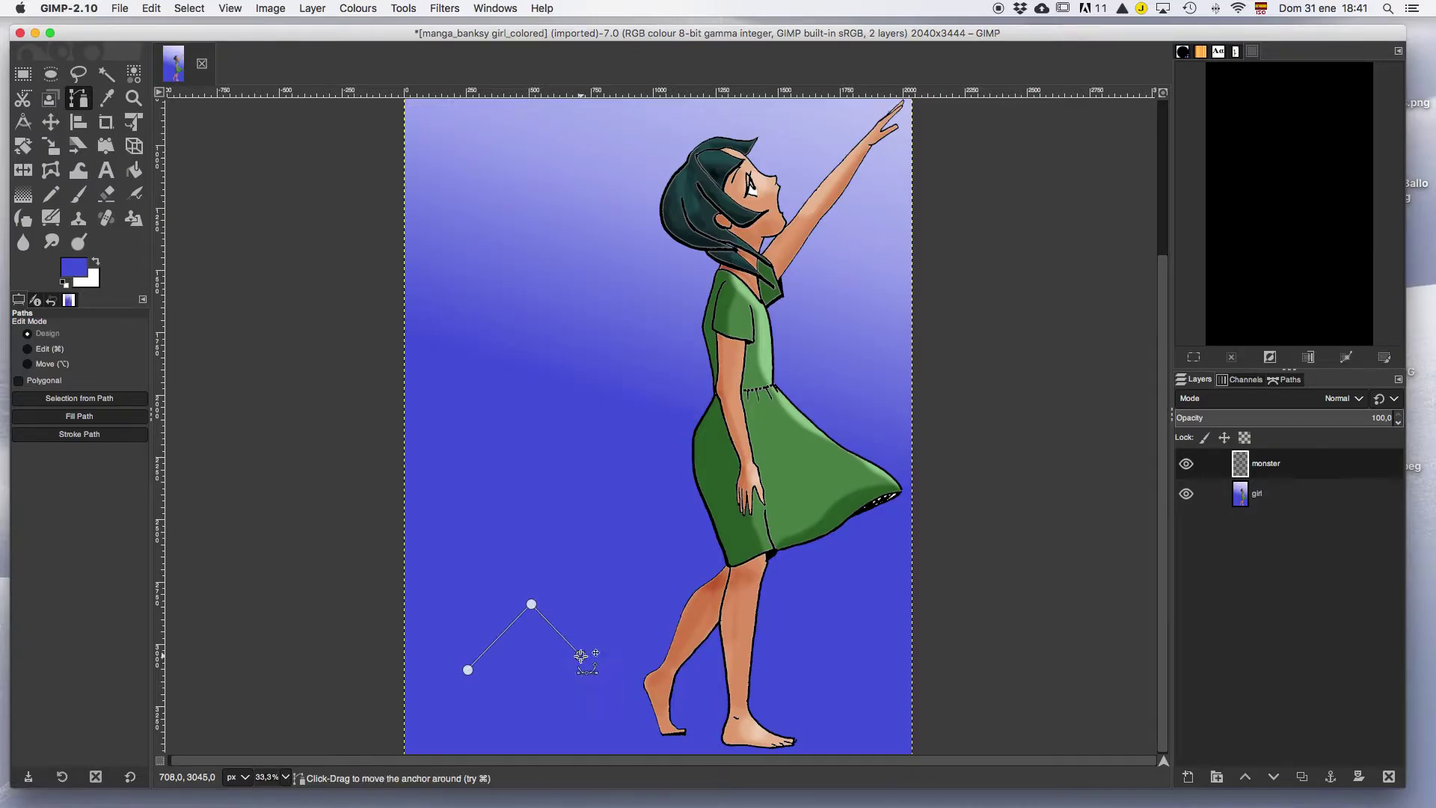
# Continue the path with a zigzag of claw-like points beside the girl's rear foot, ending at about 816, 3405 px near the canvas's lower edge
pyautogui.click(545, 700)
pyautogui.click(561, 705)
pyautogui.click(577, 689)
pyautogui.click(577, 708)
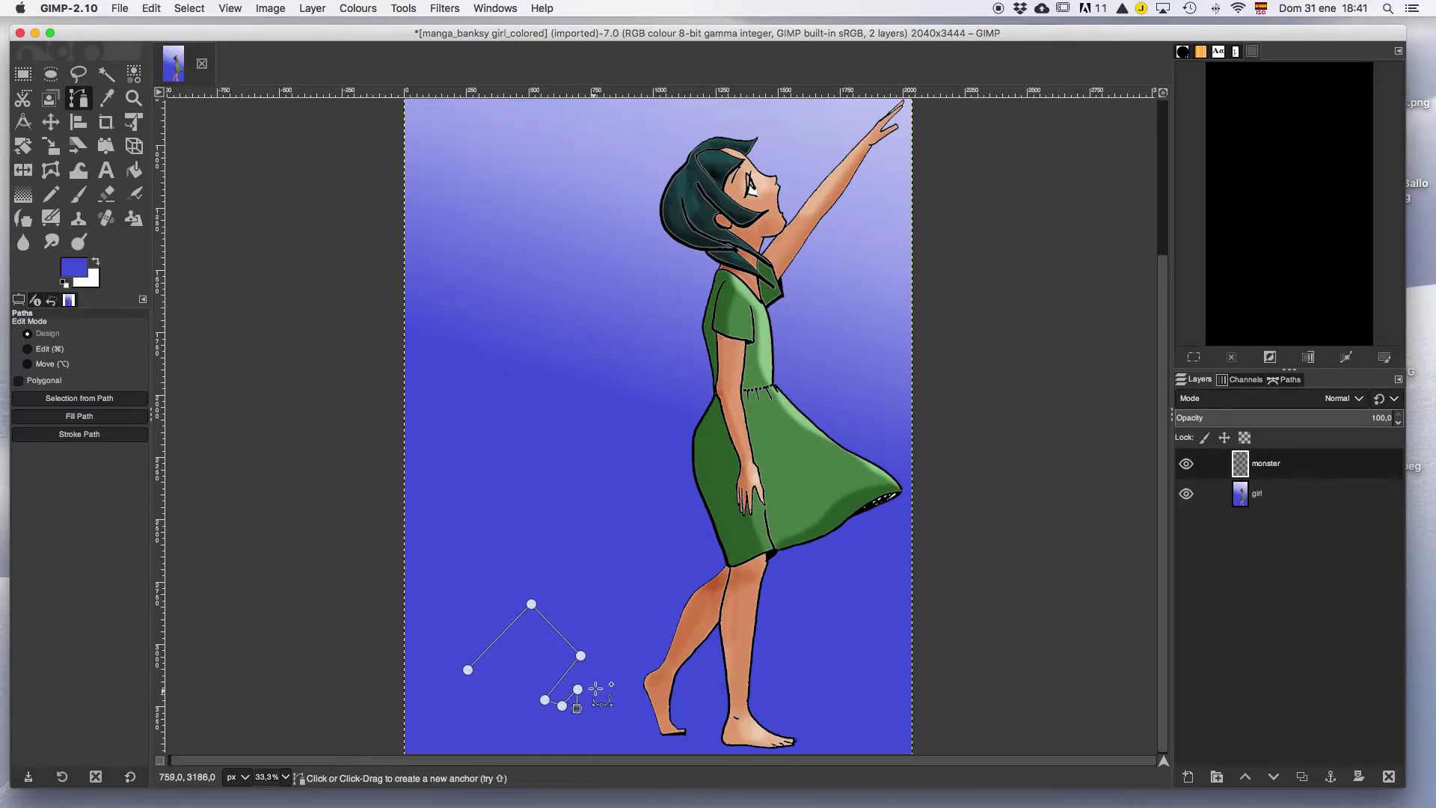
pyautogui.click(596, 677)
pyautogui.click(592, 709)
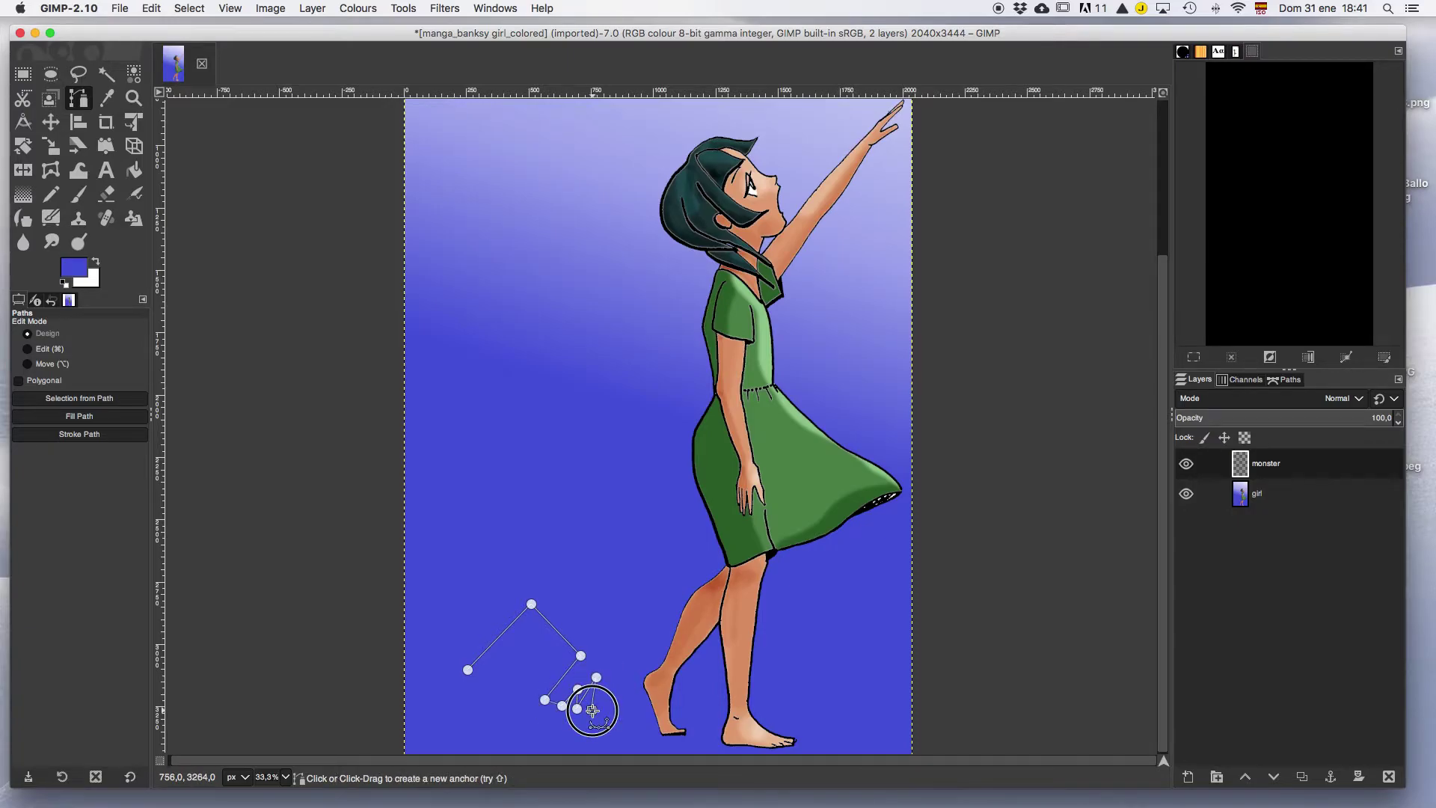
pyautogui.click(614, 658)
pyautogui.click(608, 745)
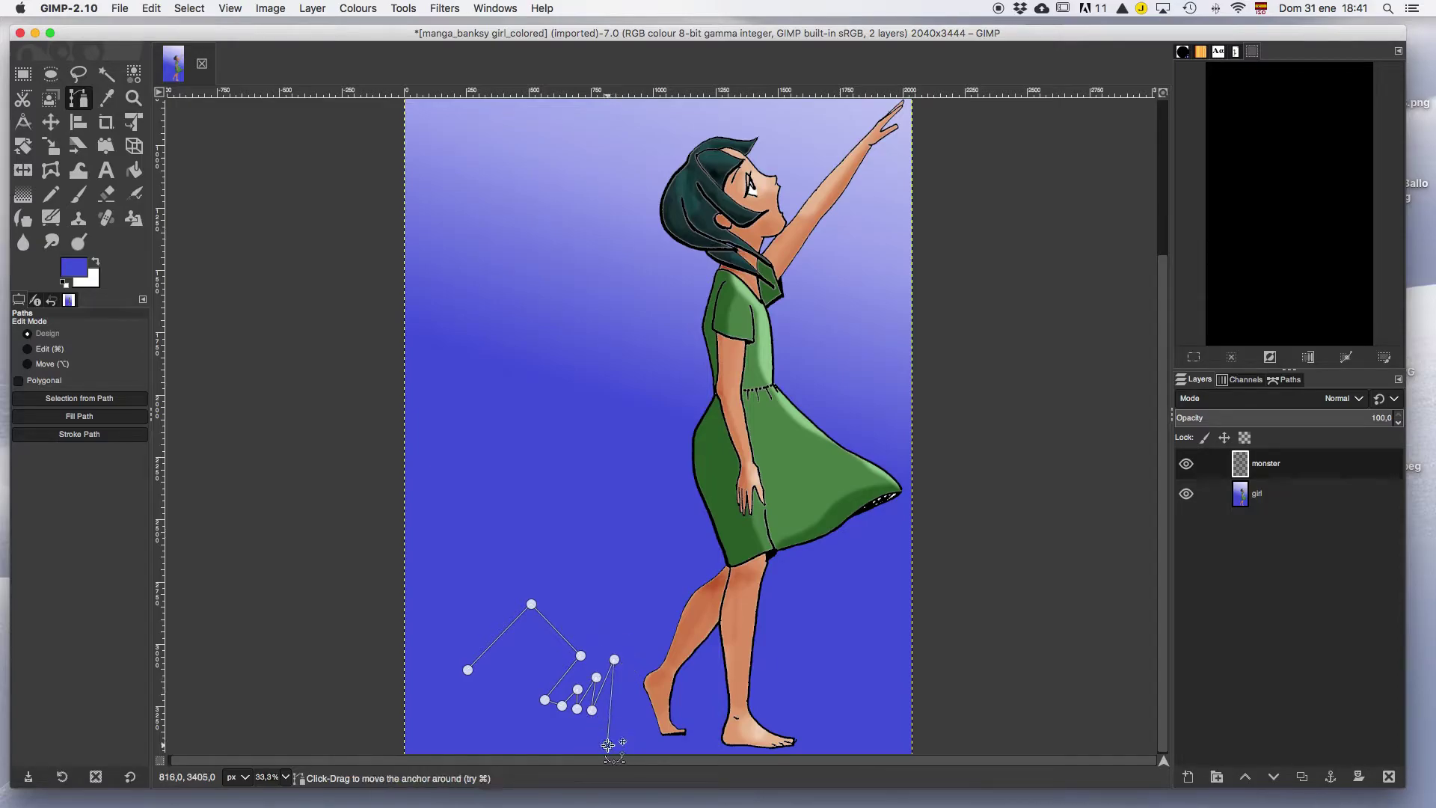
# Continue the path along the canvas's lower edge, up its left side to about 248, 387 px, and over to a tip touching the girl's hair
pyautogui.click(427, 739)
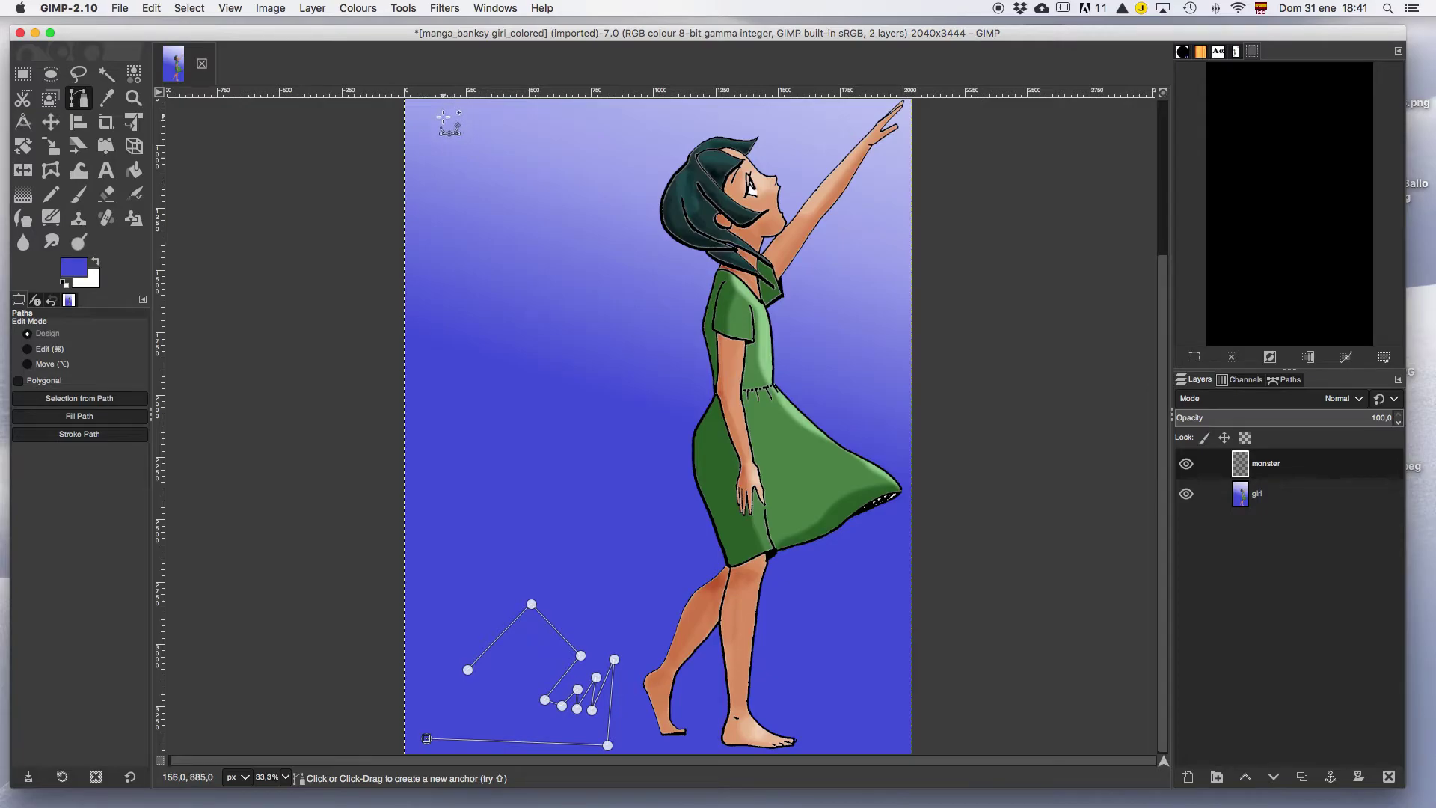
pyautogui.scroll(3, 451, 123)
pyautogui.click(465, 156)
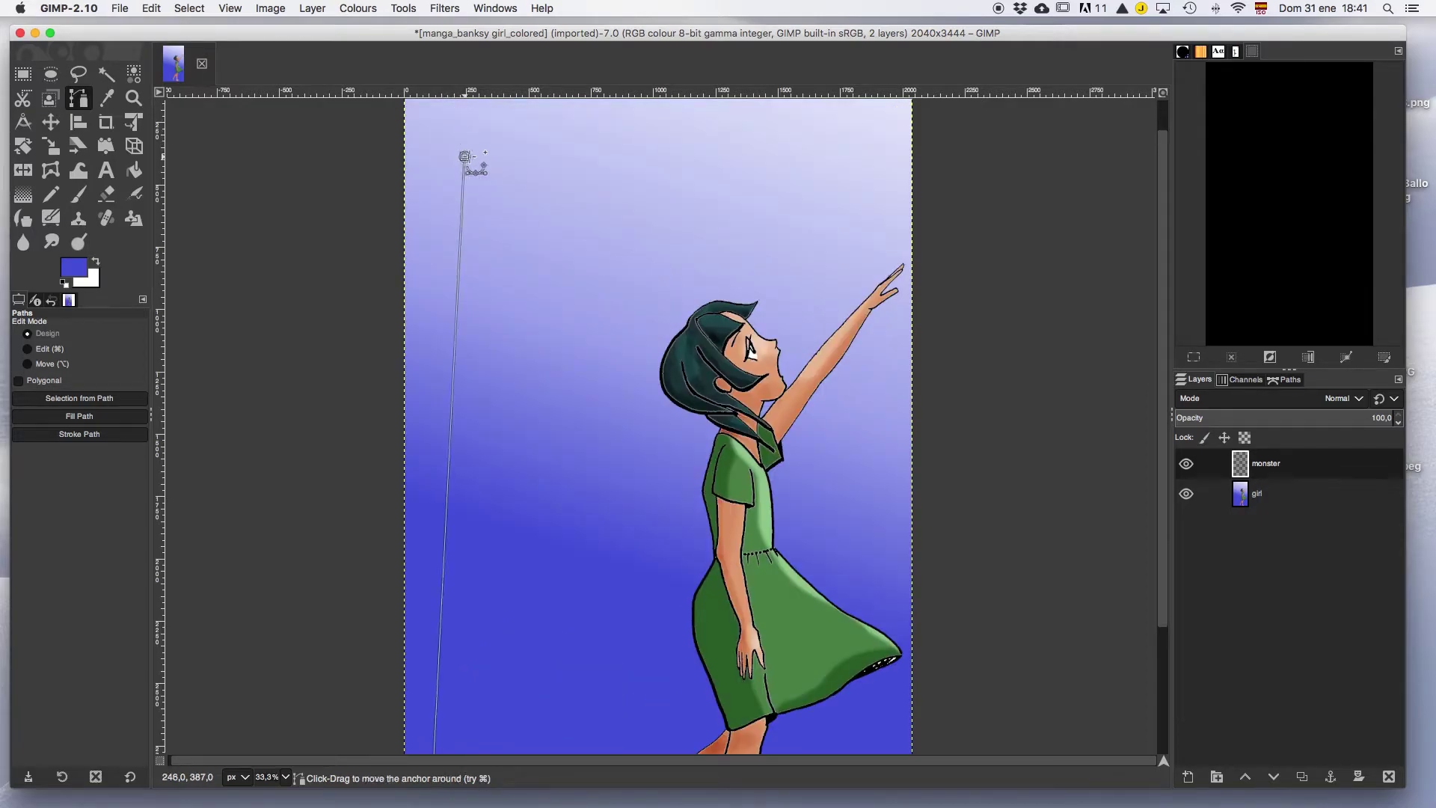
pyautogui.click(516, 147)
pyautogui.click(663, 227)
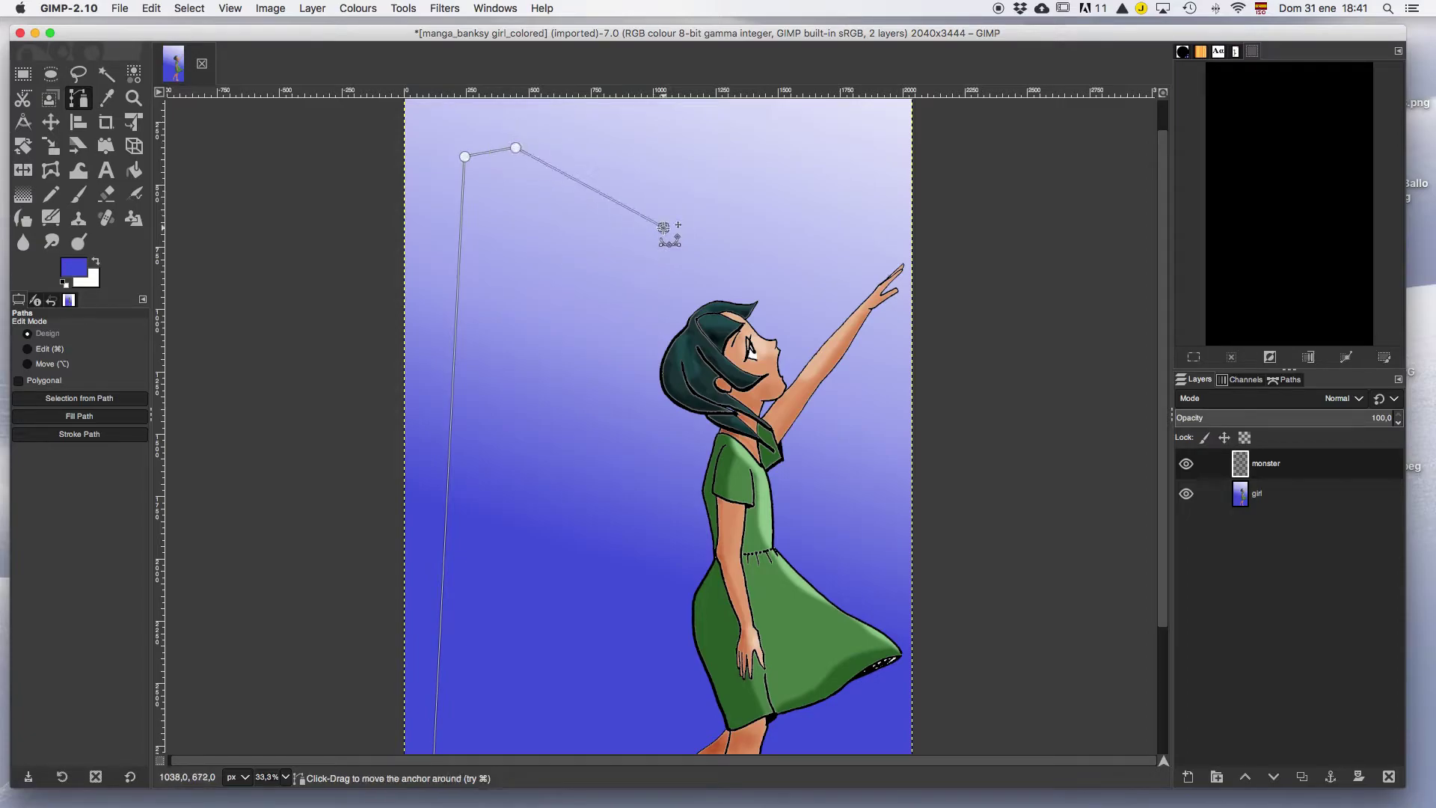
pyautogui.click(667, 324)
# Bring the path back along the upper arm's inner edge from about 975, 720 px and down the body to the level of the girl's skirt
pyautogui.click(647, 239)
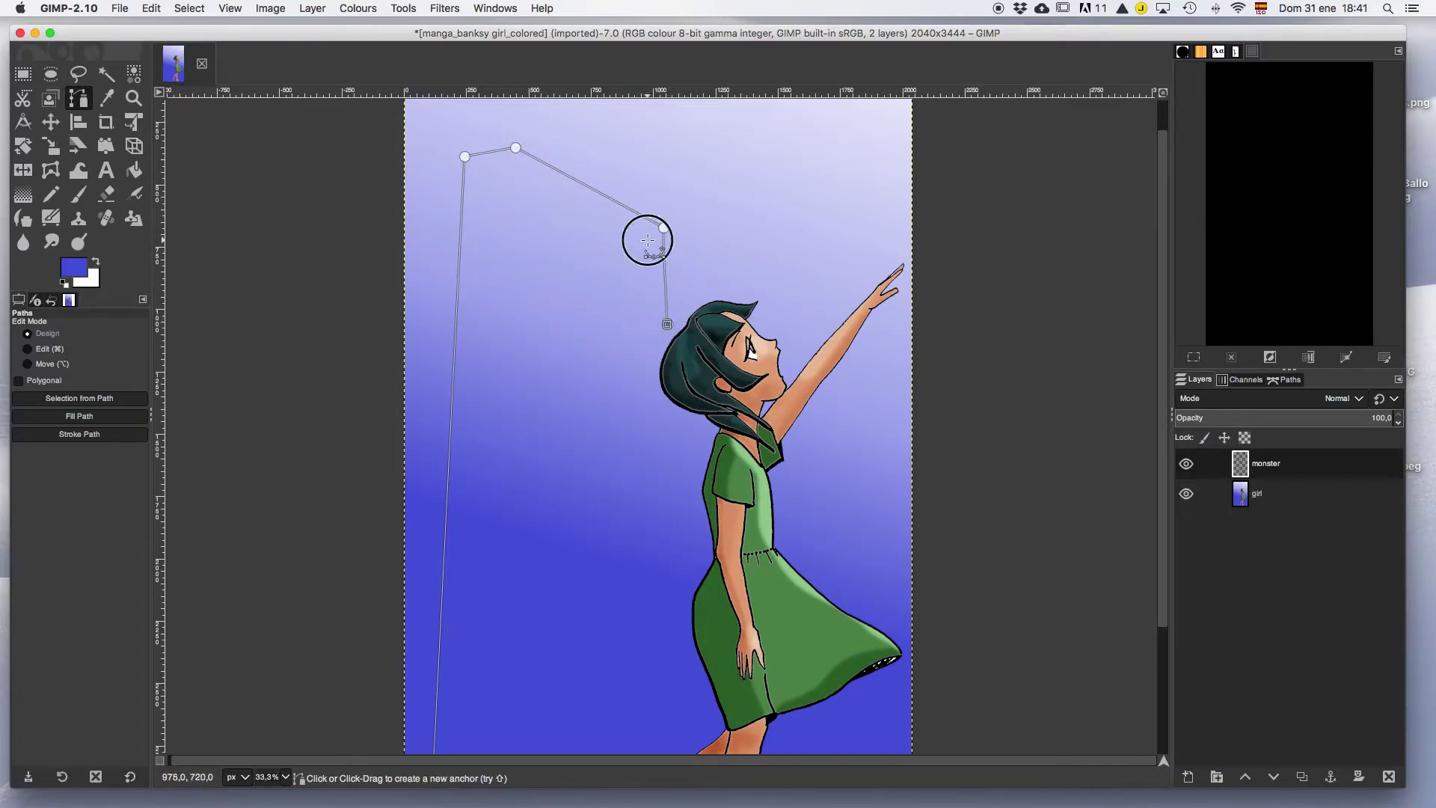
pyautogui.click(513, 190)
pyautogui.scroll(-5, 527, 310)
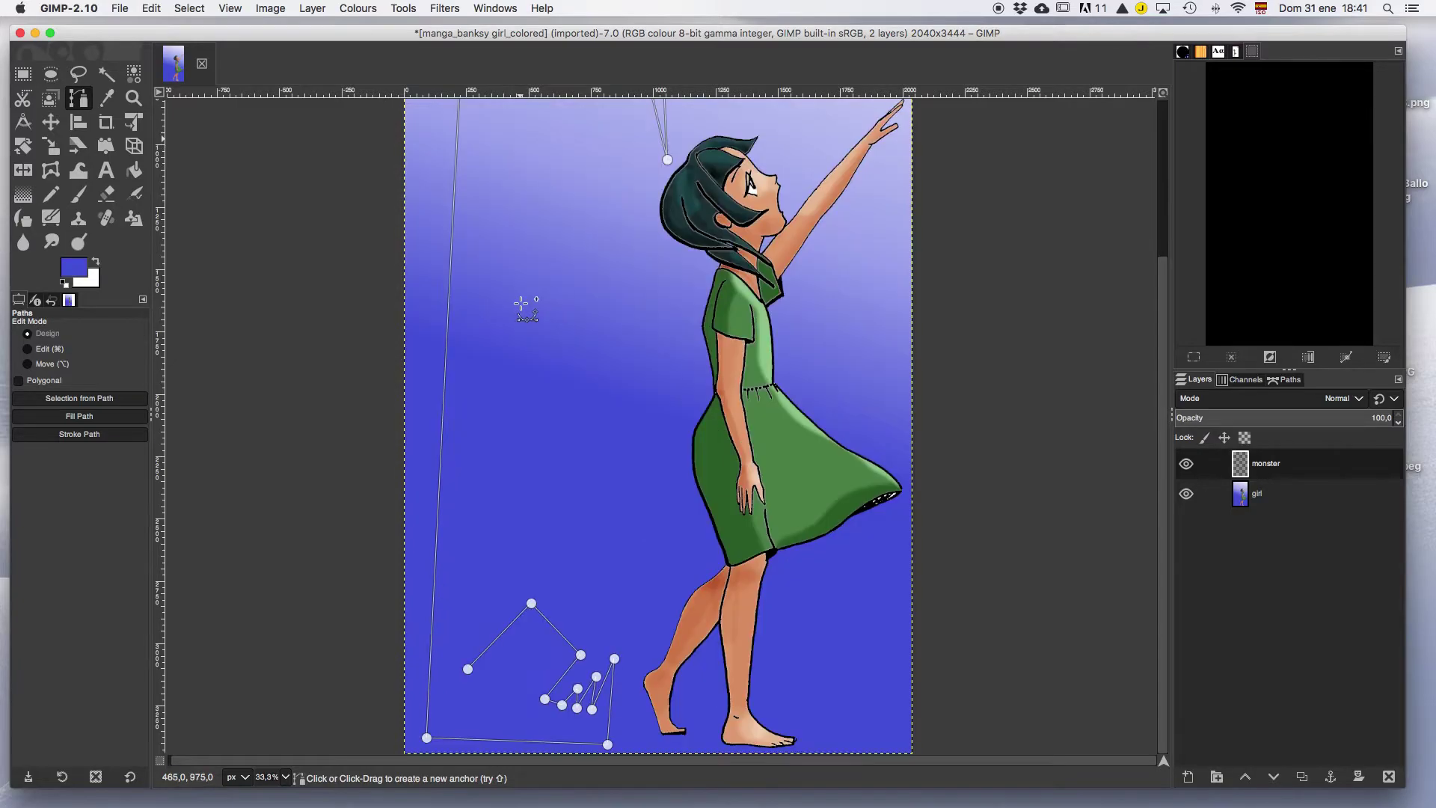
pyautogui.click(483, 444)
pyautogui.scroll(5, 503, 377)
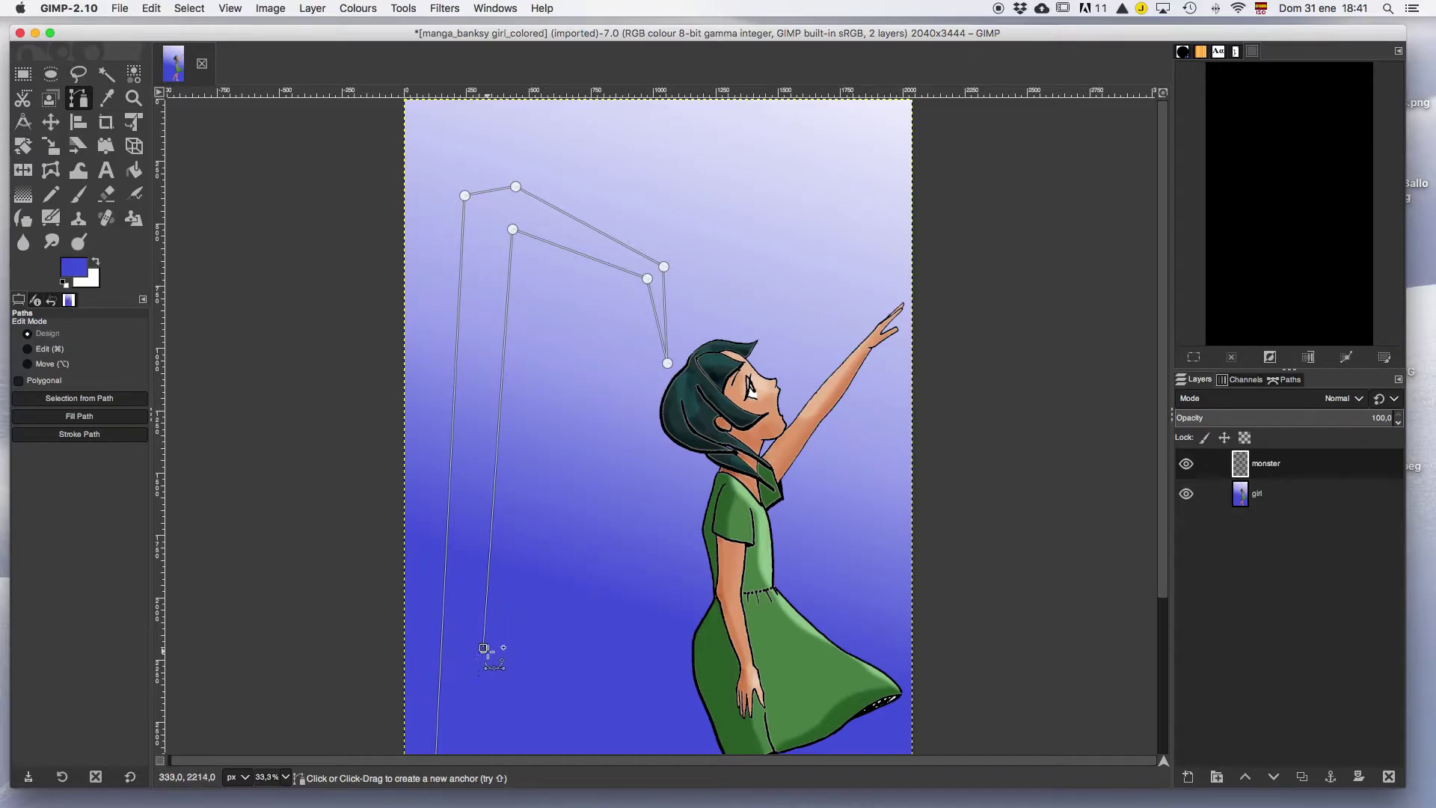
pyautogui.scroll(-5, 487, 655)
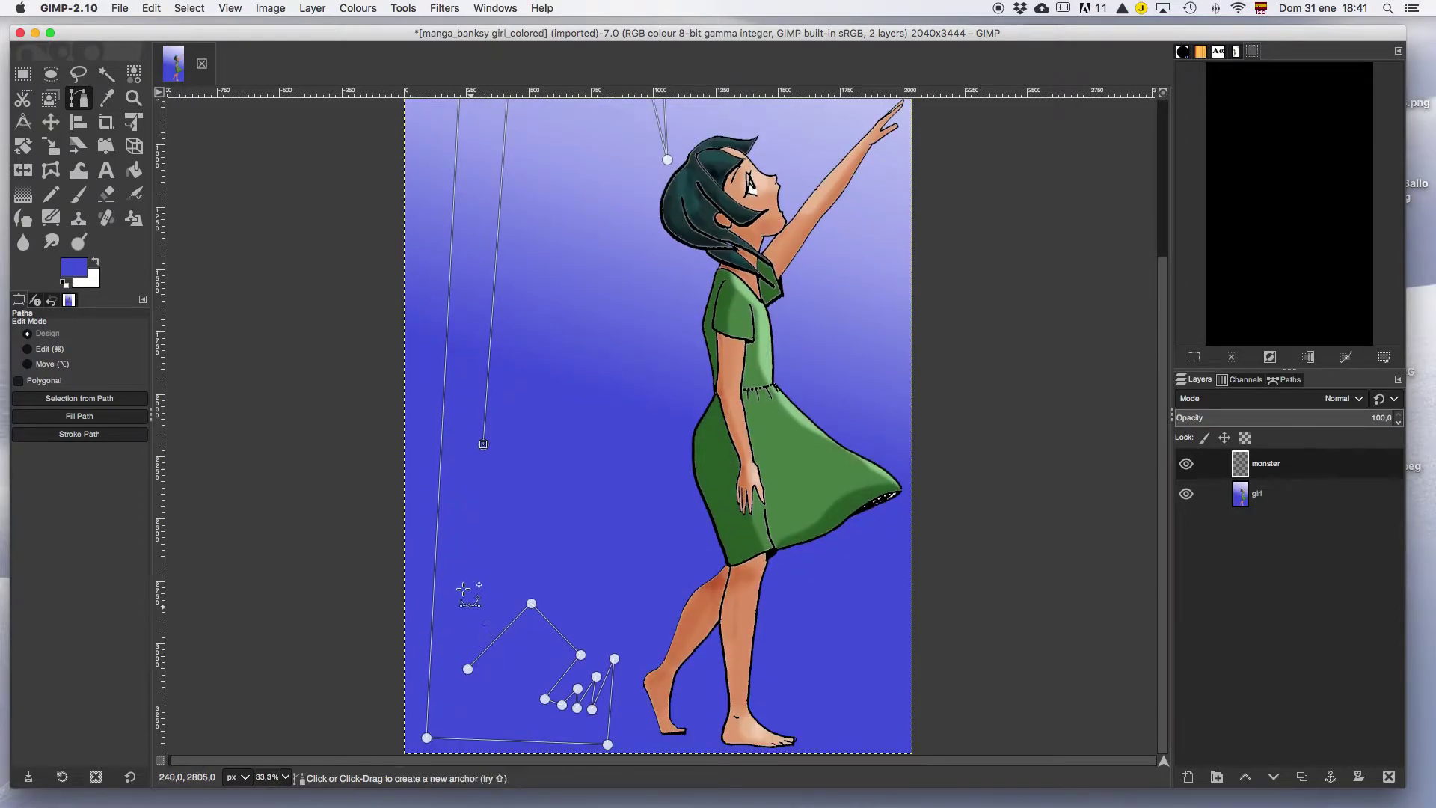
# Outline a second arm rising to about 738, 909 px, descending to a pointed tip beside the girl's rear leg, and returning near the path's start
pyautogui.click(588, 122)
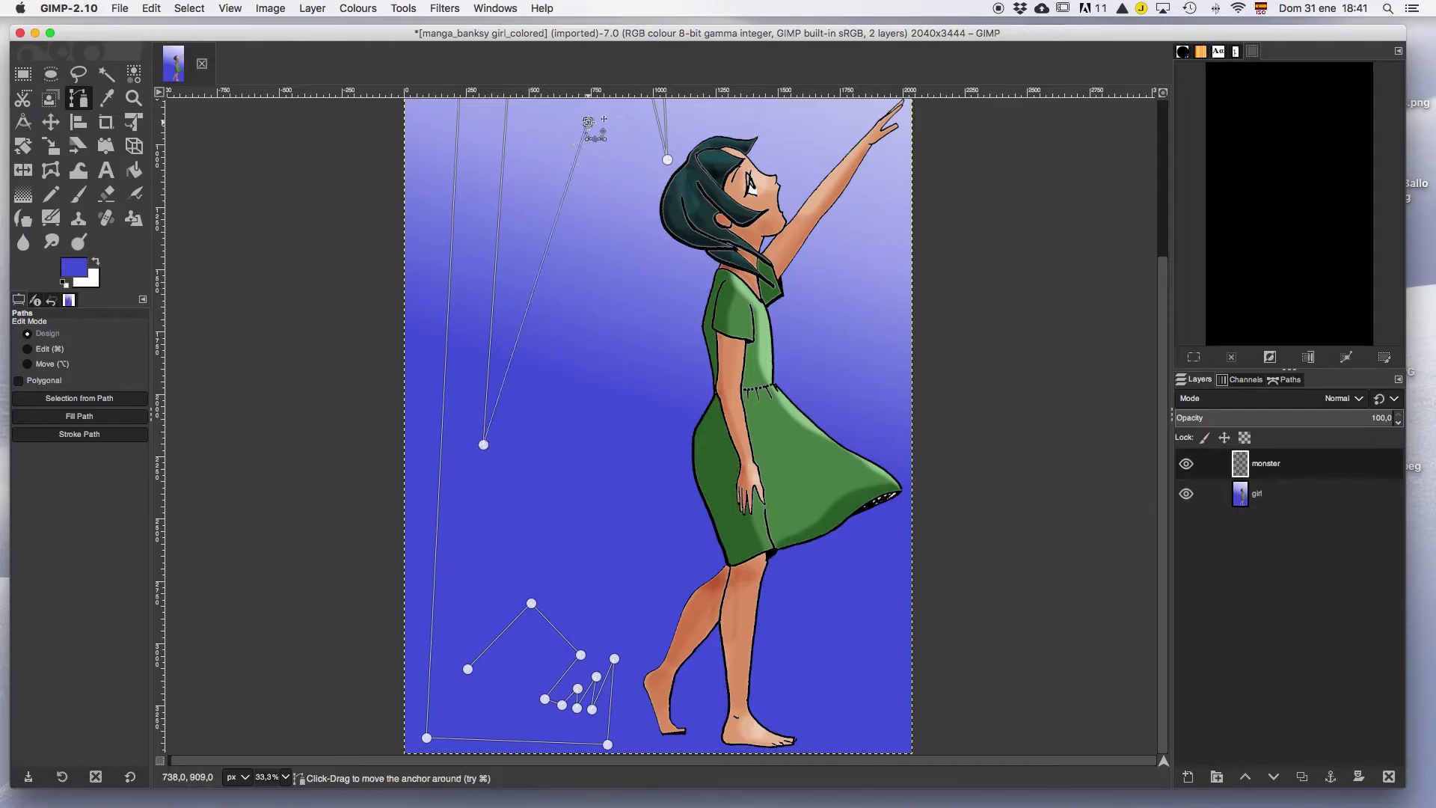
pyautogui.click(648, 200)
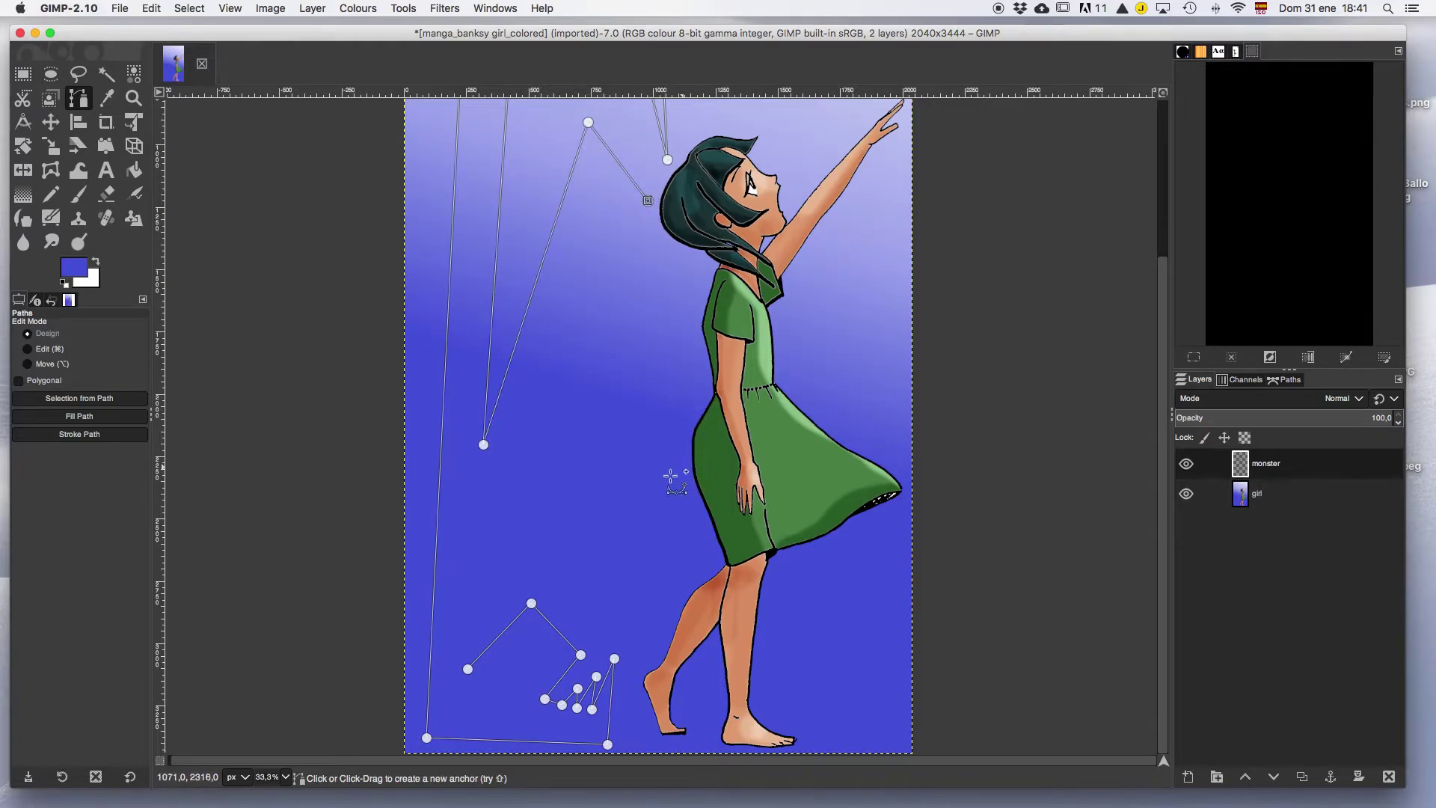
pyautogui.click(682, 497)
pyautogui.click(648, 641)
pyautogui.click(662, 502)
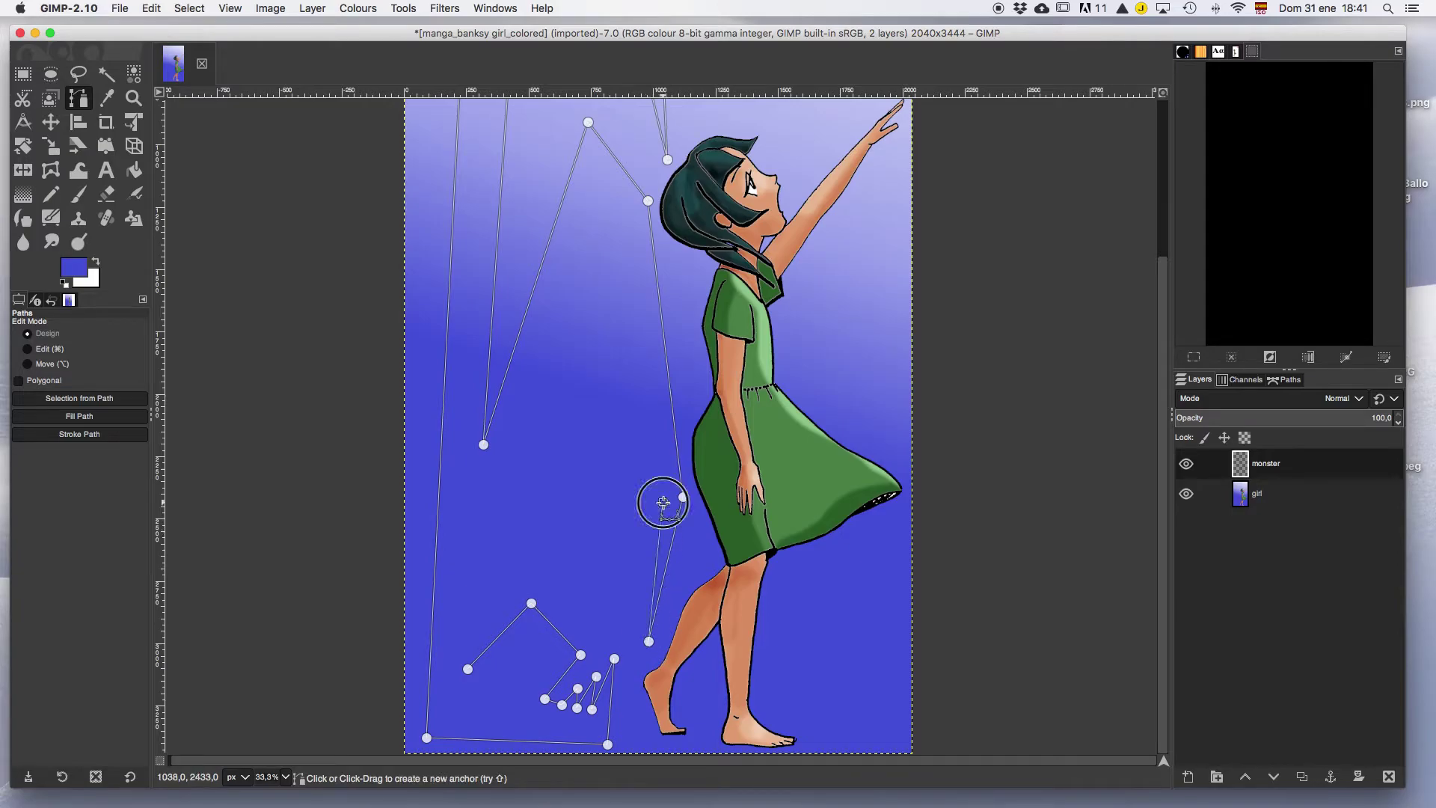
pyautogui.click(621, 252)
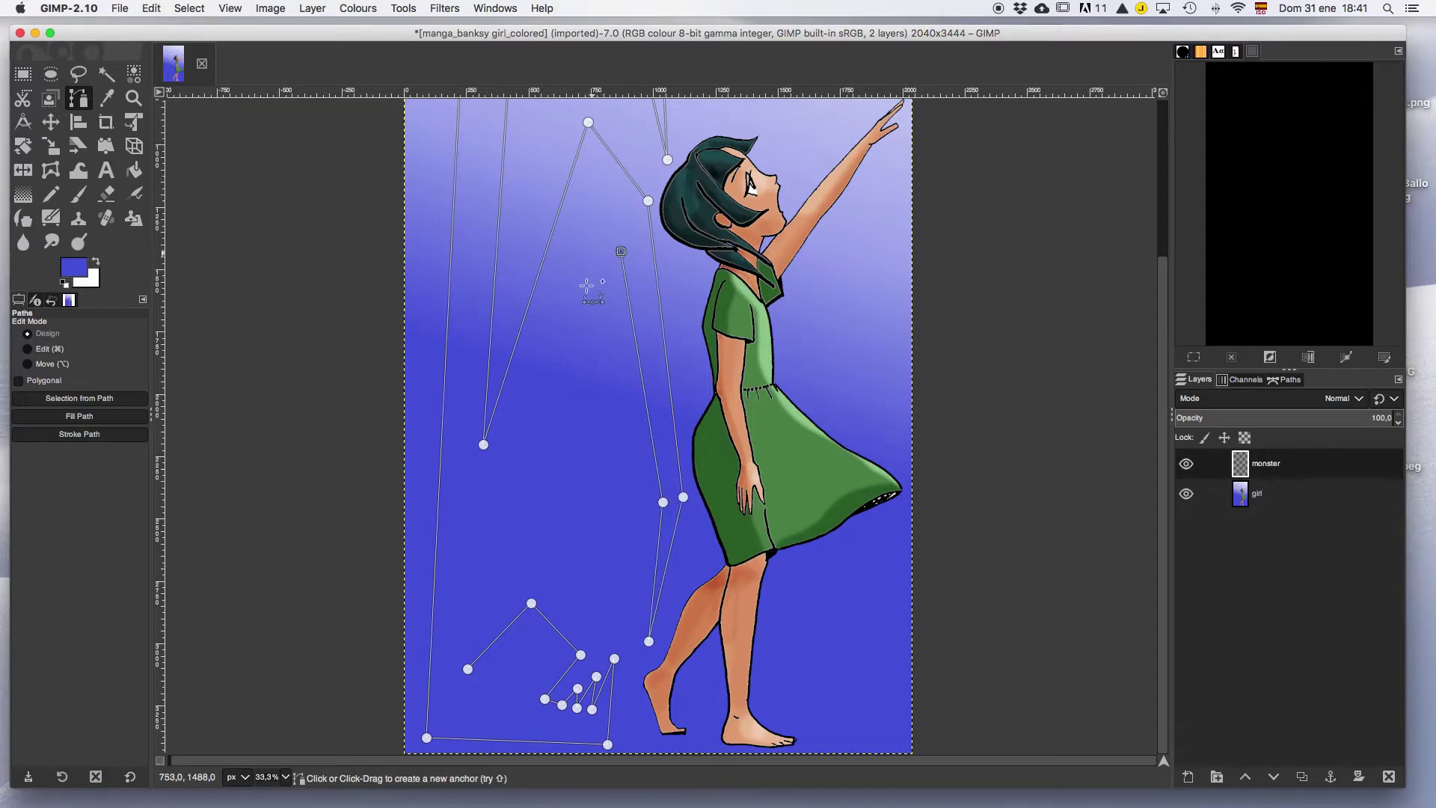
pyautogui.click(513, 543)
pyautogui.moveTo(513, 543); pyautogui.dragTo(473, 650)
# Reshape both arms by repositioning their anchors, moving the upper arm's inner corner to about 402, 477 px and slimming its bend above the girl's head
pyautogui.scroll(5, 610, 383)
pyautogui.moveTo(588, 286); pyautogui.dragTo(606, 318)
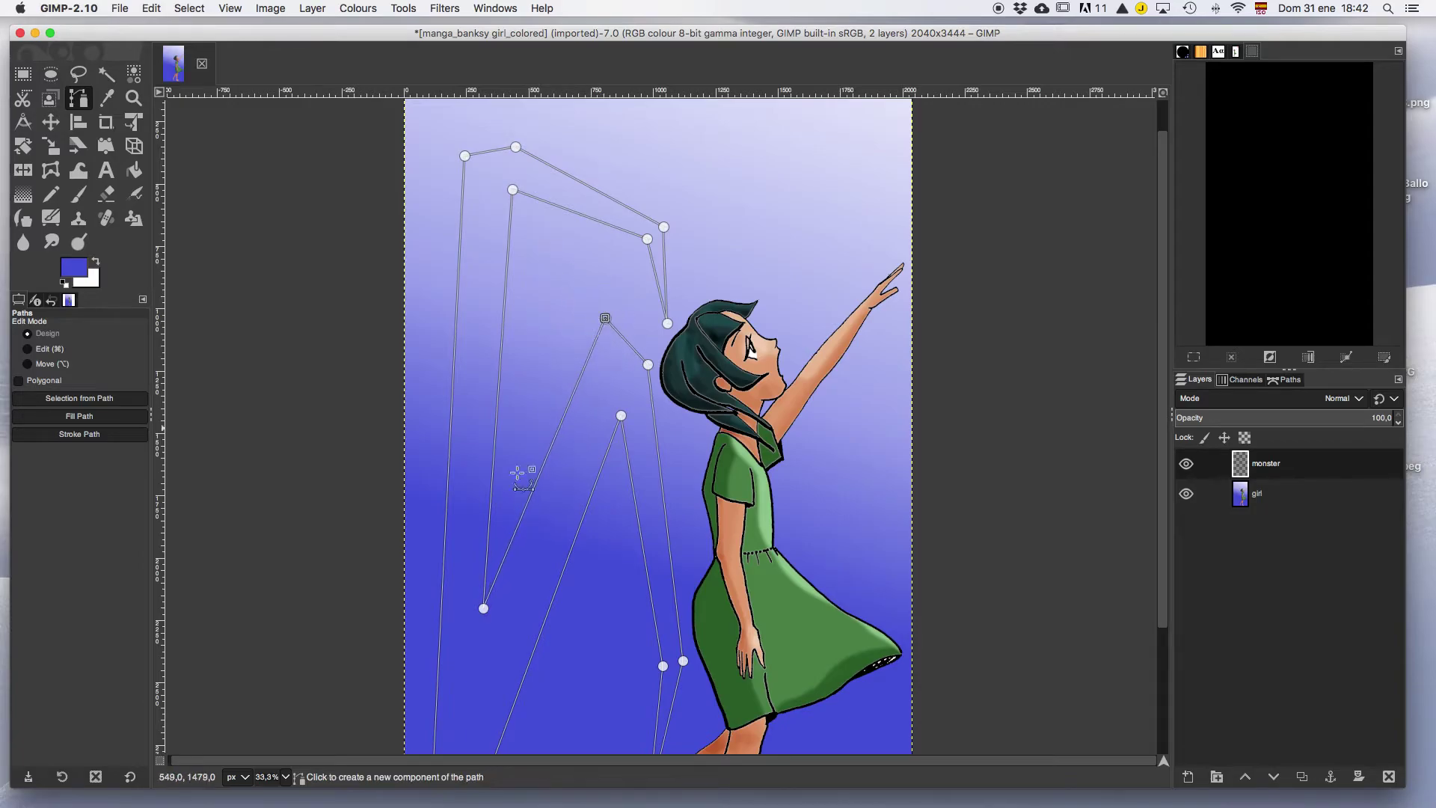
pyautogui.moveTo(483, 608); pyautogui.dragTo(474, 612)
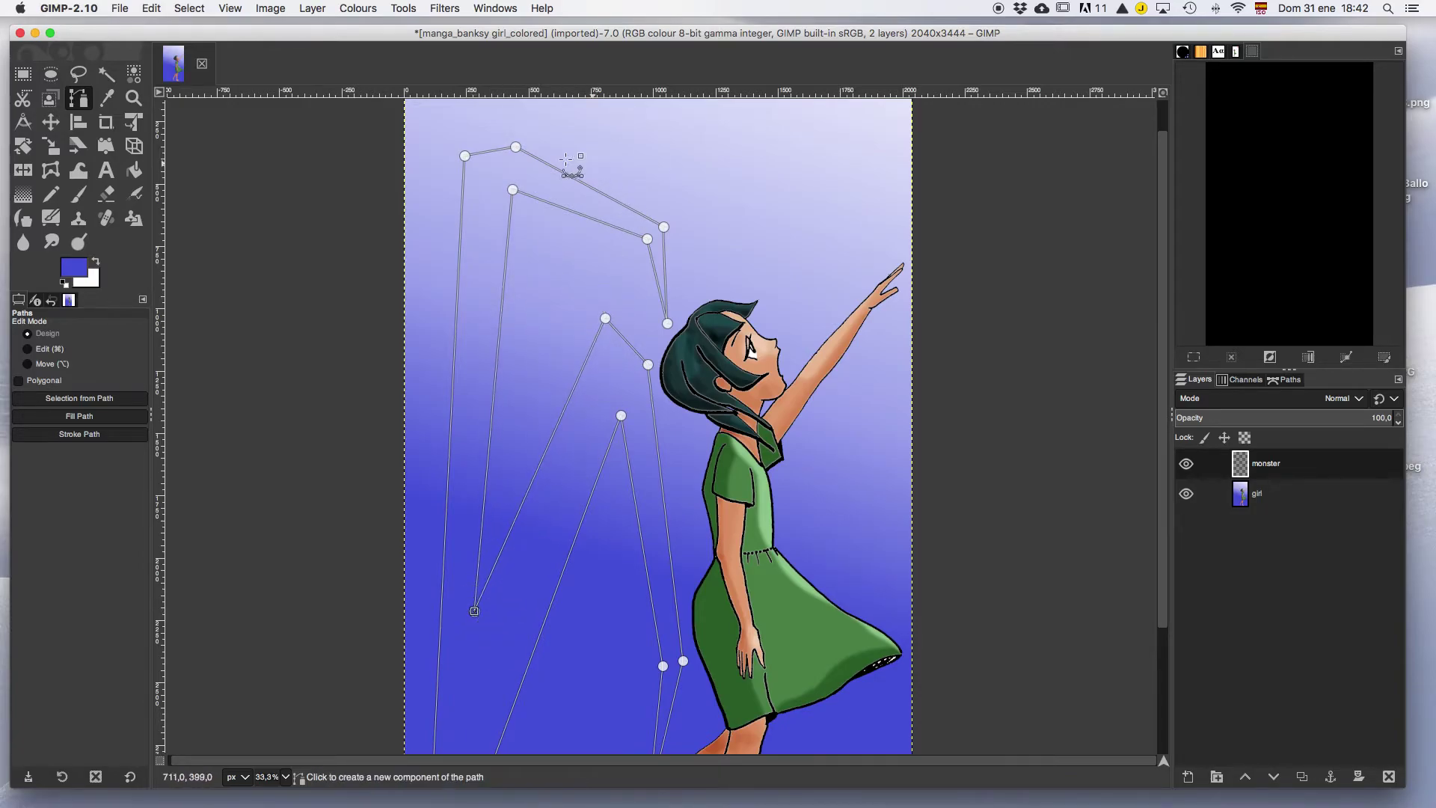
pyautogui.moveTo(513, 189); pyautogui.dragTo(503, 178)
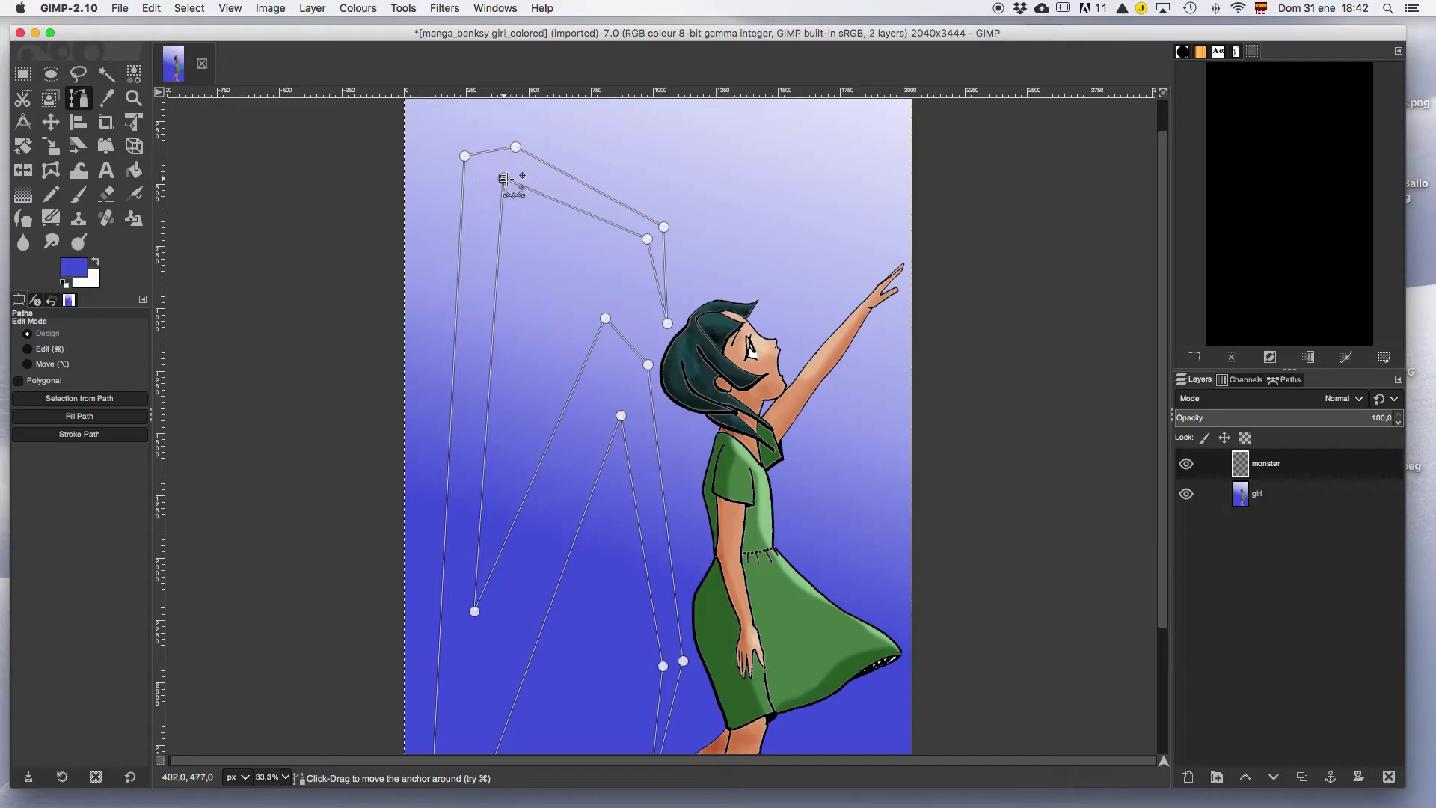
pyautogui.moveTo(667, 323)
pyautogui.mouseDown()
pyautogui.moveTo(682, 283)
pyautogui.moveTo(677, 302)
pyautogui.mouseUp()
pyautogui.moveTo(665, 224)
pyautogui.mouseDown()
pyautogui.moveTo(629, 192)
pyautogui.moveTo(663, 224)
pyautogui.mouseUp()
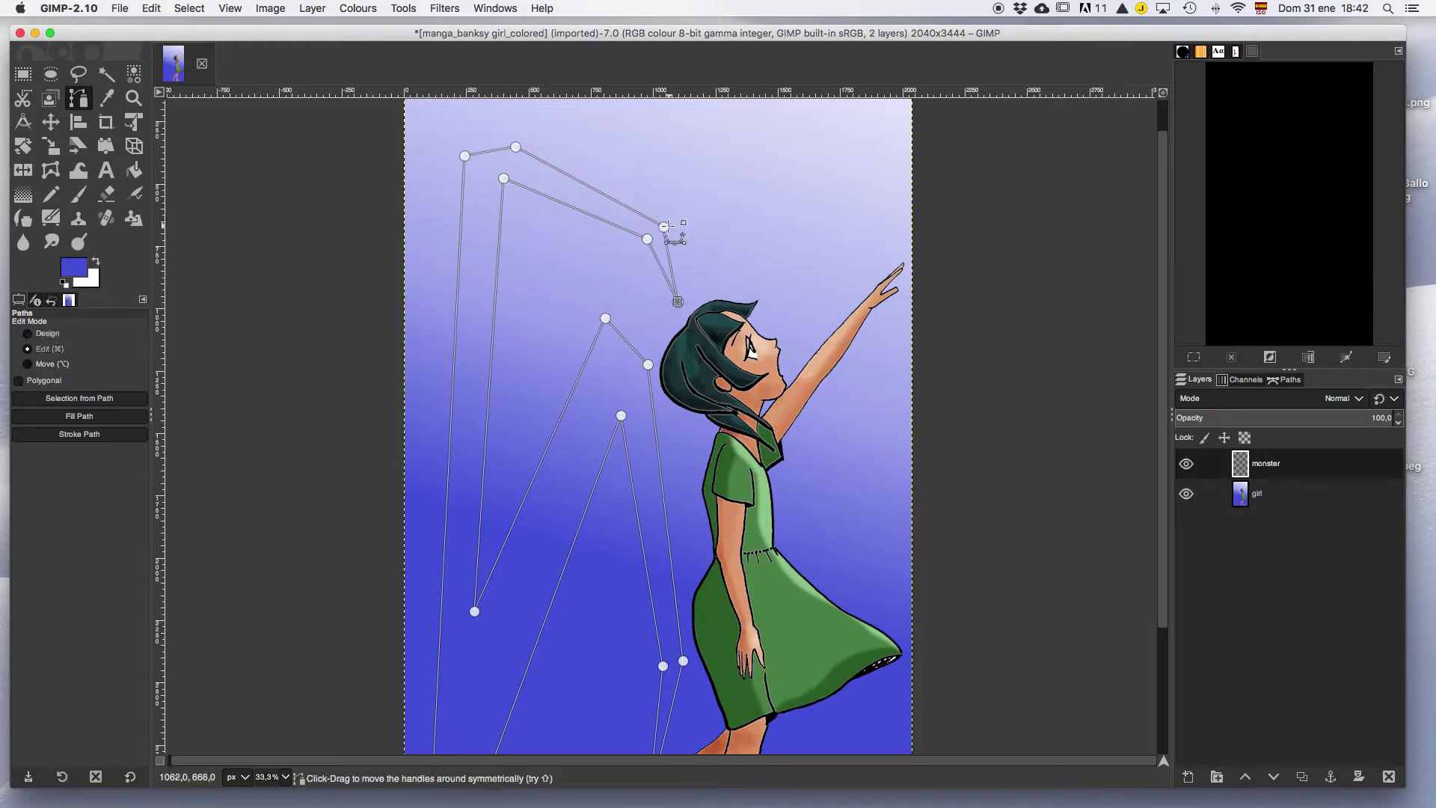
pyautogui.moveTo(648, 239); pyautogui.dragTo(618, 215)
pyautogui.moveTo(651, 206); pyautogui.dragTo(640, 195)
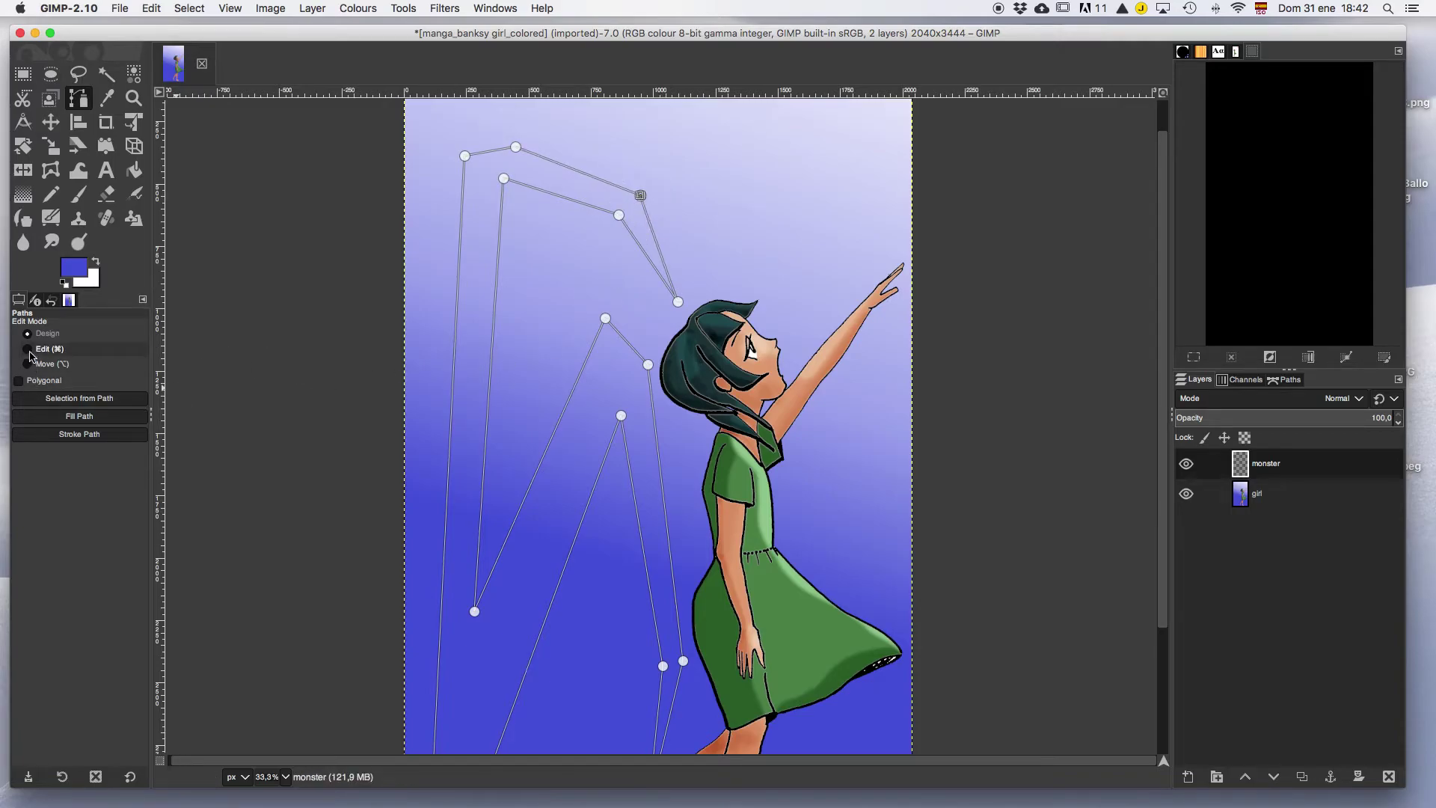
# Try curving the upper arm's outer edge in Edit mode, undo the curve, and return the path to Design mode
pyautogui.moveTo(640, 195); pyautogui.dragTo(628, 111)
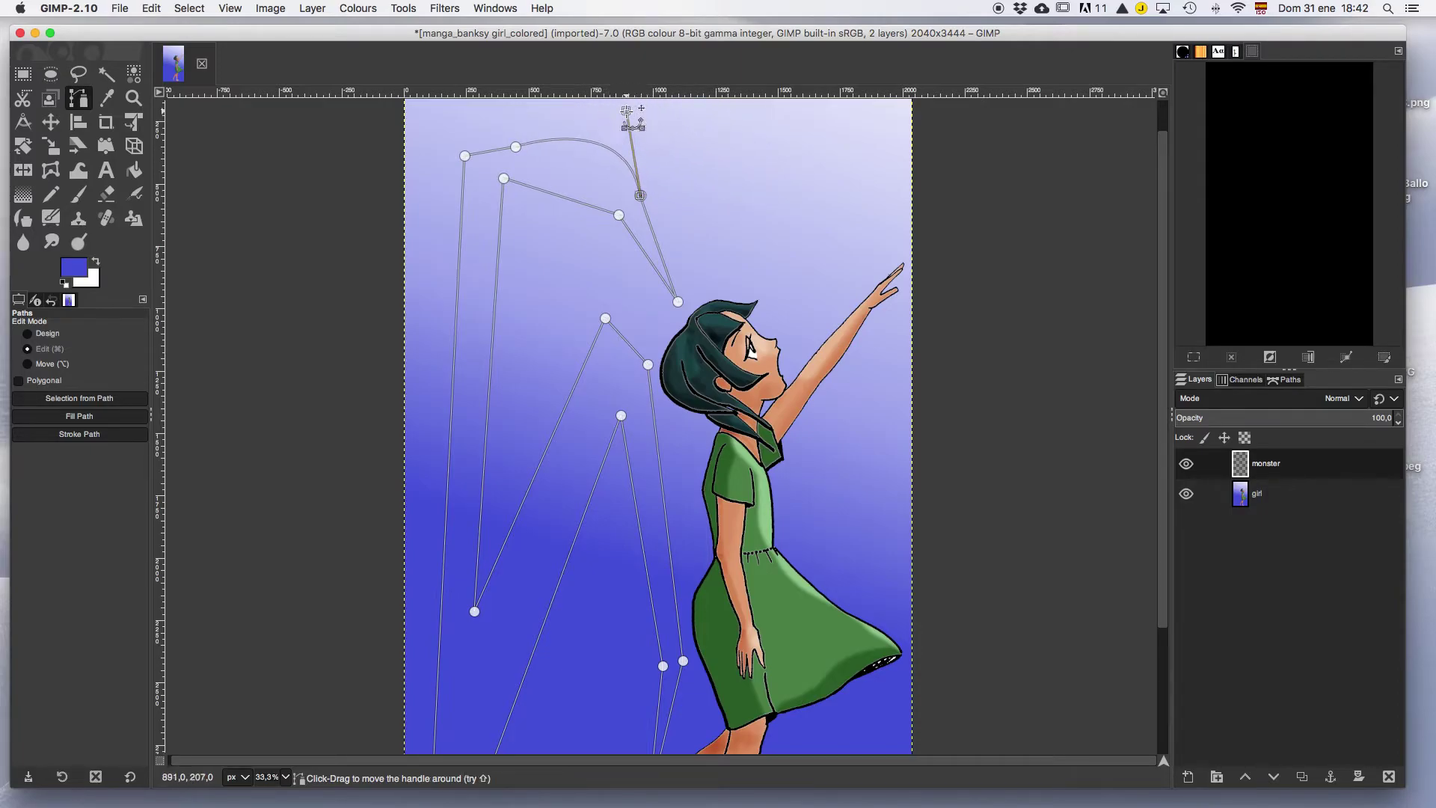
pyautogui.press('super+z')
pyautogui.moveTo(1162, 421); pyautogui.dragTo(1160, 582)
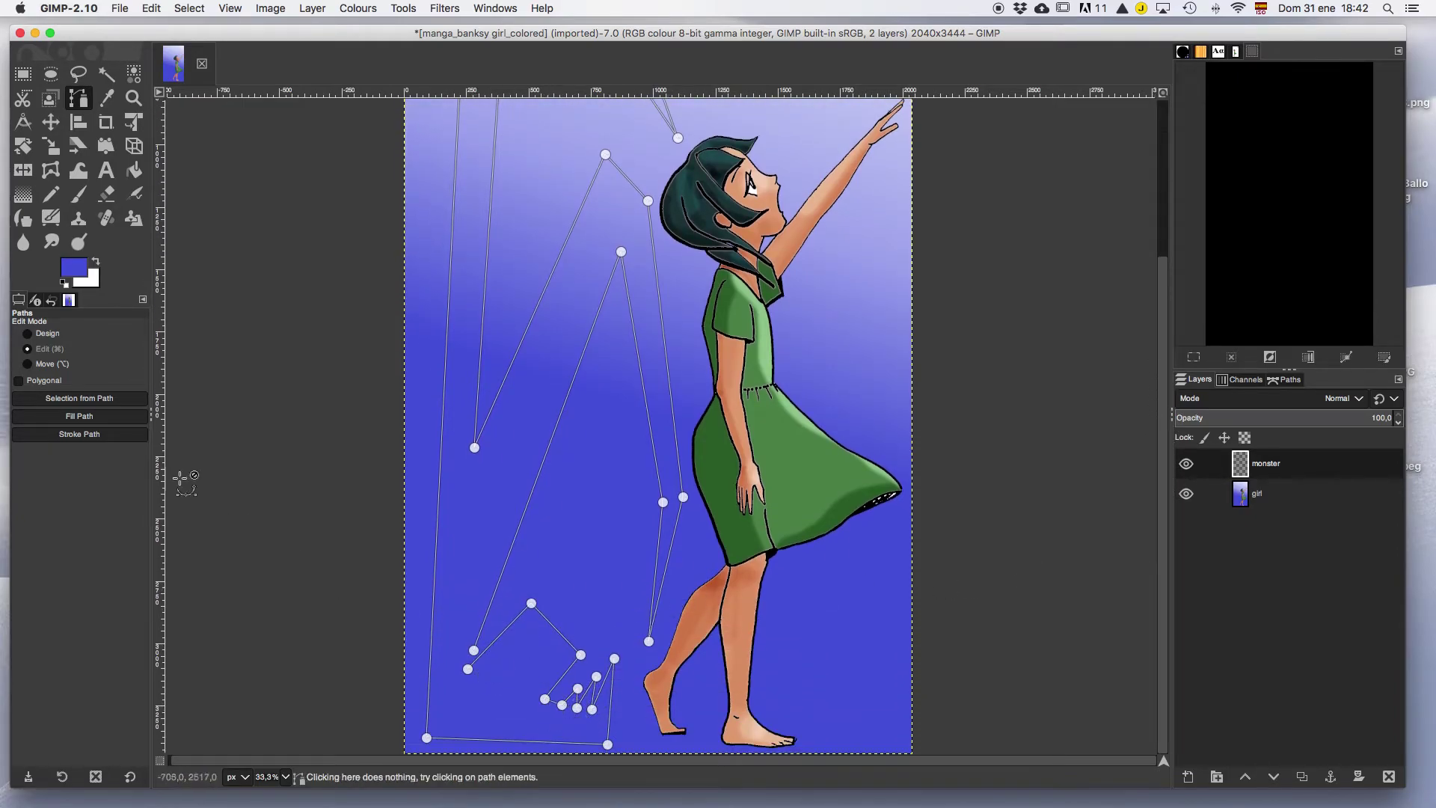
pyautogui.click(28, 334)
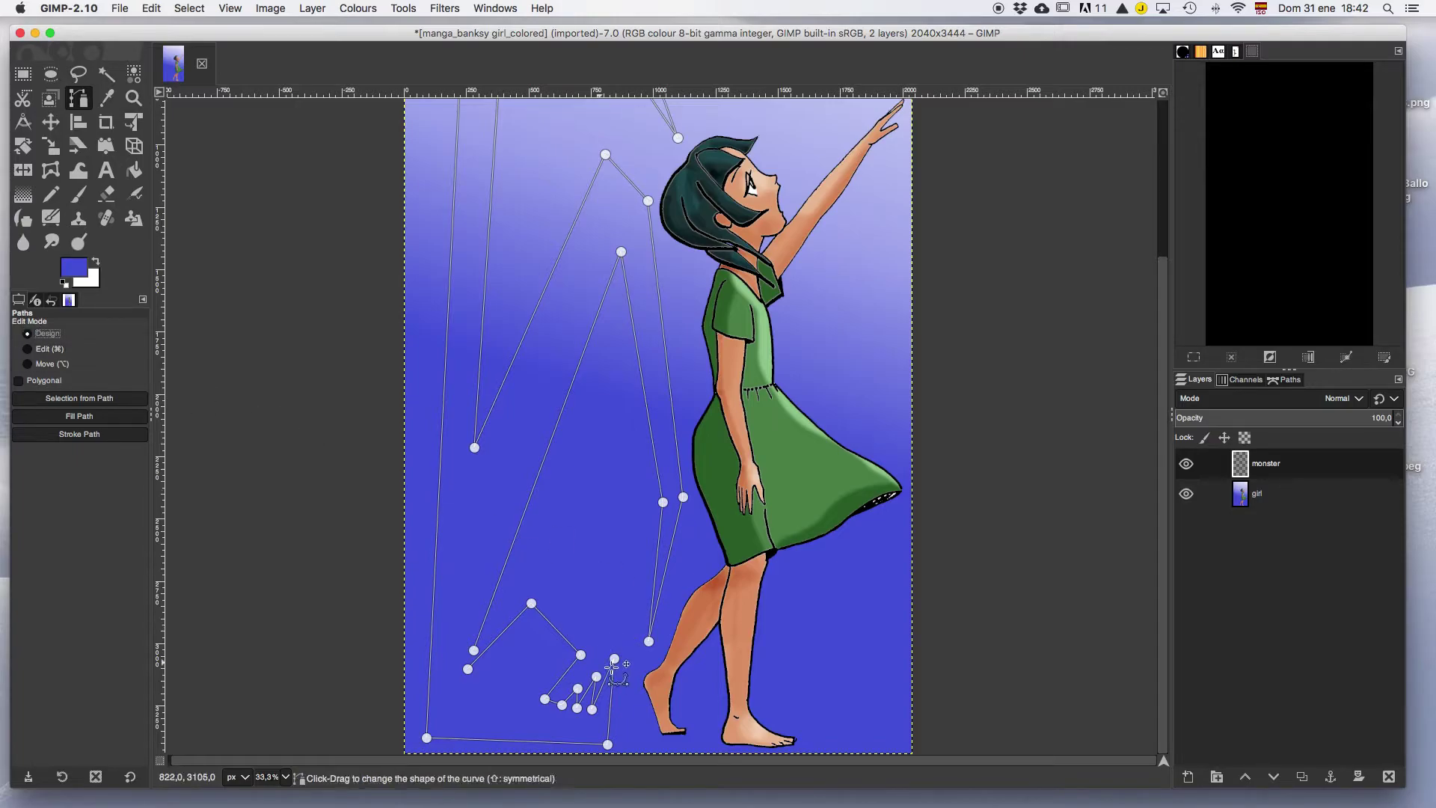
# Adjust the anchors of the tooth-like points and the mouth's corners in the lower part of the monster path
pyautogui.moveTo(598, 677); pyautogui.dragTo(575, 652)
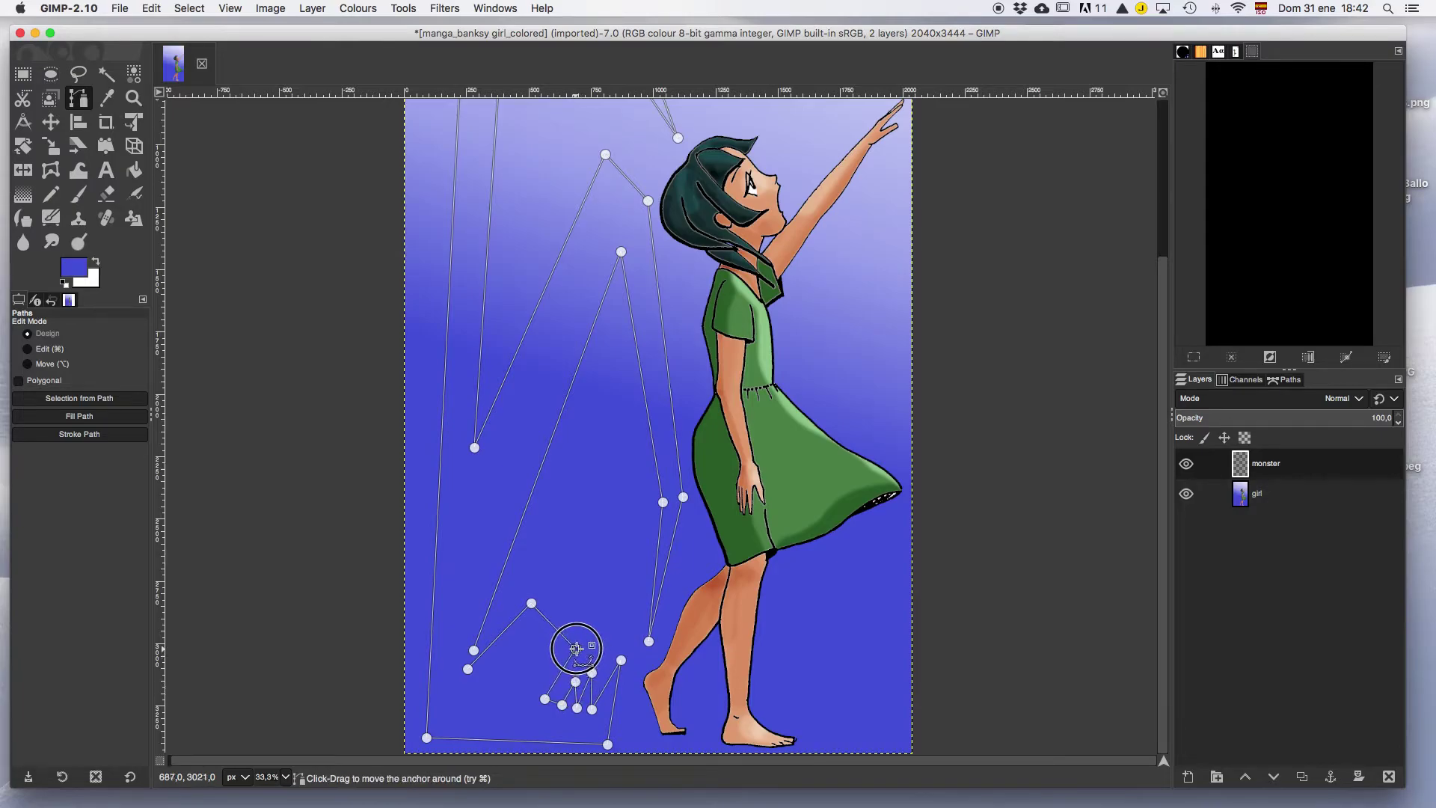
pyautogui.moveTo(545, 698); pyautogui.dragTo(534, 698)
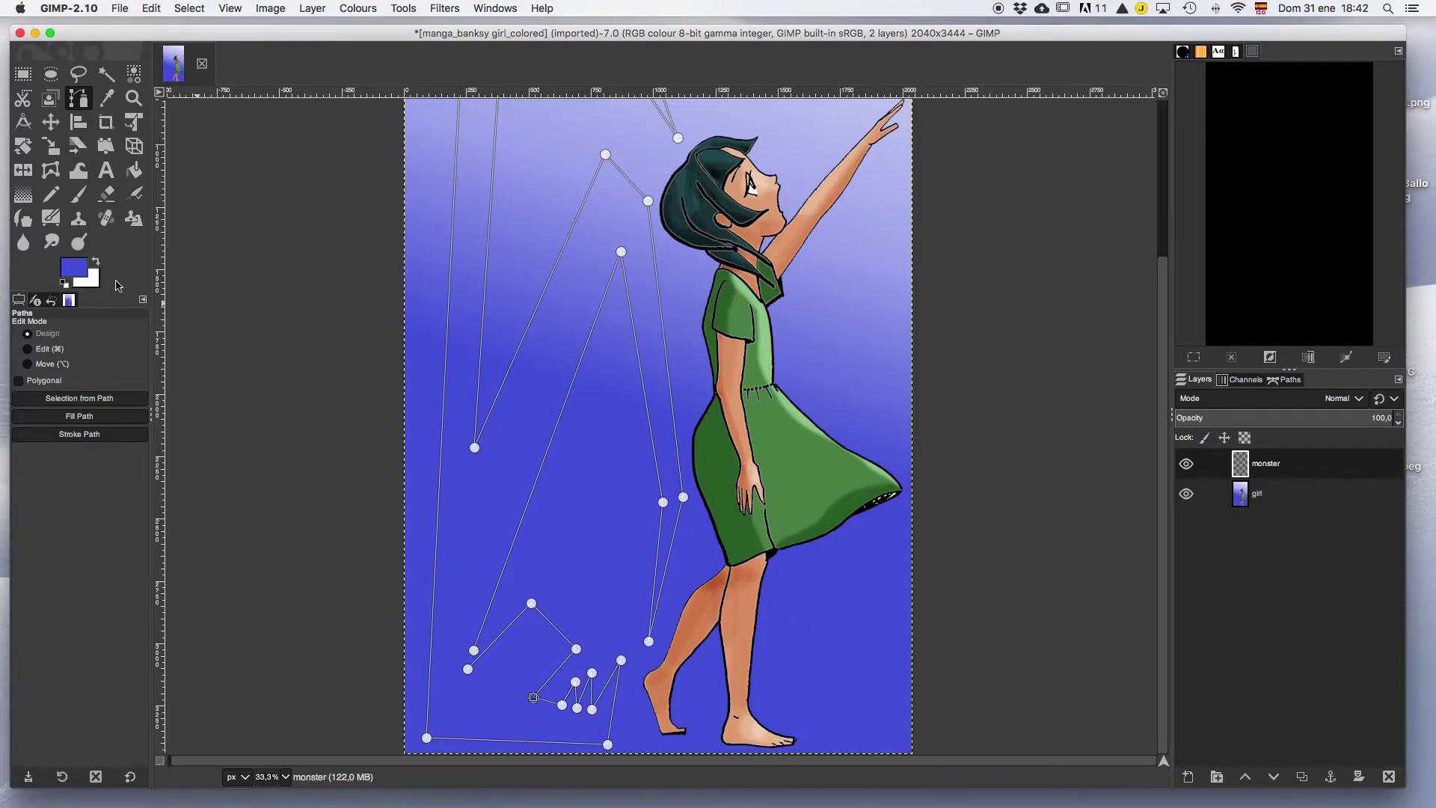
# Set the foreground colour to dark navy 181b39 and fill the monster path with solid colour
pyautogui.click(77, 271)
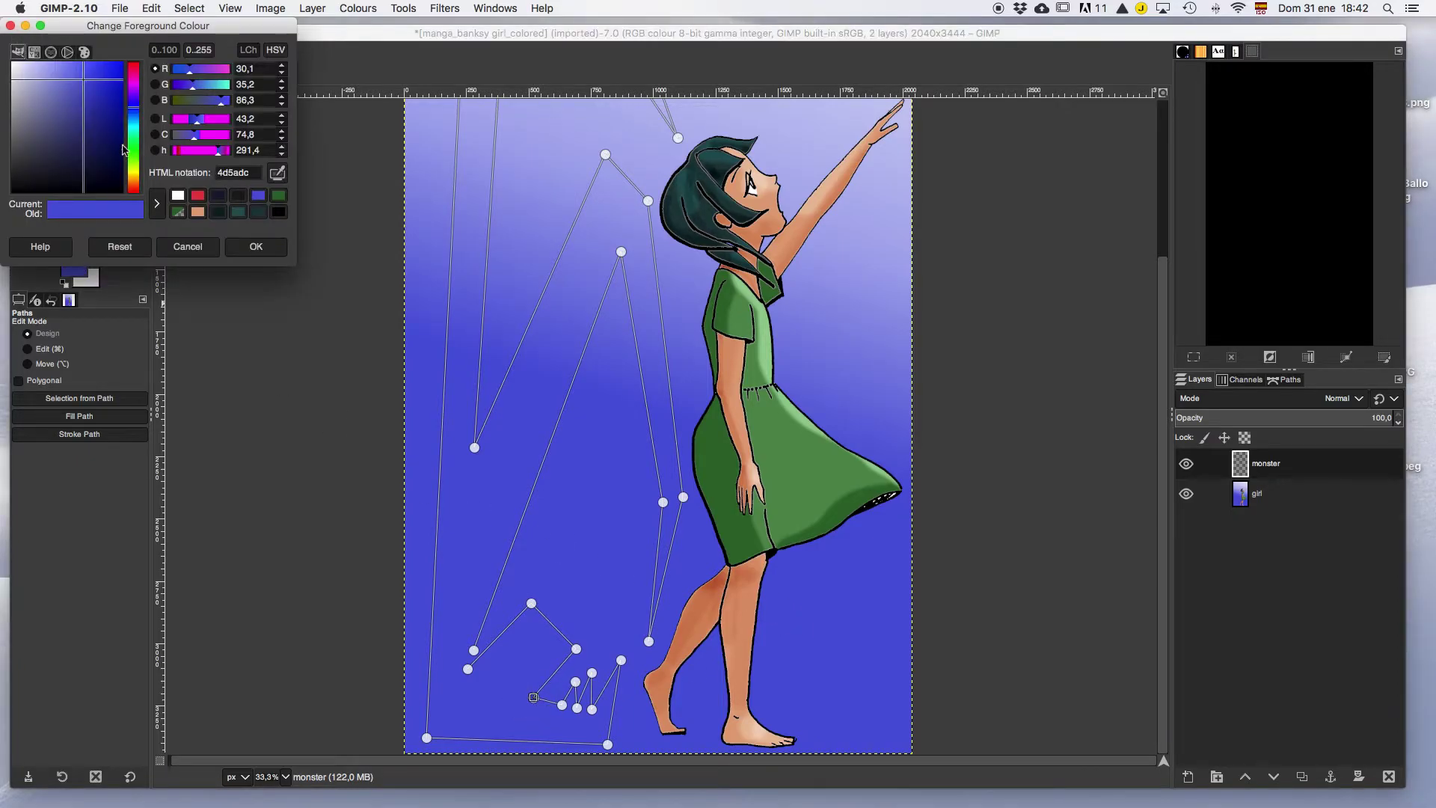
pyautogui.click(114, 135)
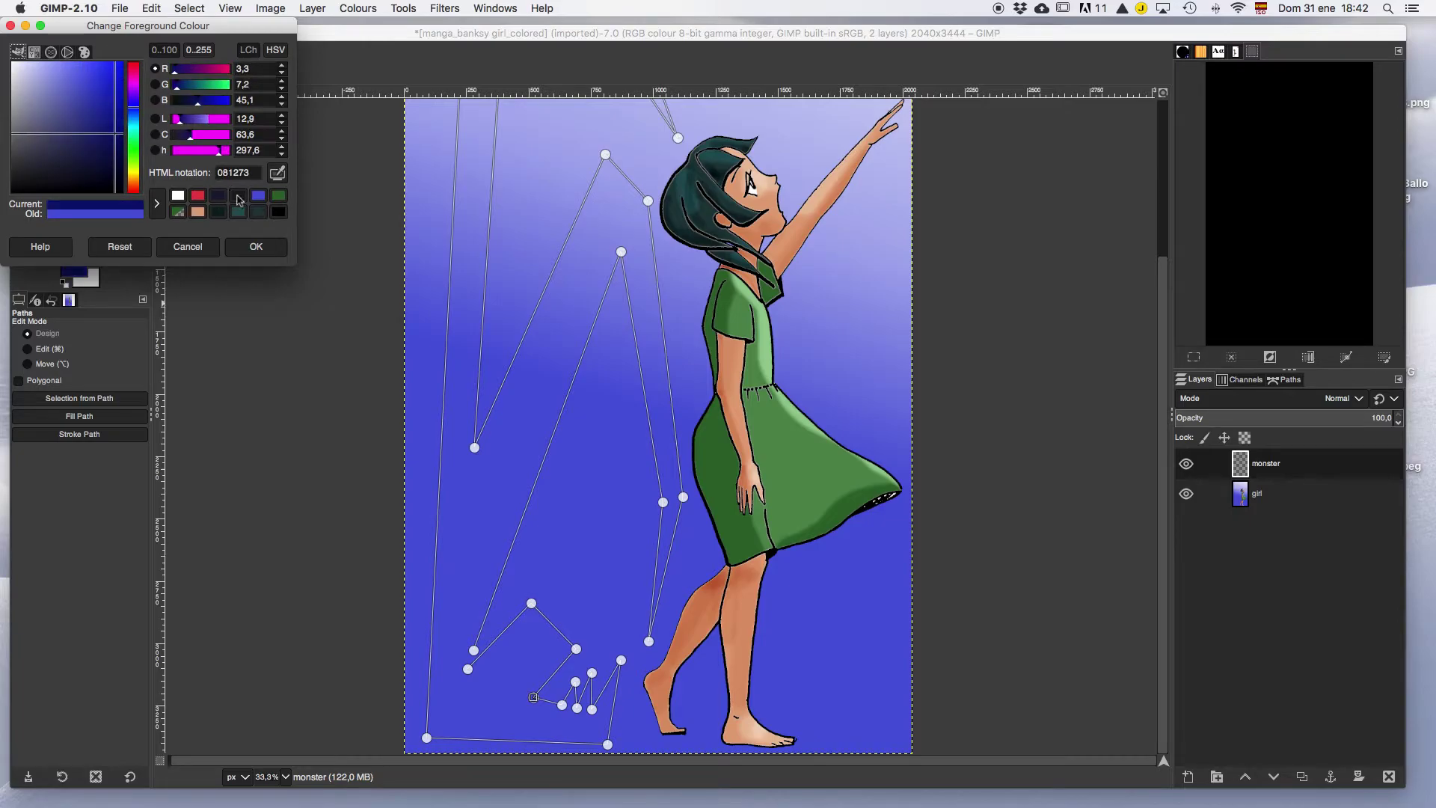
pyautogui.click(222, 200)
pyautogui.click(257, 247)
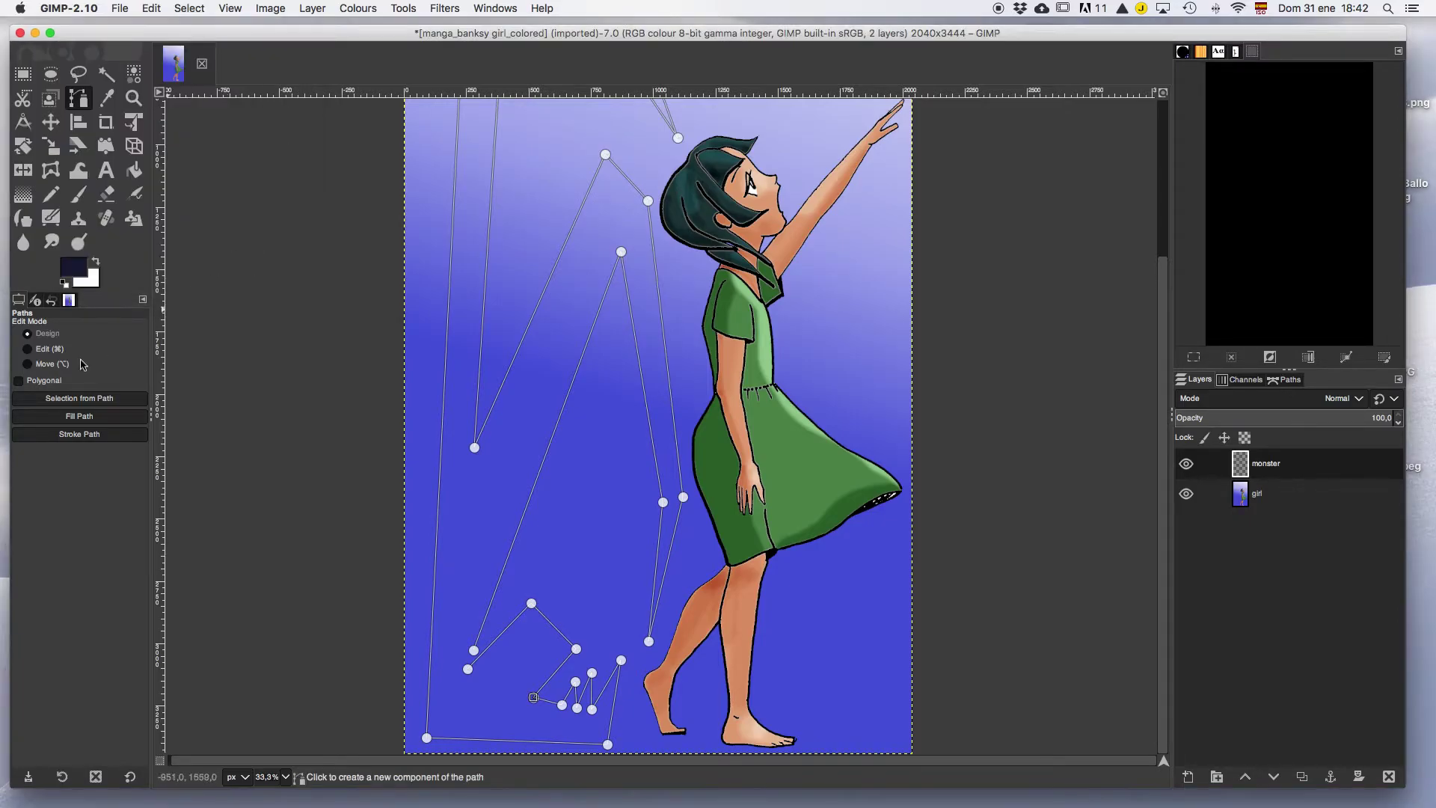
pyautogui.click(79, 416)
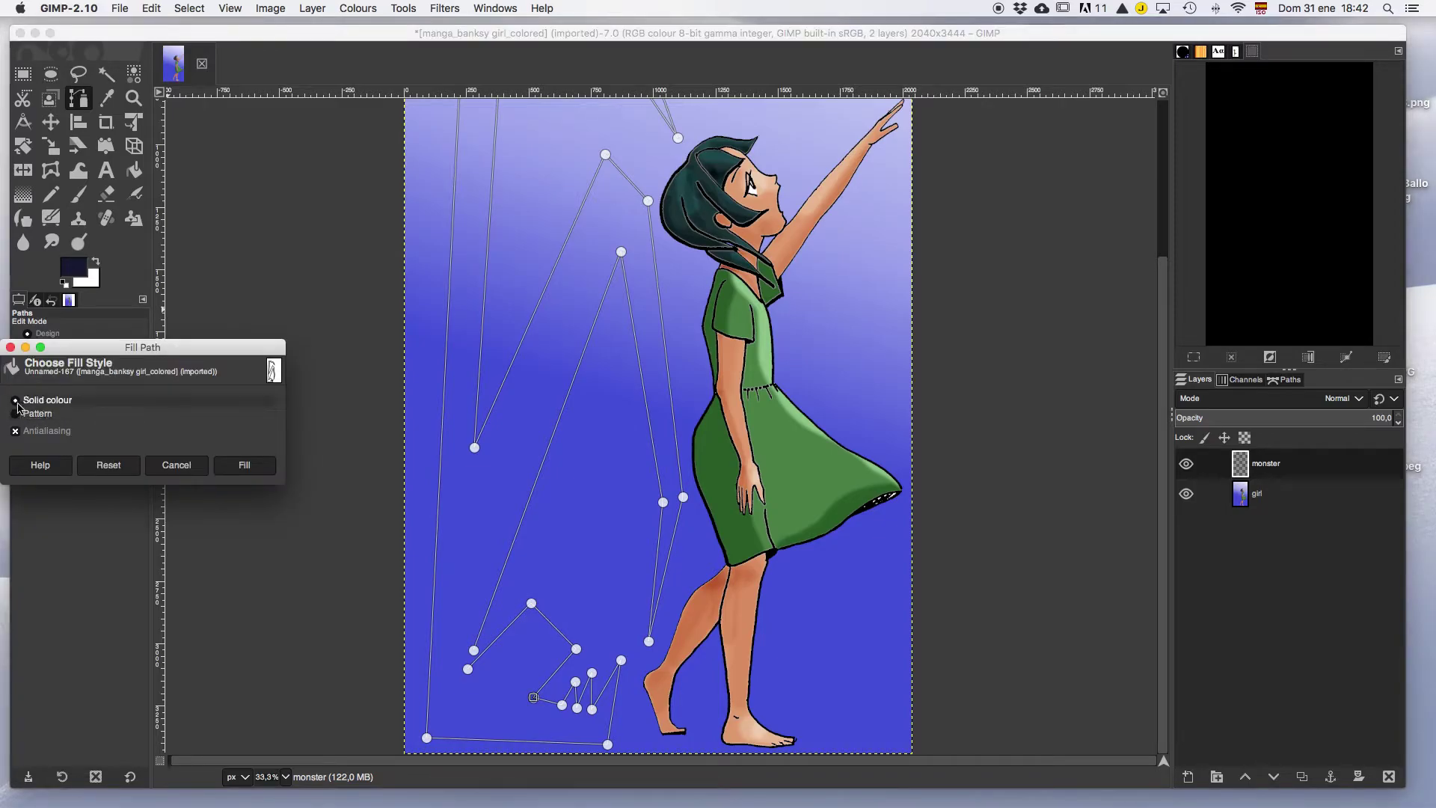
pyautogui.click(249, 466)
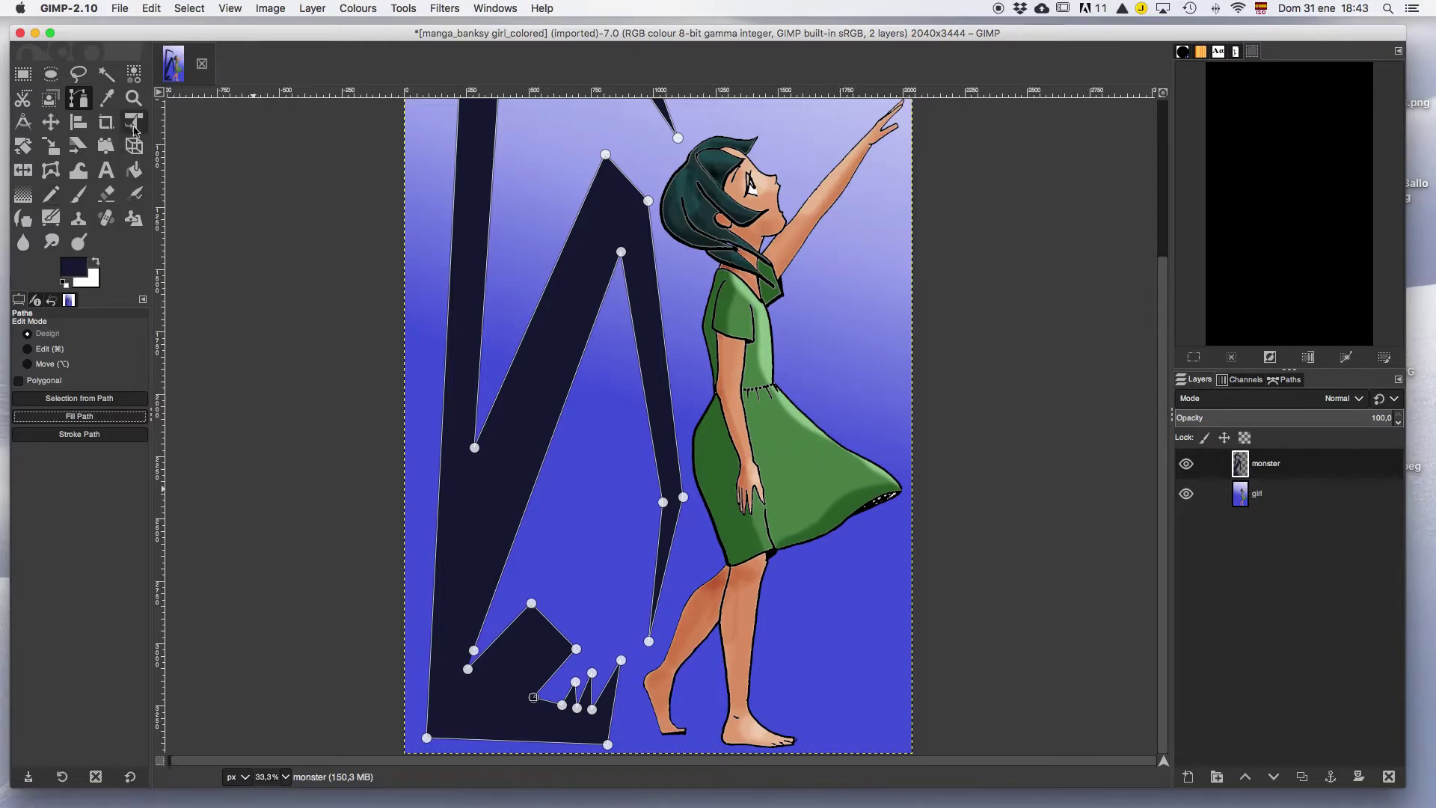
# Get ready to draw a detail path at 66.7% zoom over the monster's head, with the foreground colour set to red e94242
pyautogui.click(133, 97)
pyautogui.click(482, 703)
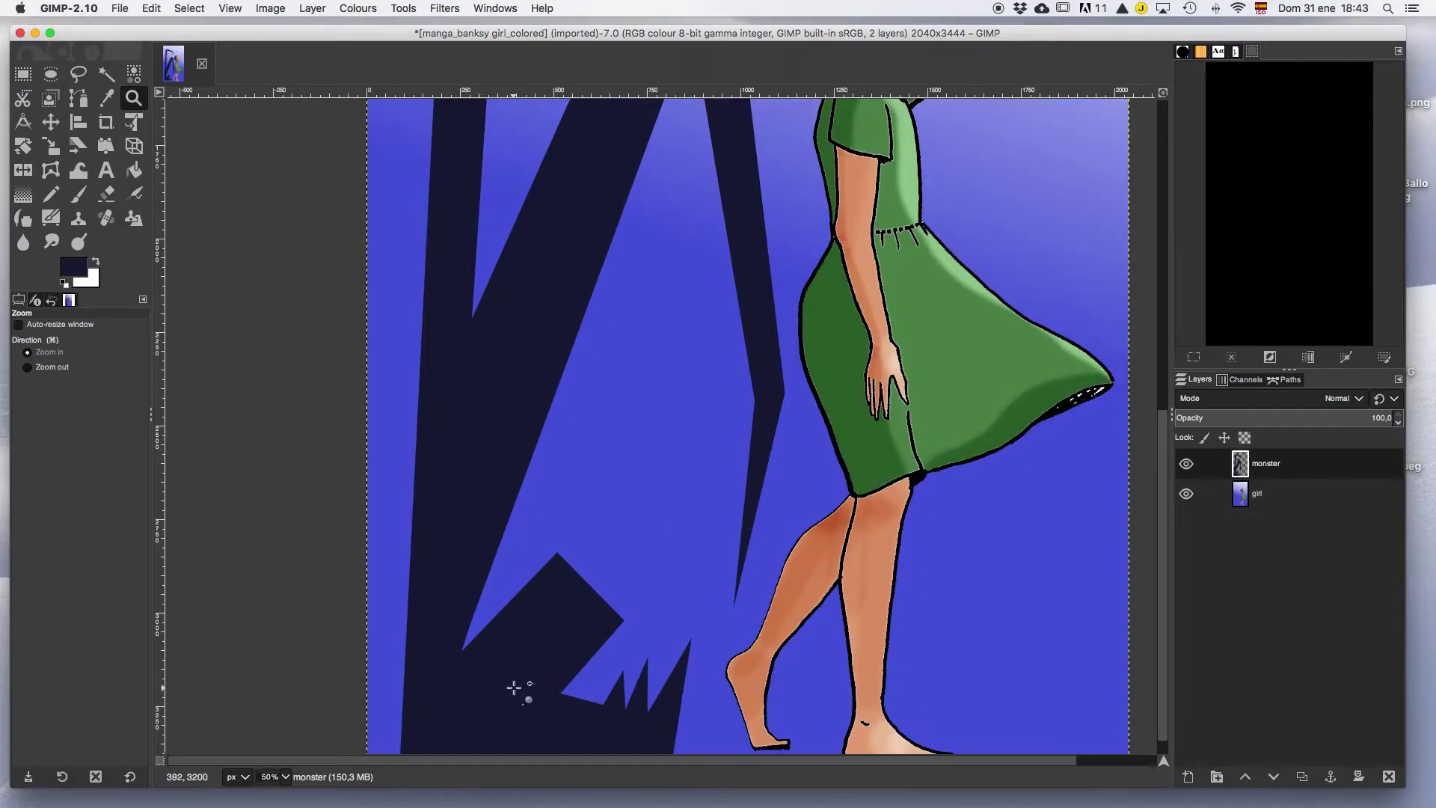
pyautogui.click(513, 685)
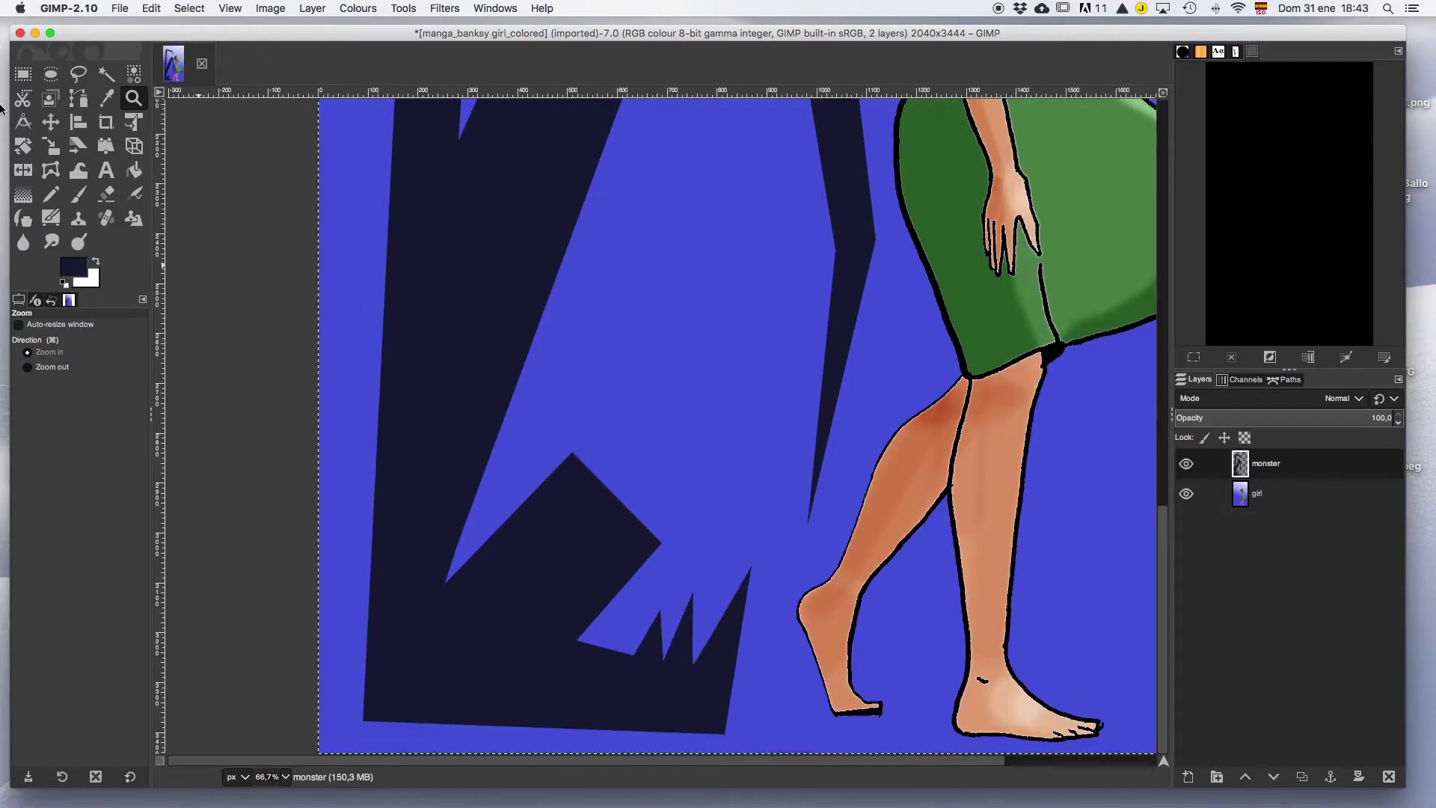
pyautogui.click(78, 98)
pyautogui.click(76, 273)
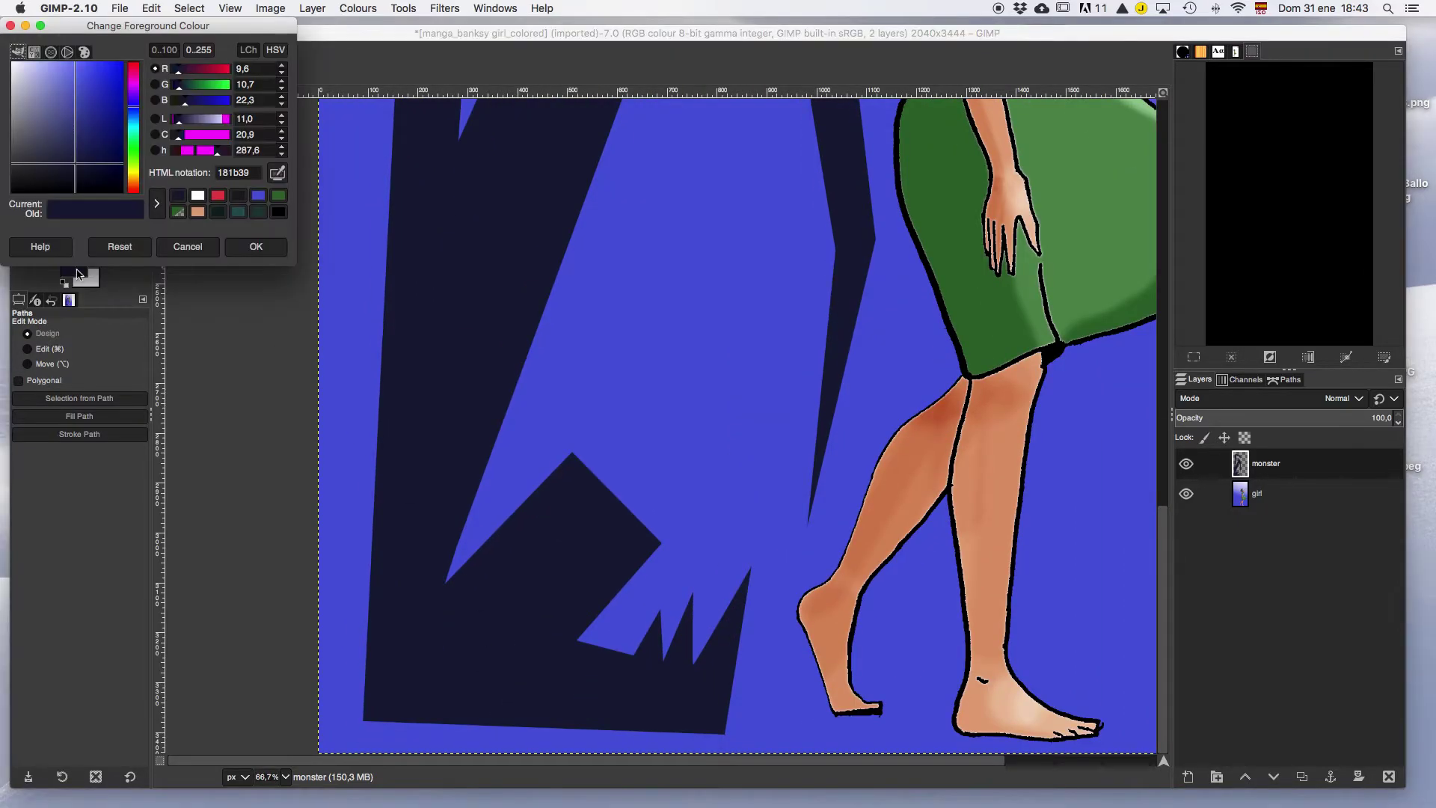
pyautogui.click(219, 195)
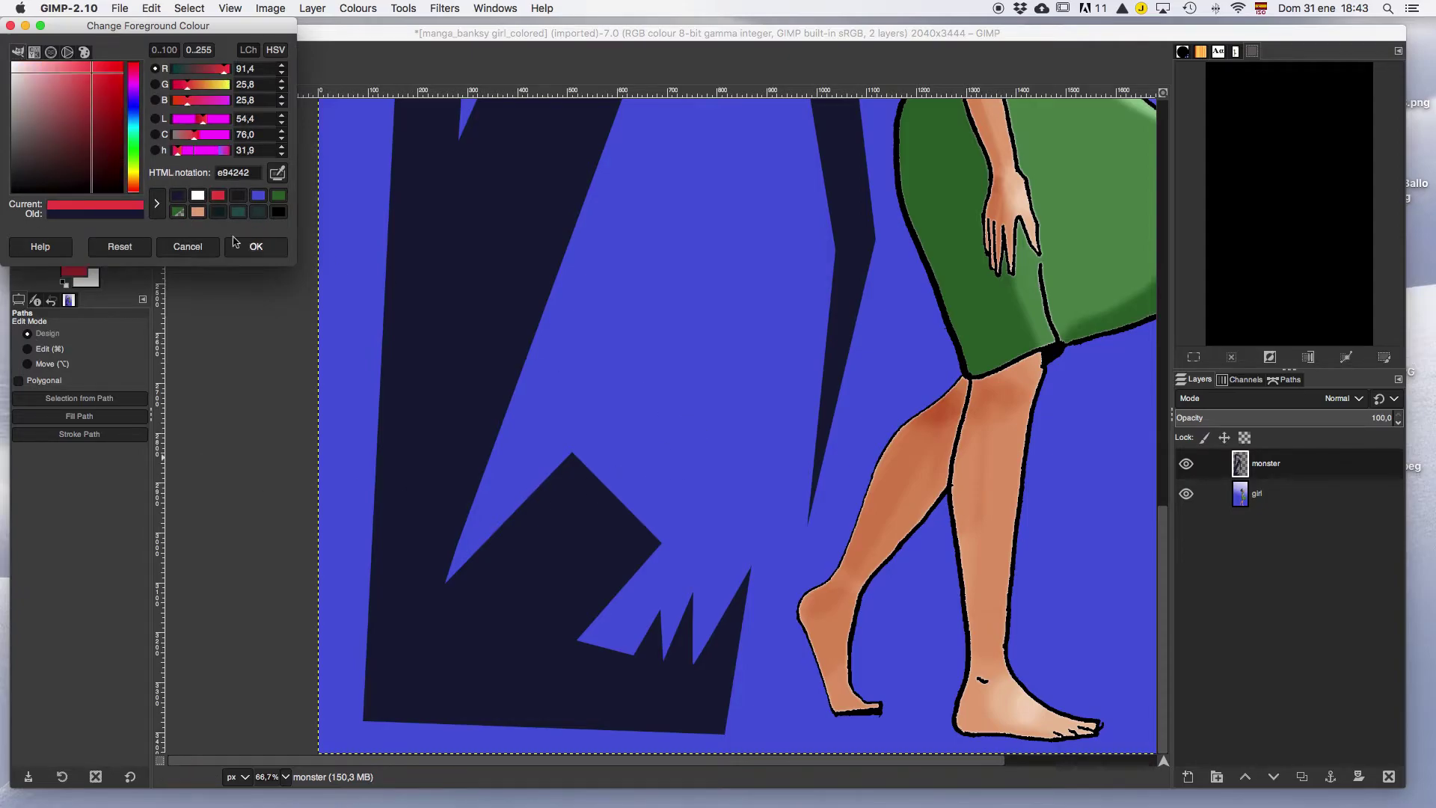
pyautogui.click(256, 247)
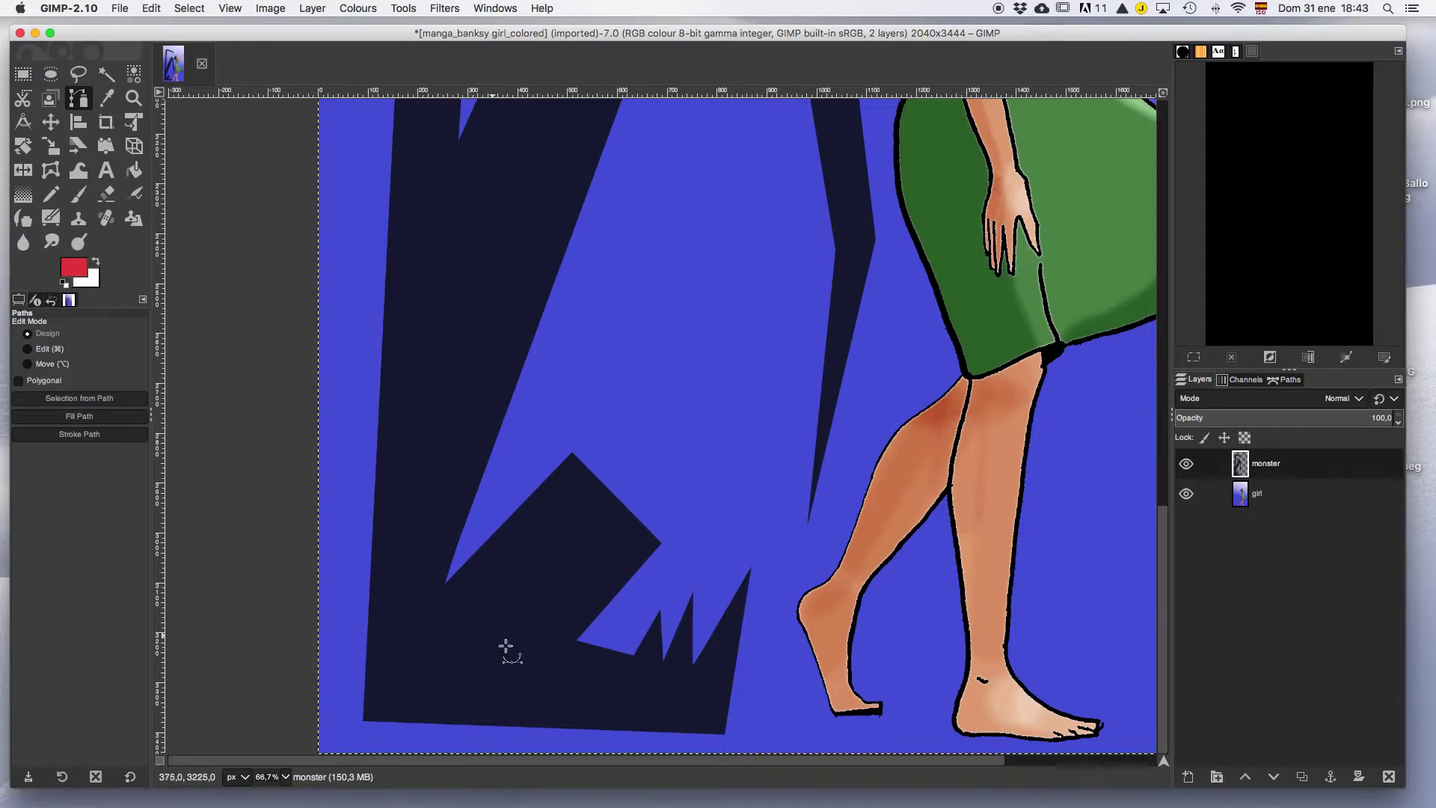
# Draw a narrow triangular eye path on the monster's head from about 337, 3247 px and fill it with solid red
pyautogui.click(483, 658)
pyautogui.click(536, 625)
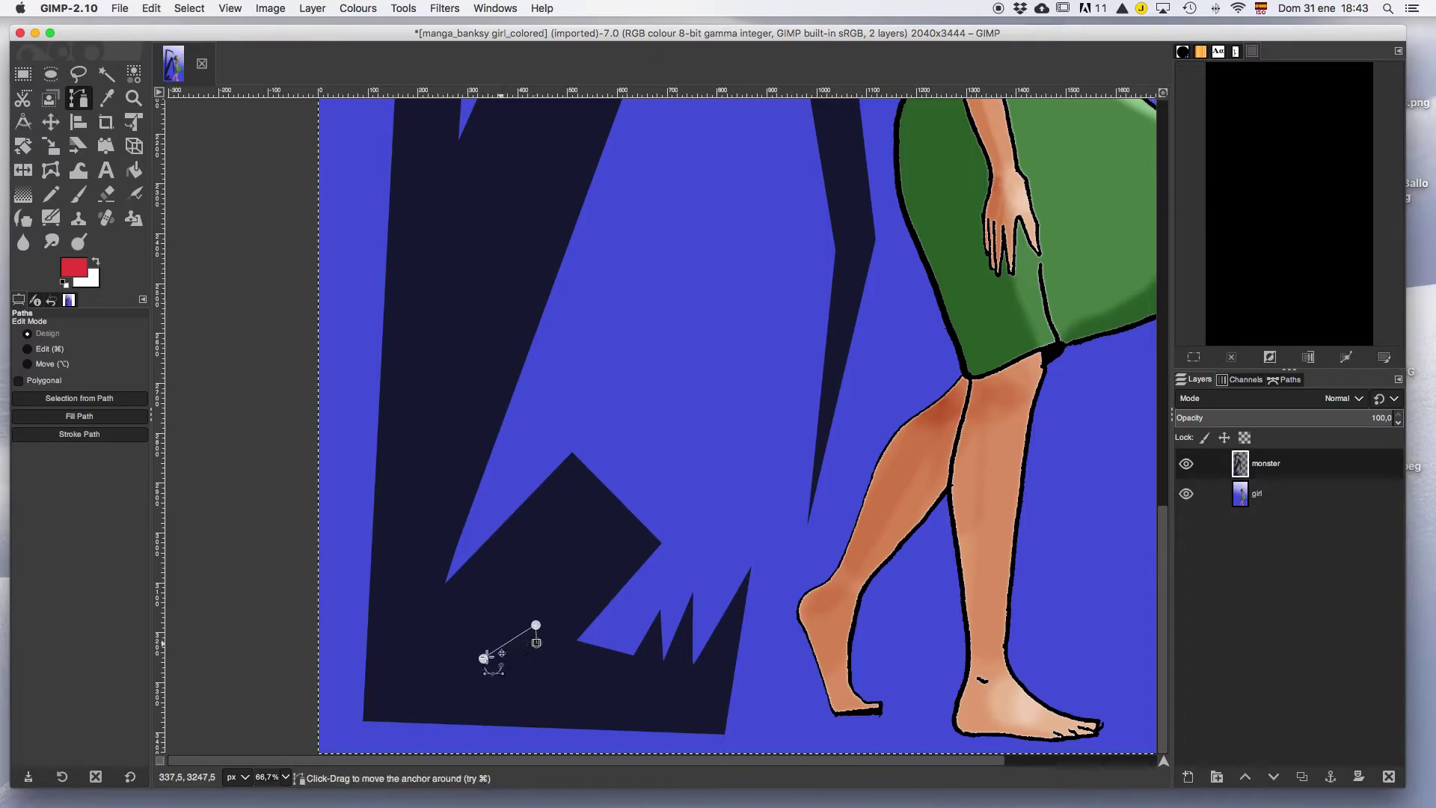
pyautogui.click(78, 421)
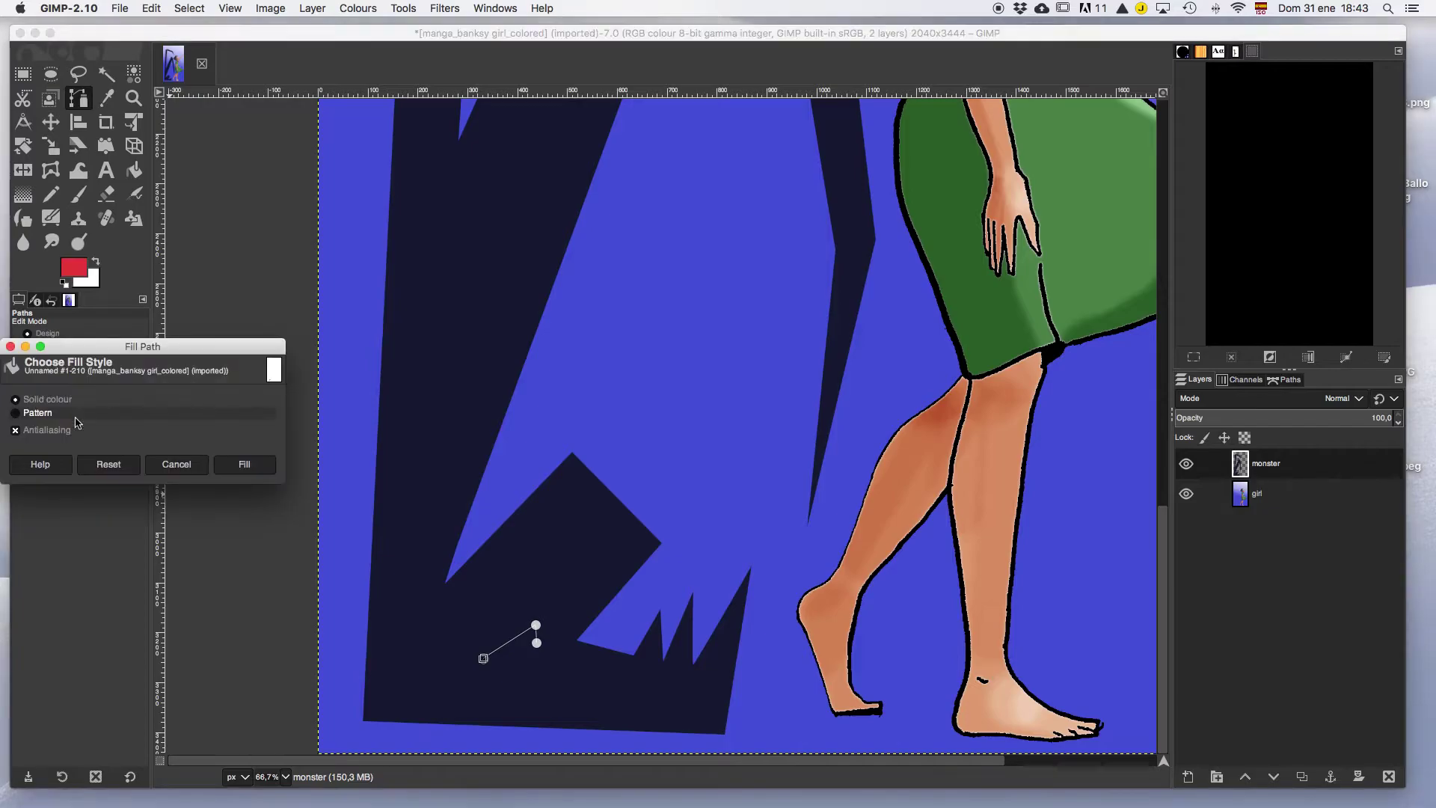
pyautogui.click(246, 464)
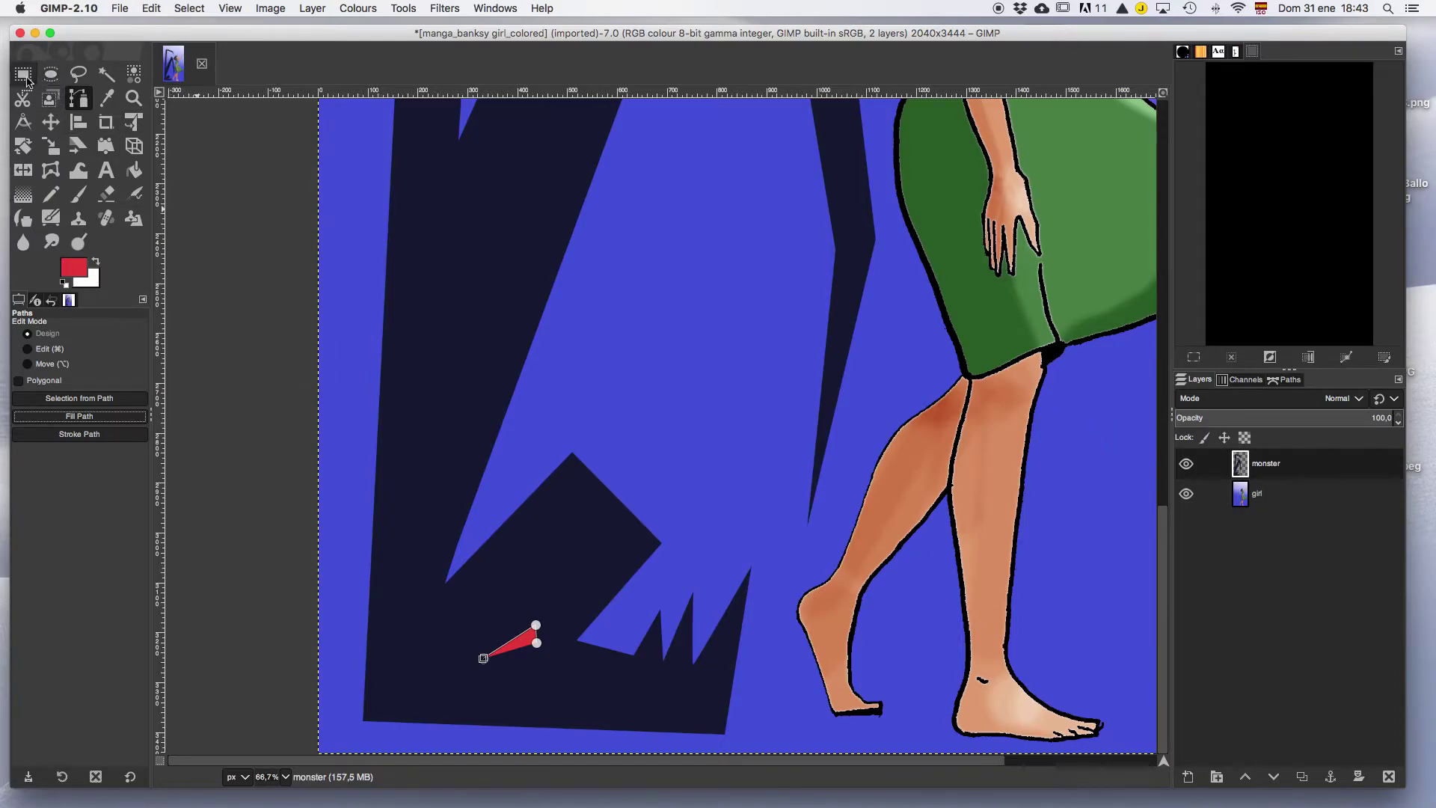
# Duplicate the monster layer four times and hide all four copies, leaving the original monster and the girl visible
pyautogui.rightClick(1296, 476)
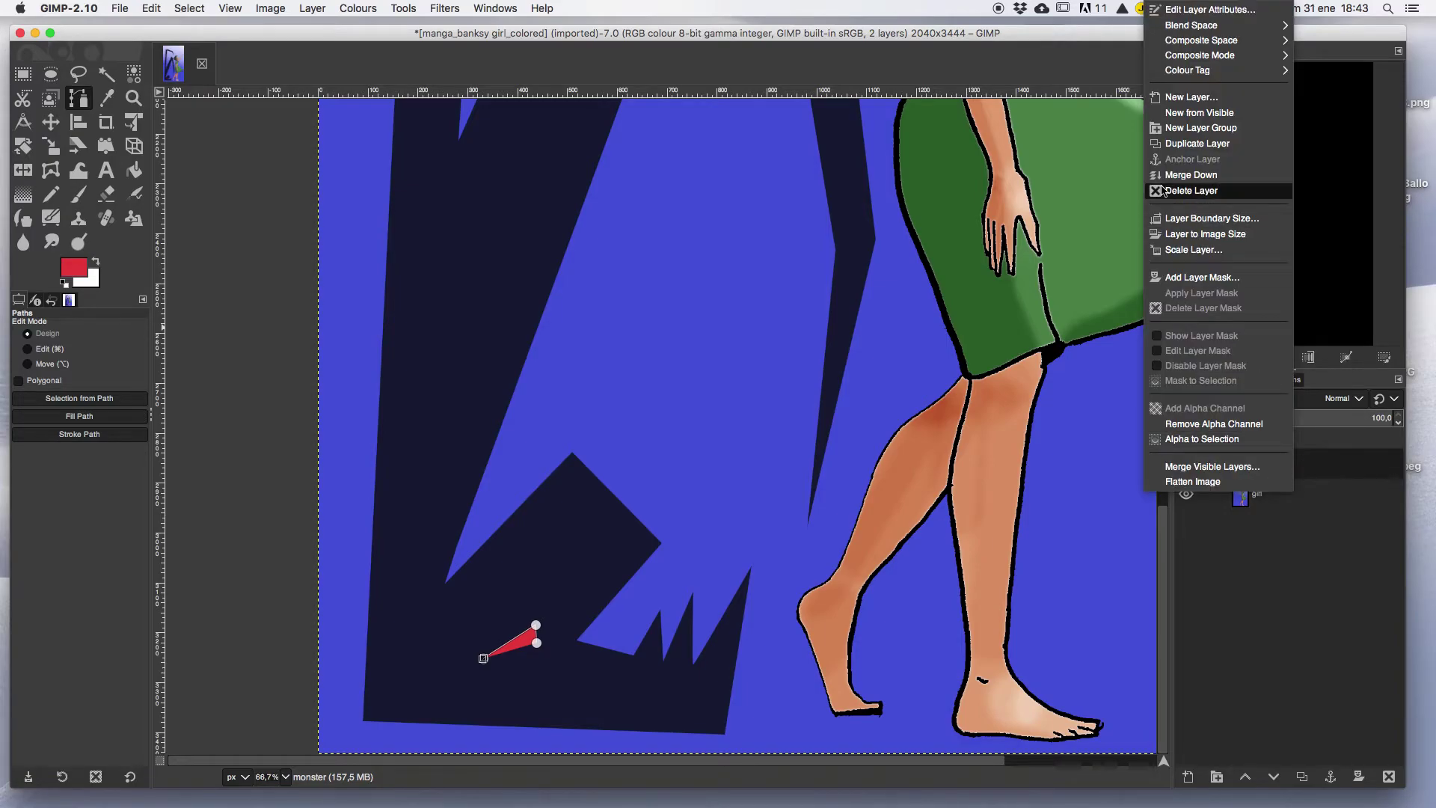
pyautogui.click(1189, 143)
pyautogui.rightClick(1335, 468)
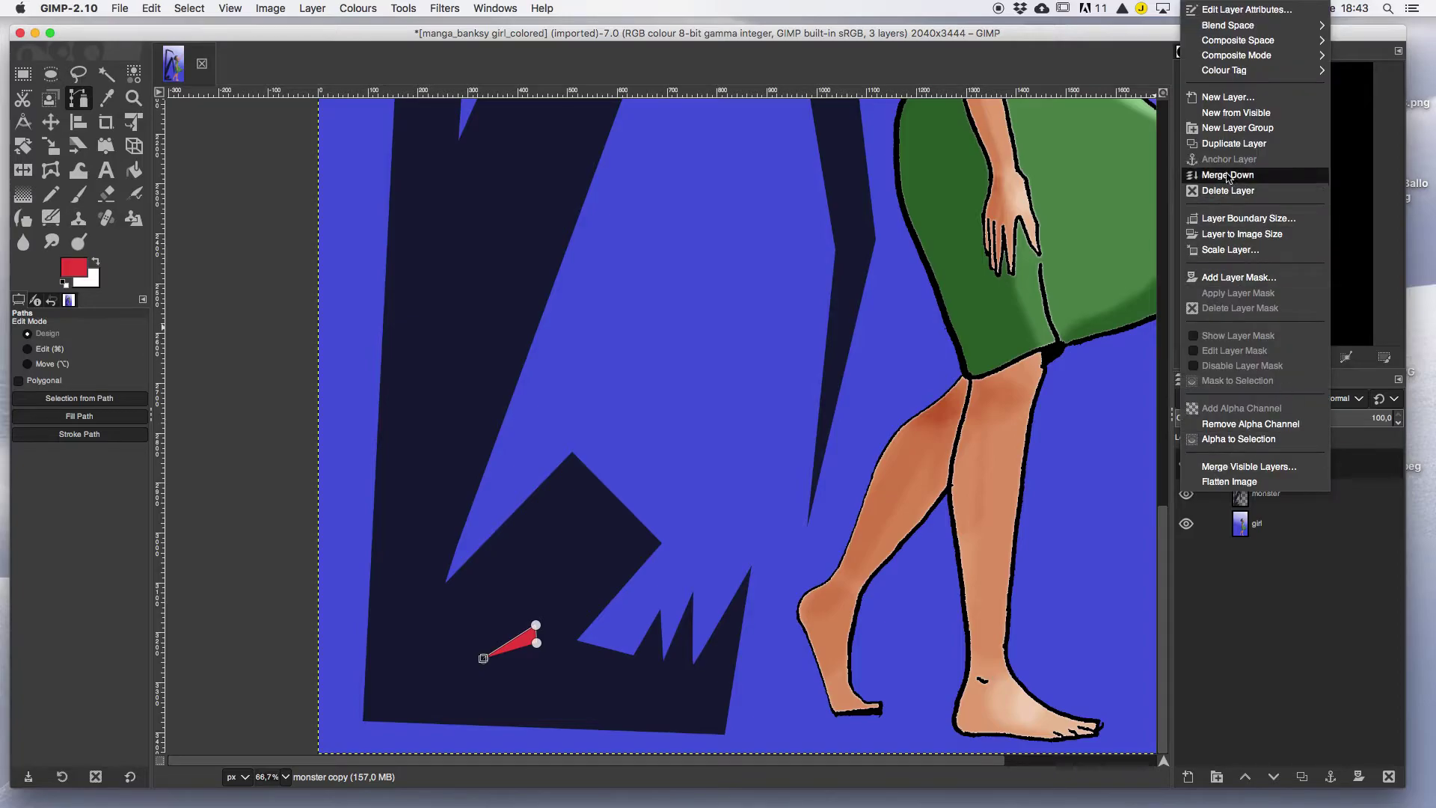
pyautogui.click(1219, 143)
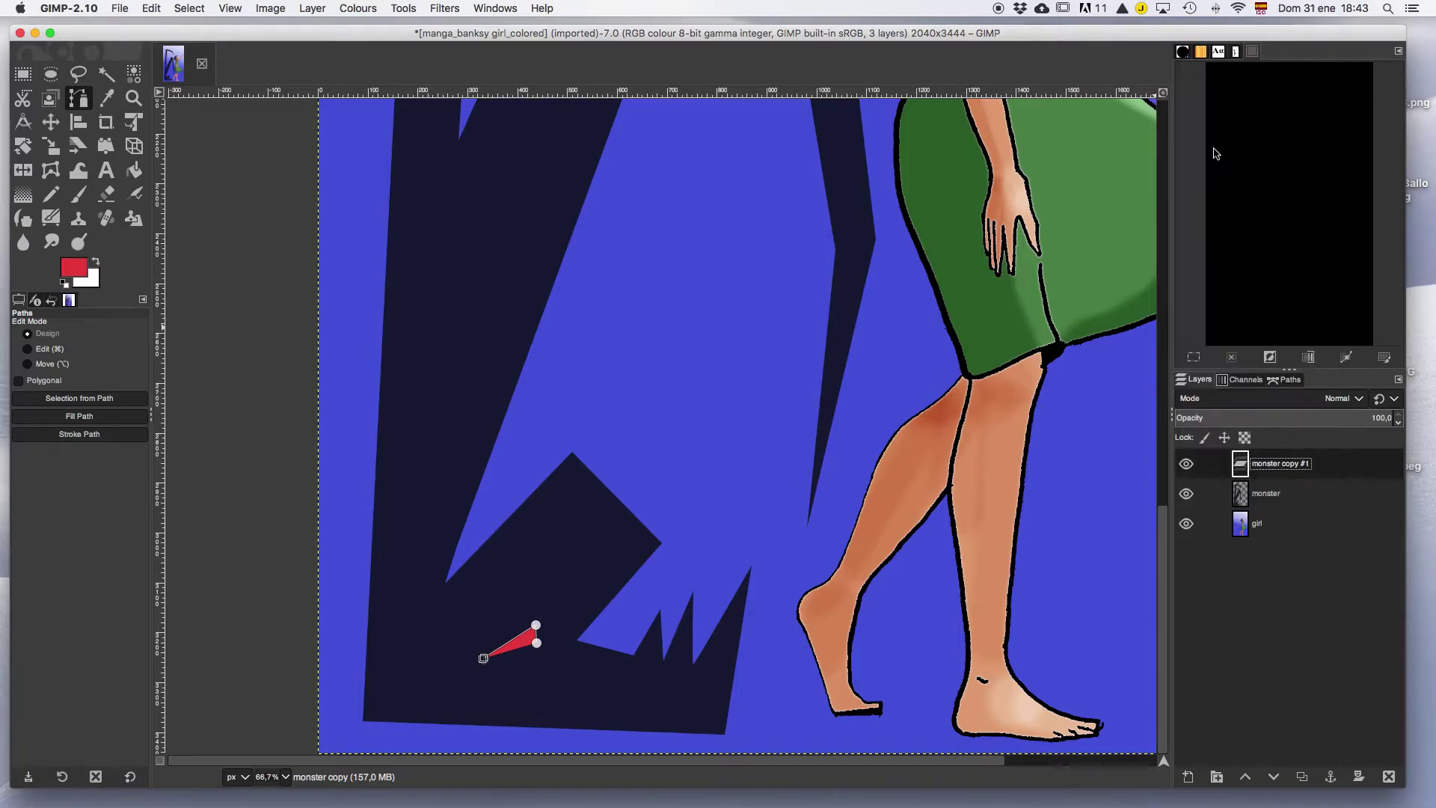
pyautogui.rightClick(1316, 469)
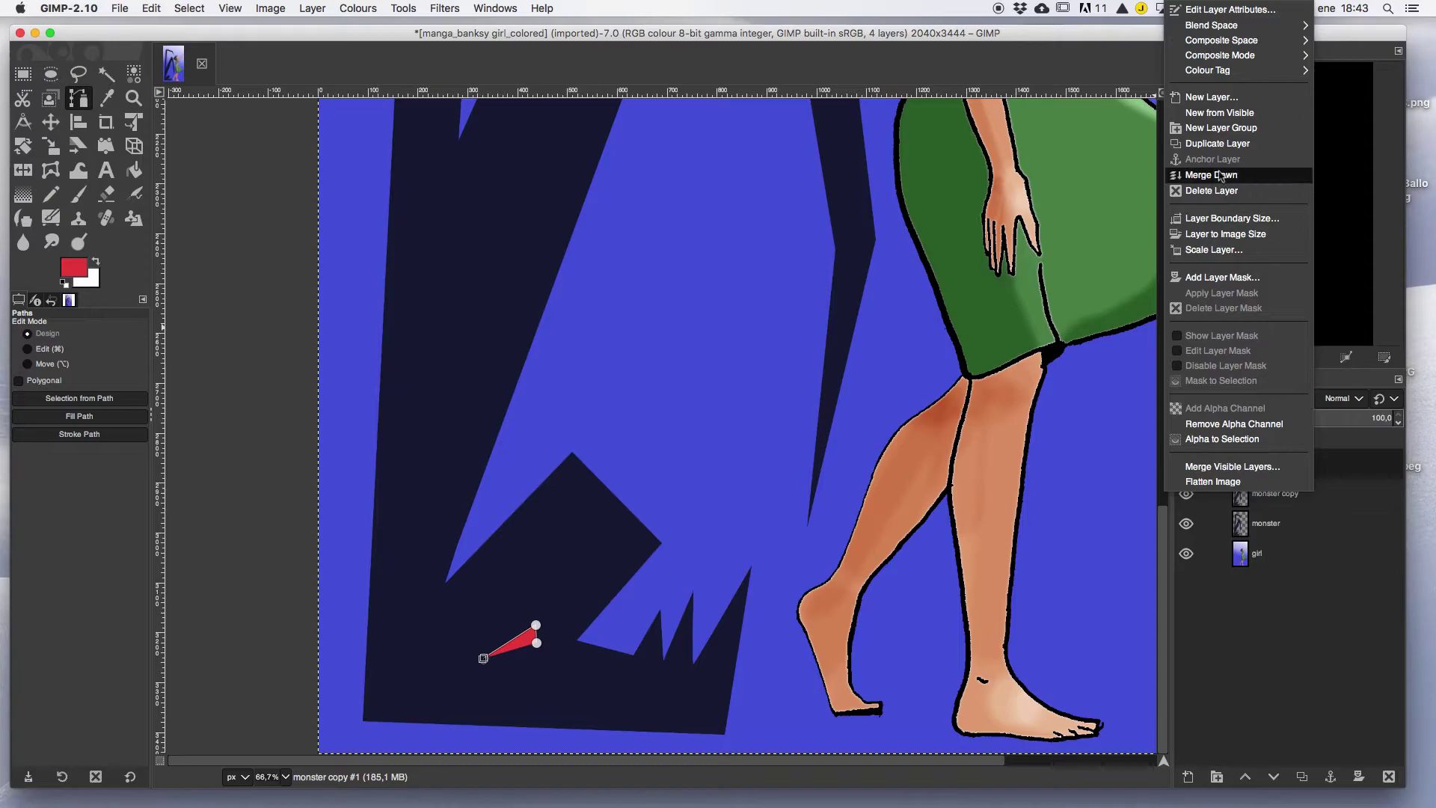
pyautogui.click(1211, 144)
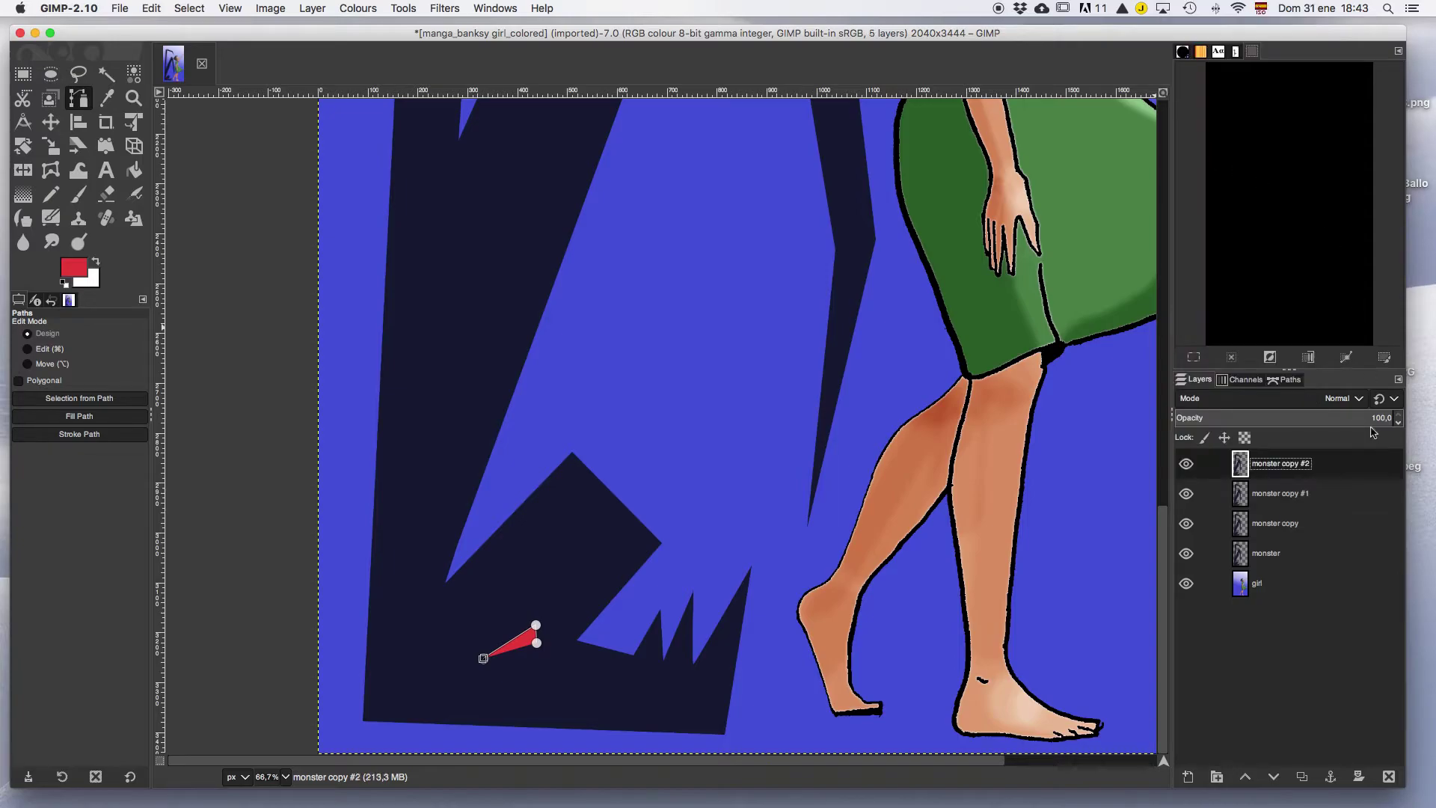
pyautogui.rightClick(1363, 469)
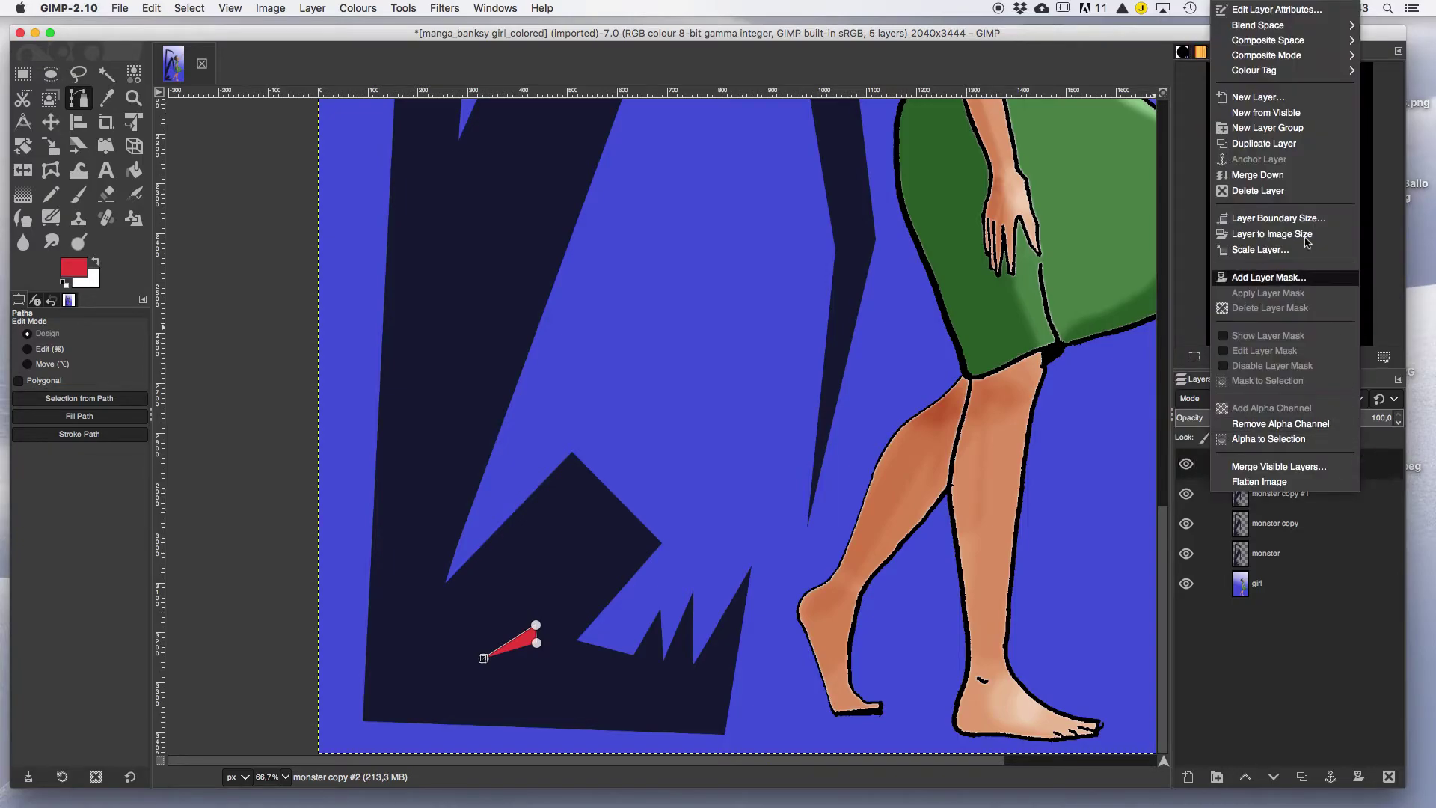
pyautogui.click(1264, 150)
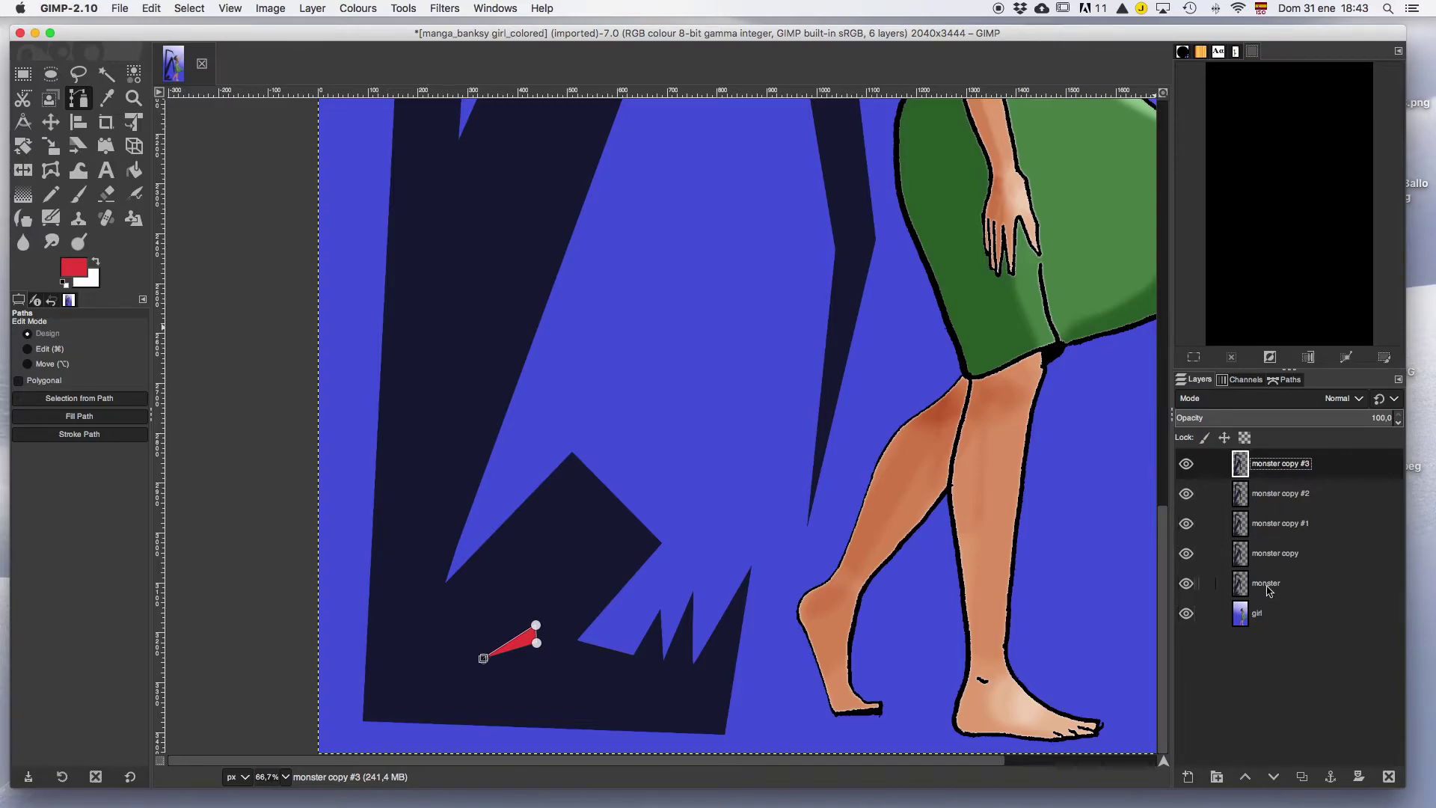
pyautogui.click(1186, 464)
pyautogui.click(1190, 528)
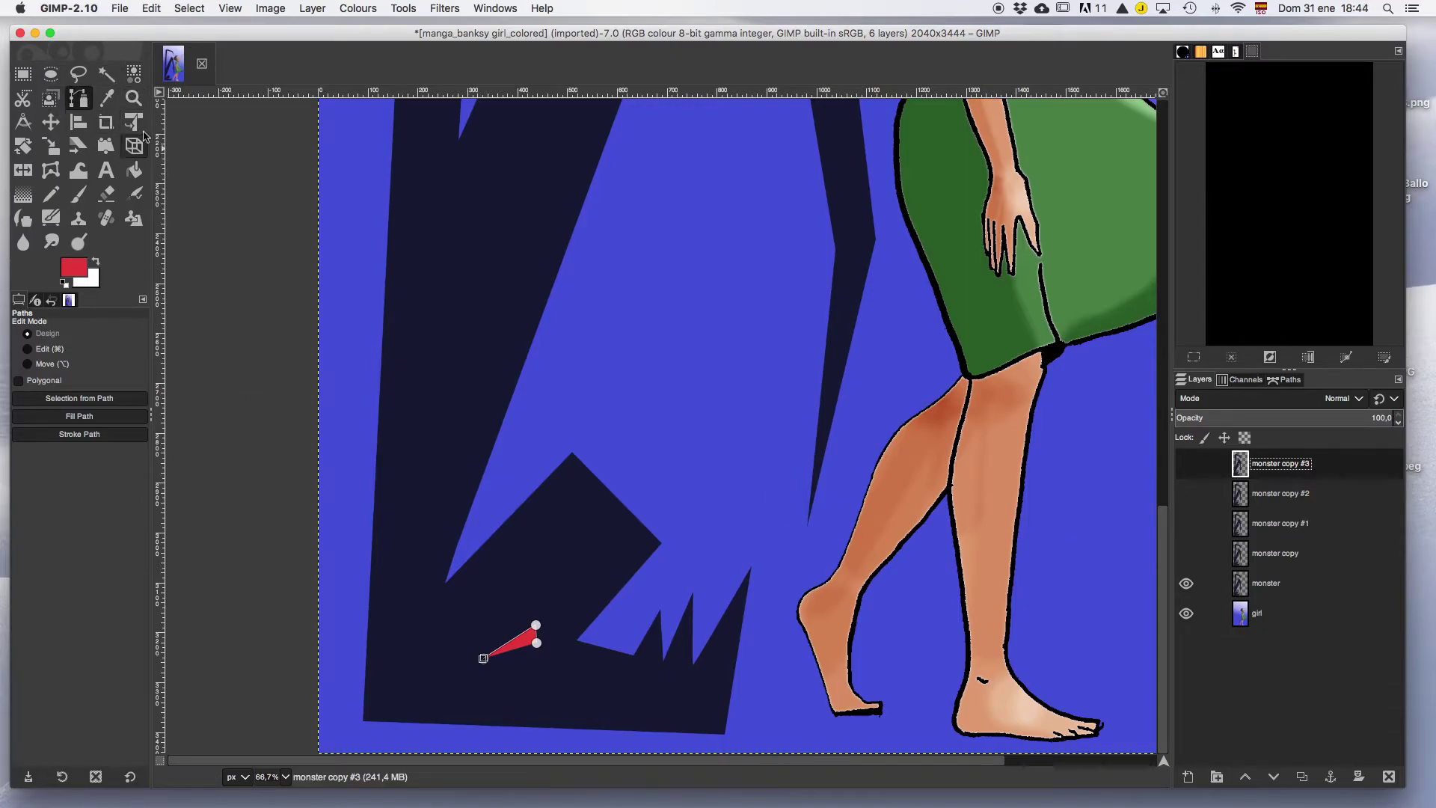
# Move the original monster layer about 960 px left so only its claw tips remain in the image, and show the monster copy layer
pyautogui.click(133, 97)
pyautogui.click(30, 367)
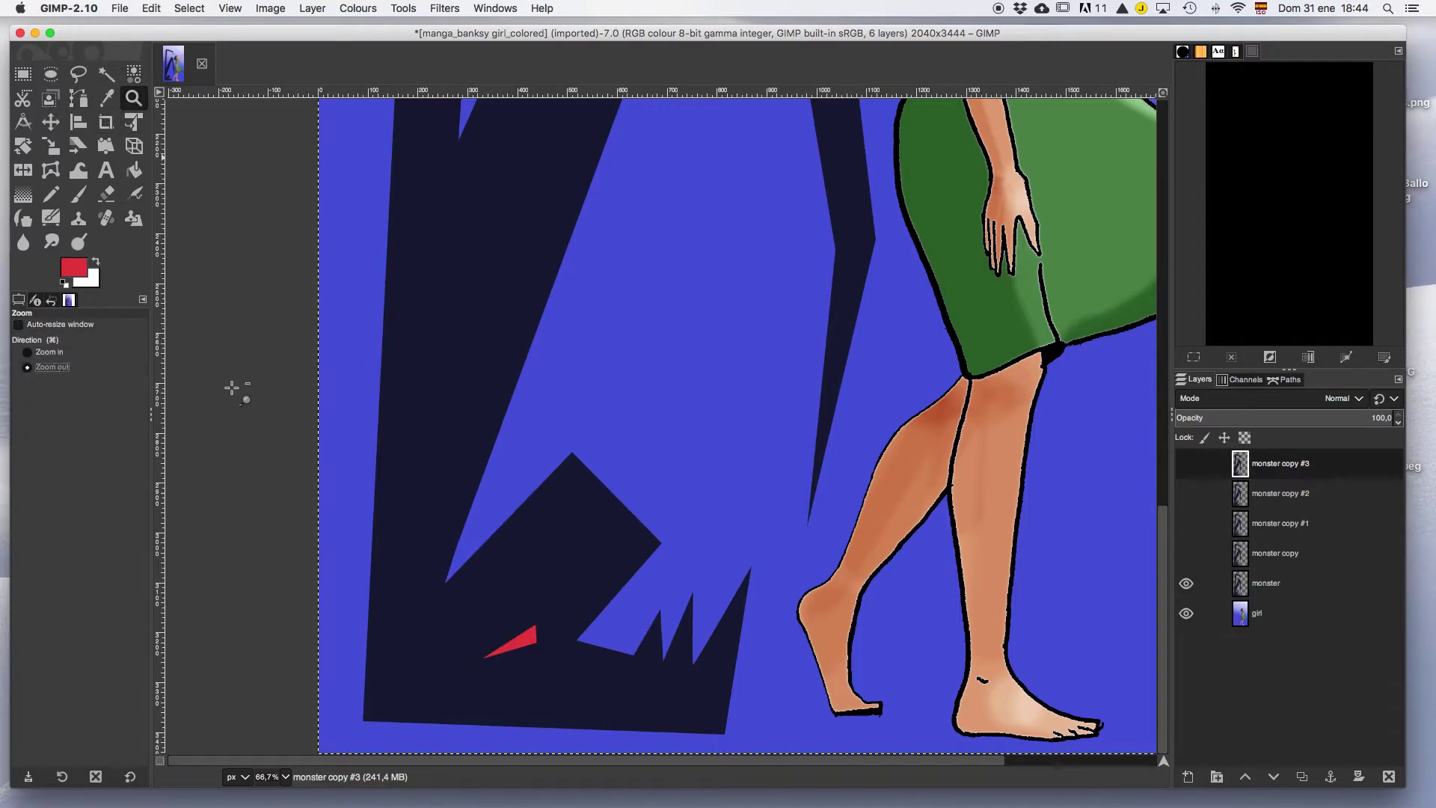
pyautogui.click(608, 404)
pyautogui.click(608, 403)
pyautogui.click(607, 399)
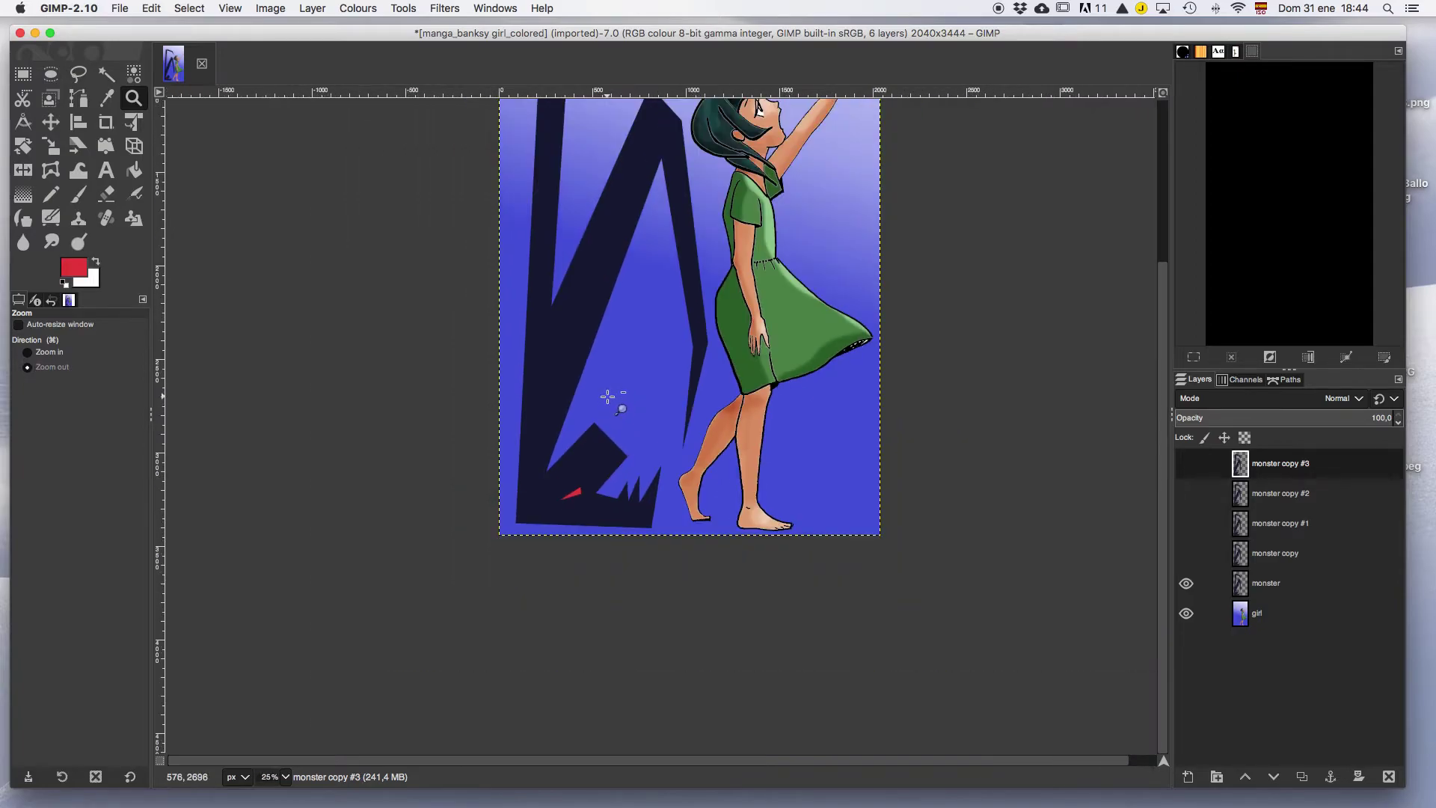
pyautogui.scroll(5, 1155, 420)
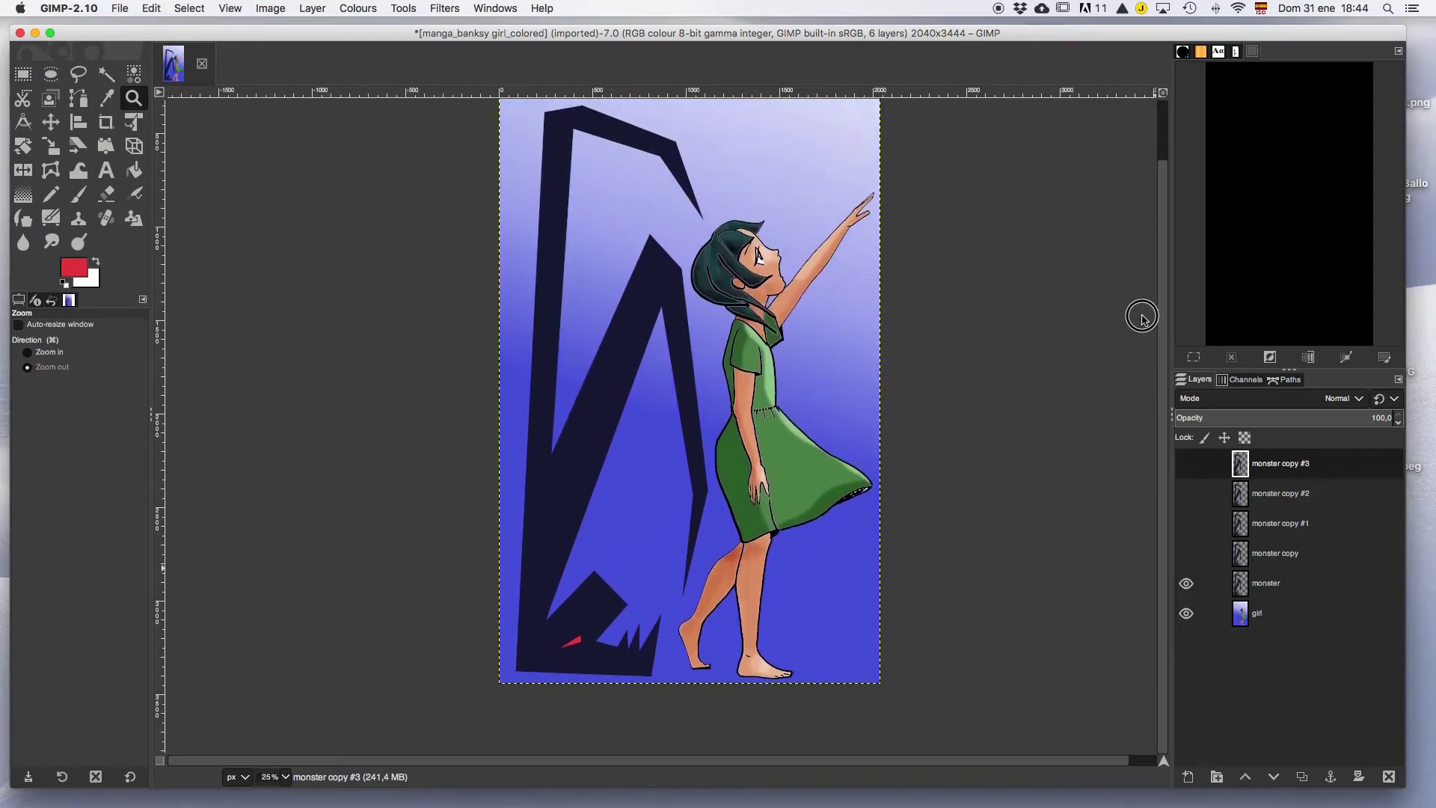
pyautogui.click(51, 122)
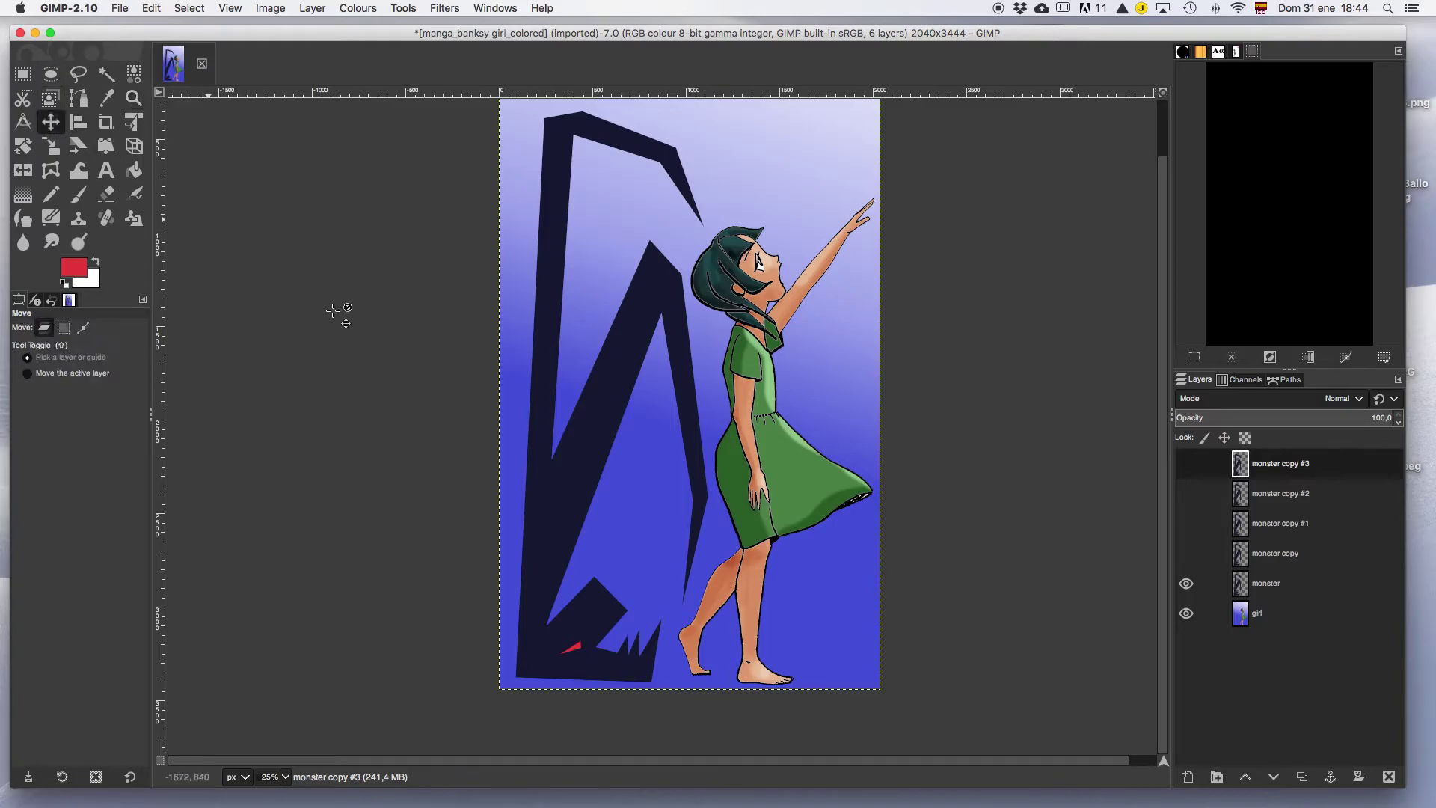
pyautogui.moveTo(571, 93)
pyautogui.mouseDown()
pyautogui.moveTo(551, 267)
pyautogui.moveTo(561, 99)
pyautogui.mouseUp()
pyautogui.moveTo(585, 447); pyautogui.dragTo(404, 448)
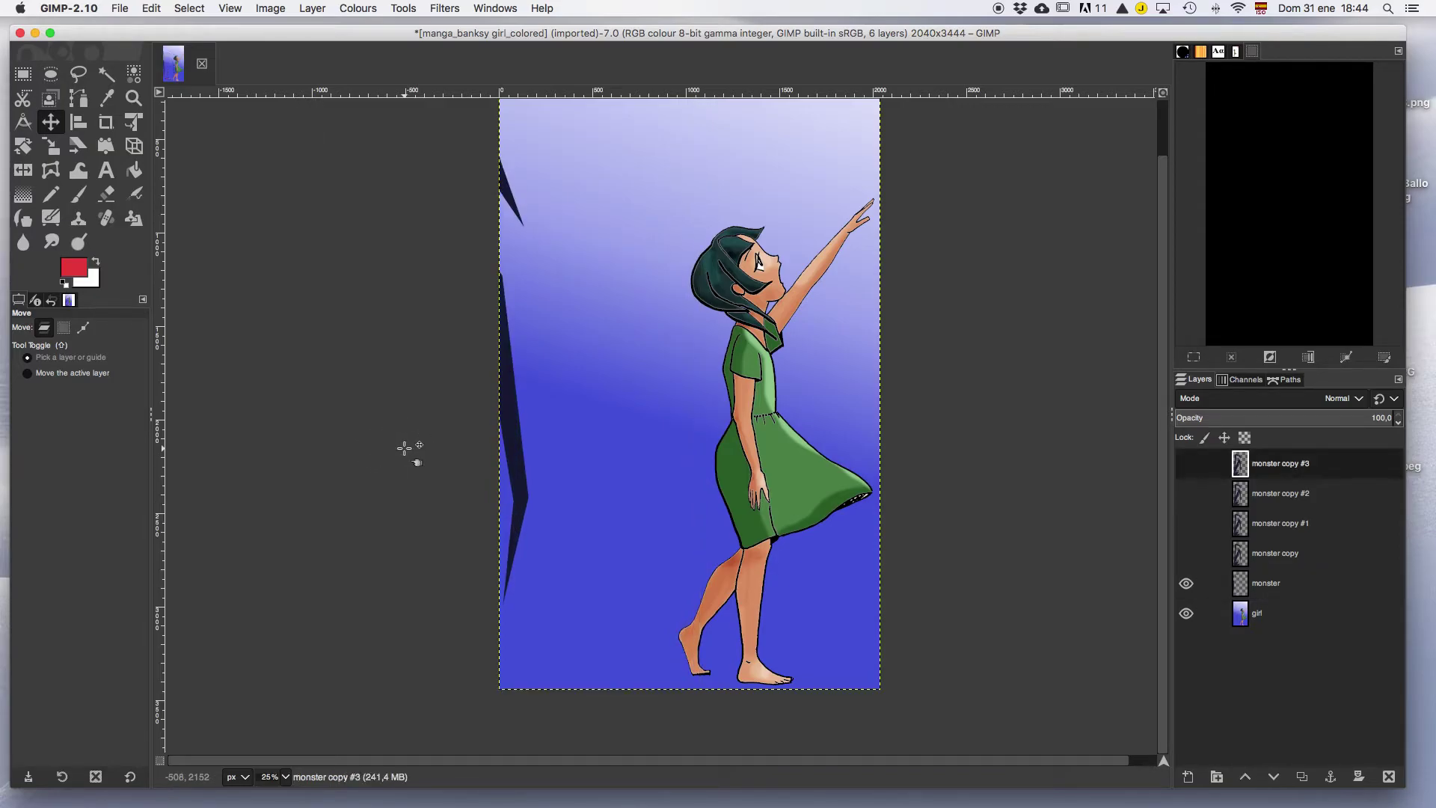
pyautogui.click(1186, 554)
pyautogui.moveTo(616, 397); pyautogui.dragTo(555, 404)
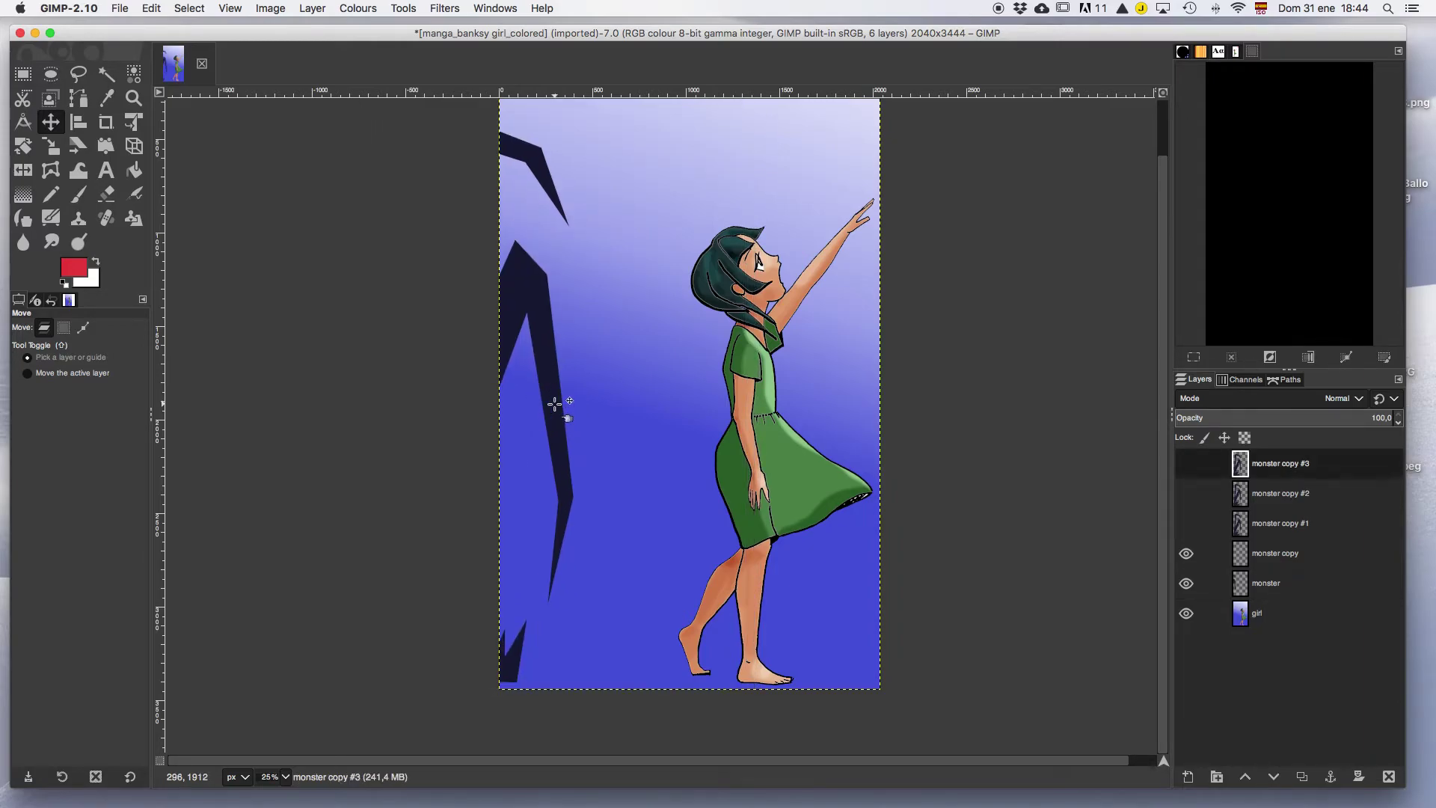
pyautogui.click(1189, 557)
pyautogui.click(1188, 558)
pyautogui.click(1189, 558)
pyautogui.click(1189, 558)
pyautogui.click(1188, 586)
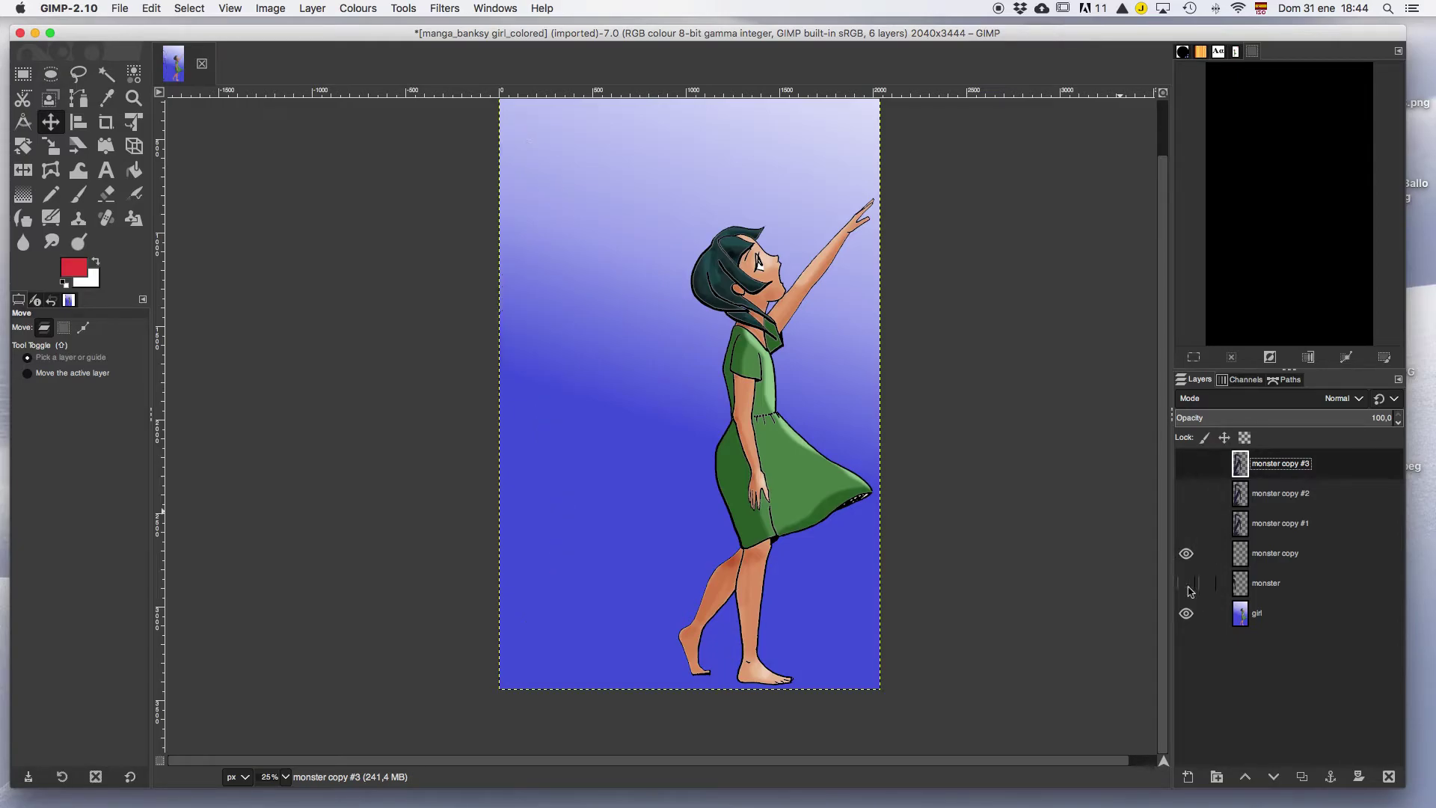
pyautogui.click(1188, 586)
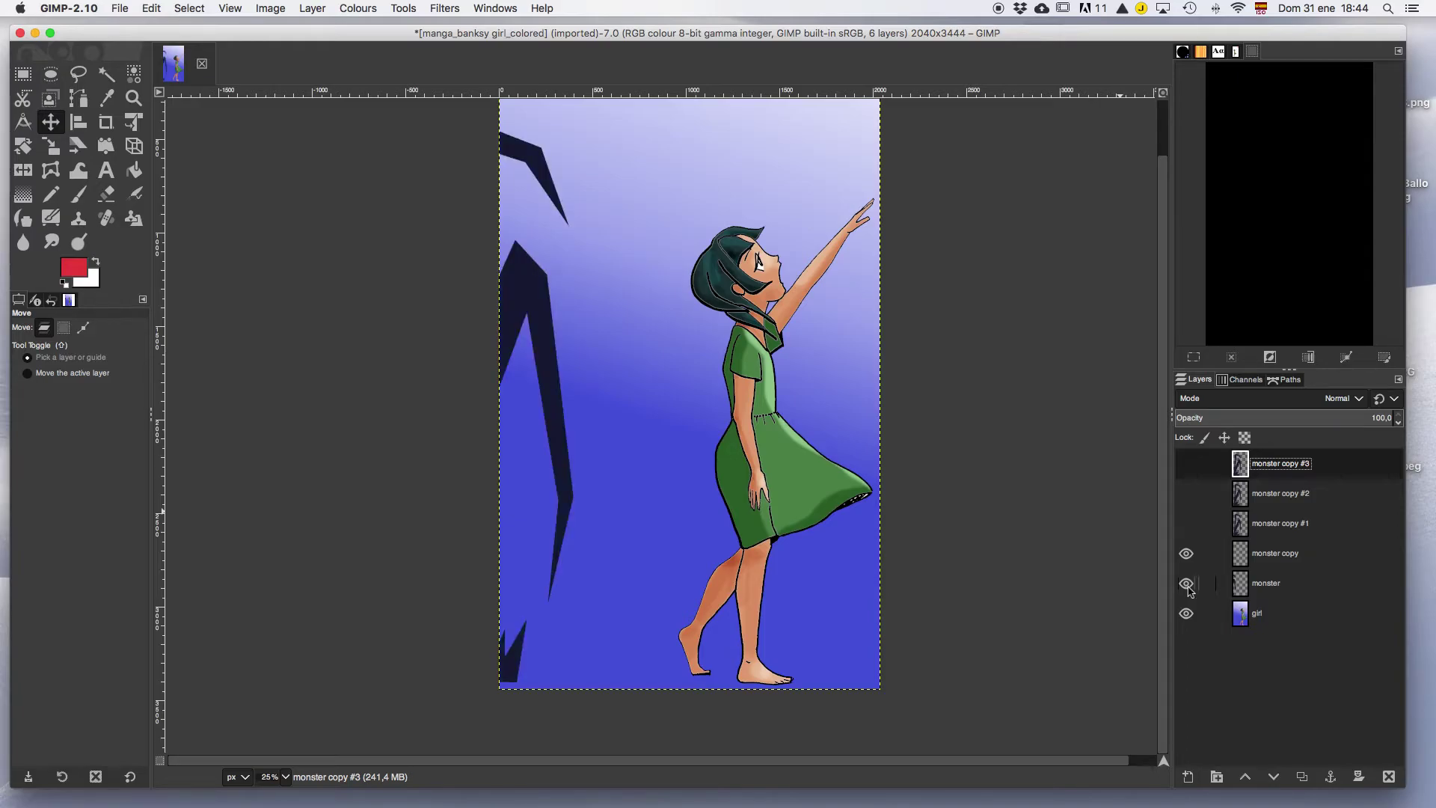
pyautogui.click(1188, 588)
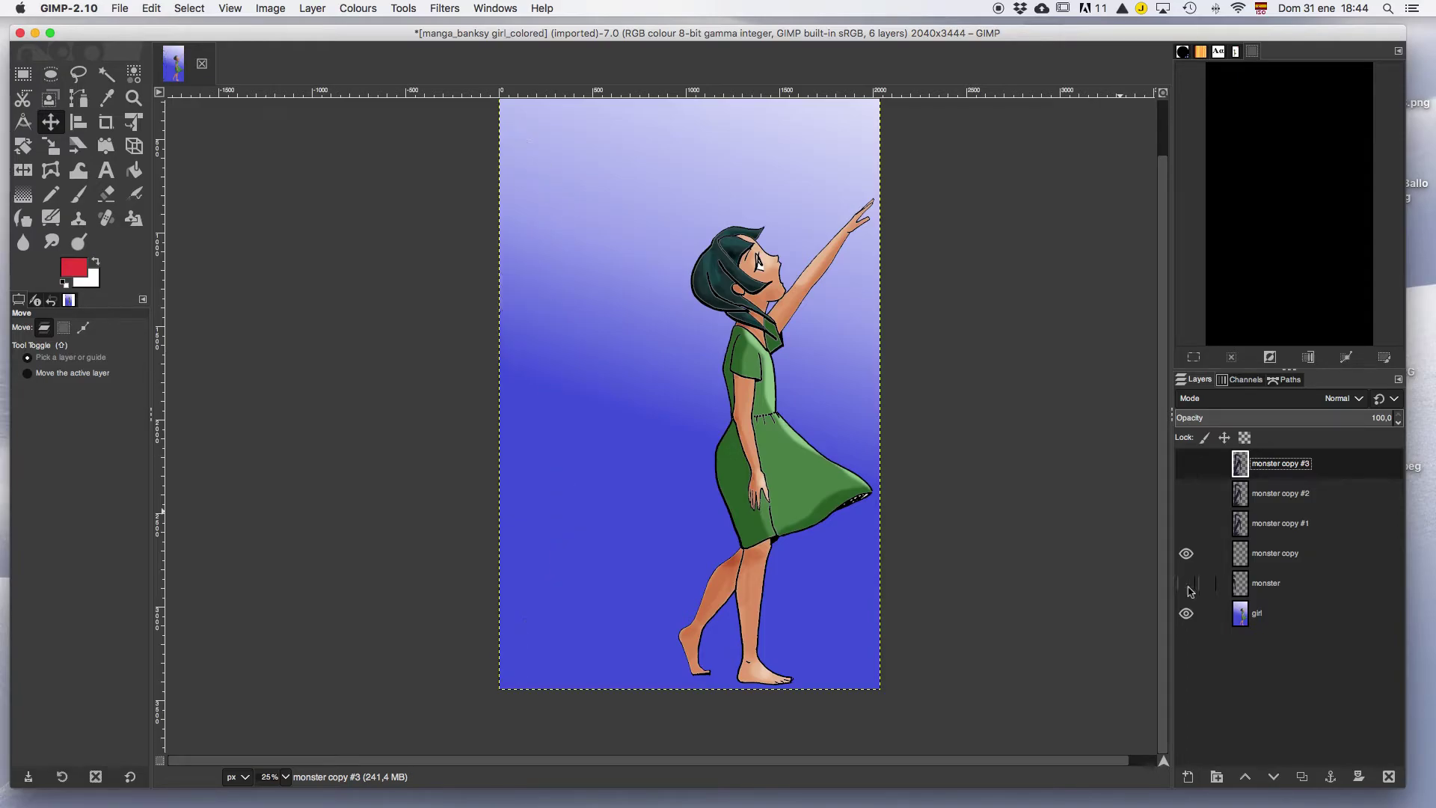
pyautogui.click(1187, 586)
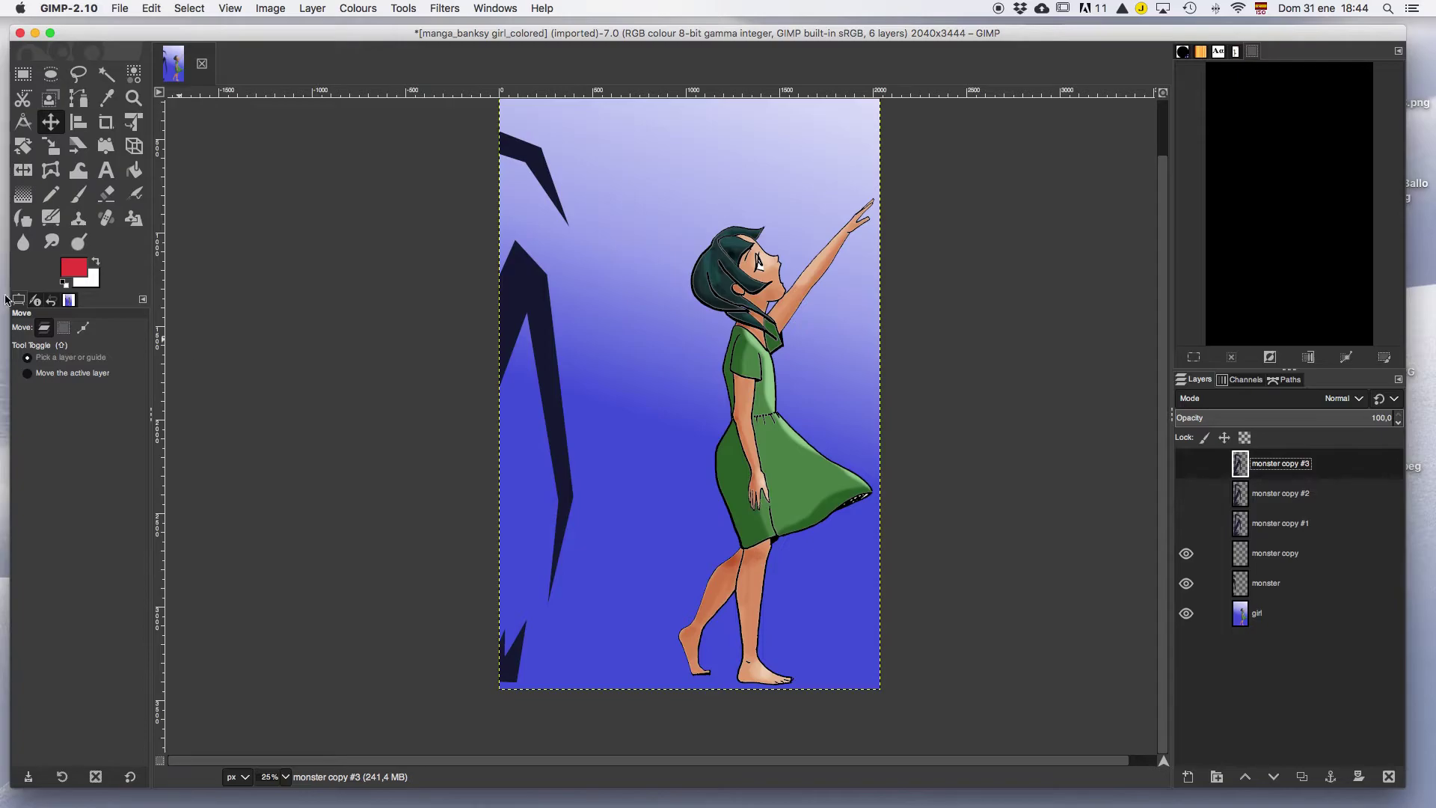
pyautogui.click(52, 301)
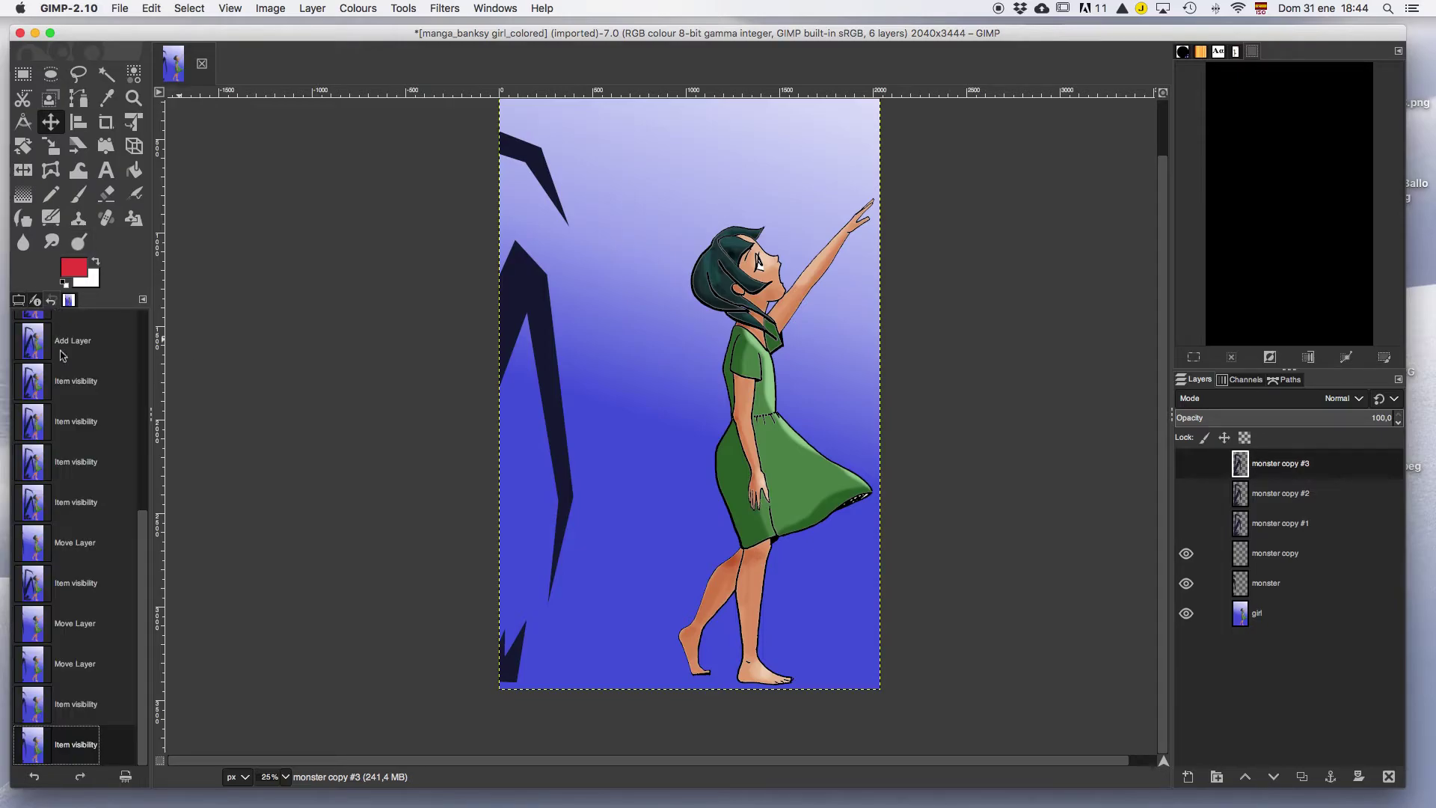
pyautogui.click(78, 590)
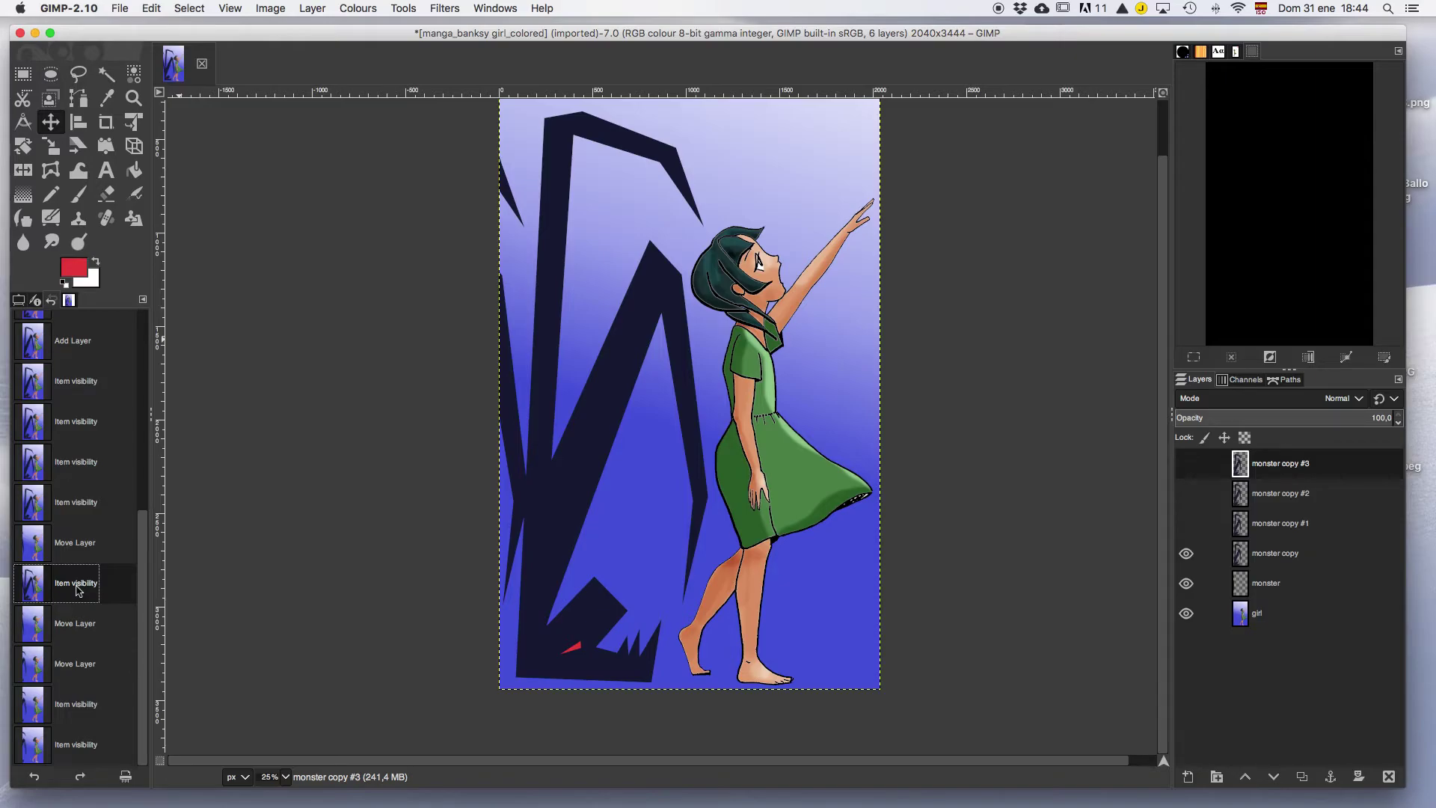
# Select the monster copy layer and move it about 740 px left, with its claws slightly ahead of the original monster's
pyautogui.click(1192, 555)
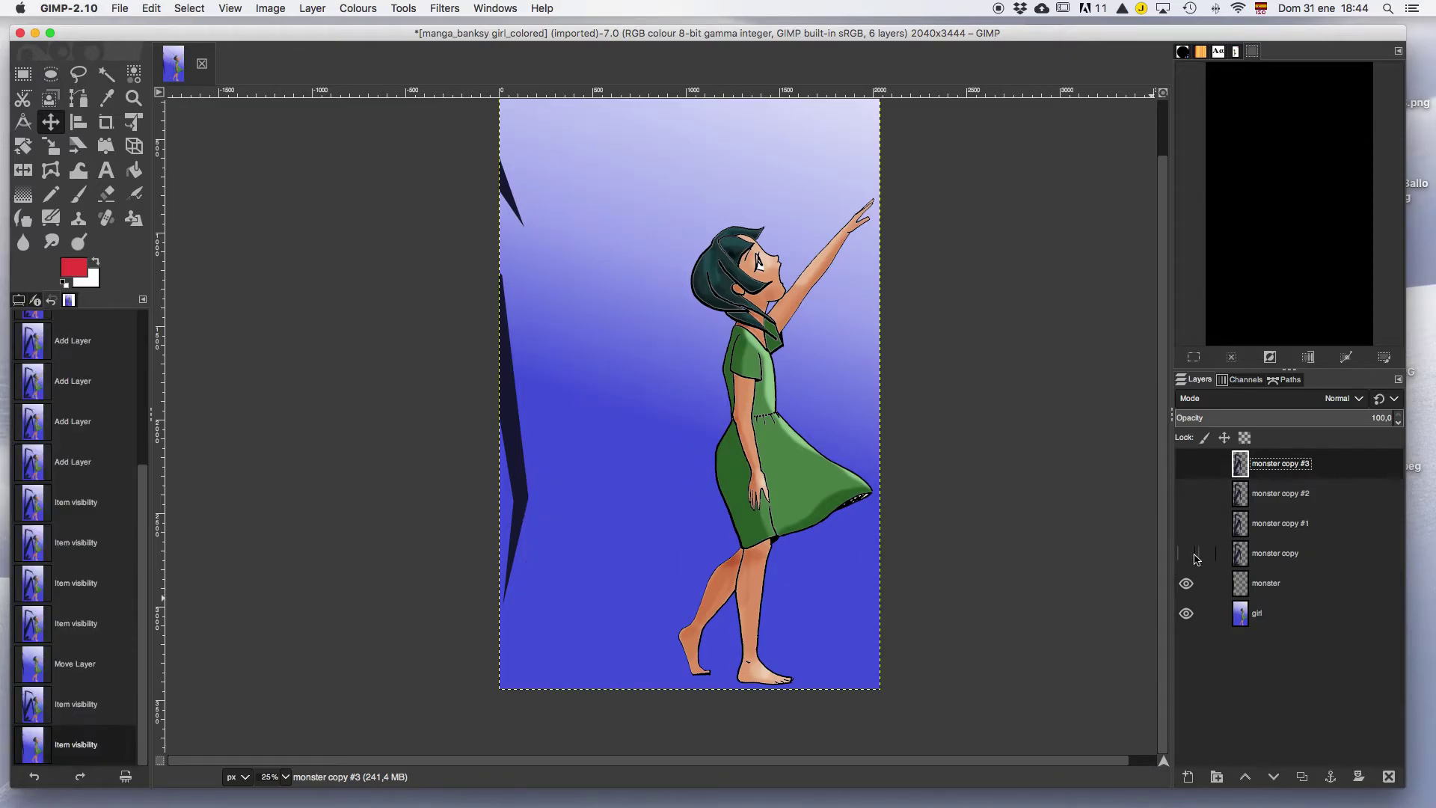
pyautogui.click(1193, 557)
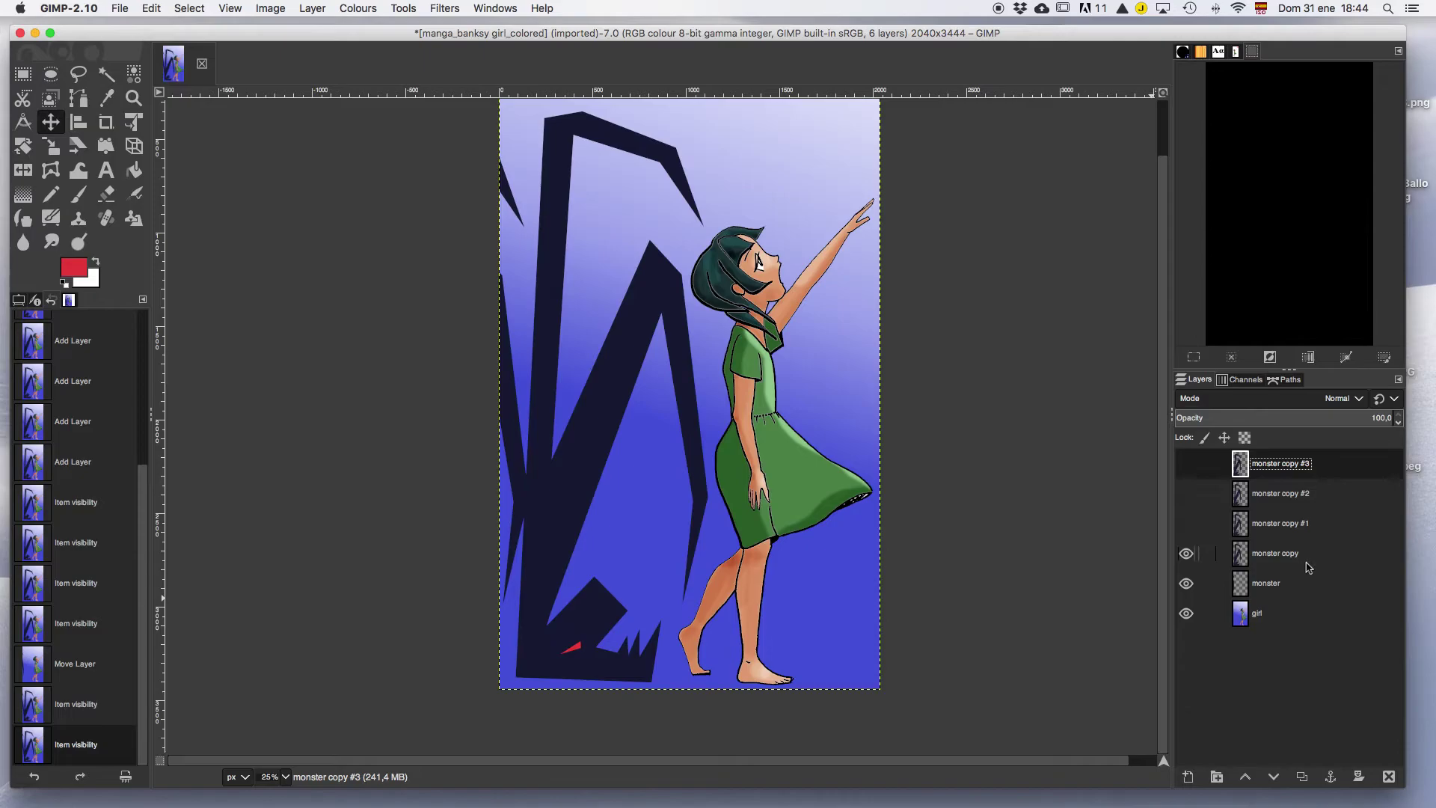
pyautogui.click(1308, 567)
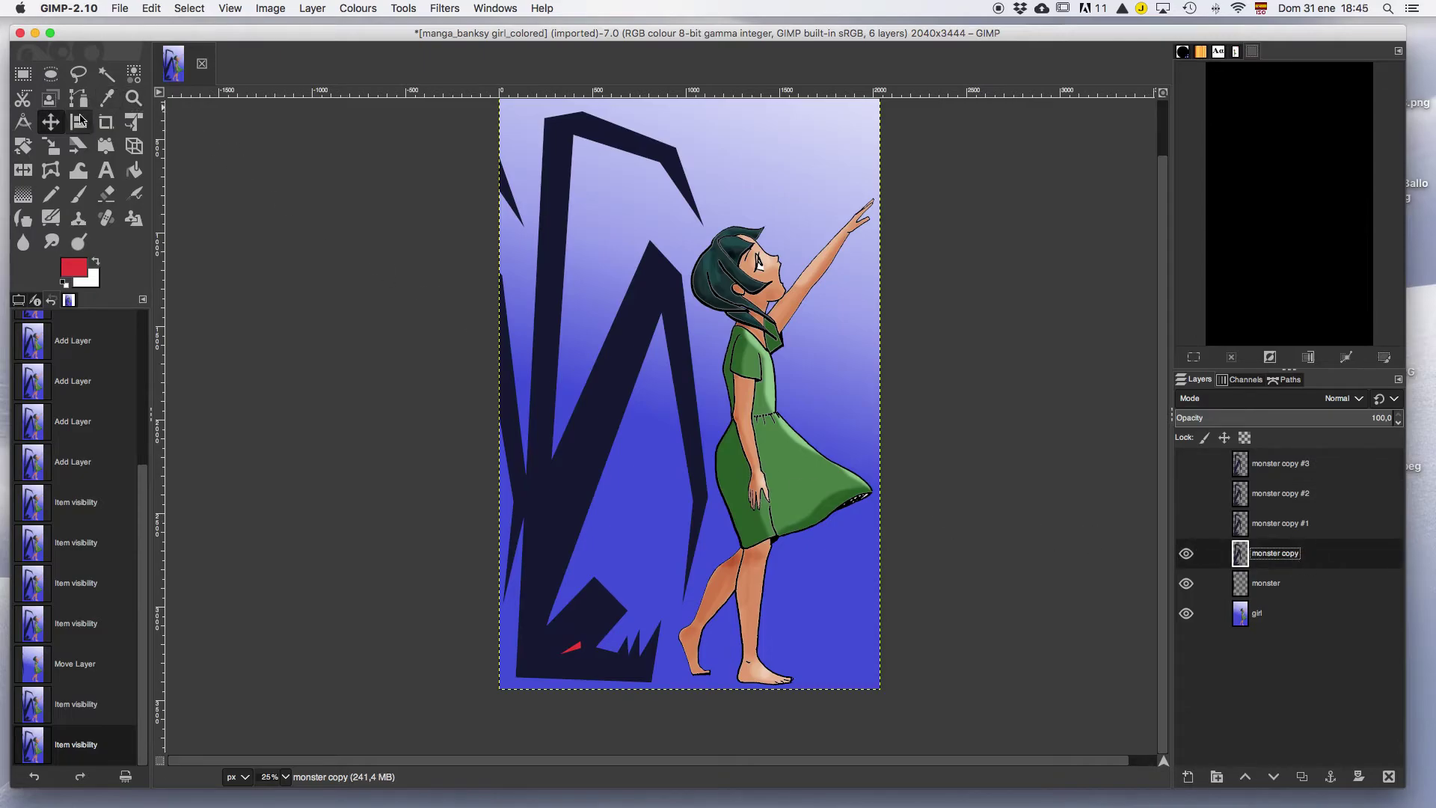
pyautogui.click(618, 389)
pyautogui.moveTo(618, 389); pyautogui.dragTo(480, 389)
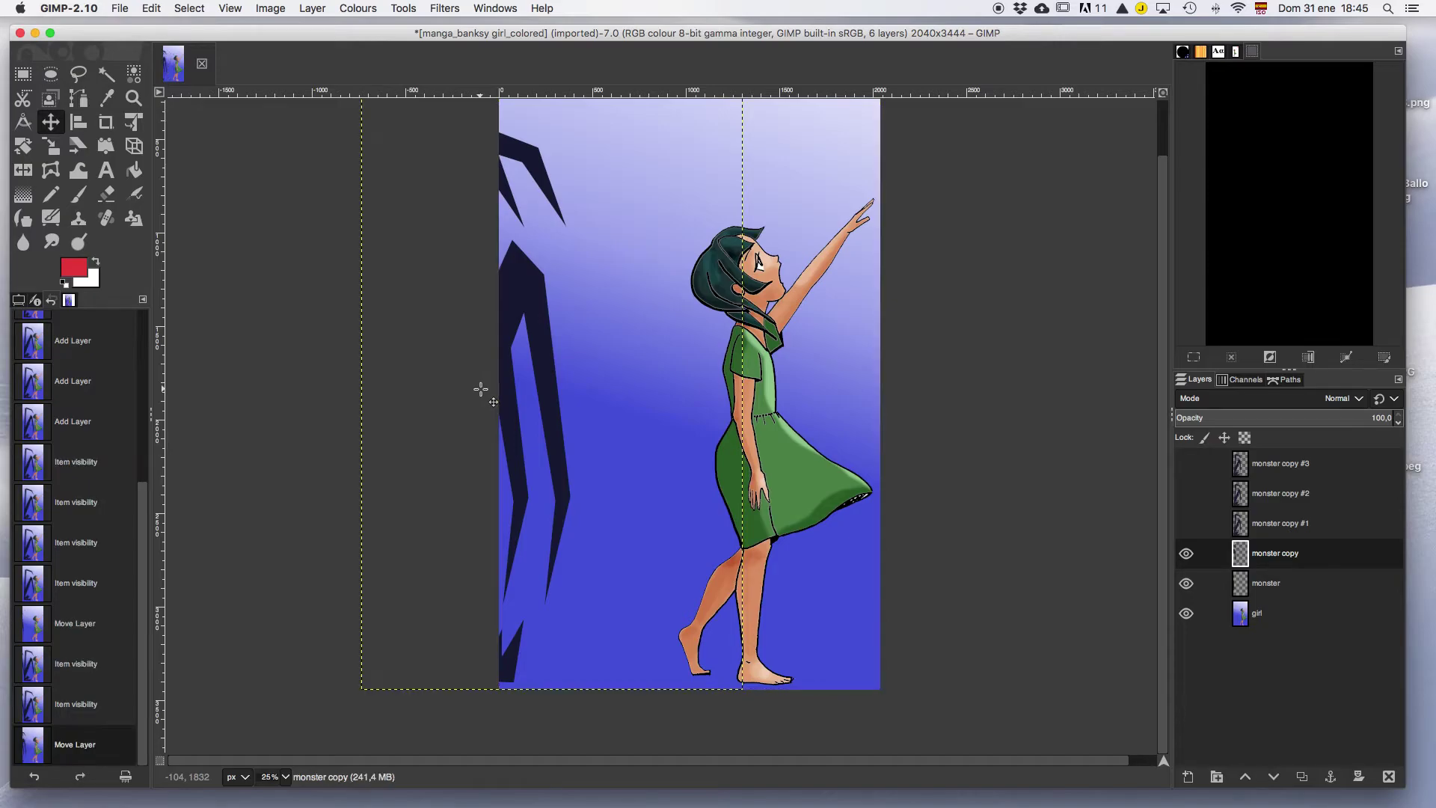
# Show monster copy #1 and move it about 460 px left, with its claws ahead of those of monster copy
pyautogui.click(1188, 526)
pyautogui.moveTo(606, 376); pyautogui.dragTo(531, 378)
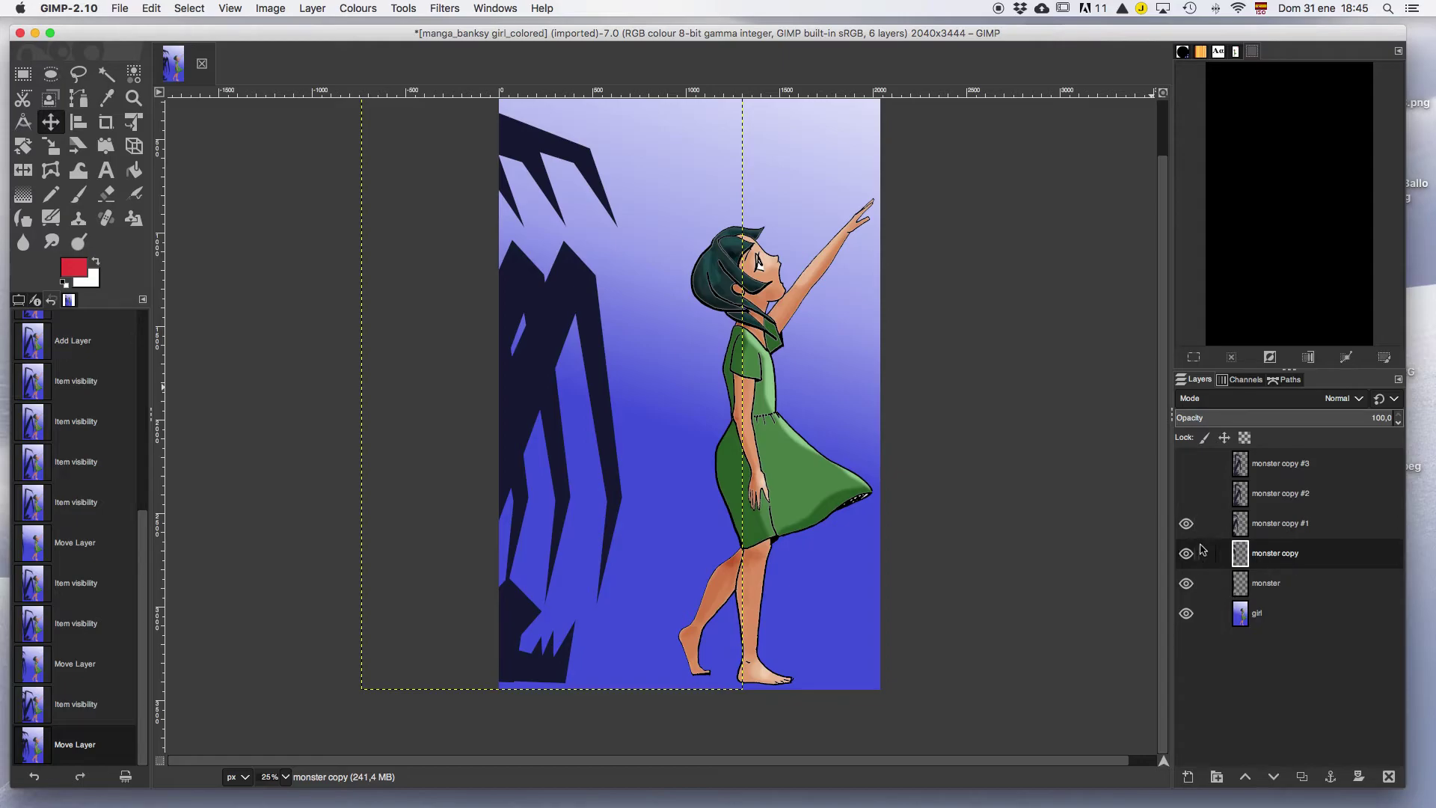
pyautogui.click(1186, 525)
pyautogui.click(1187, 554)
pyautogui.click(1187, 554)
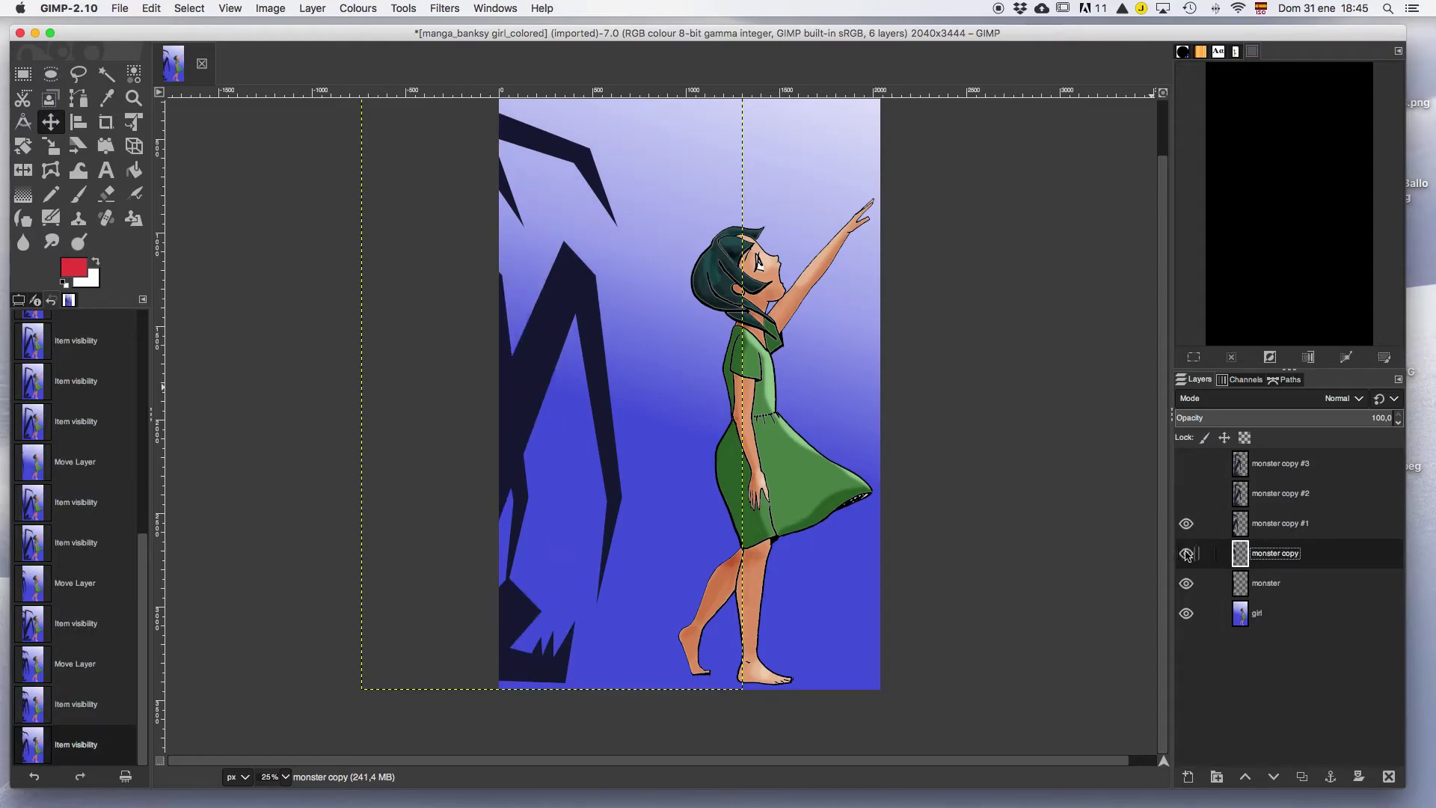
# Show monster copy #2, move it about 180 px left, and show monster copy #3 in its original place
pyautogui.click(1192, 500)
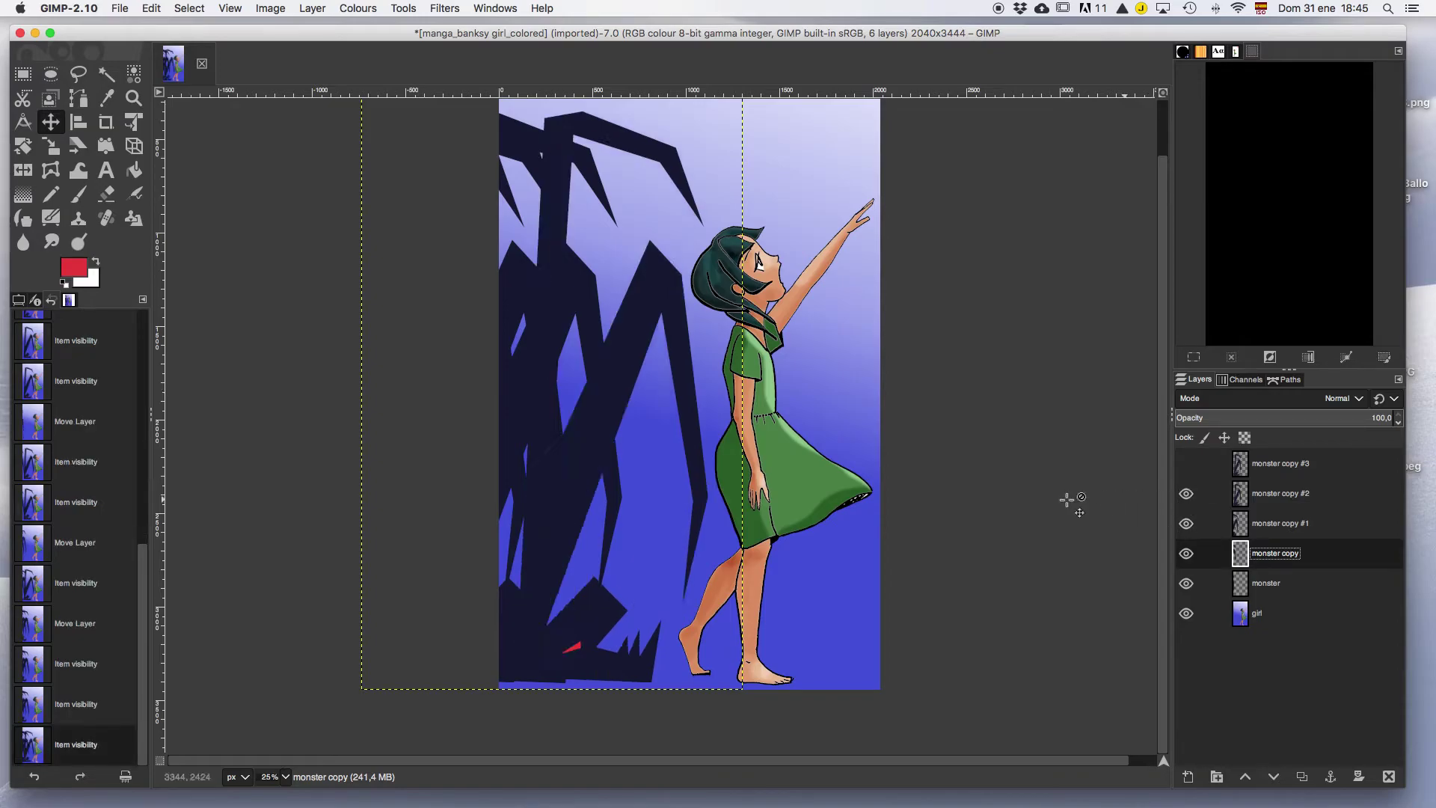
pyautogui.click(616, 405)
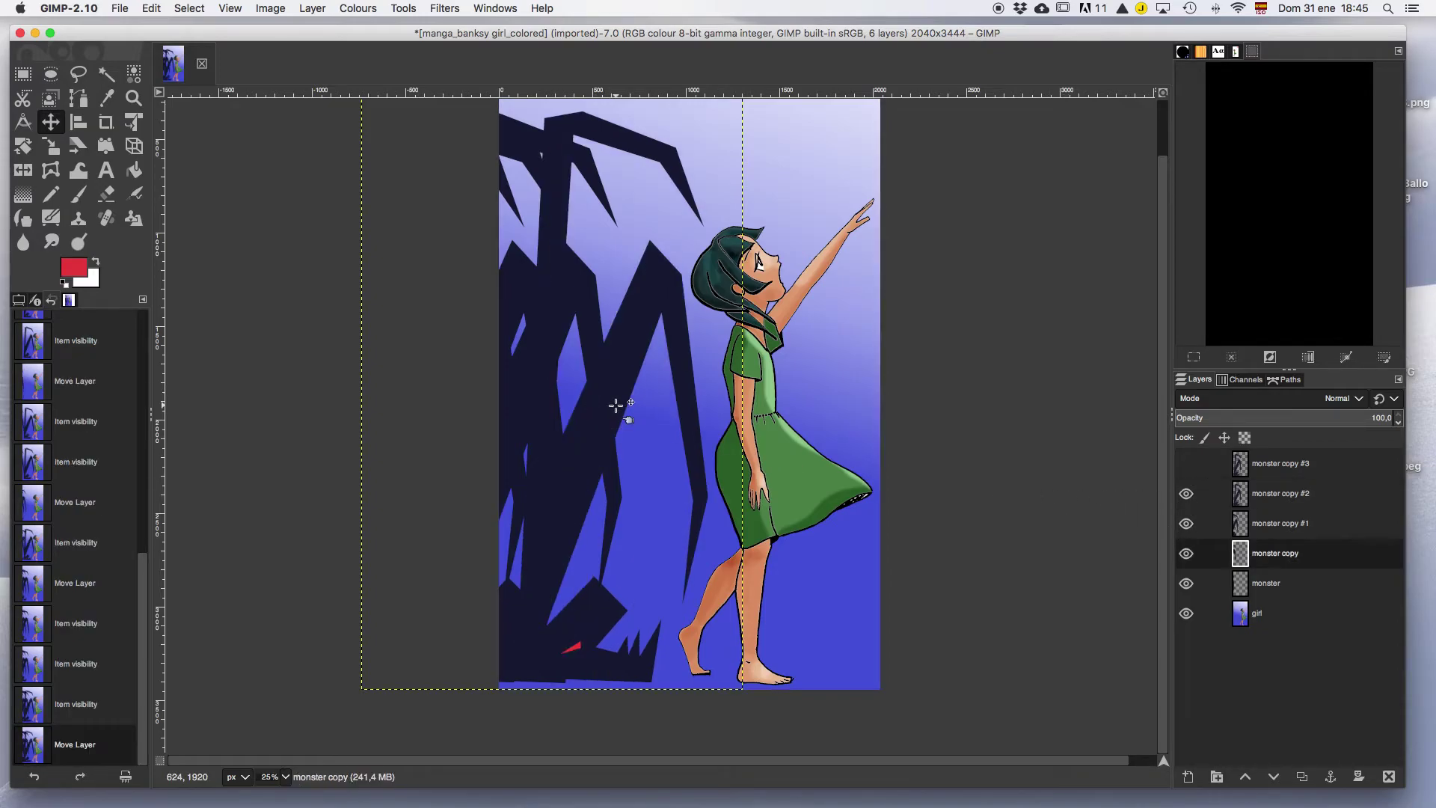
pyautogui.click(1291, 493)
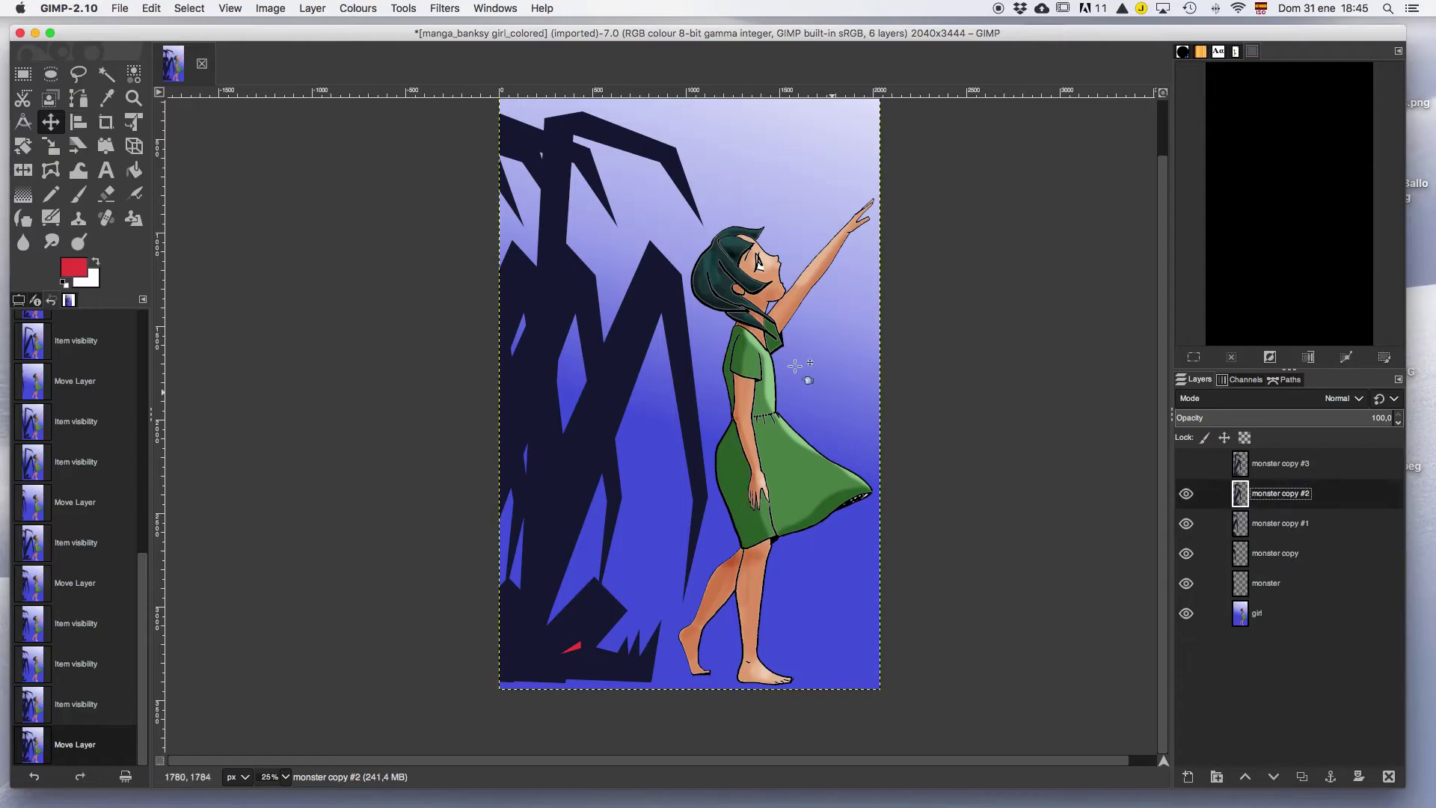
pyautogui.moveTo(693, 328); pyautogui.dragTo(649, 329)
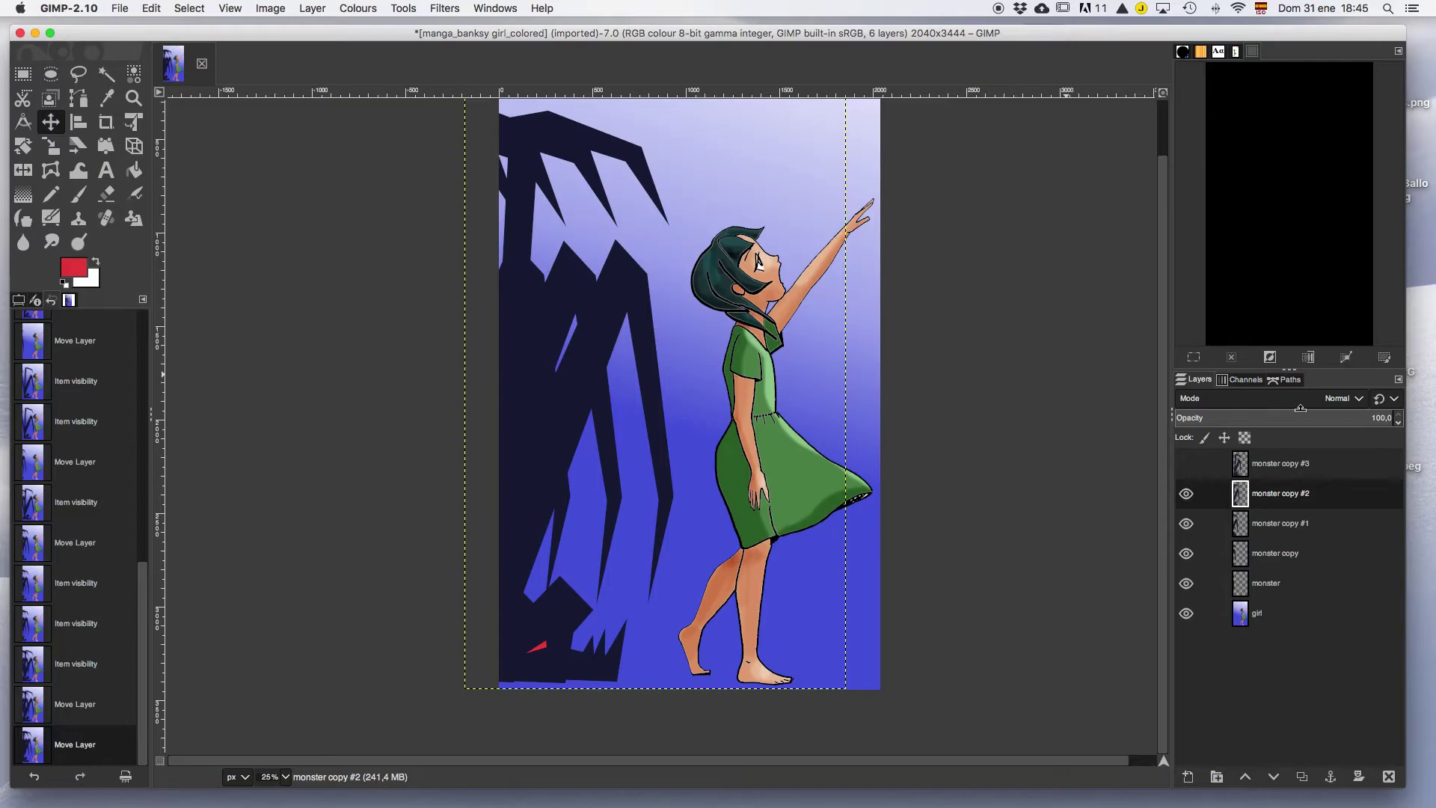
pyautogui.click(1185, 465)
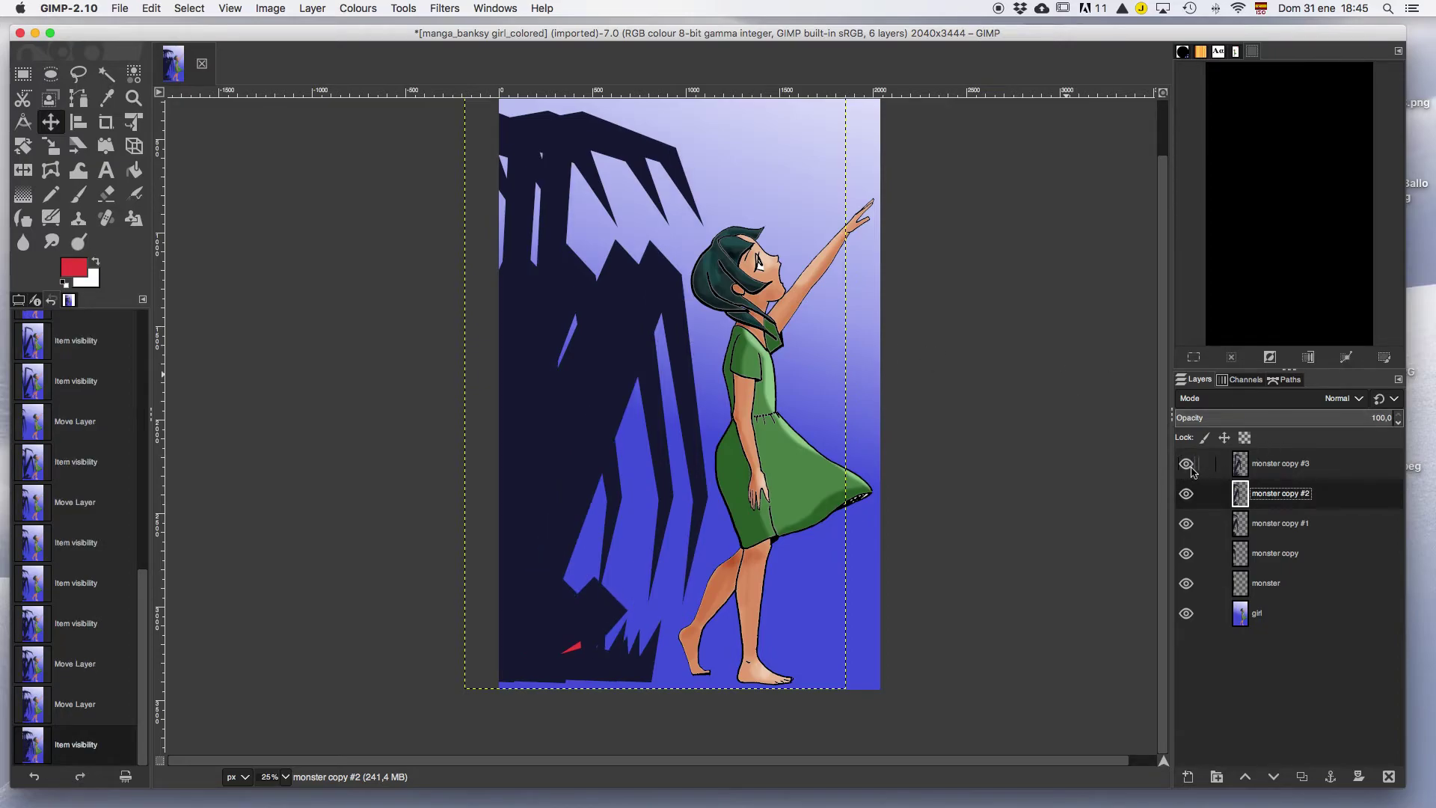
# Open the animation playback preview of the layers and reduce its zoom to 51%
pyautogui.click(452, 10)
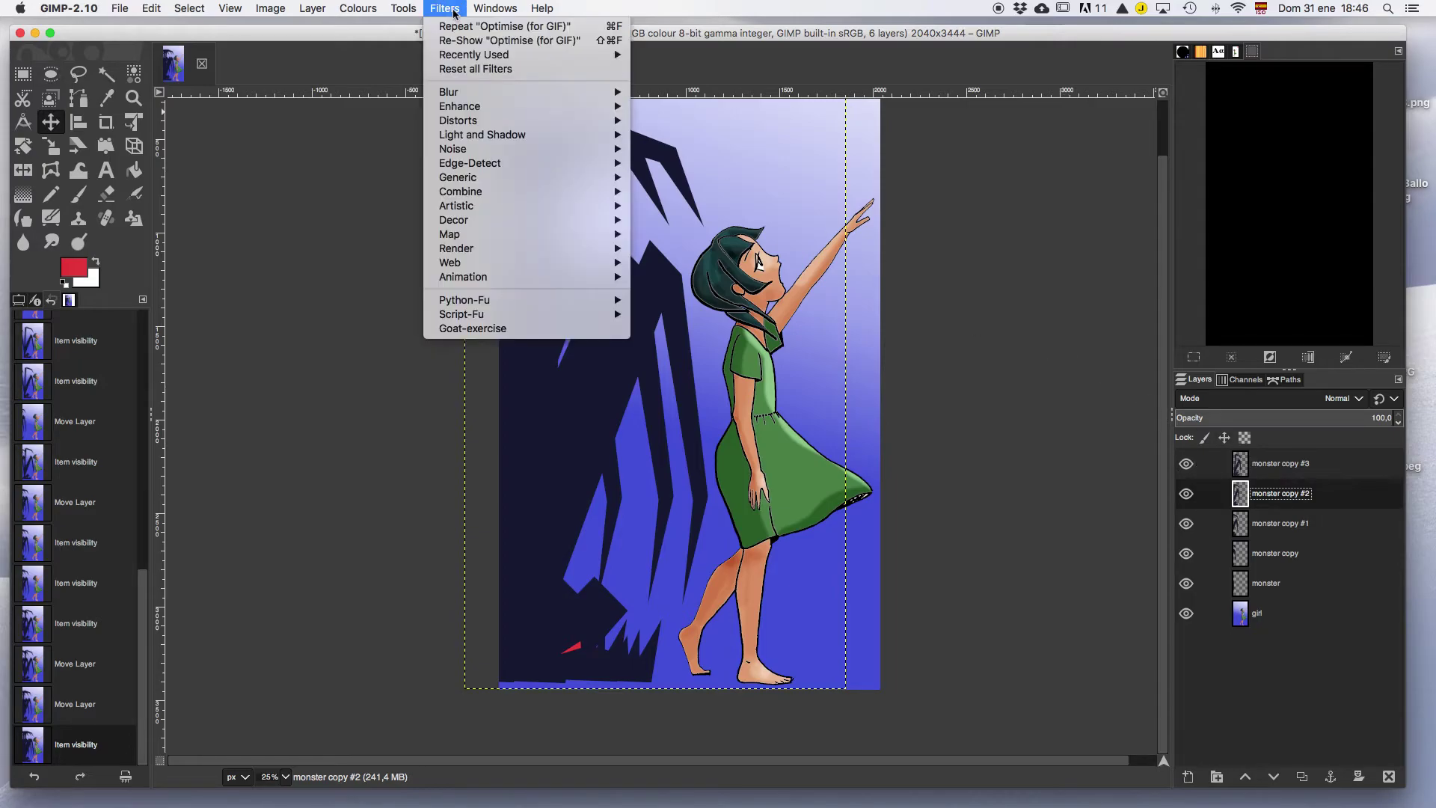
pyautogui.moveTo(484, 281)
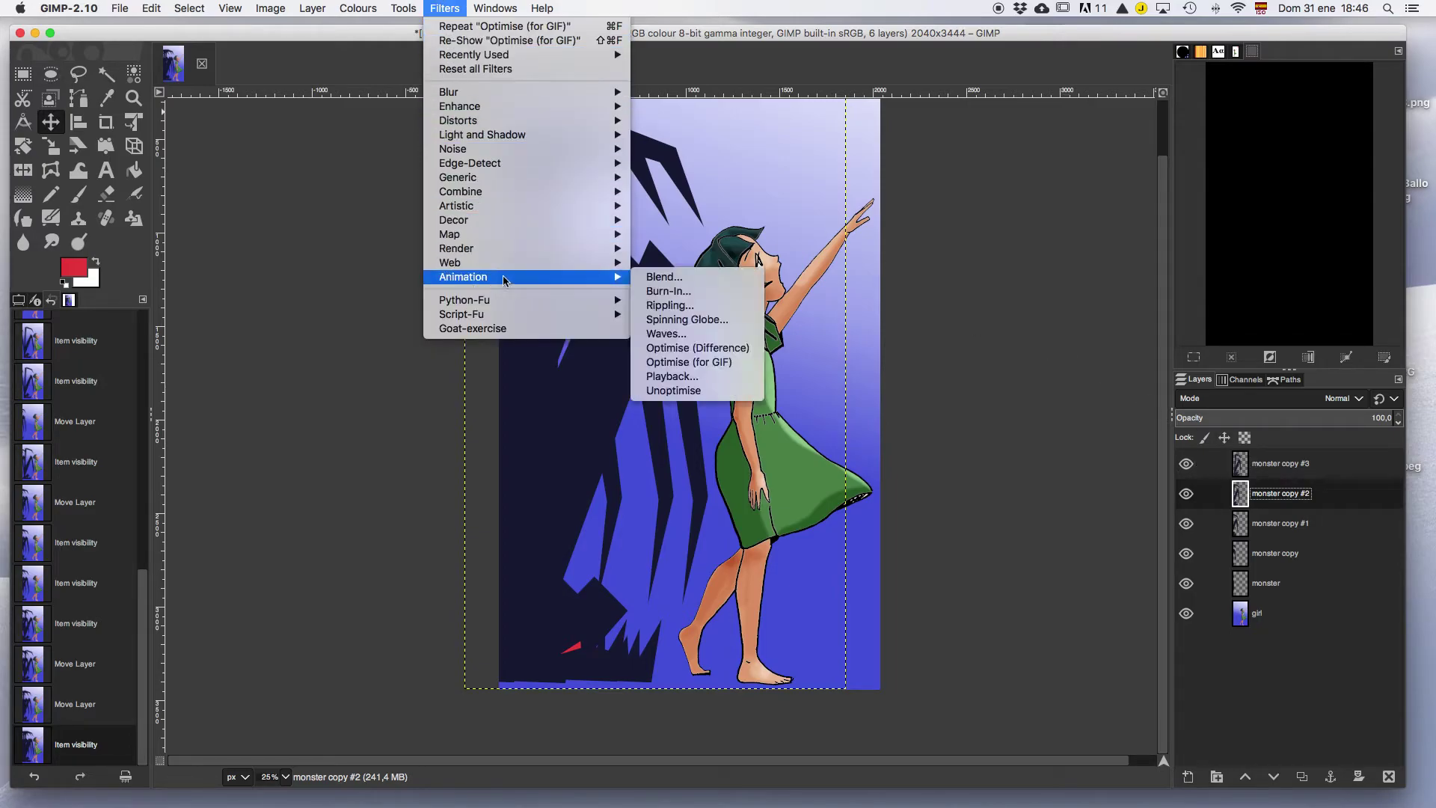
pyautogui.click(678, 376)
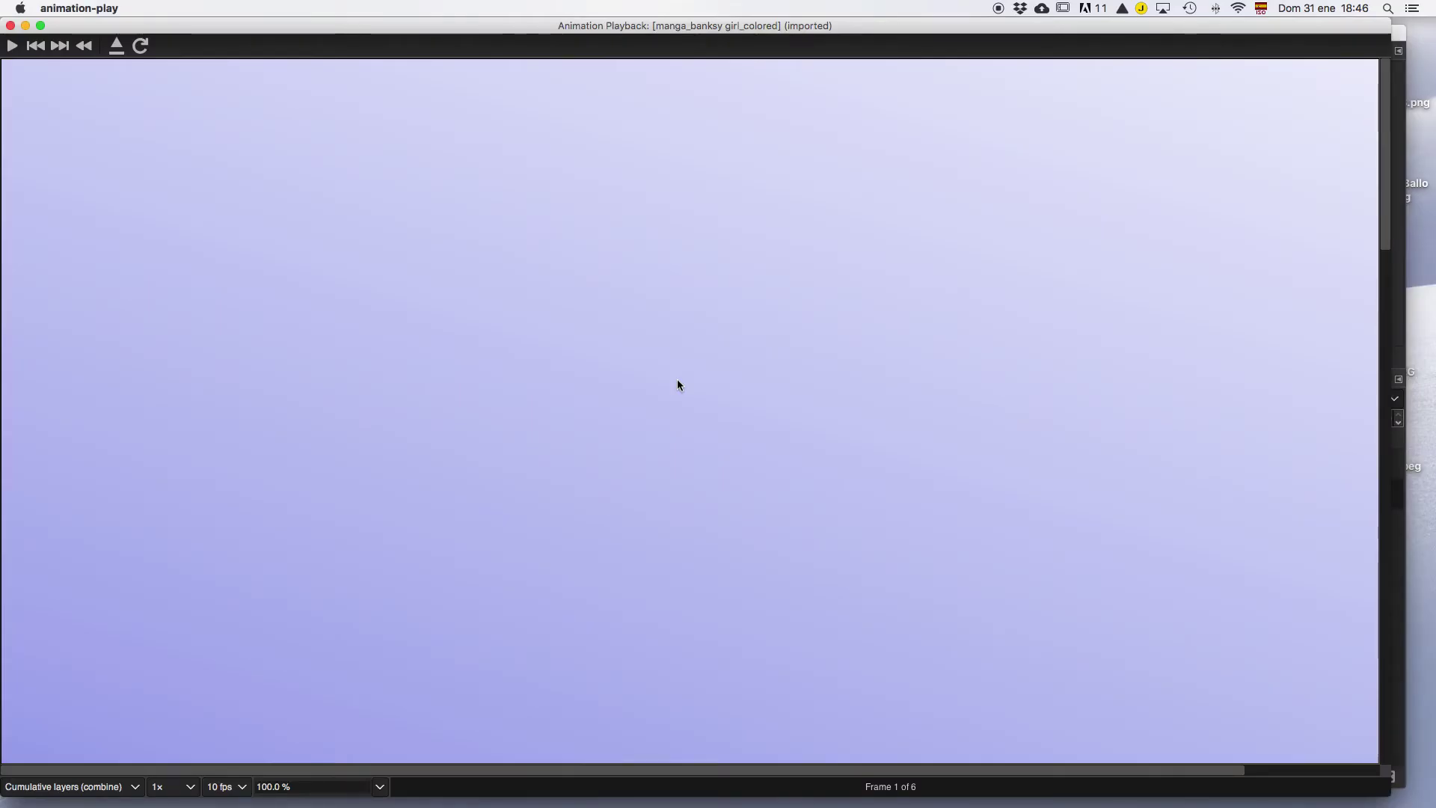
pyautogui.click(380, 786)
pyautogui.click(289, 709)
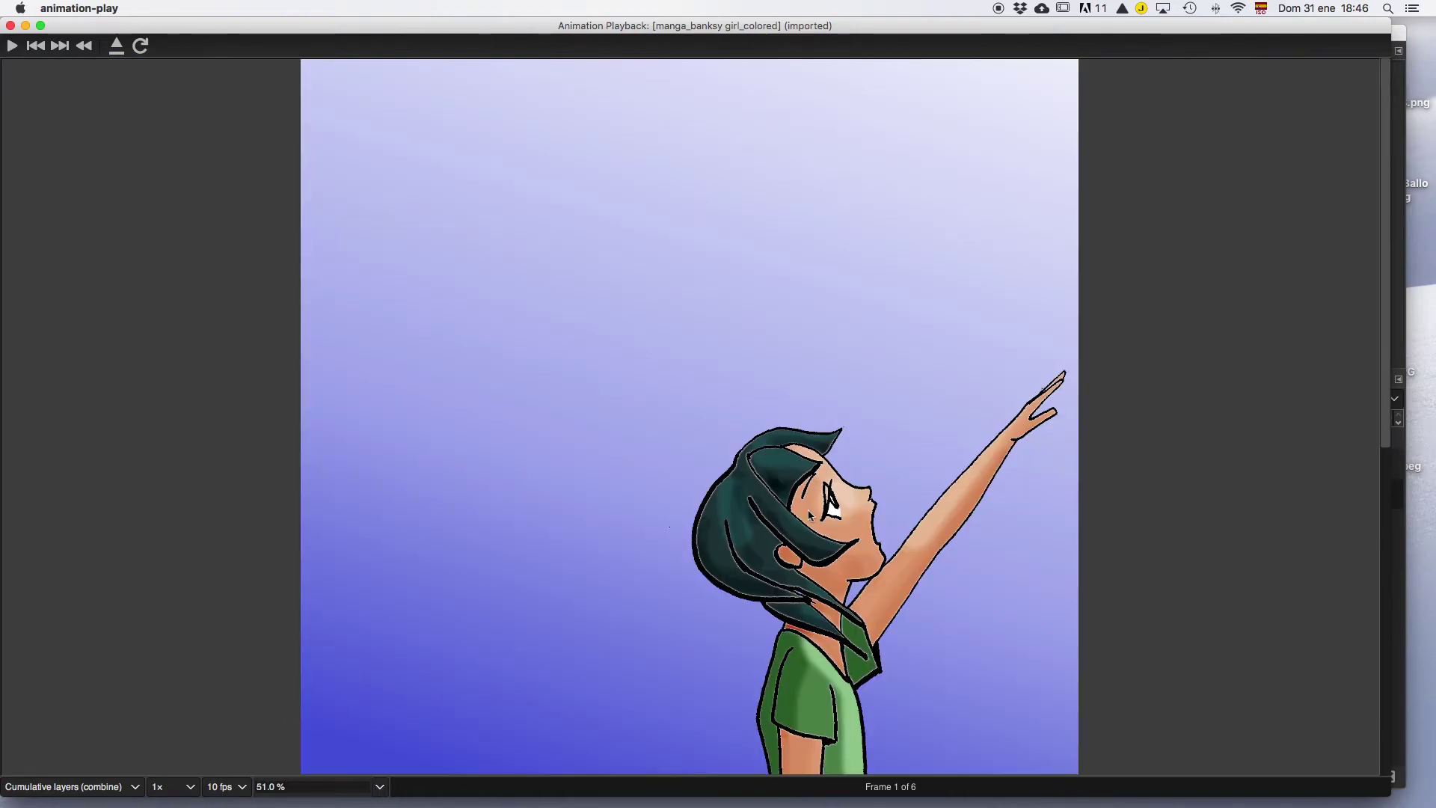
# Play the layer animation with the monster's feet in view and close the playback preview
pyautogui.scroll(-10, 893, 505)
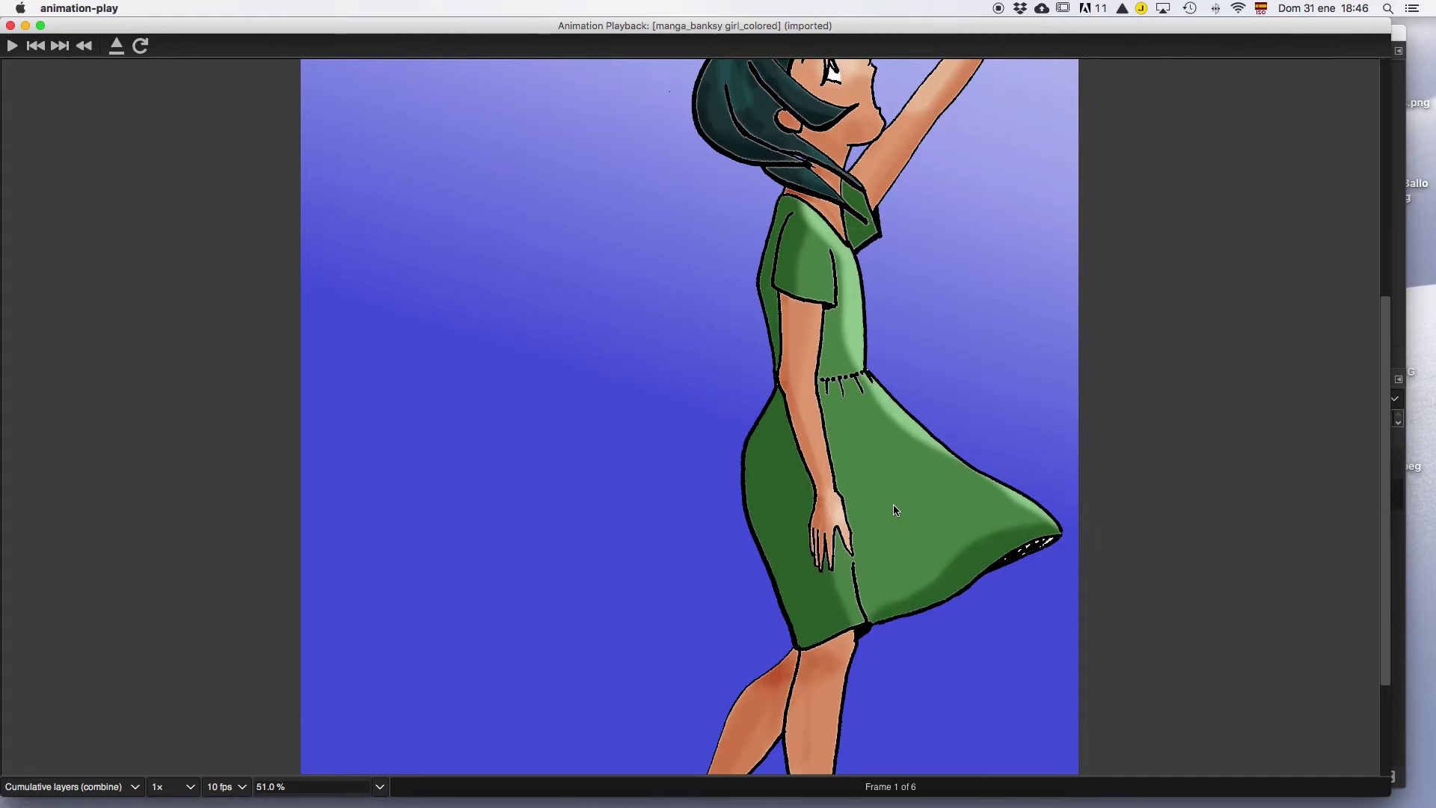
pyautogui.scroll(-3, 895, 510)
pyautogui.click(13, 47)
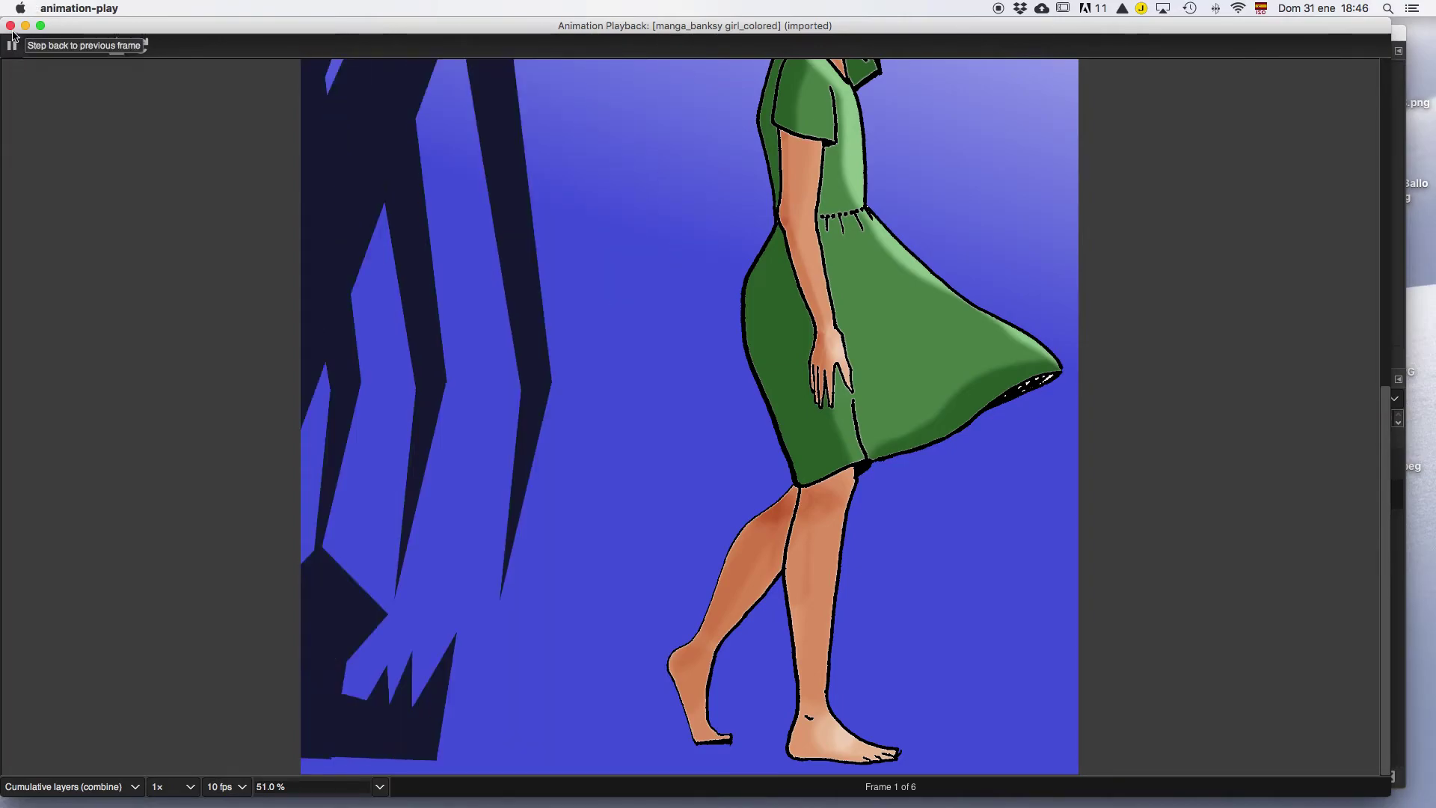
pyautogui.click(11, 26)
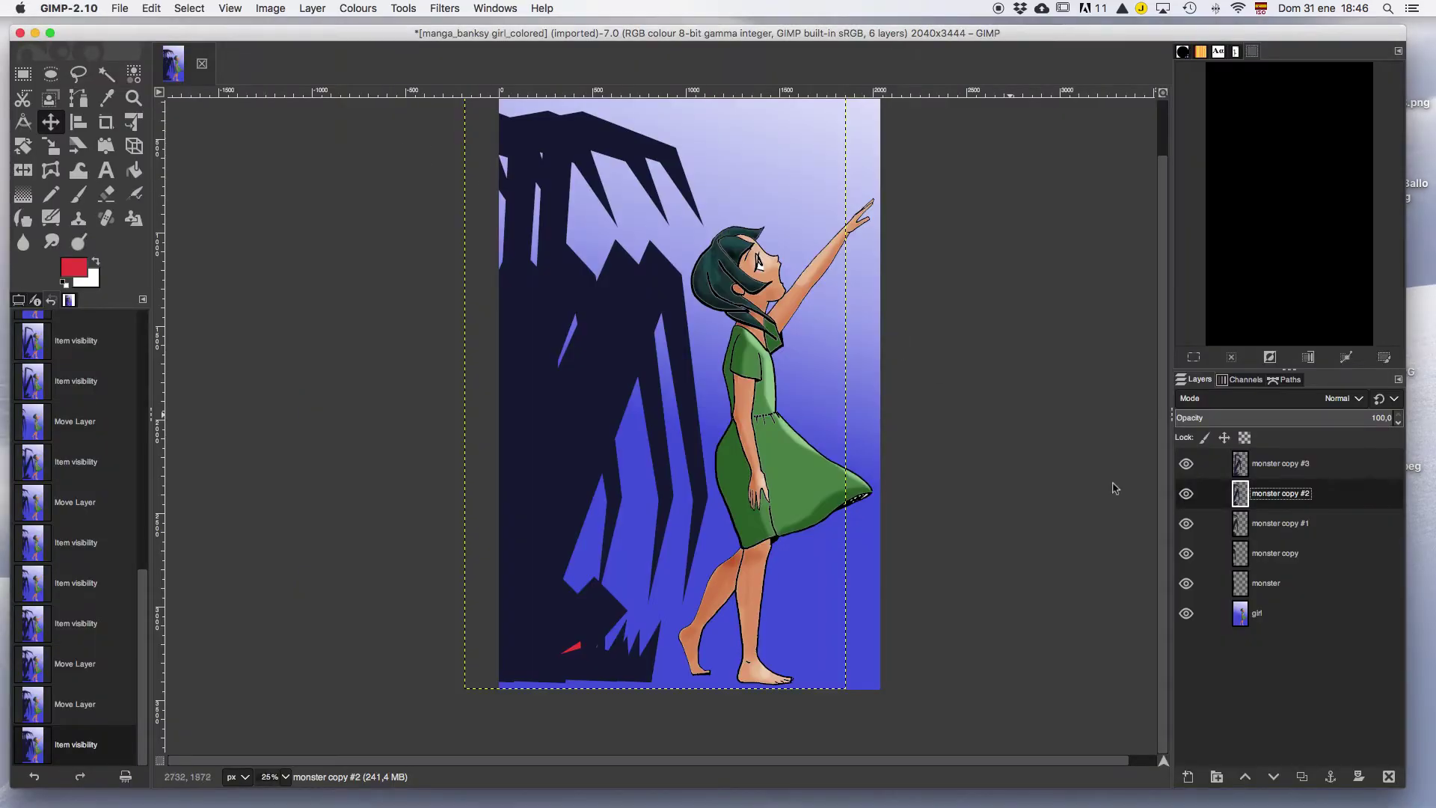
# Duplicate the girl layer twice, placing one copy directly above the monster layer and the other directly above monster copy
pyautogui.click(1275, 629)
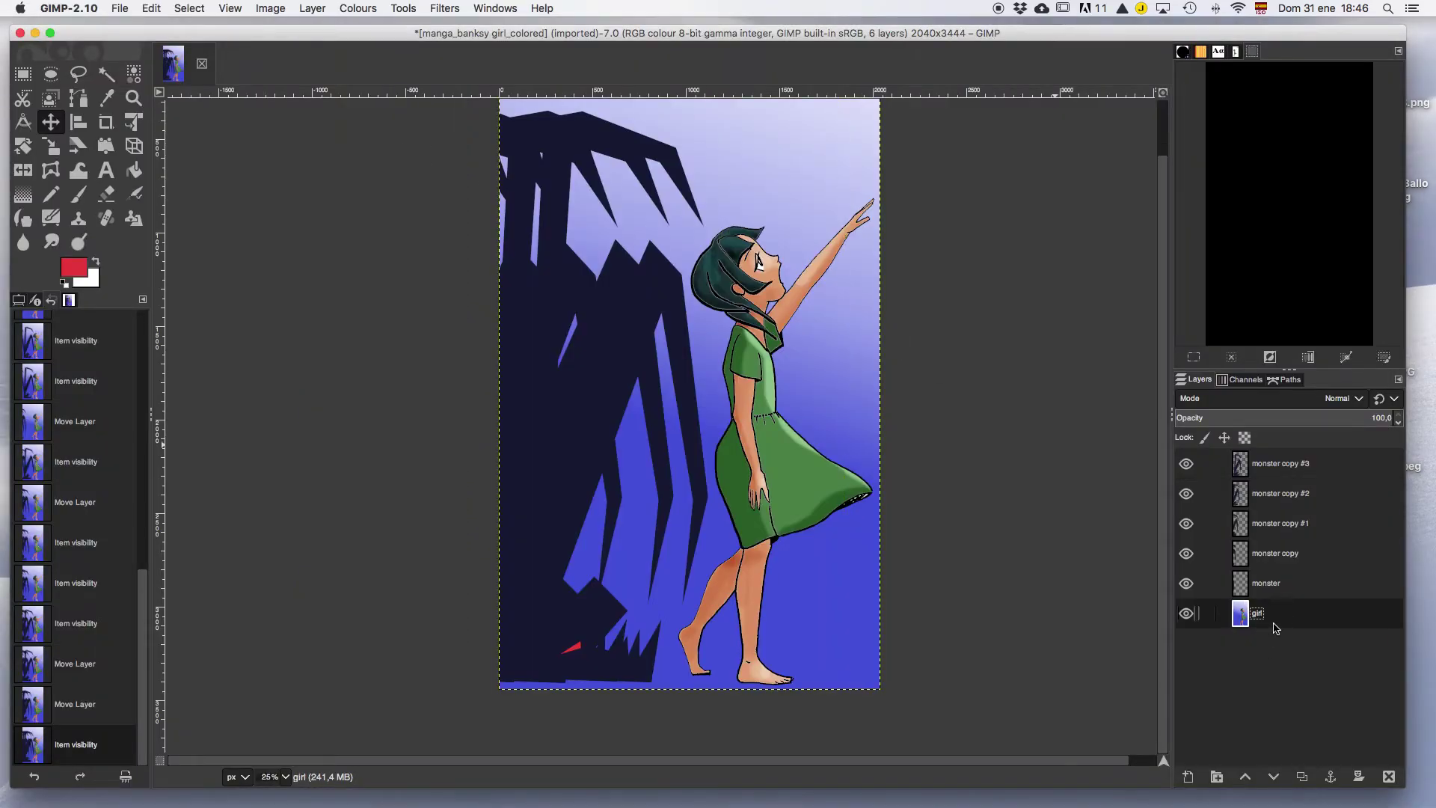
pyautogui.rightClick(1316, 623)
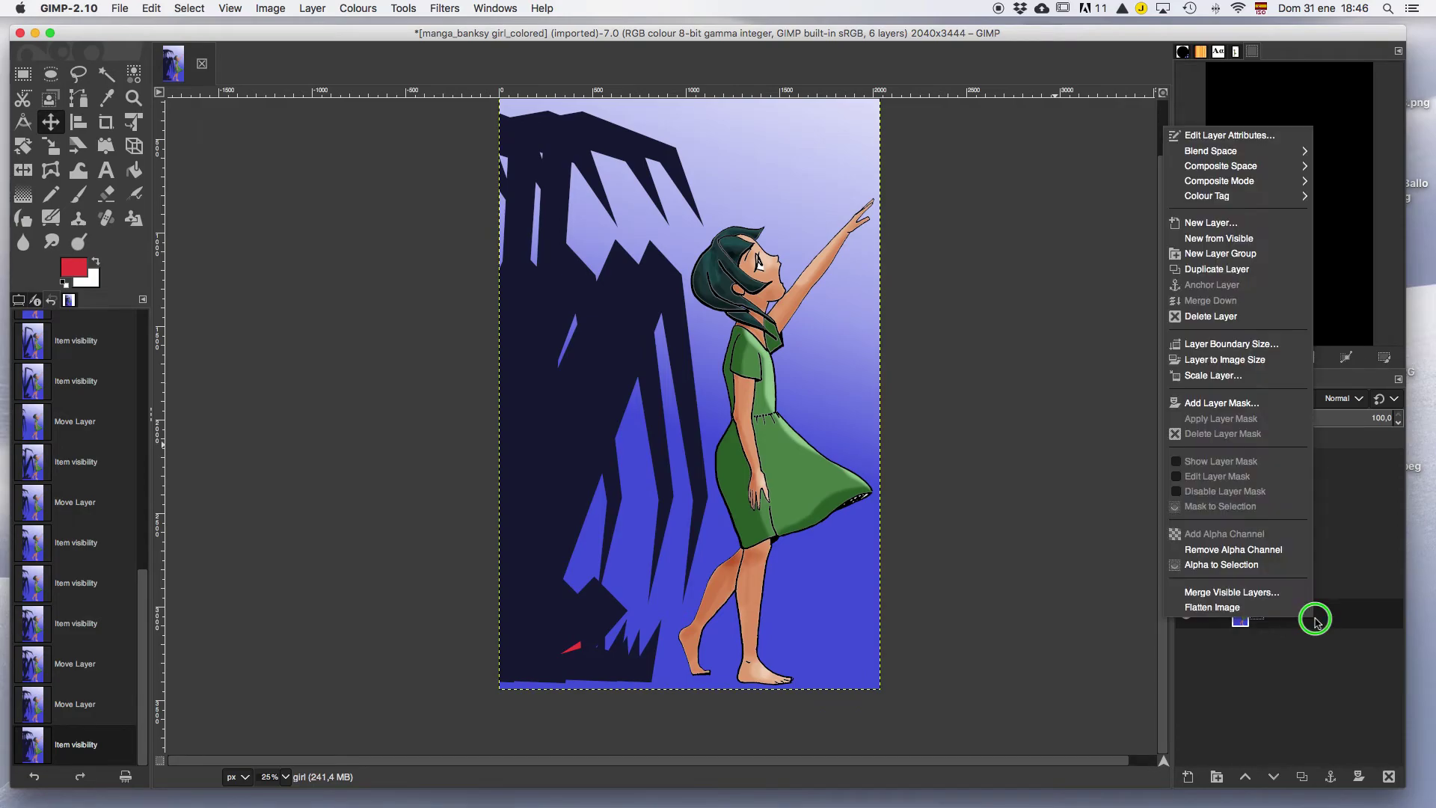
pyautogui.click(1192, 270)
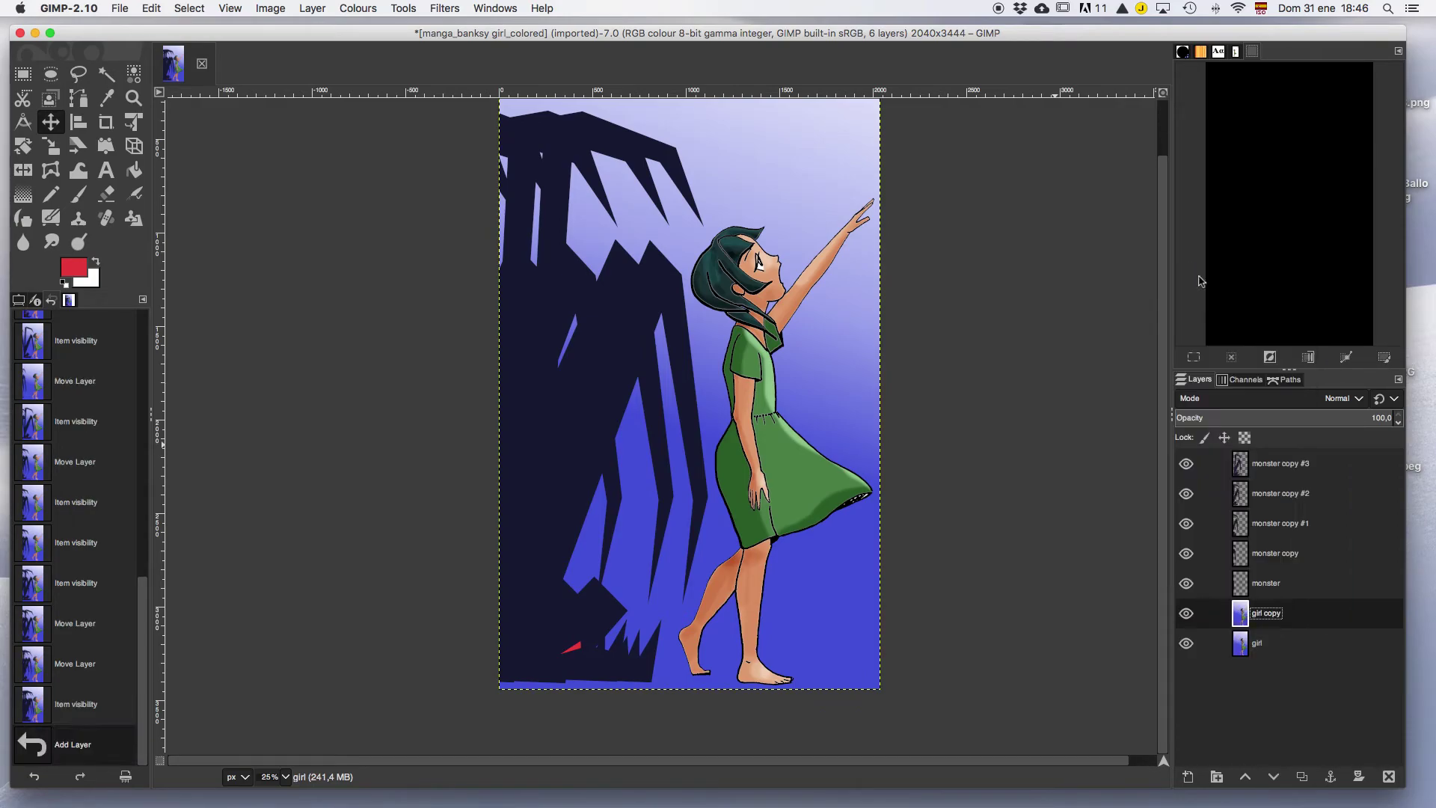
pyautogui.moveTo(1321, 620); pyautogui.dragTo(1315, 591)
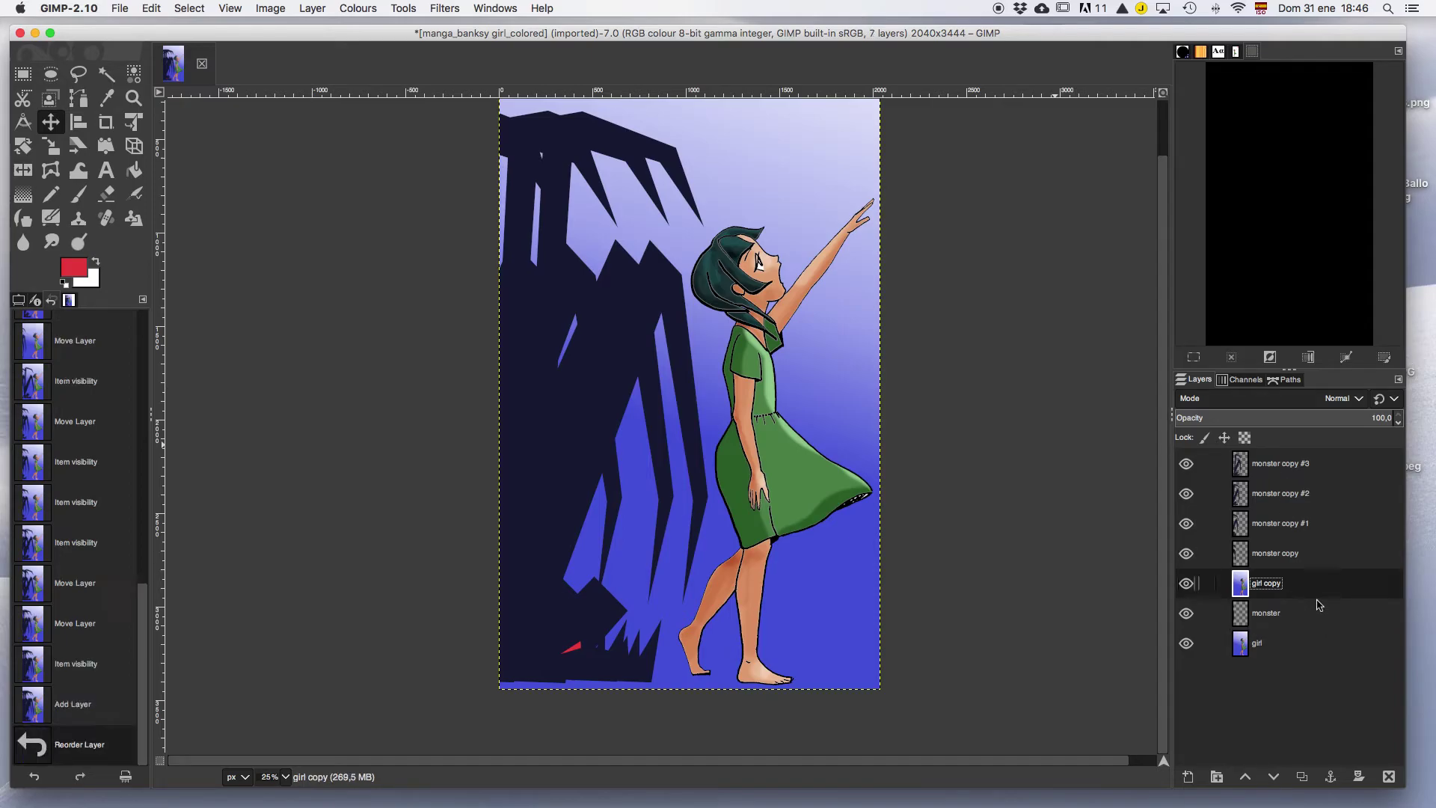
pyautogui.rightClick(1305, 654)
pyautogui.click(1192, 301)
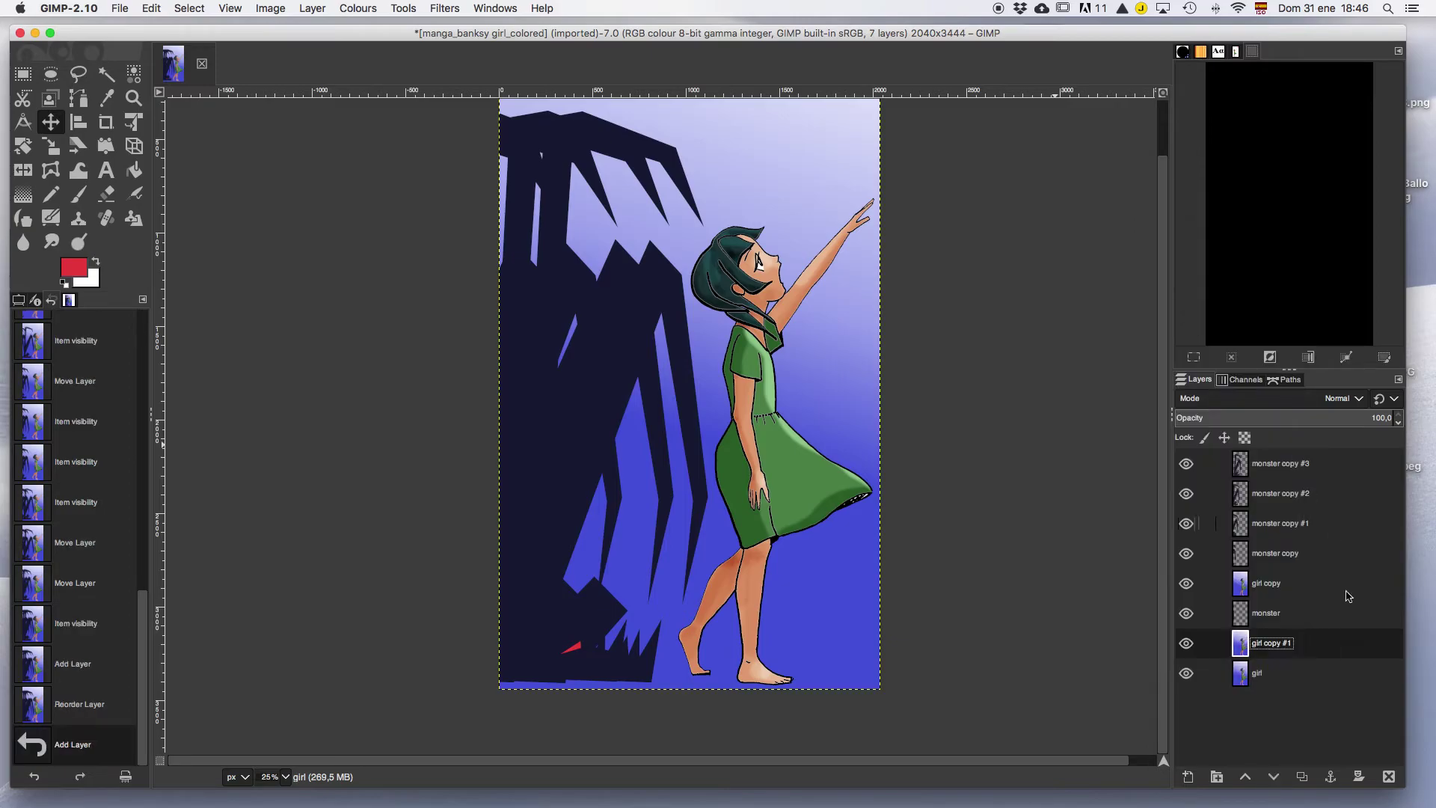
pyautogui.moveTo(1334, 645); pyautogui.dragTo(1307, 554)
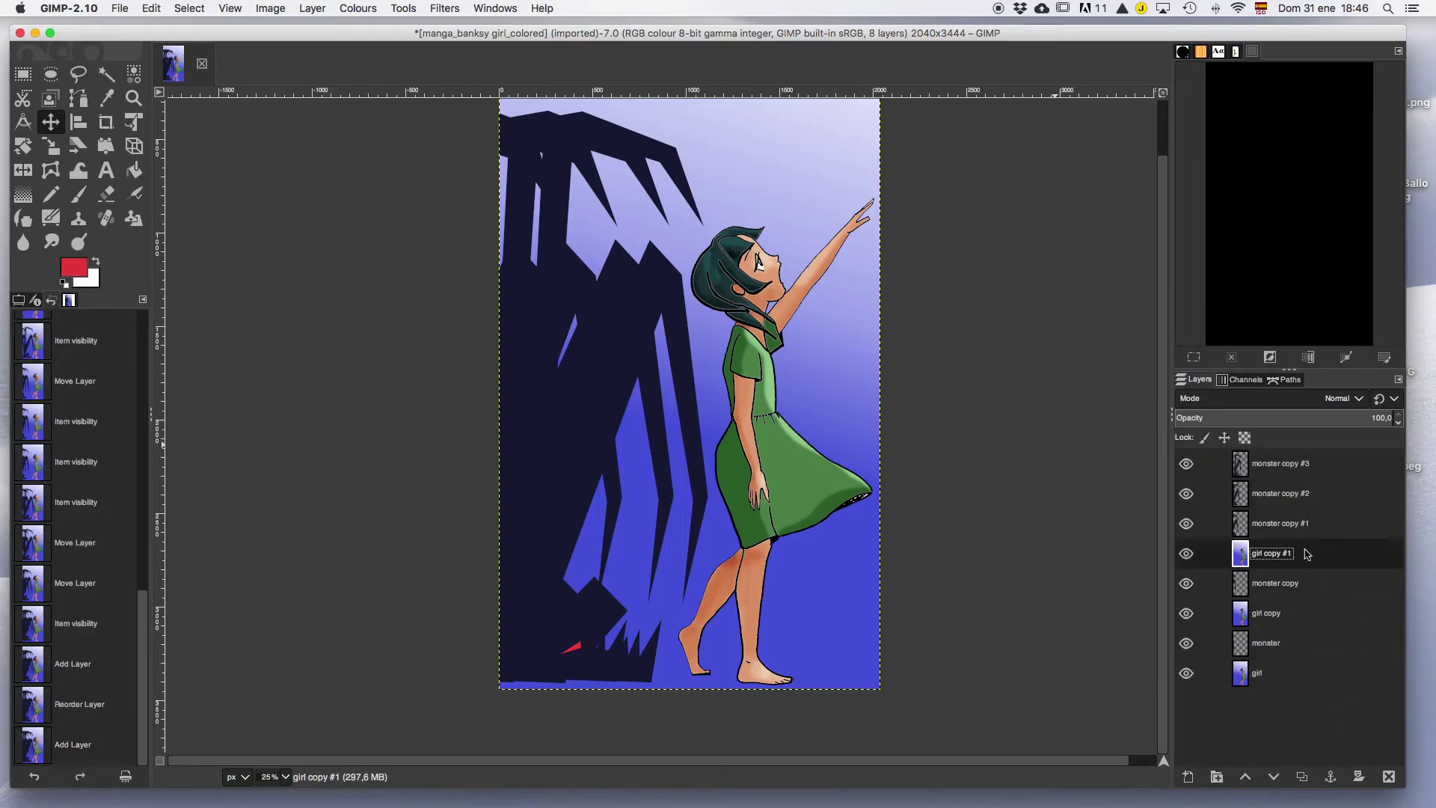
# Duplicate the girl layer twice more, placing one copy directly above monster copy #1 and the other directly above monster copy #2
pyautogui.rightClick(1309, 680)
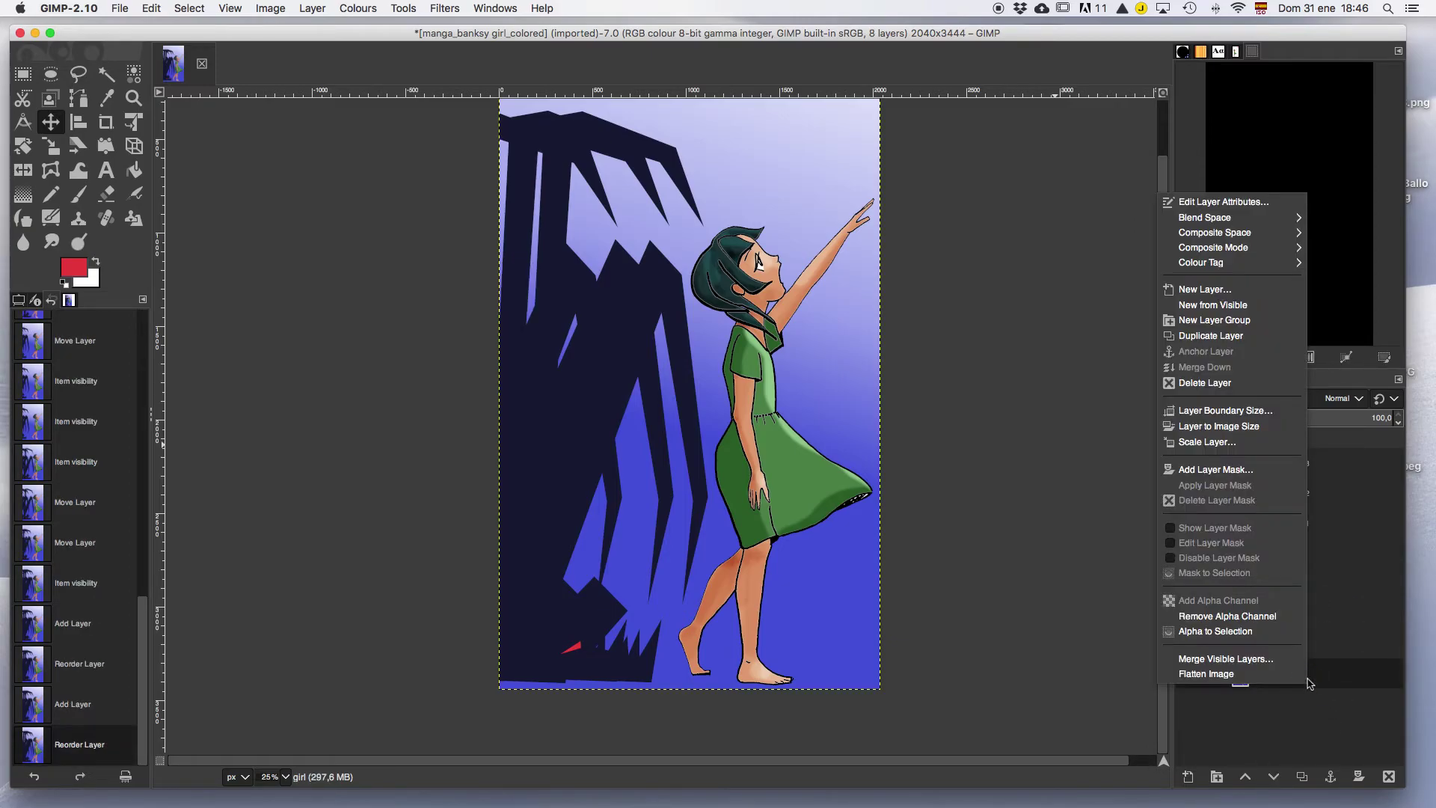
pyautogui.click(1206, 336)
pyautogui.moveTo(1307, 677); pyautogui.dragTo(1290, 515)
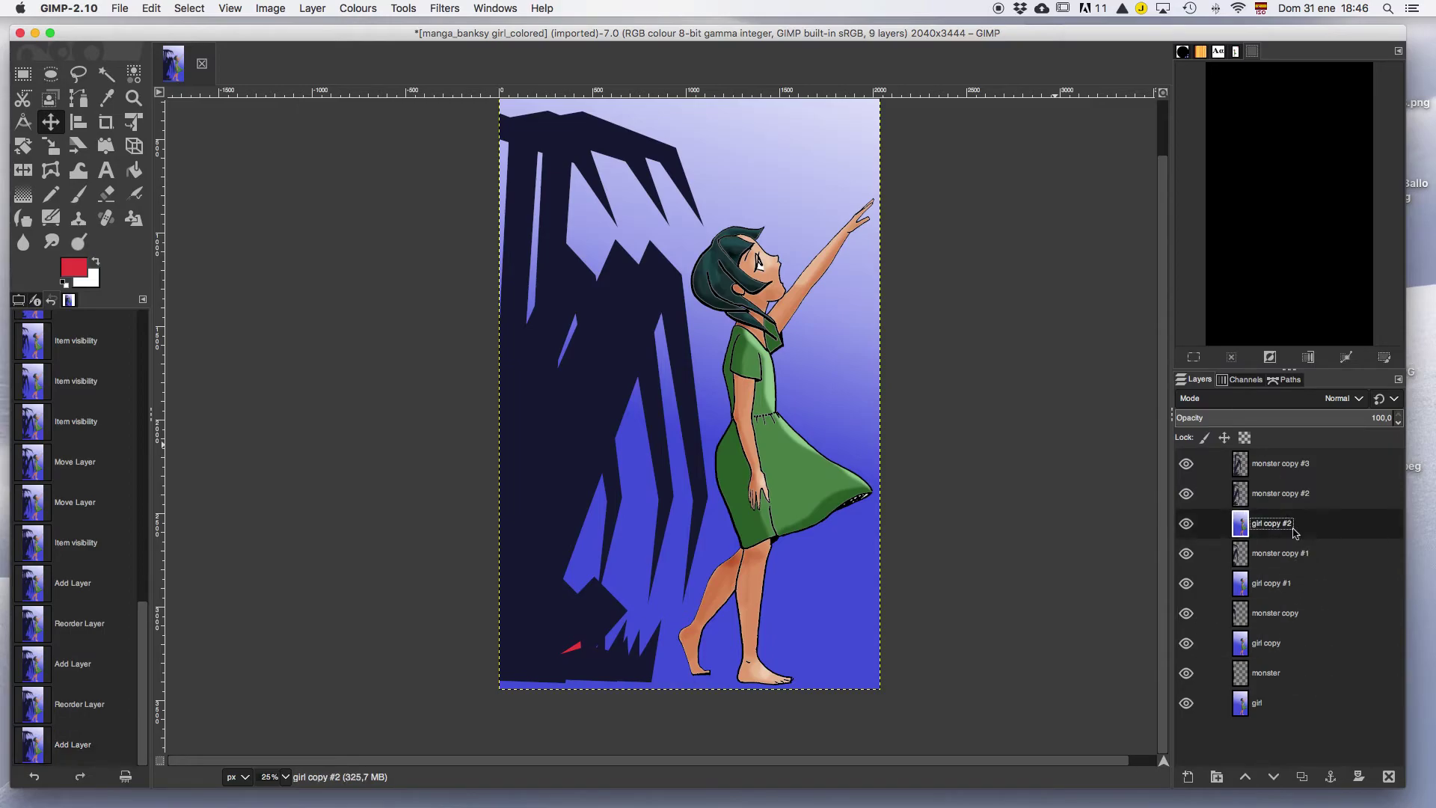
pyautogui.rightClick(1300, 717)
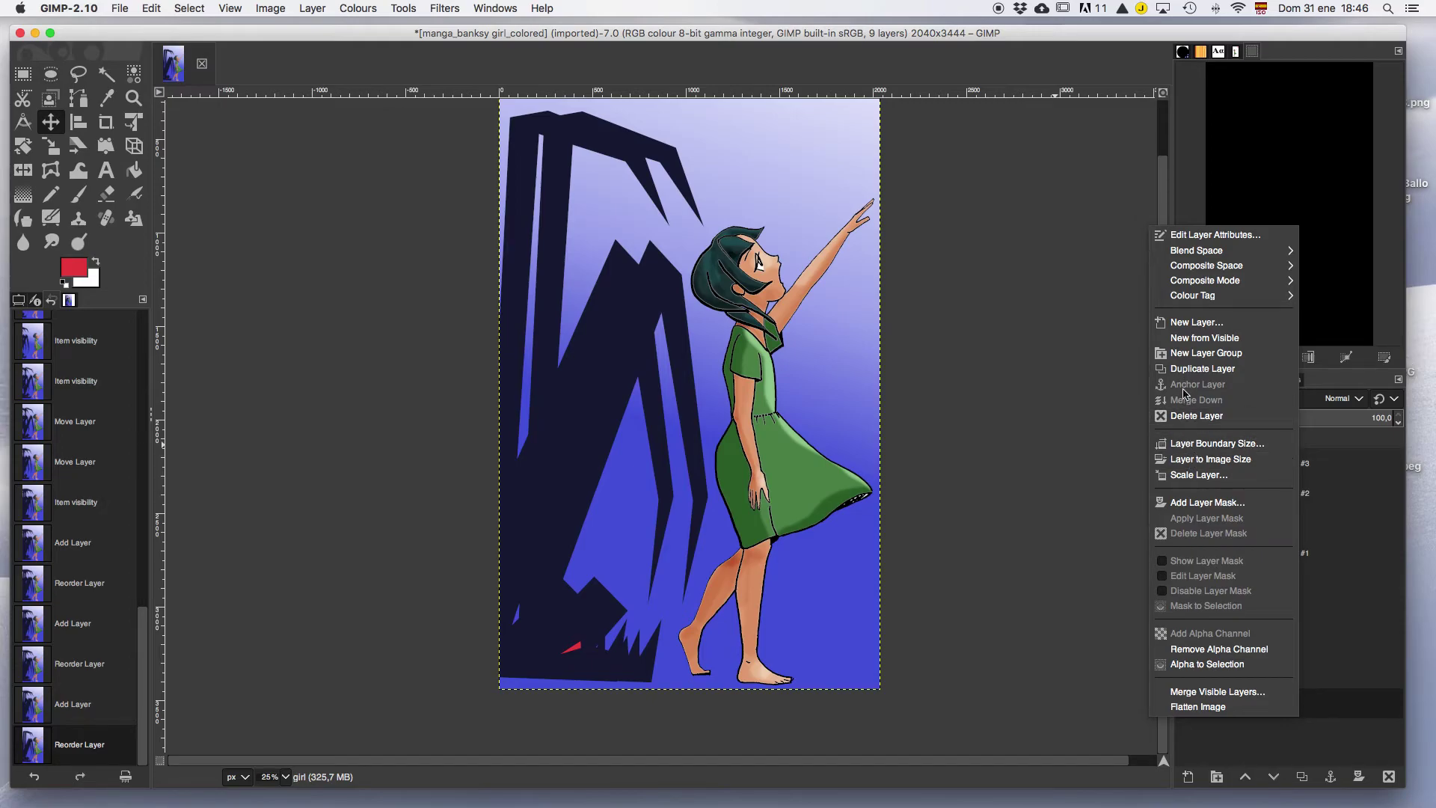
pyautogui.click(1203, 368)
pyautogui.moveTo(1330, 705); pyautogui.dragTo(1292, 479)
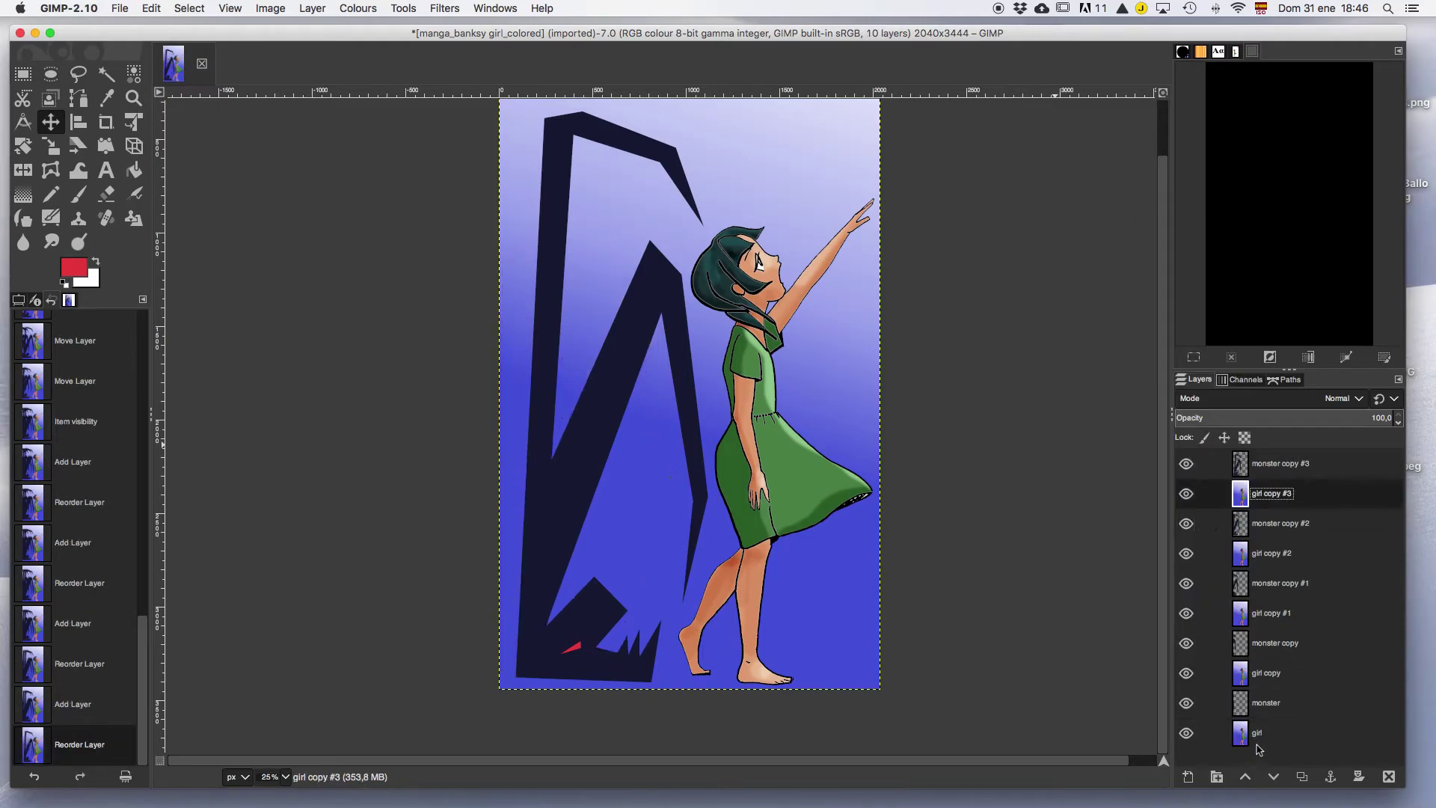
# Link the monster and girl layers and merge the monster down into girl
pyautogui.click(1207, 705)
pyautogui.click(1208, 734)
pyautogui.rightClick(1297, 718)
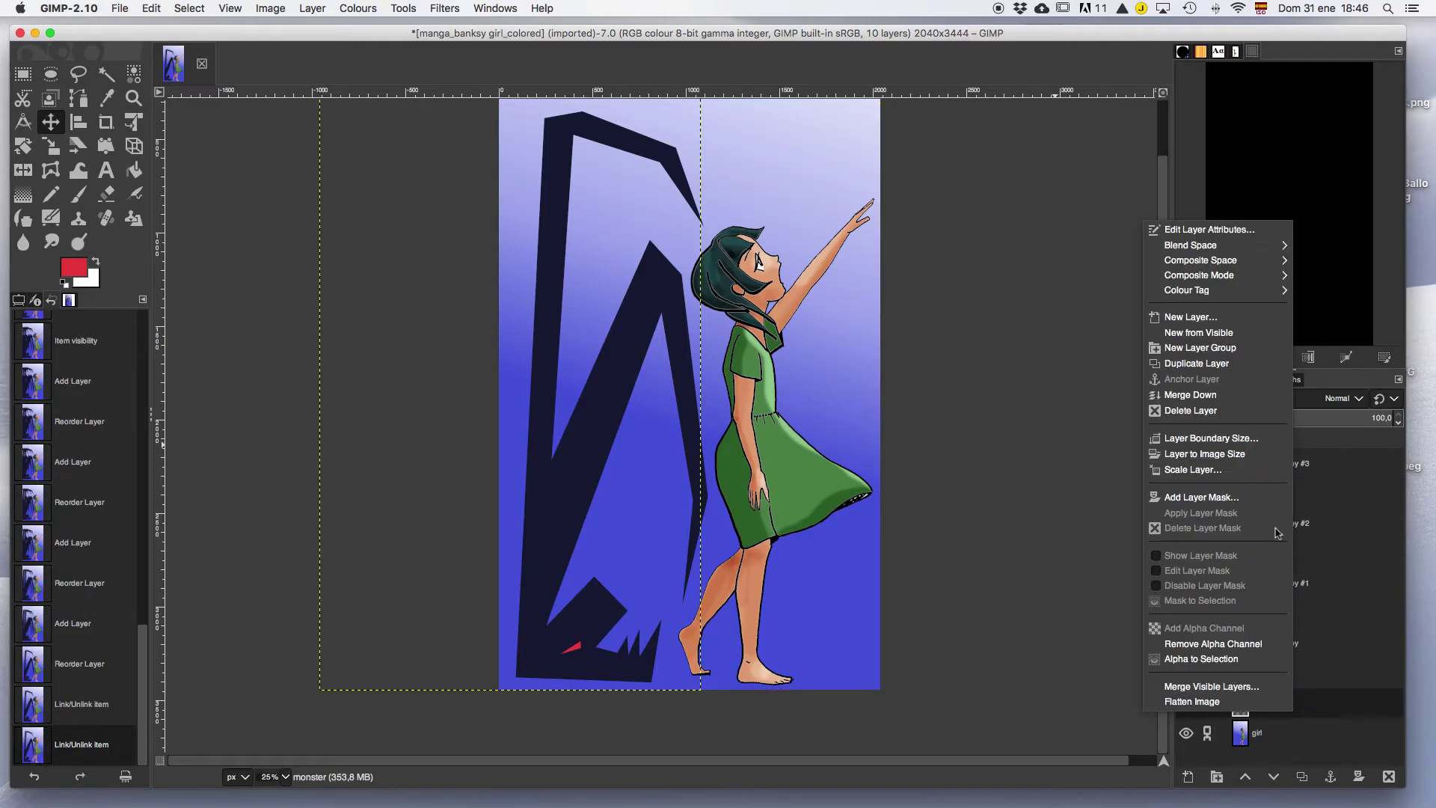
pyautogui.click(1190, 396)
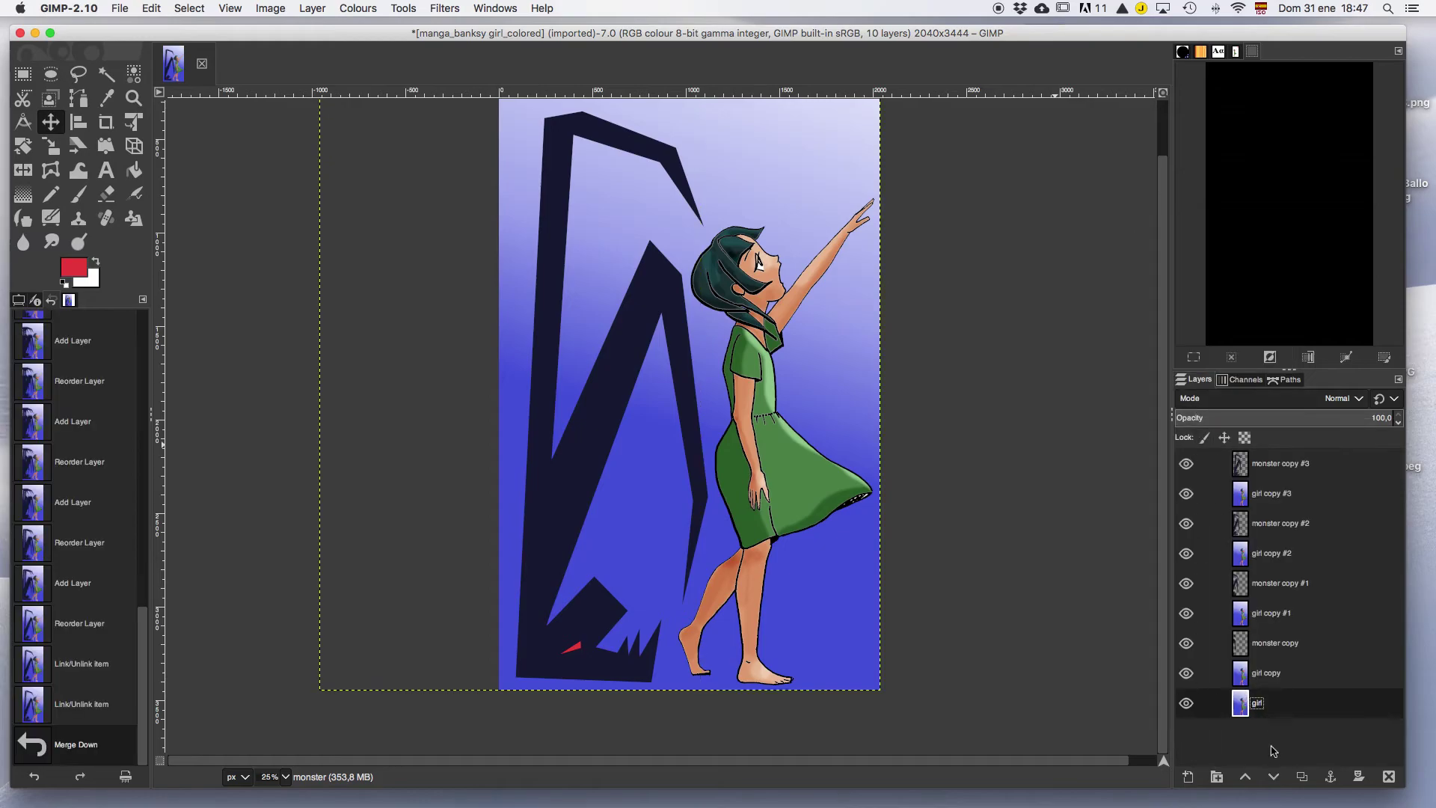
# Link monster copy with girl copy and merge it down into that girl layer
pyautogui.click(1293, 649)
pyautogui.click(1209, 676)
pyautogui.click(1207, 648)
pyautogui.rightClick(1301, 654)
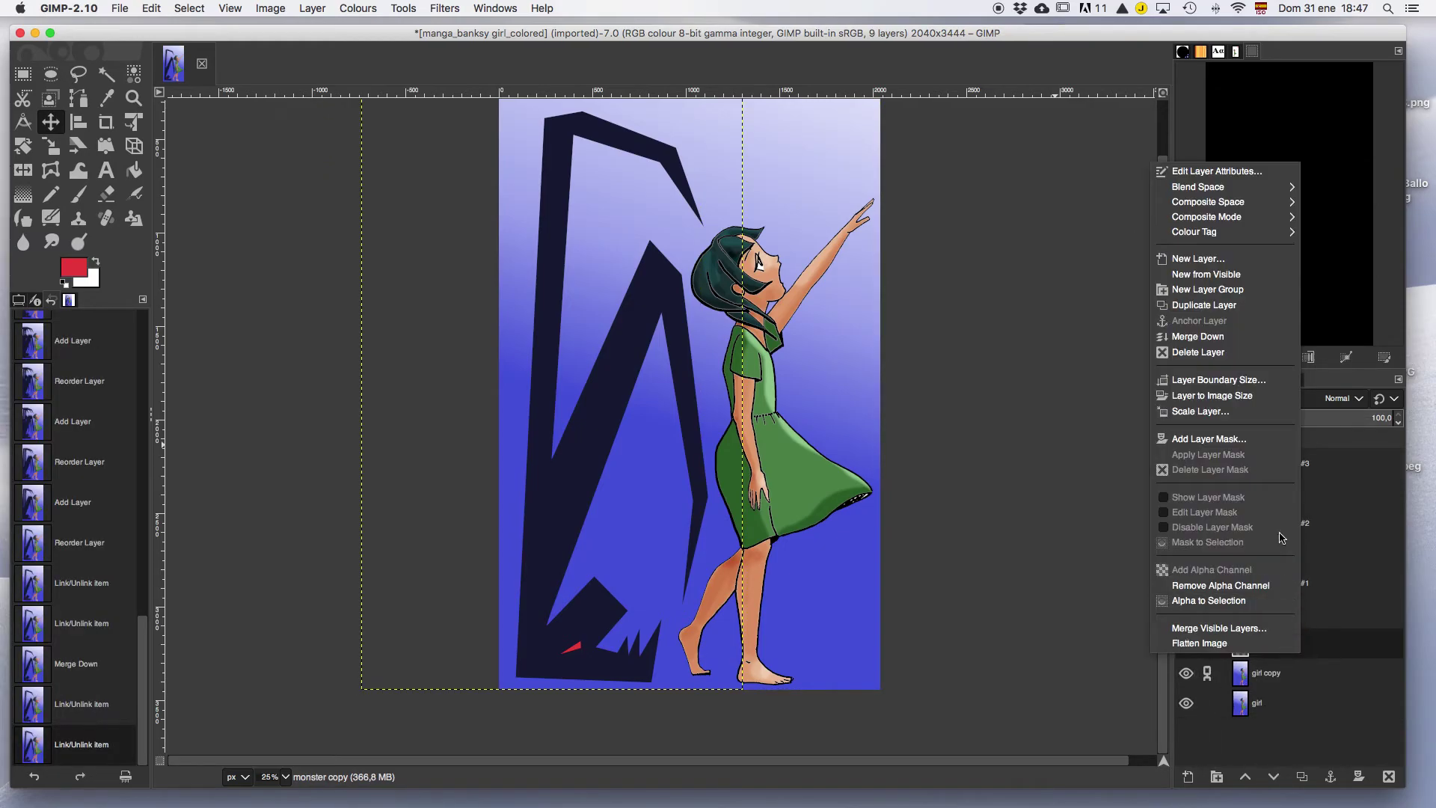
pyautogui.press('Return')
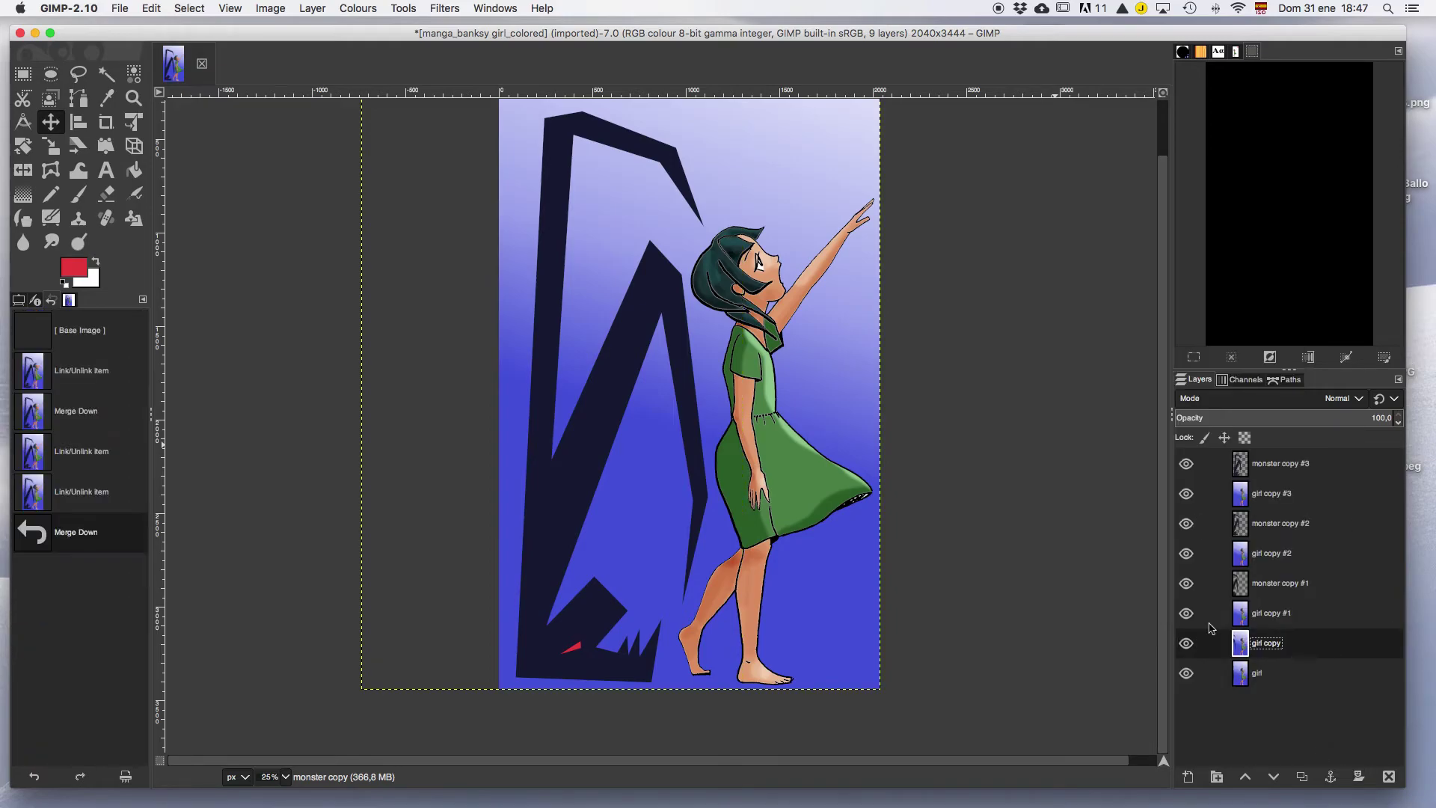
# Link monster copy #1 with girl copy #1 and merge it down into that girl layer
pyautogui.click(1297, 617)
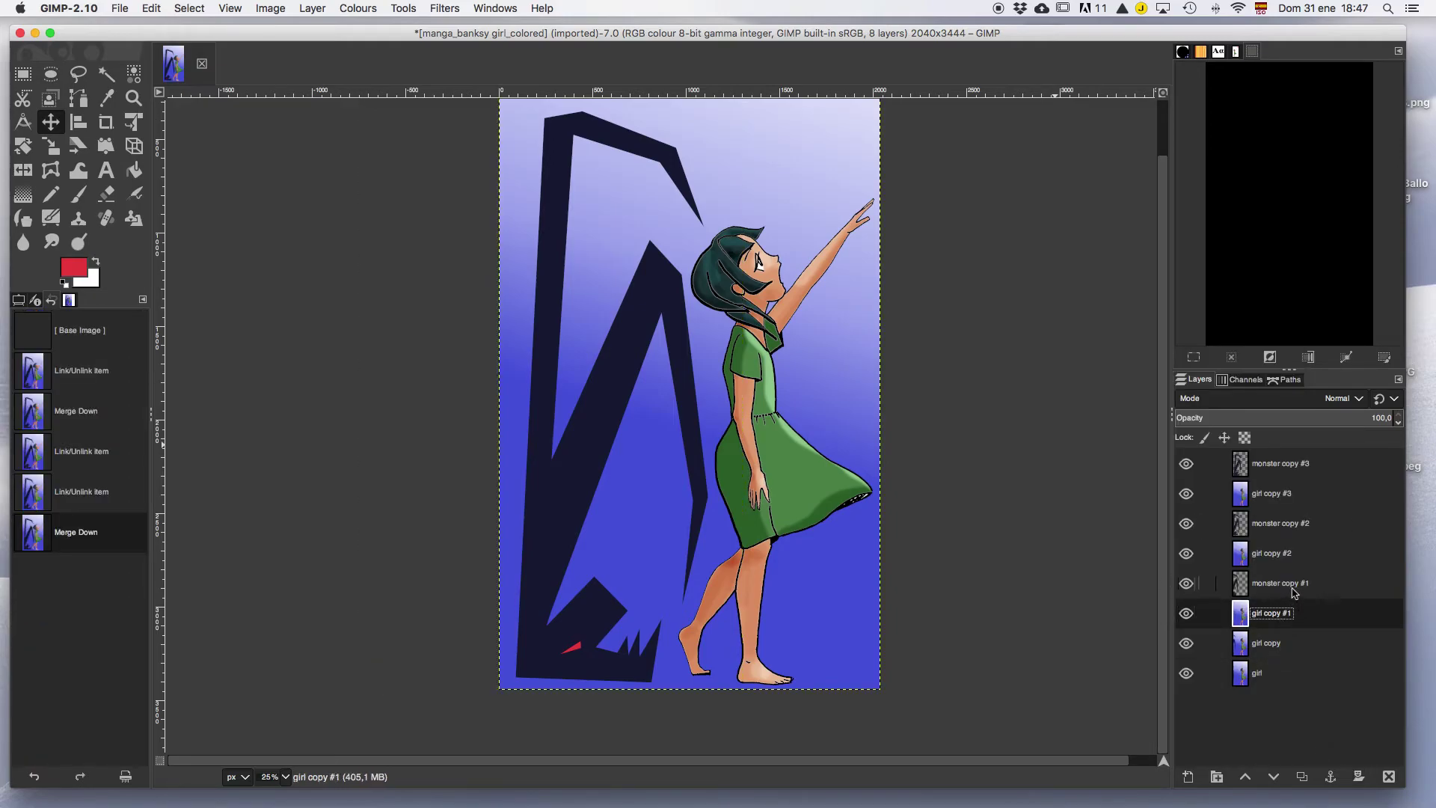
pyautogui.click(1293, 590)
pyautogui.click(1208, 585)
pyautogui.click(1208, 614)
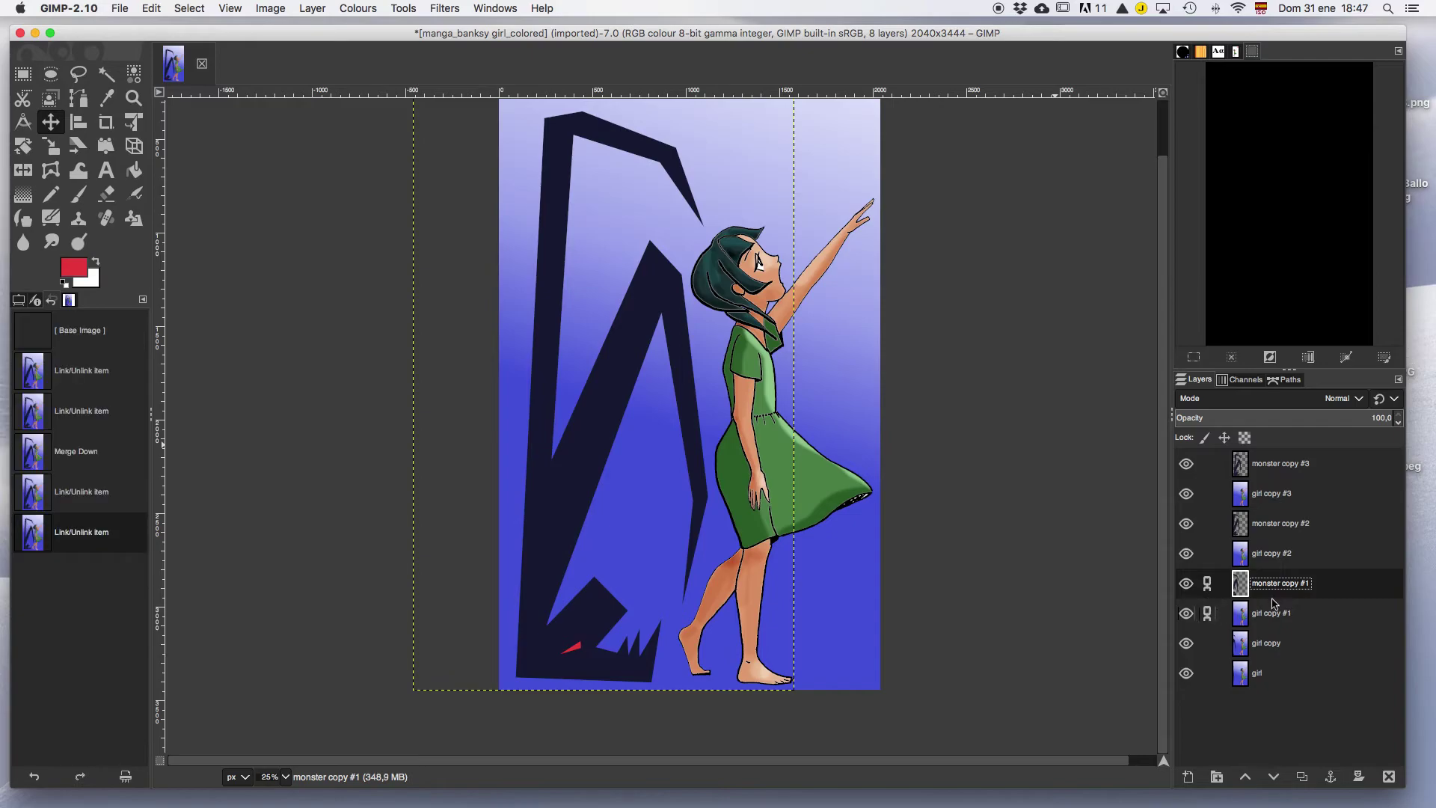
pyautogui.rightClick(1311, 587)
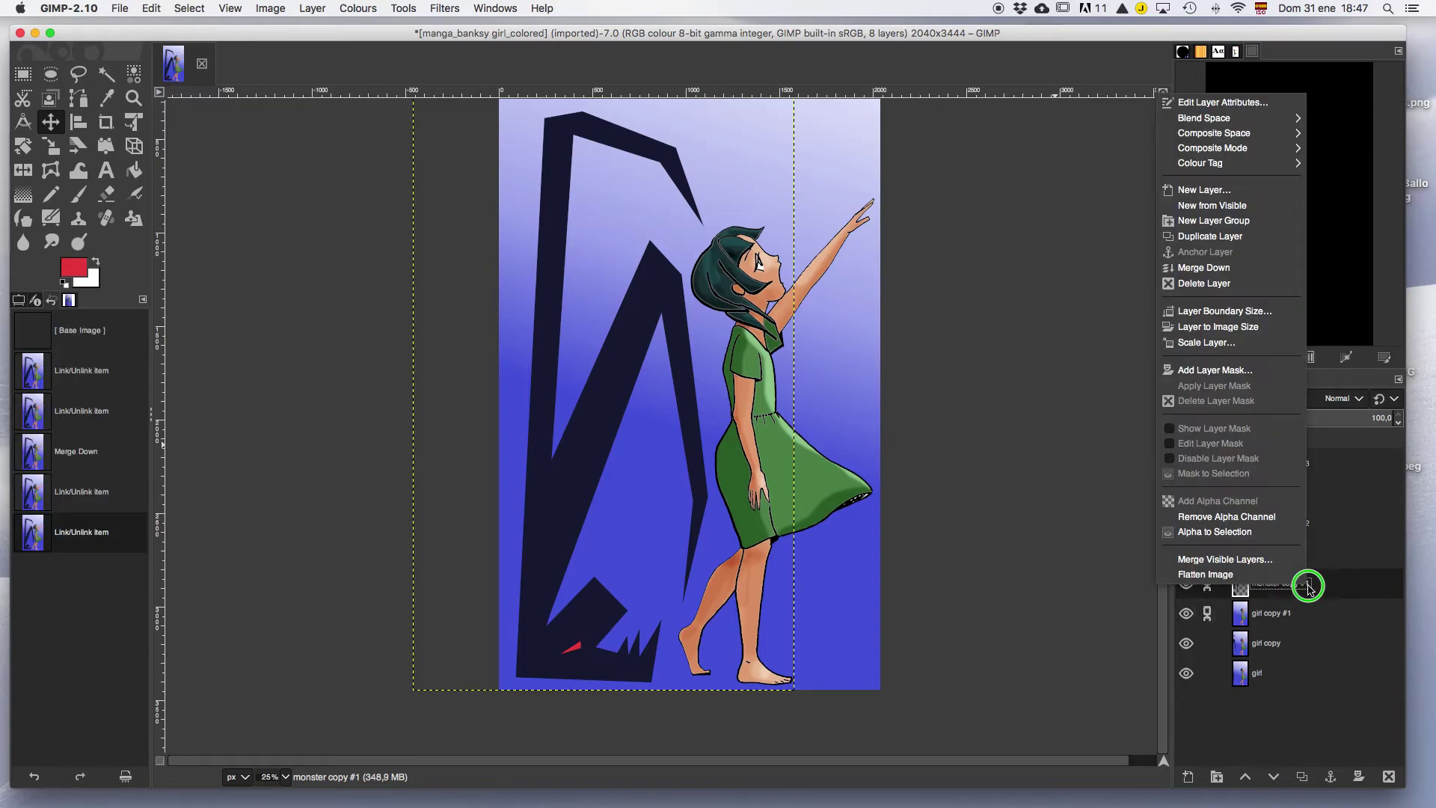
pyautogui.click(1204, 268)
# Link monster copy #2 with girl copy #2 and merge it down into that girl layer
pyautogui.click(1309, 525)
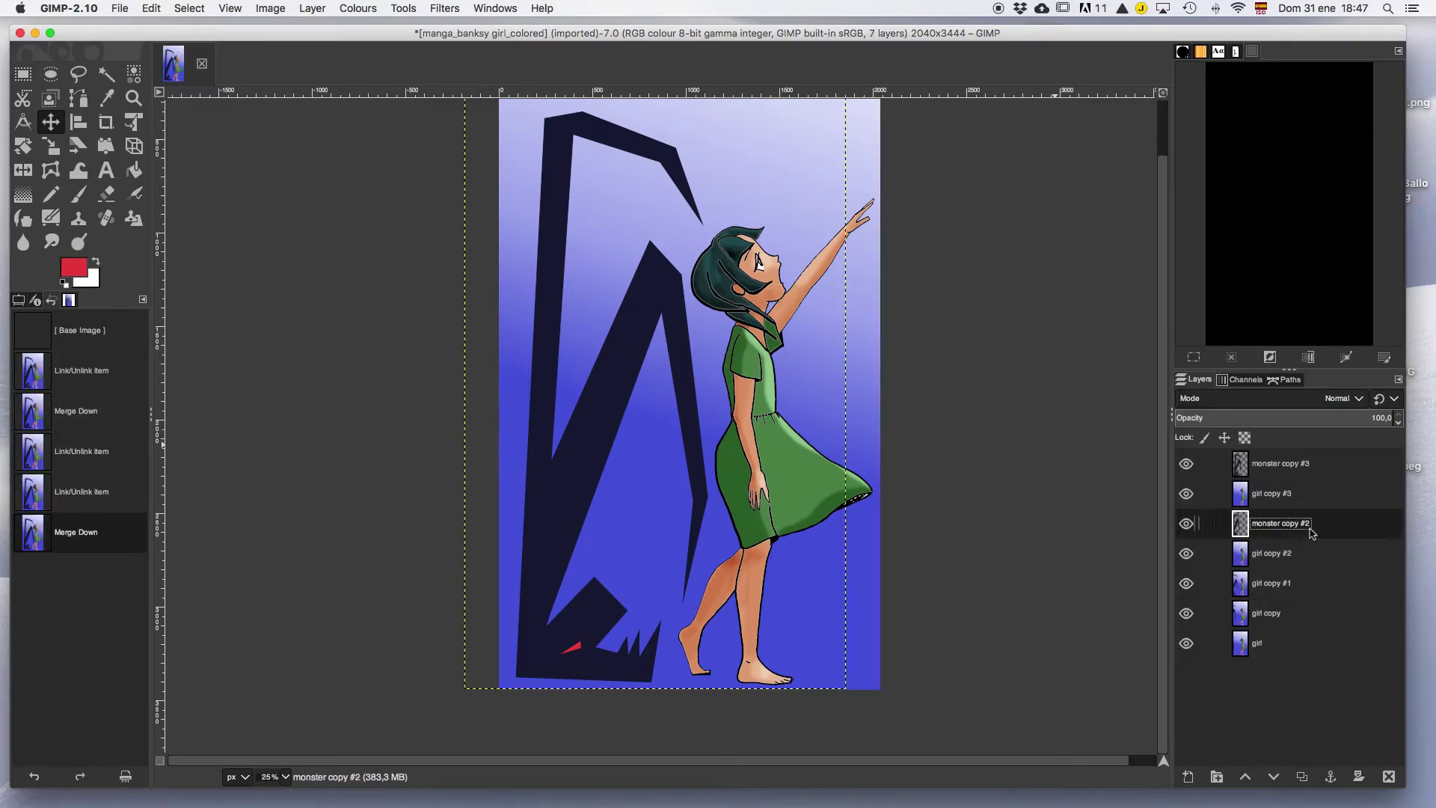
pyautogui.click(1208, 525)
pyautogui.click(1209, 553)
pyautogui.rightClick(1316, 532)
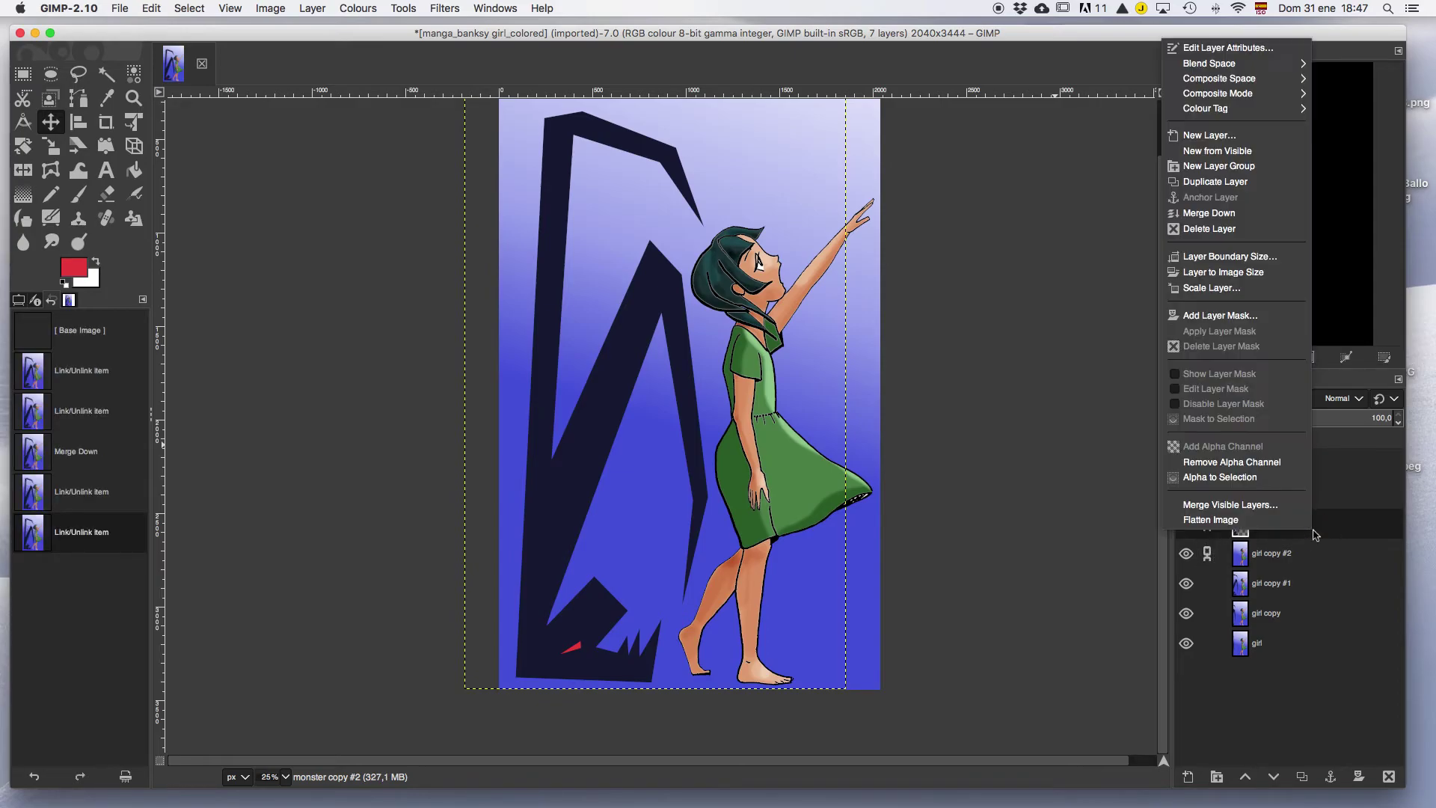
pyautogui.click(1210, 215)
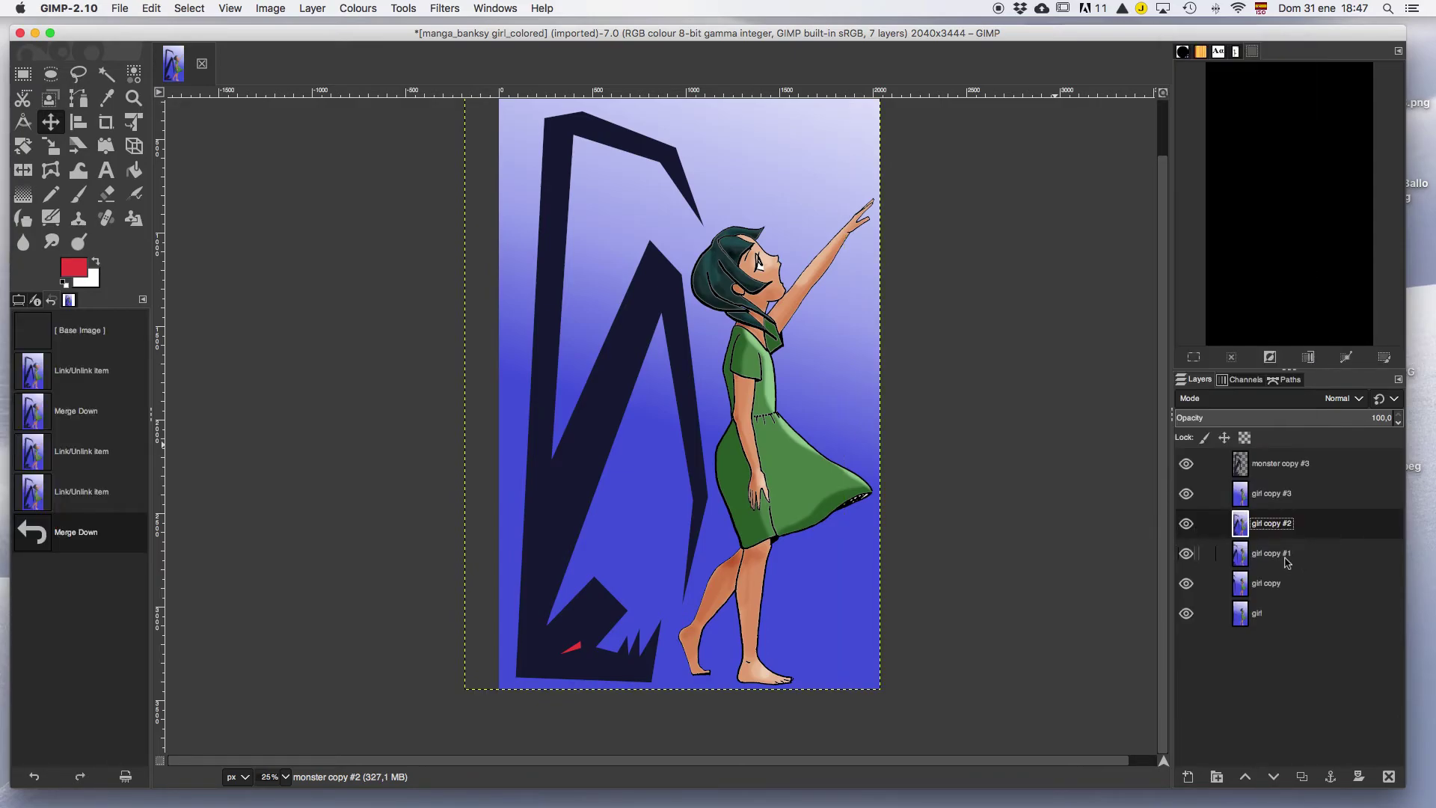
# Link monster copy #3 with girl copy #3 and merge it down into that girl layer
pyautogui.click(1335, 502)
pyautogui.click(1207, 494)
pyautogui.click(1207, 463)
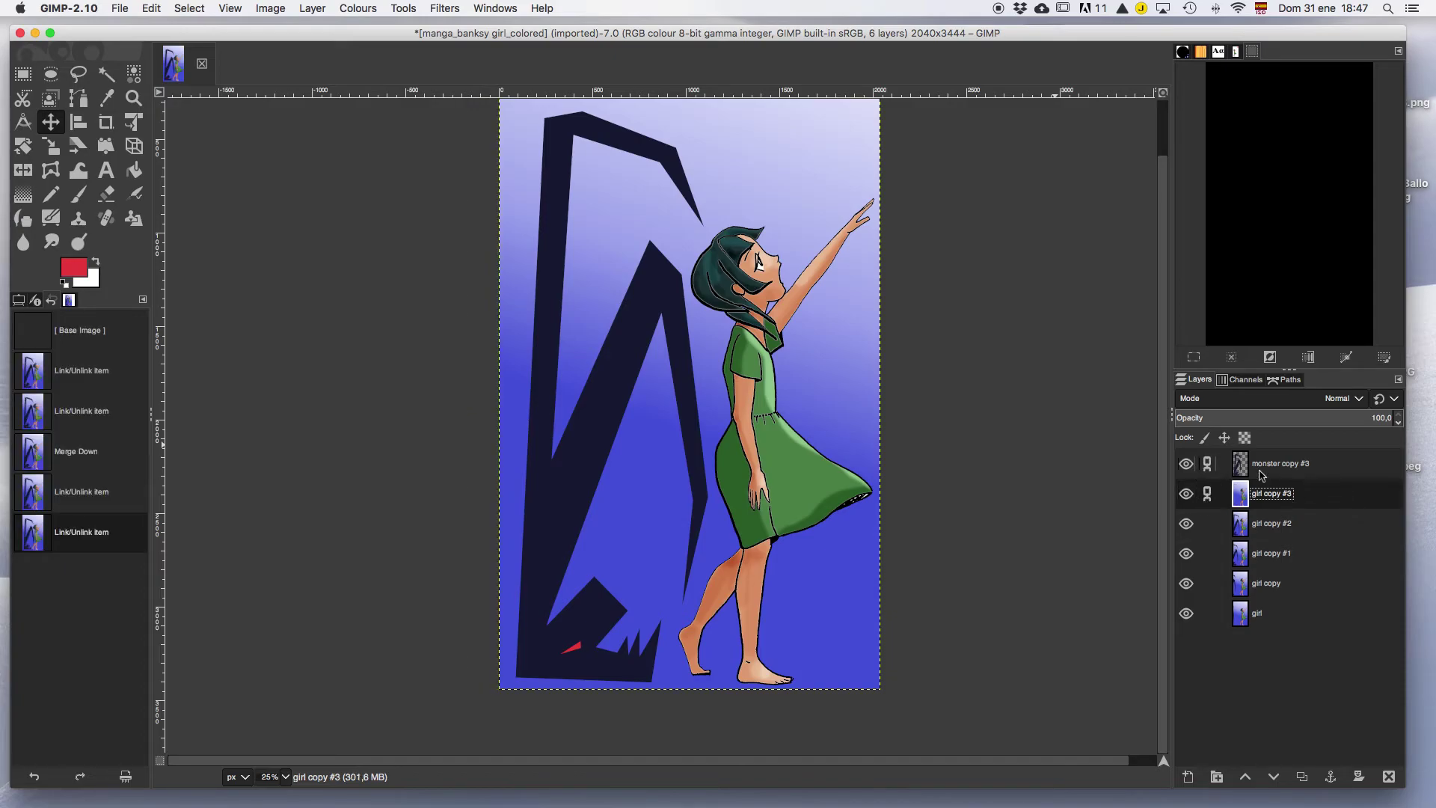
pyautogui.rightClick(1339, 476)
pyautogui.click(1223, 179)
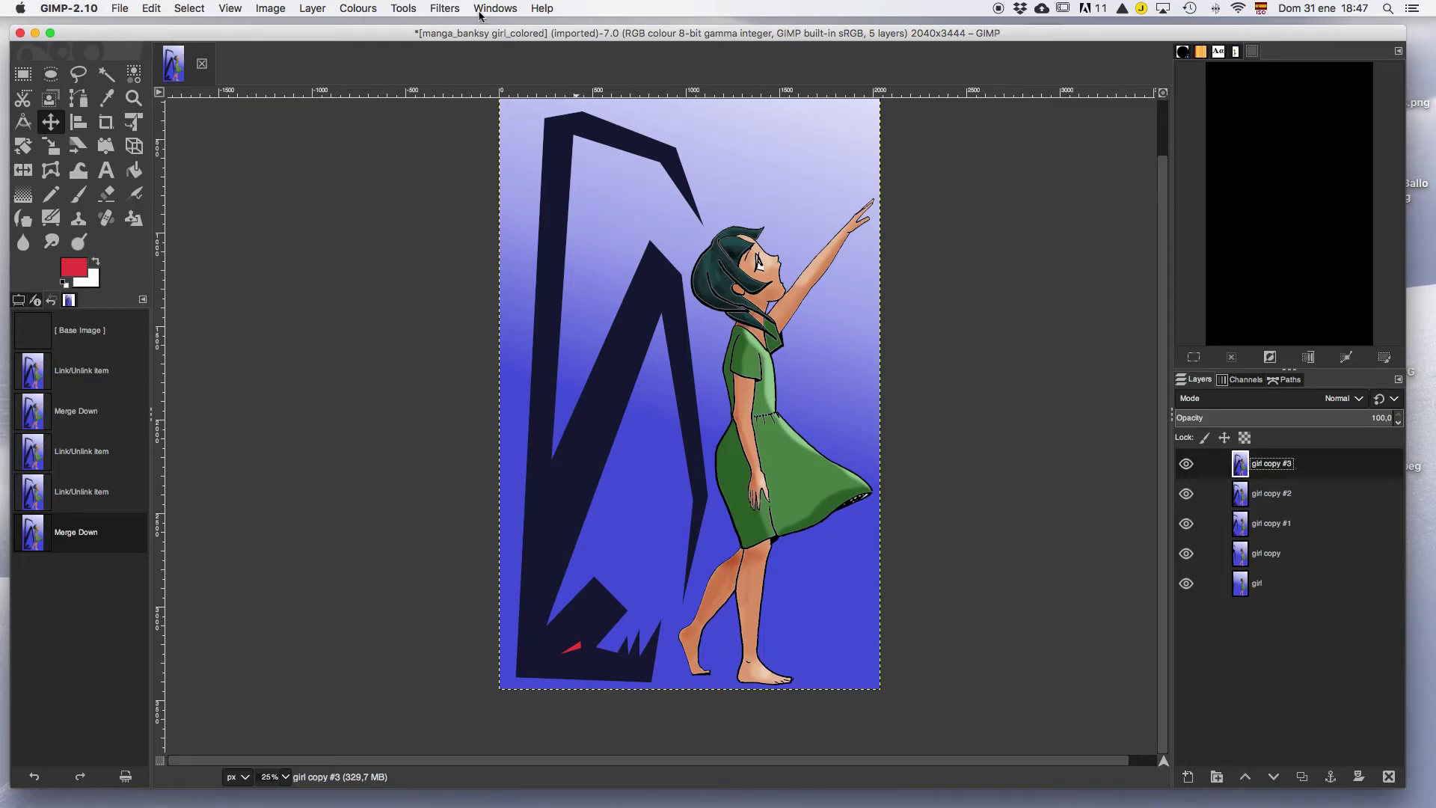
# Play the animation of the merged frames in the playback preview at 51% zoom and close the preview
pyautogui.click(445, 8)
pyautogui.moveTo(478, 276)
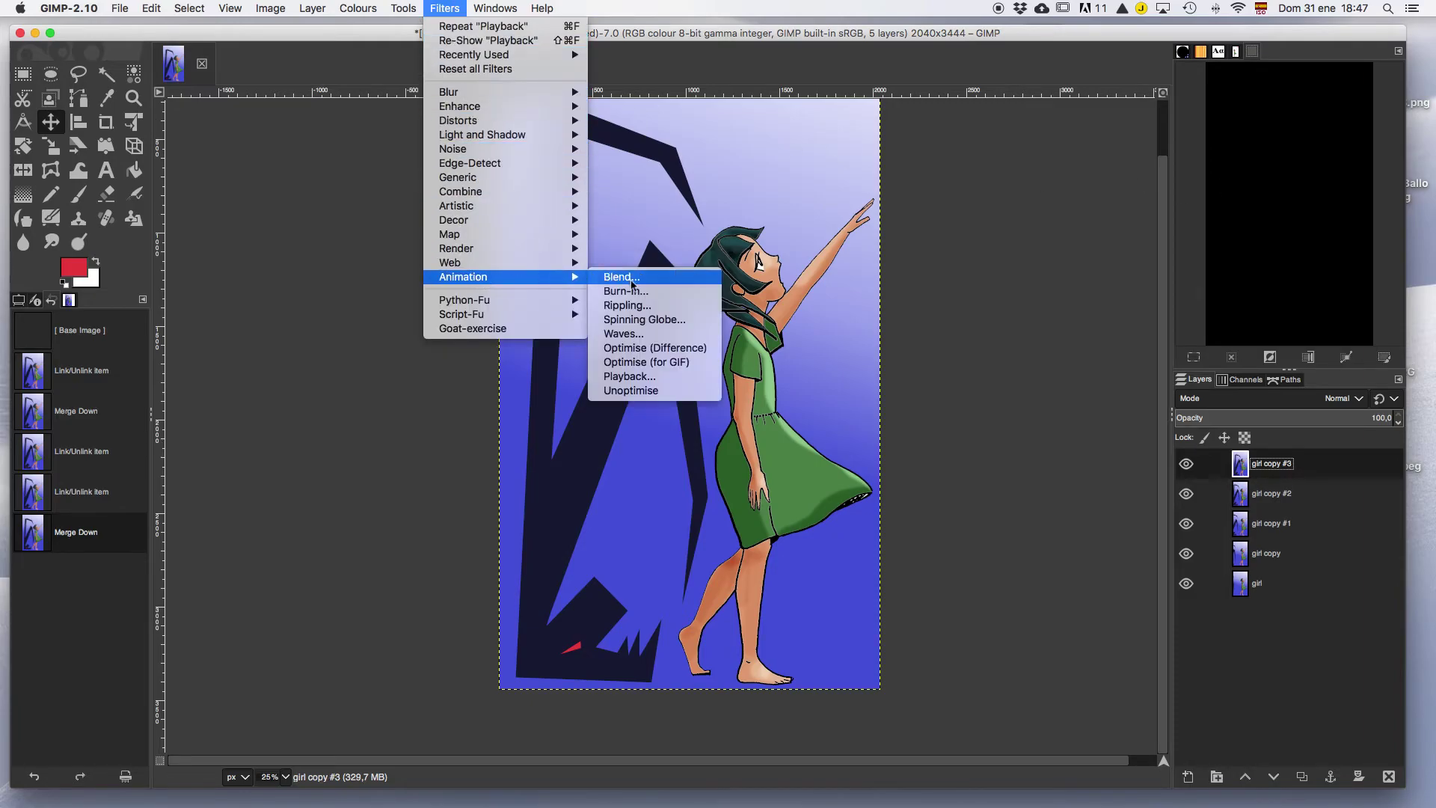
pyautogui.click(627, 377)
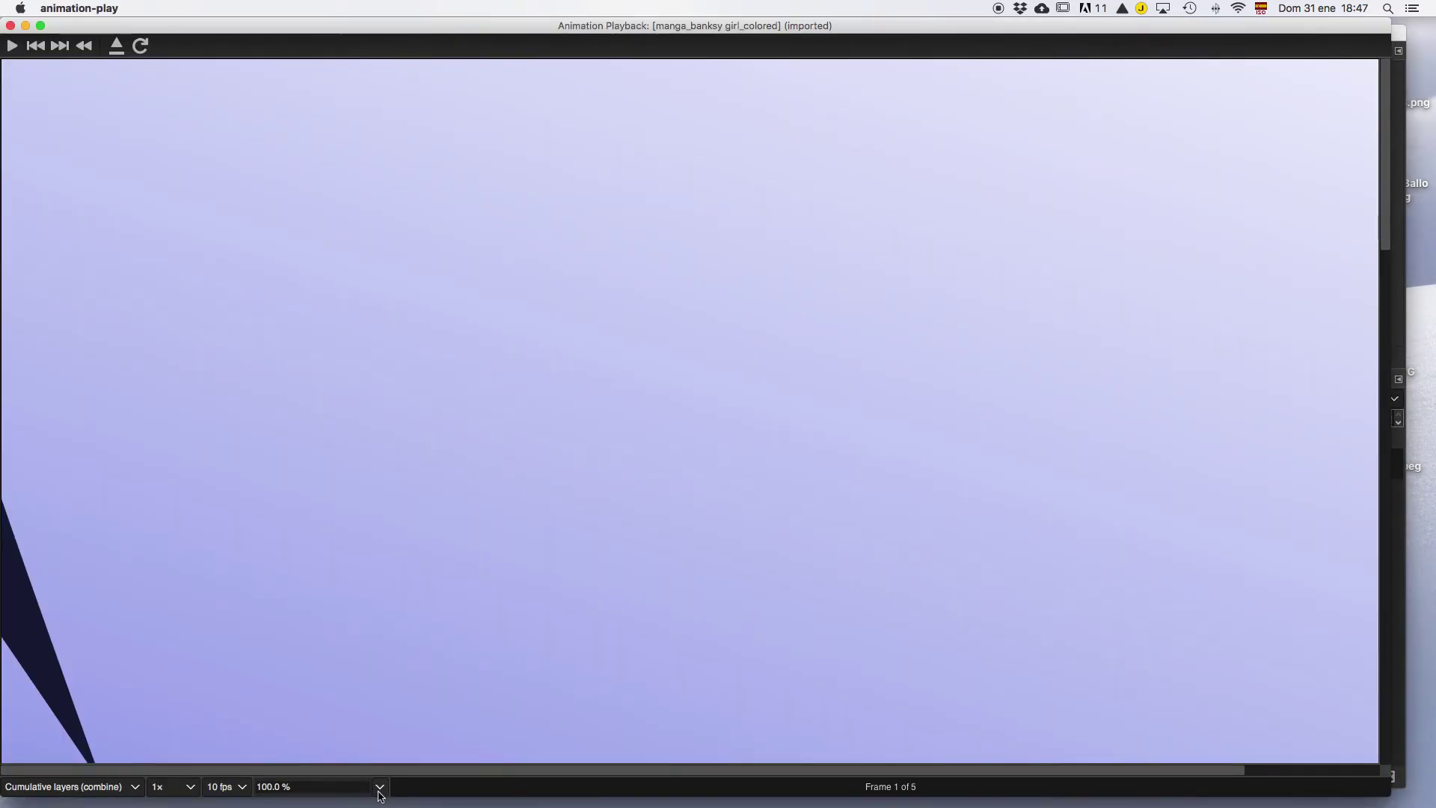
pyautogui.click(380, 795)
pyautogui.click(346, 718)
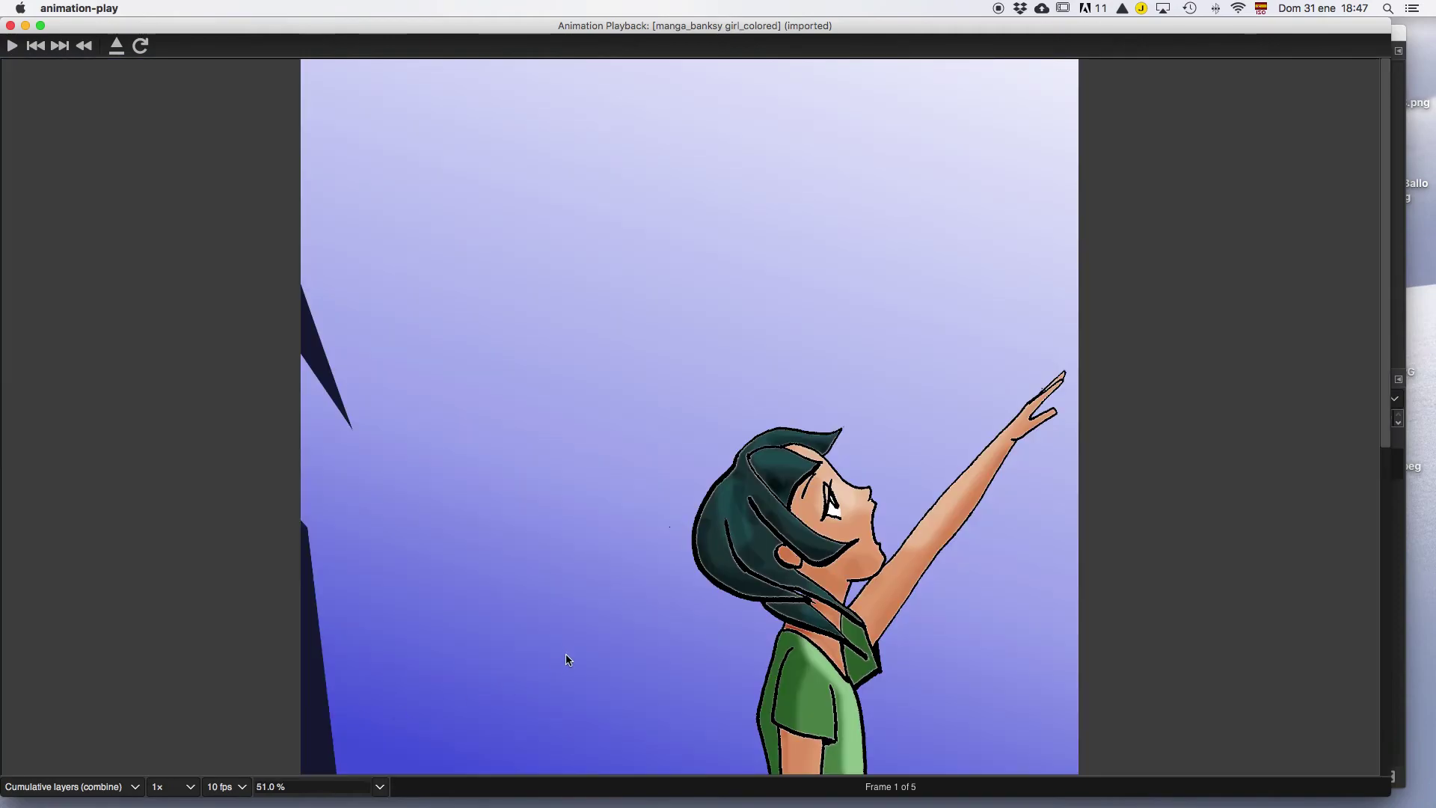
pyautogui.scroll(-10, 566, 661)
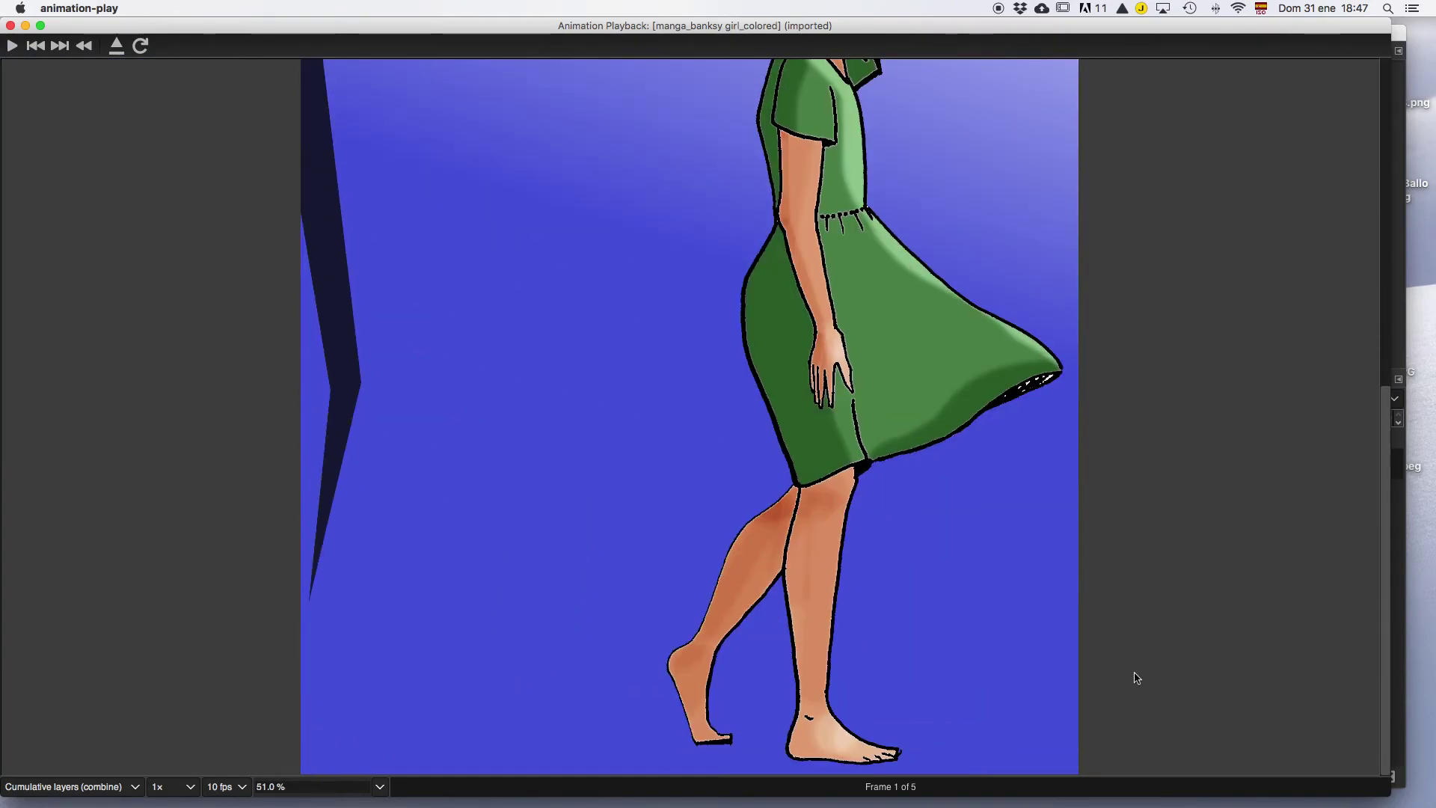
pyautogui.click(12, 46)
pyautogui.click(9, 26)
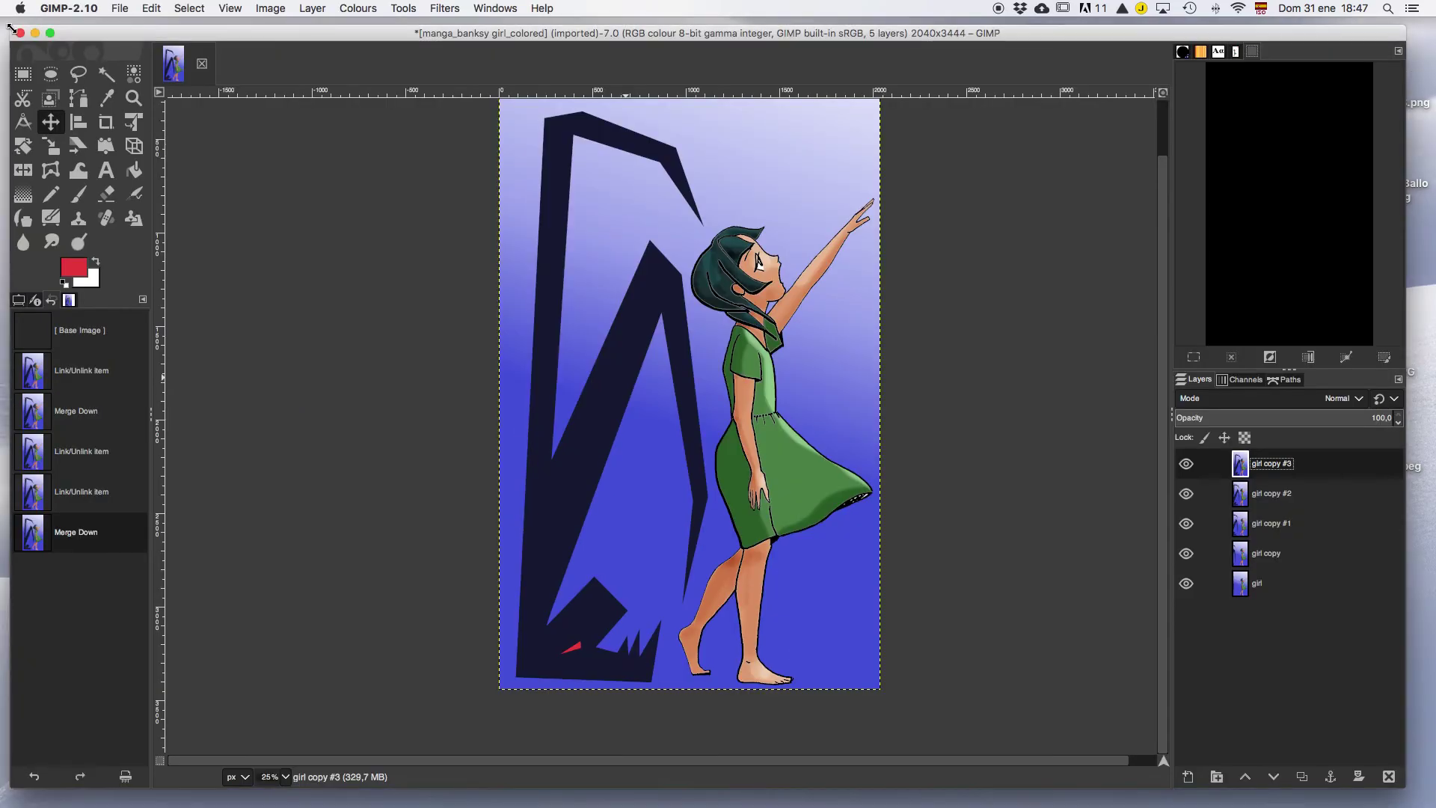
# Fit the layers girl copy #3, girl copy #2, girl copy #1, girl copy and girl to the image size
pyautogui.rightClick(1380, 474)
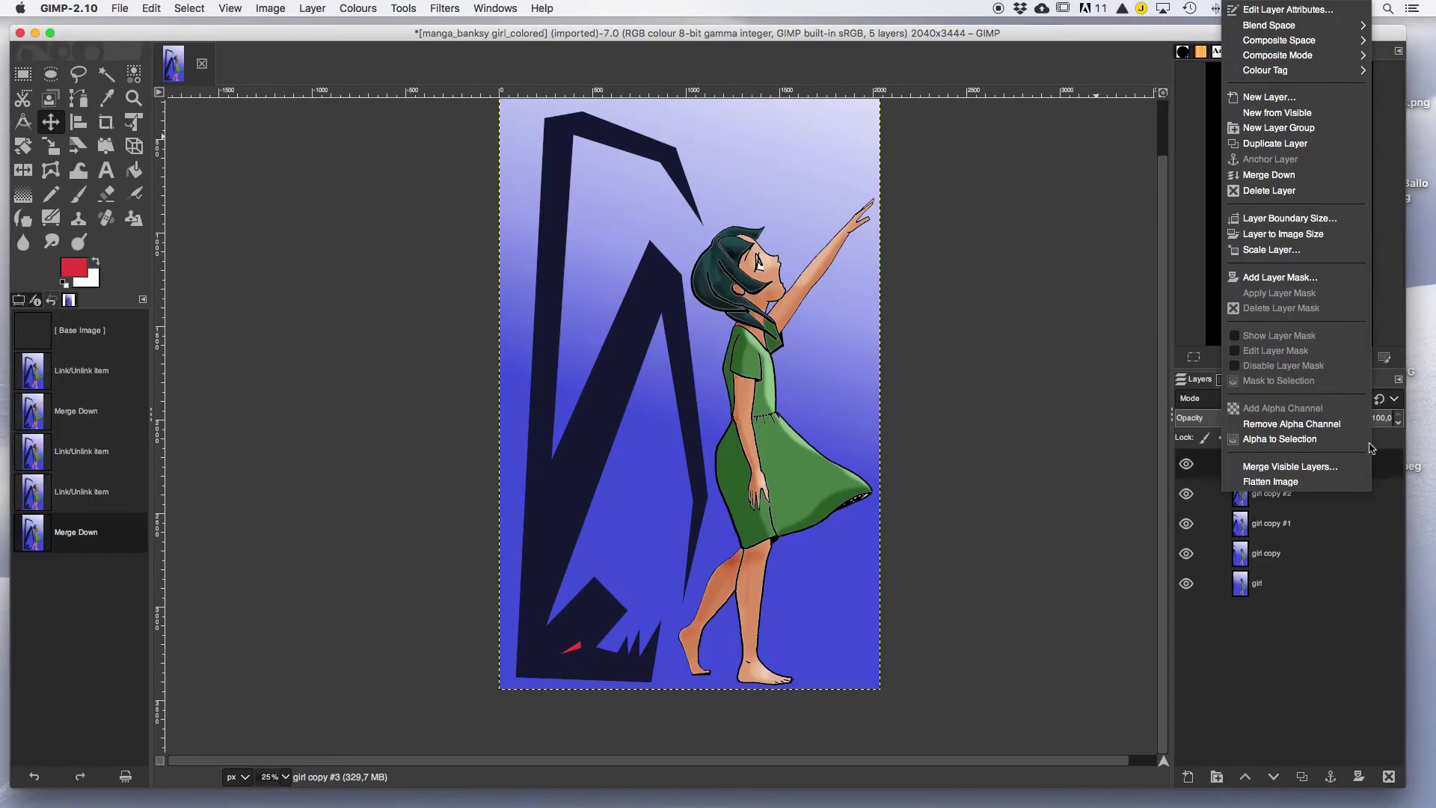
pyautogui.click(1285, 234)
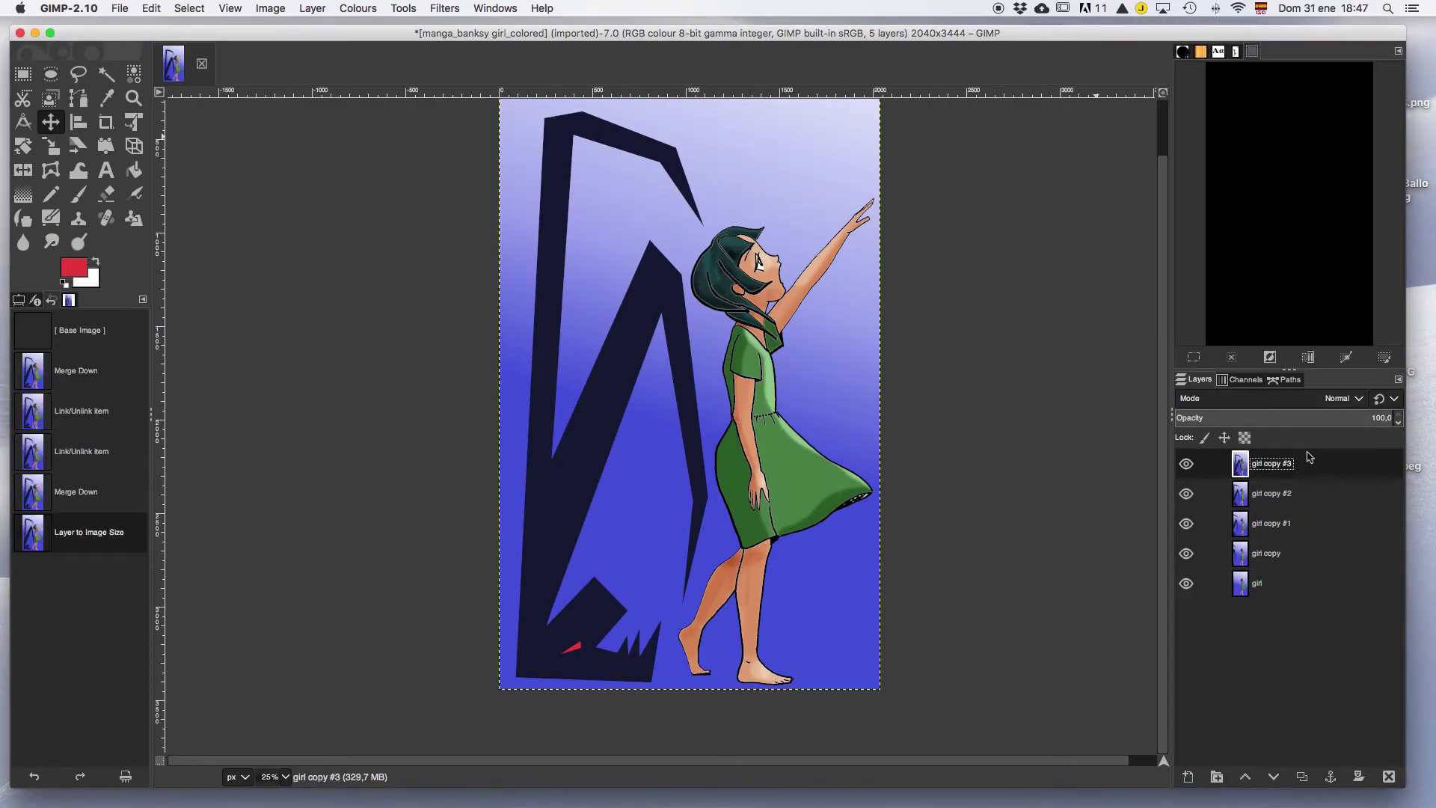
pyautogui.rightClick(1313, 495)
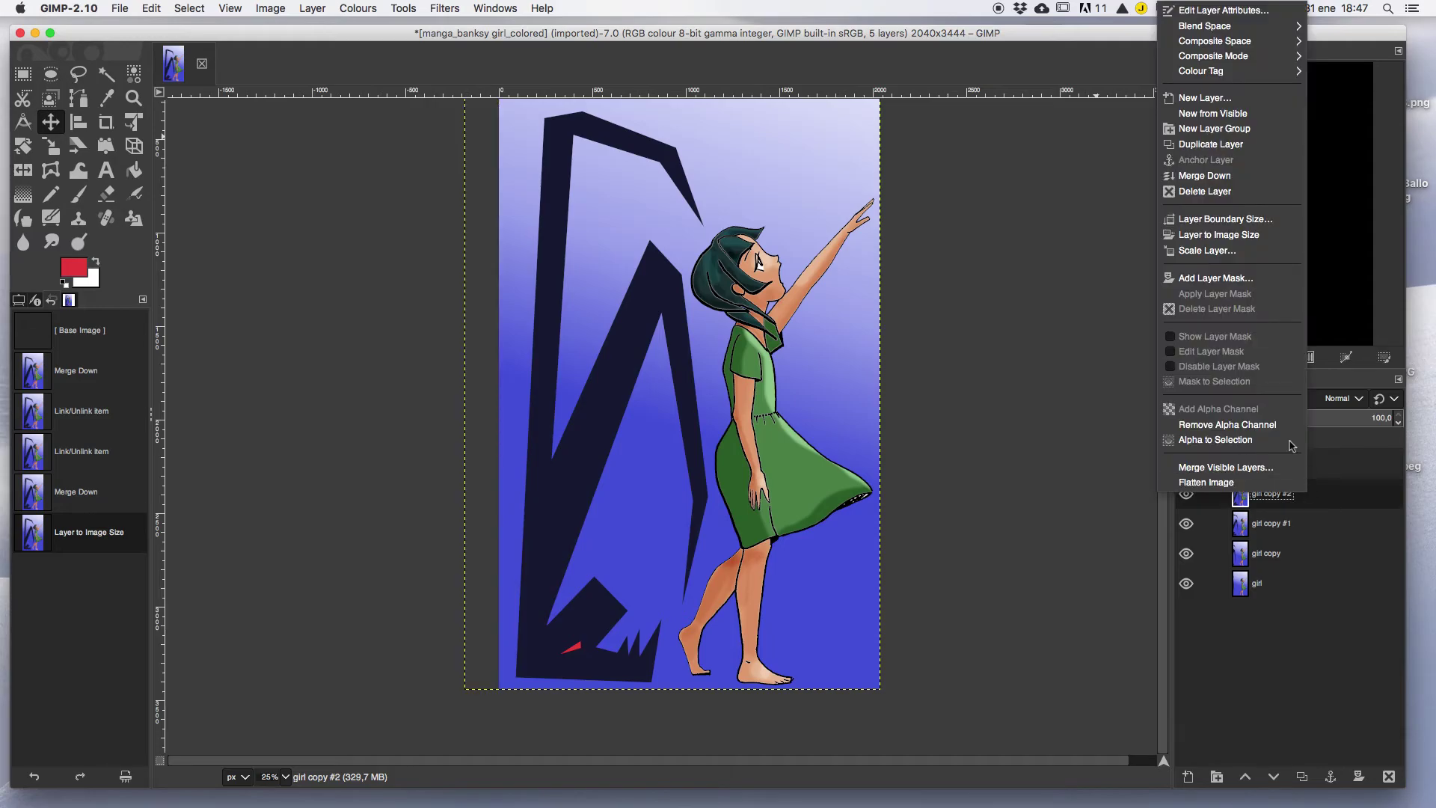
pyautogui.click(1224, 241)
pyautogui.rightClick(1304, 529)
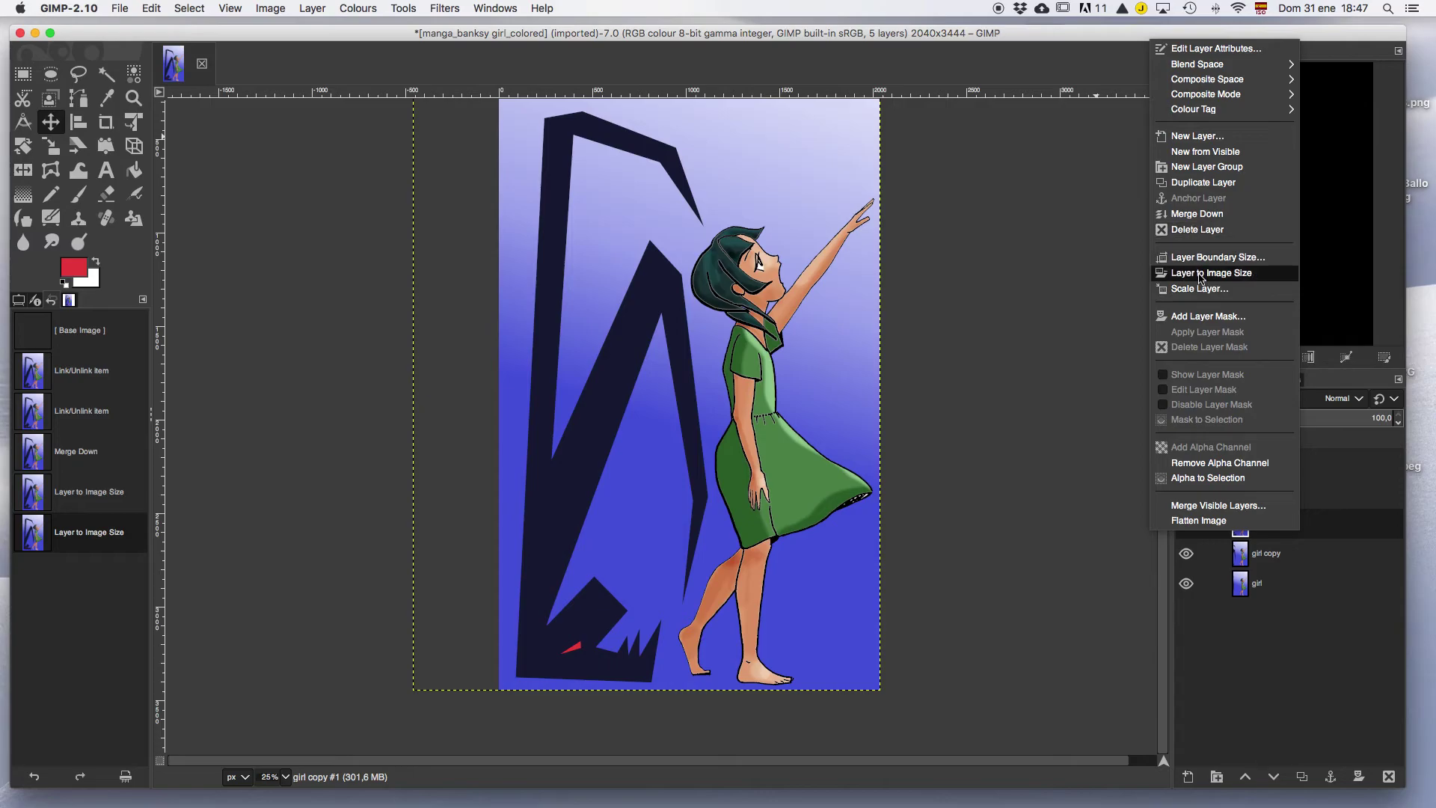
pyautogui.click(1201, 274)
pyautogui.rightClick(1310, 564)
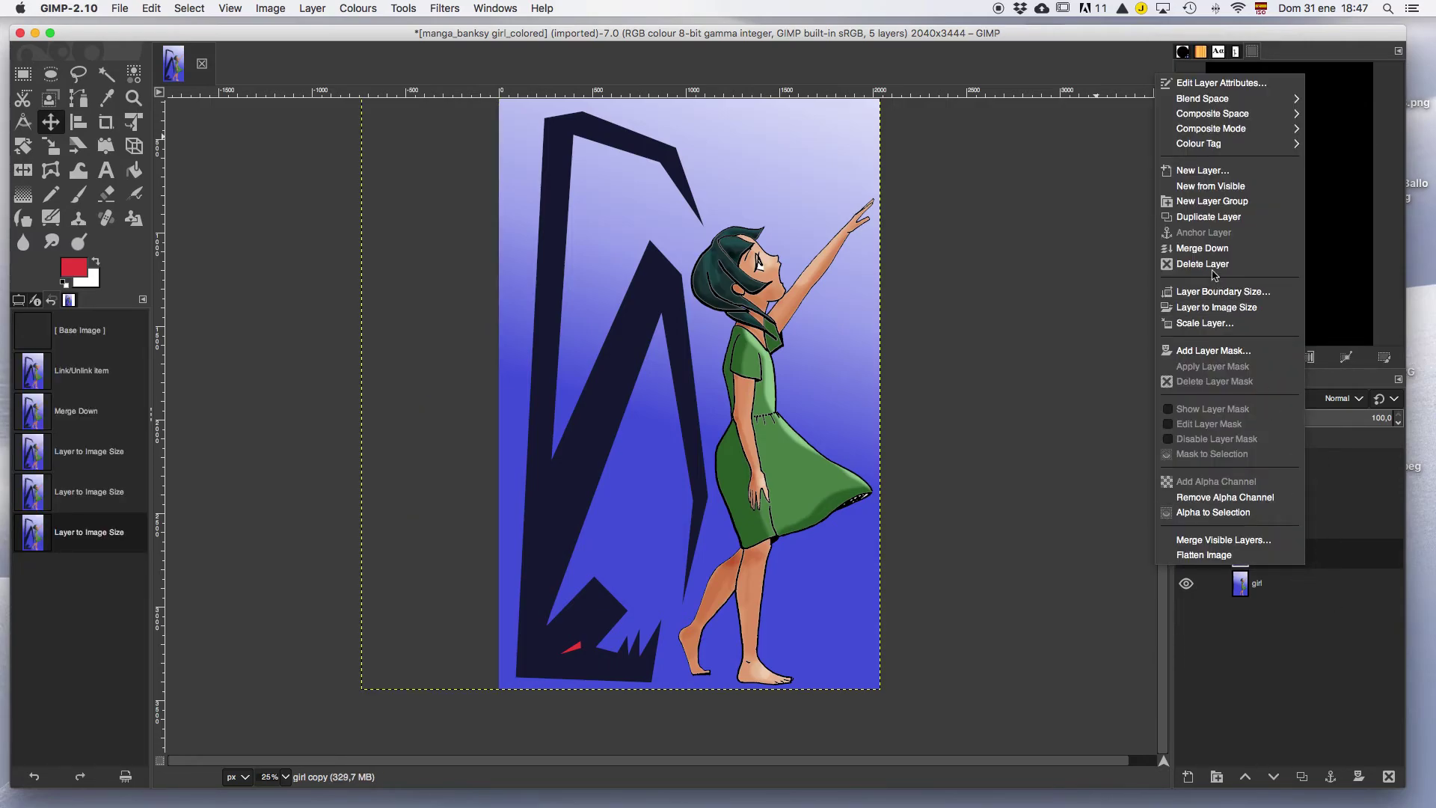
pyautogui.click(1204, 307)
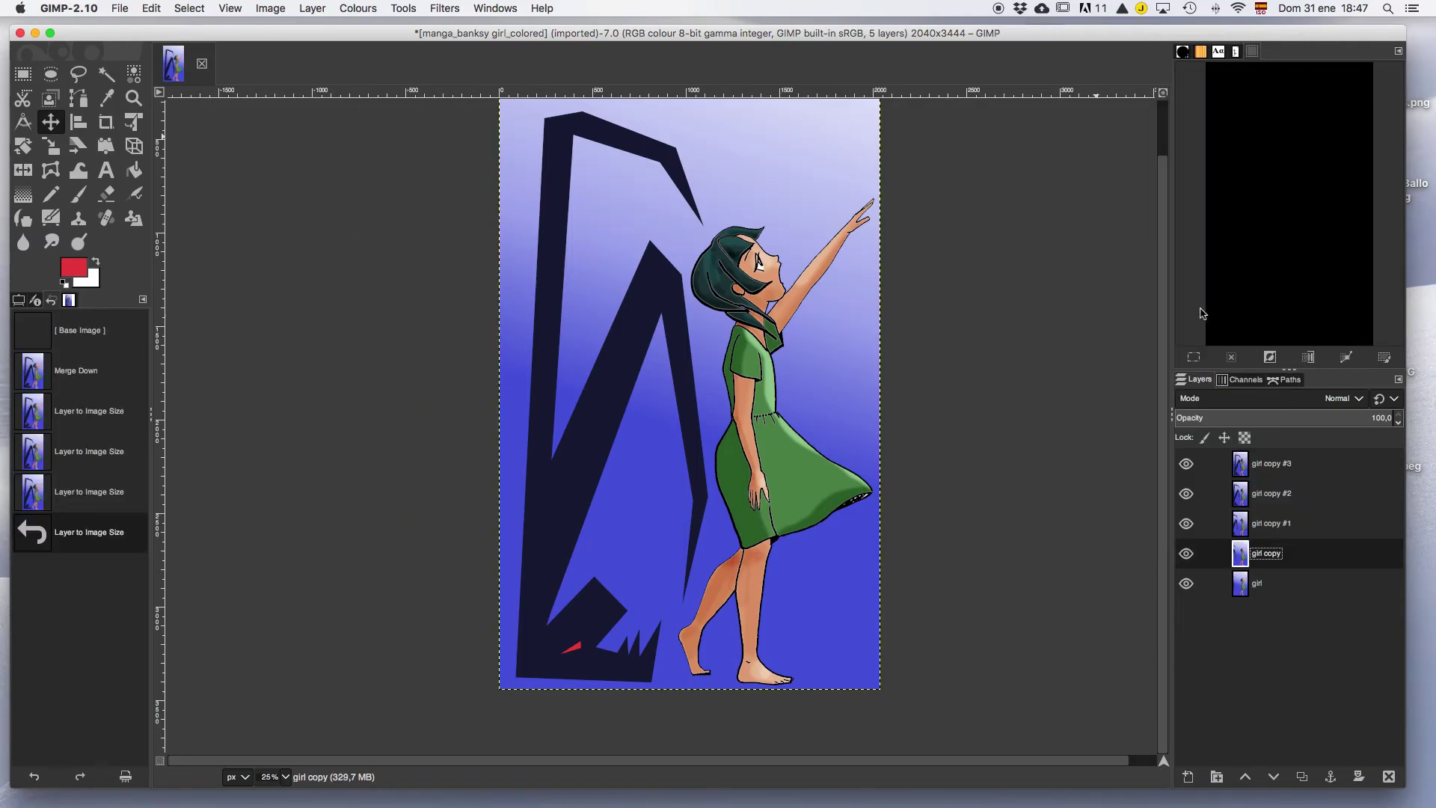
pyautogui.rightClick(1282, 590)
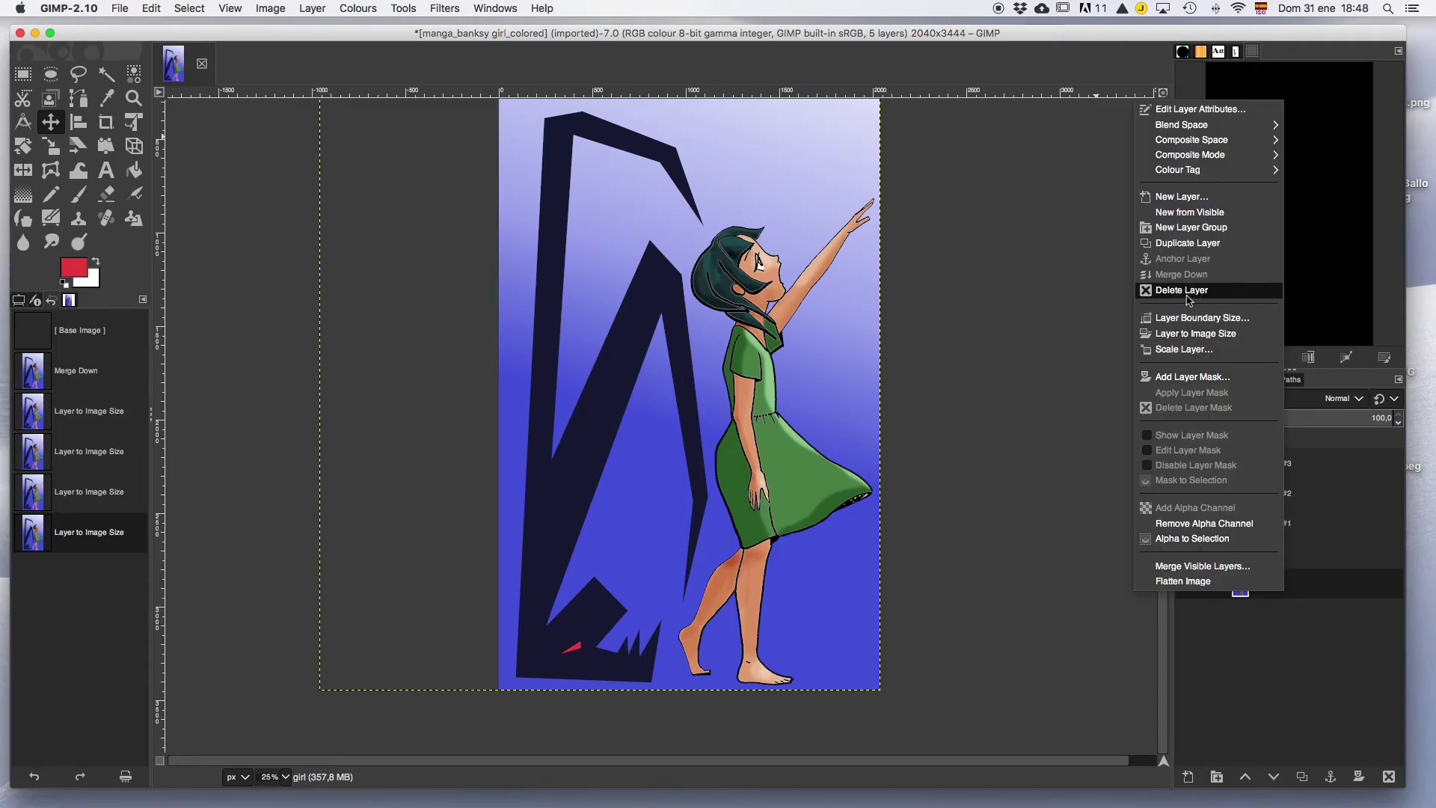
pyautogui.click(1184, 333)
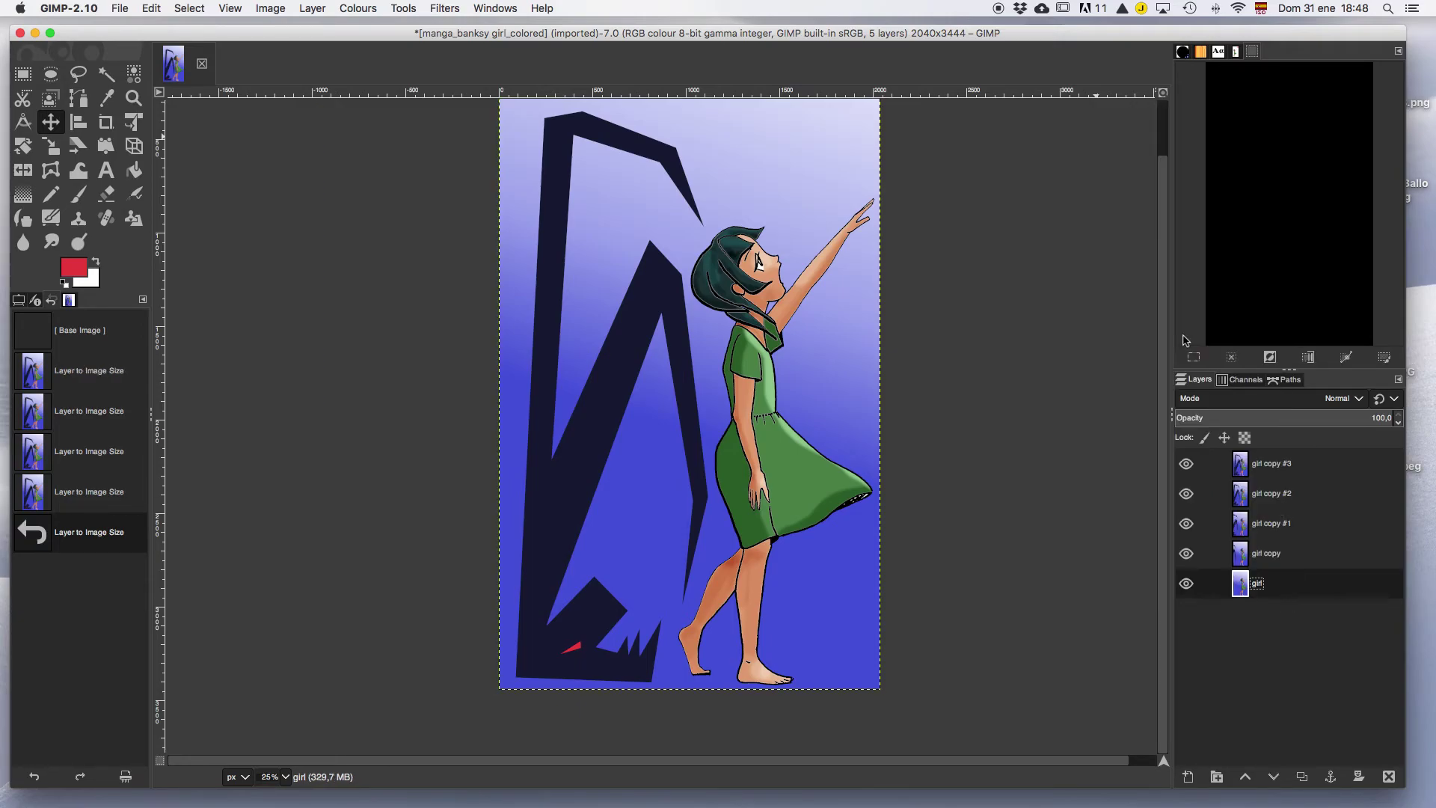
# Run the animation optimisation filter for GIF on the five merged frame layers
pyautogui.click(444, 9)
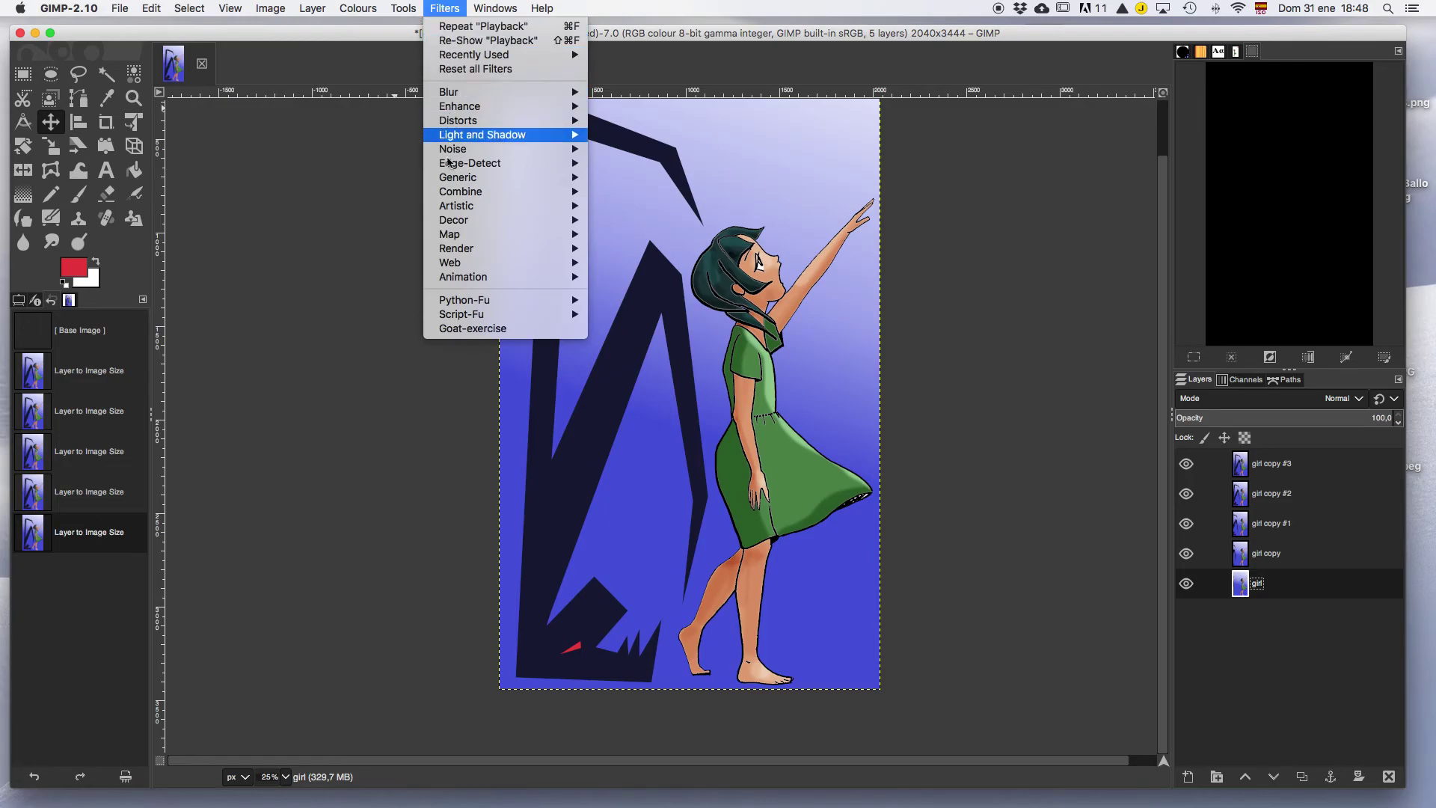
pyautogui.moveTo(456, 278)
pyautogui.click(646, 364)
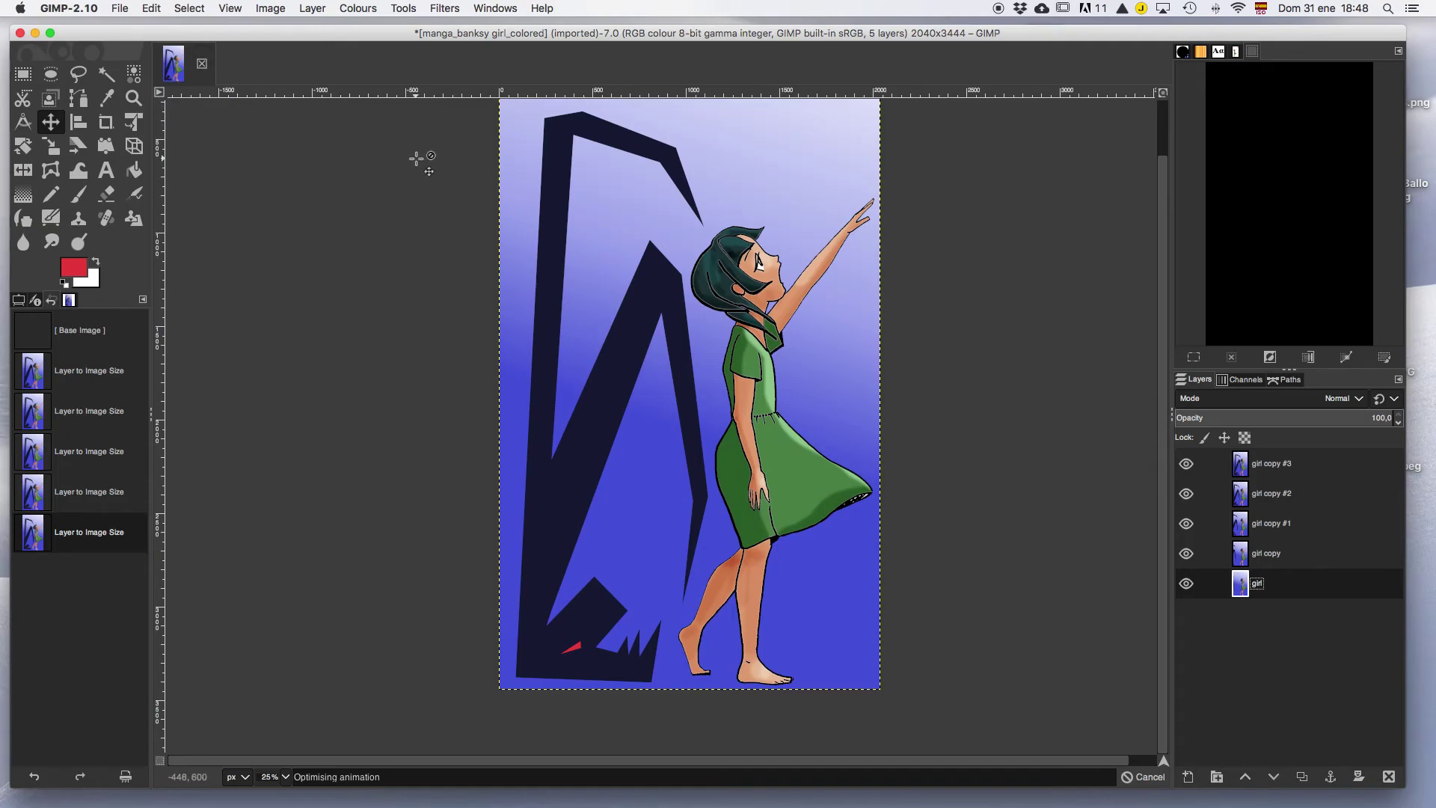
# Export the layered image to the desktop as the GIF file monster_animation.gif, replacing the existing file
pyautogui.click(121, 9)
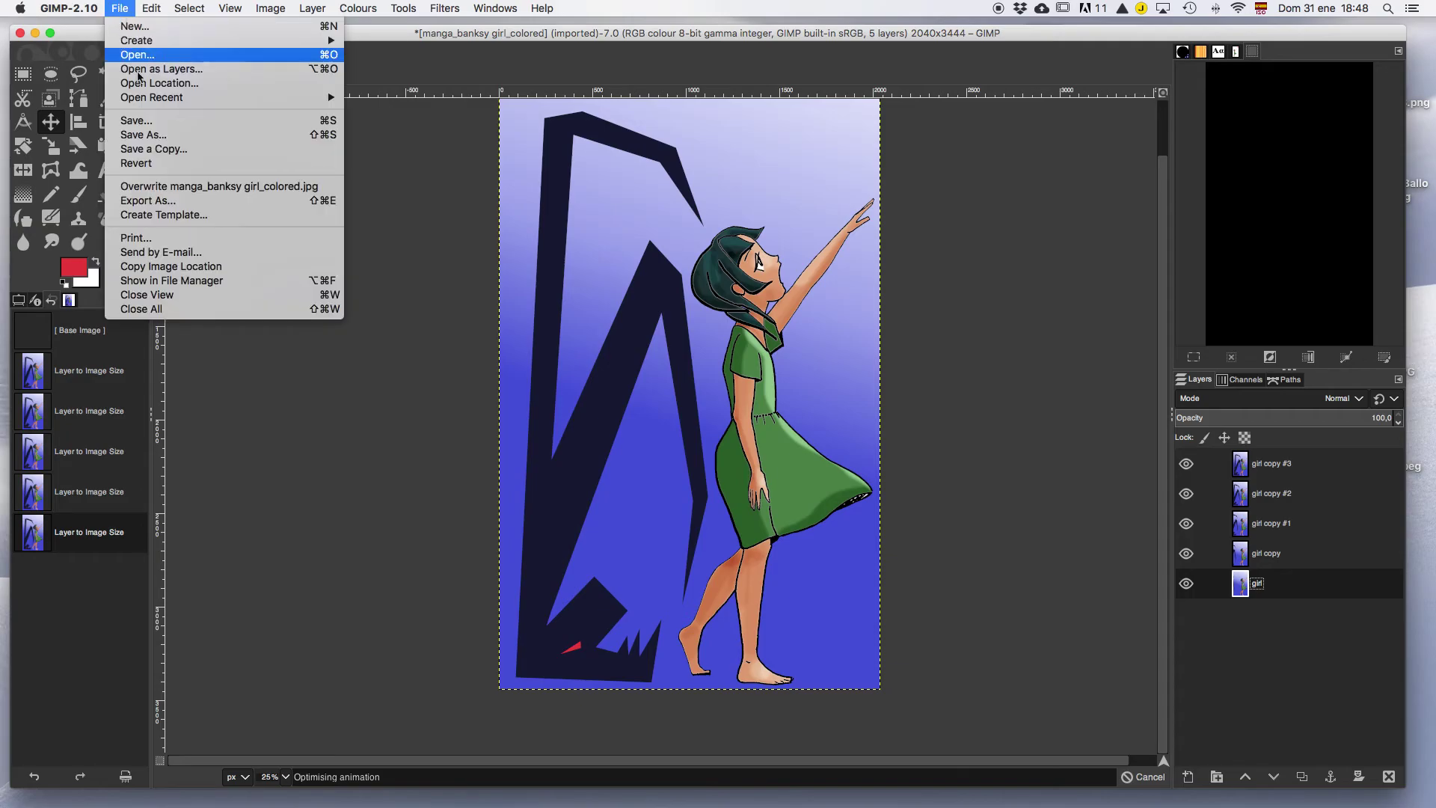
pyautogui.click(148, 200)
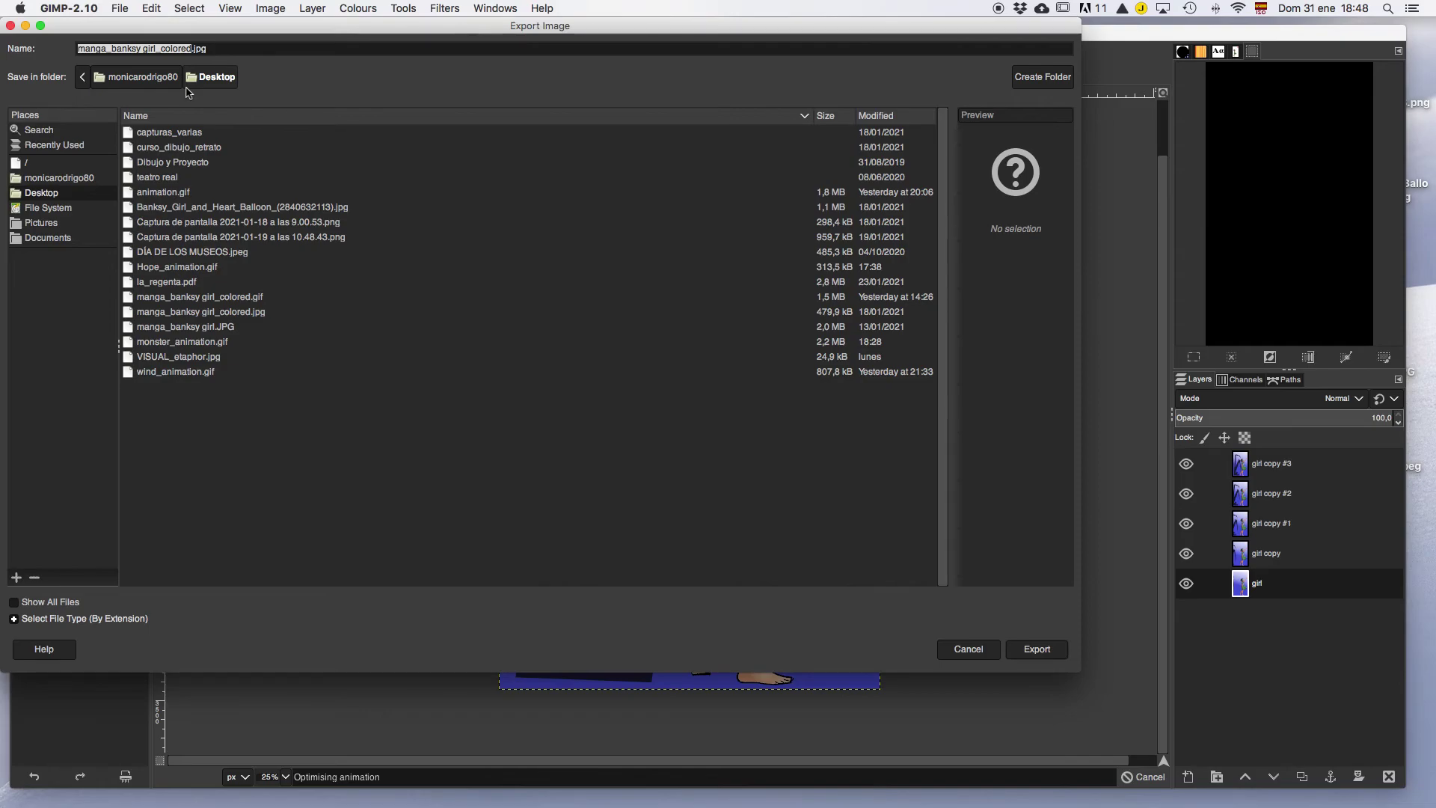
pyautogui.write('monster_animation')
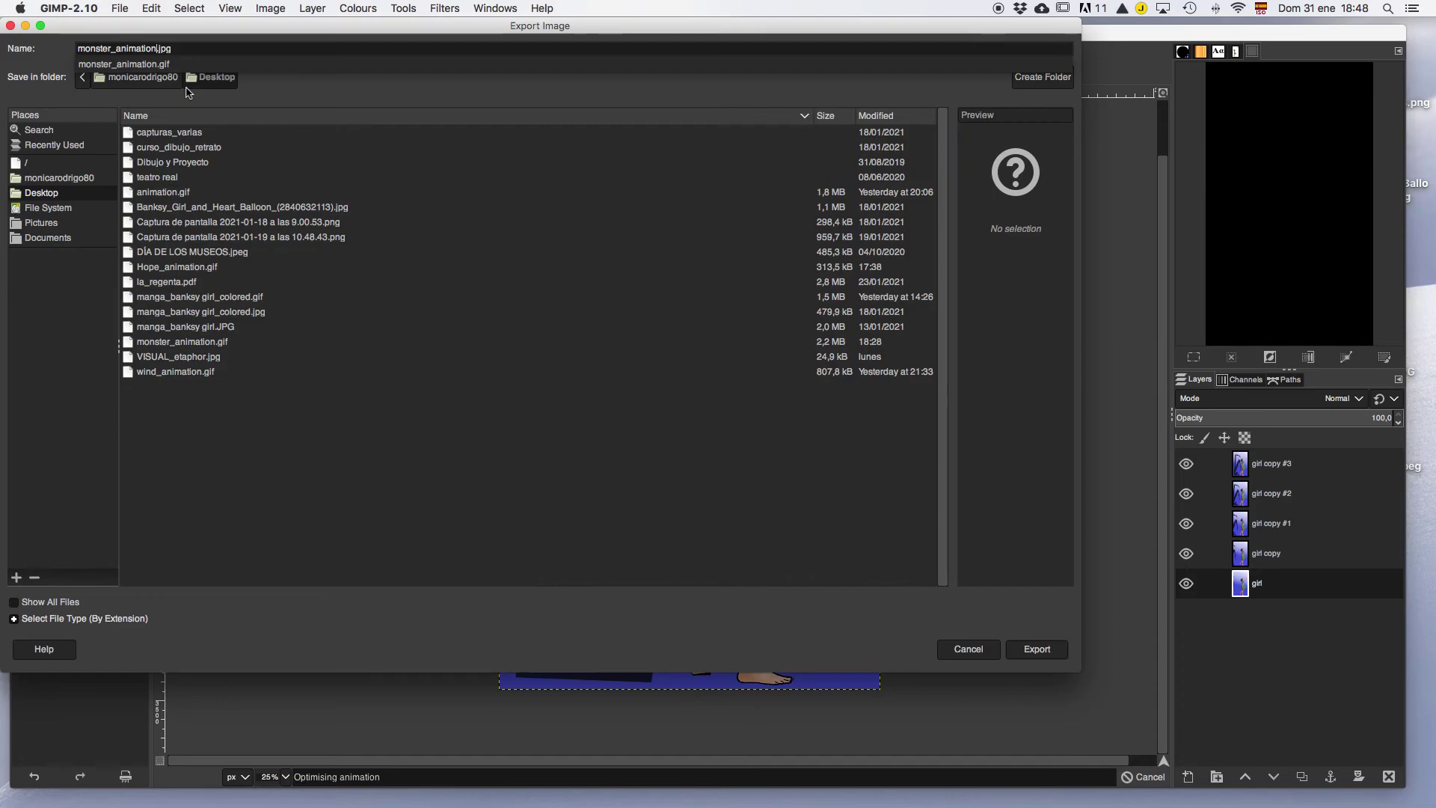
pyautogui.click(32, 200)
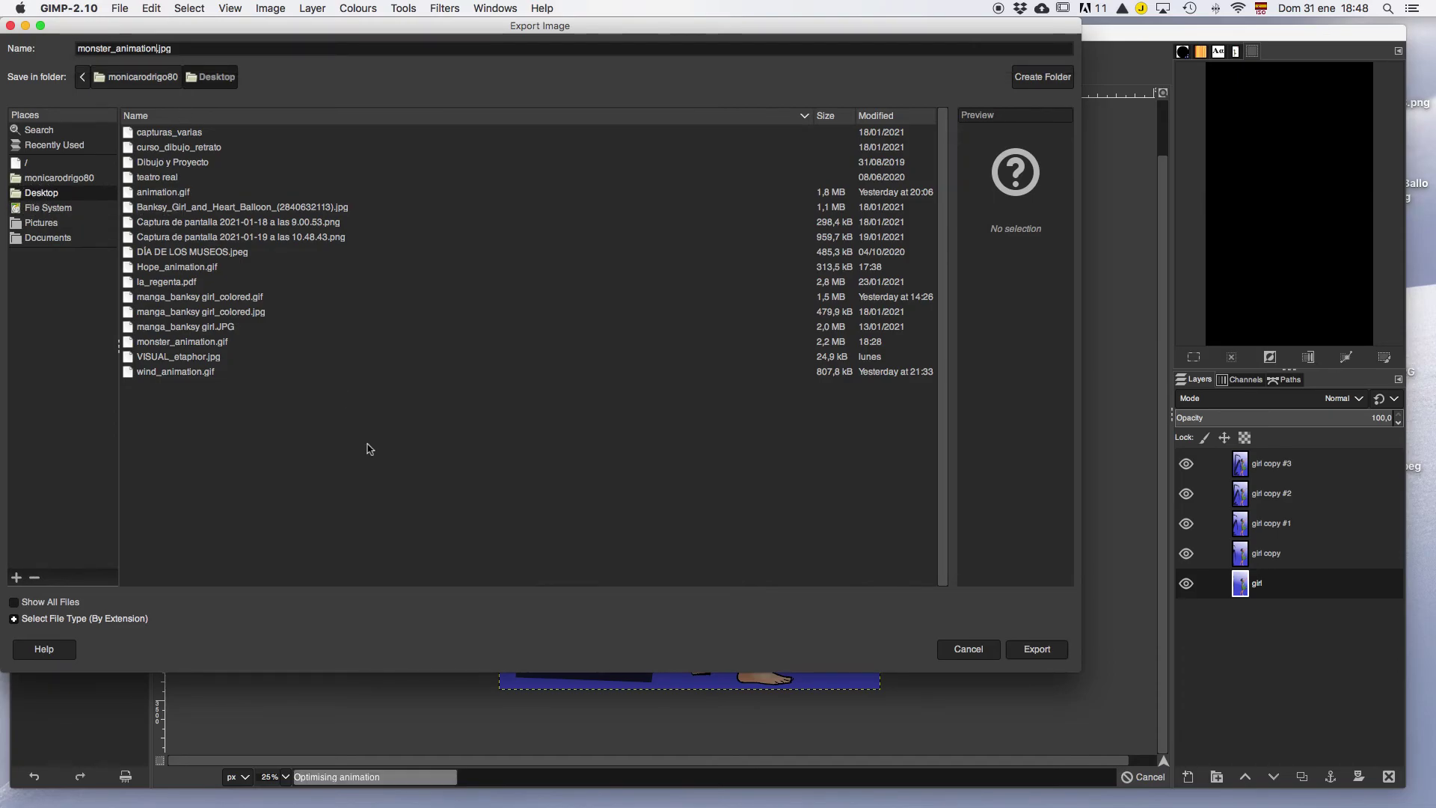
pyautogui.click(14, 618)
pyautogui.scroll(-5, 68, 589)
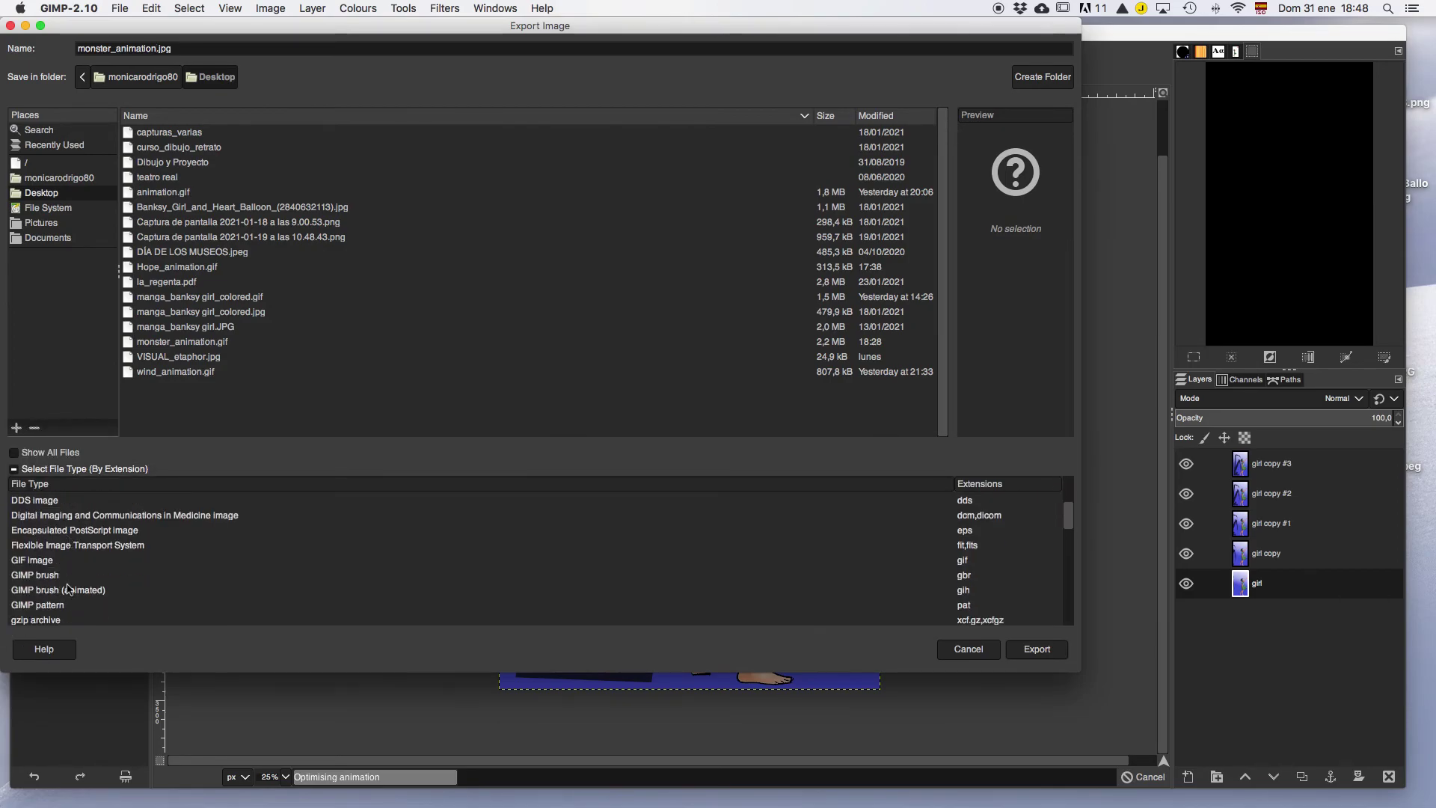
pyautogui.click(30, 537)
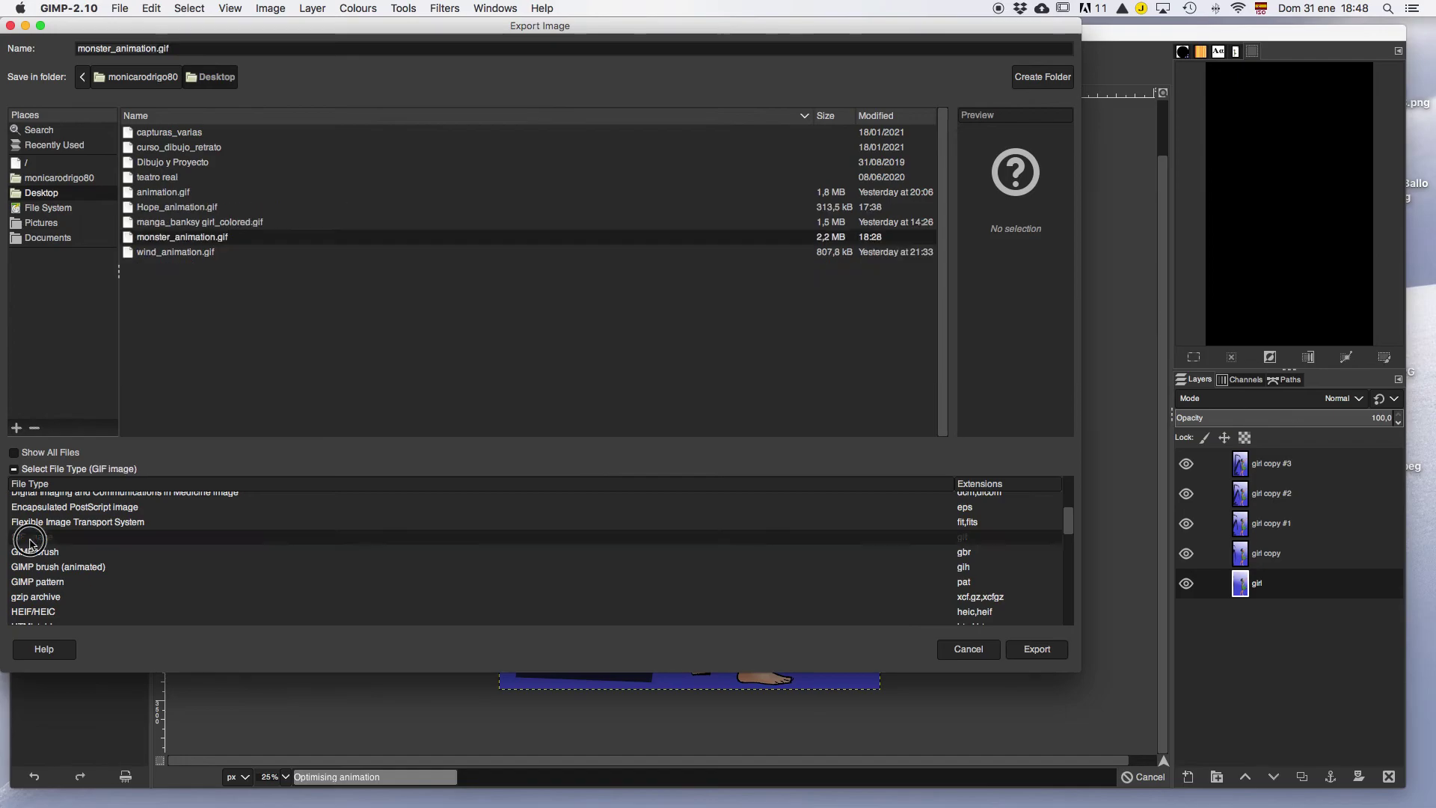
pyautogui.click(1032, 656)
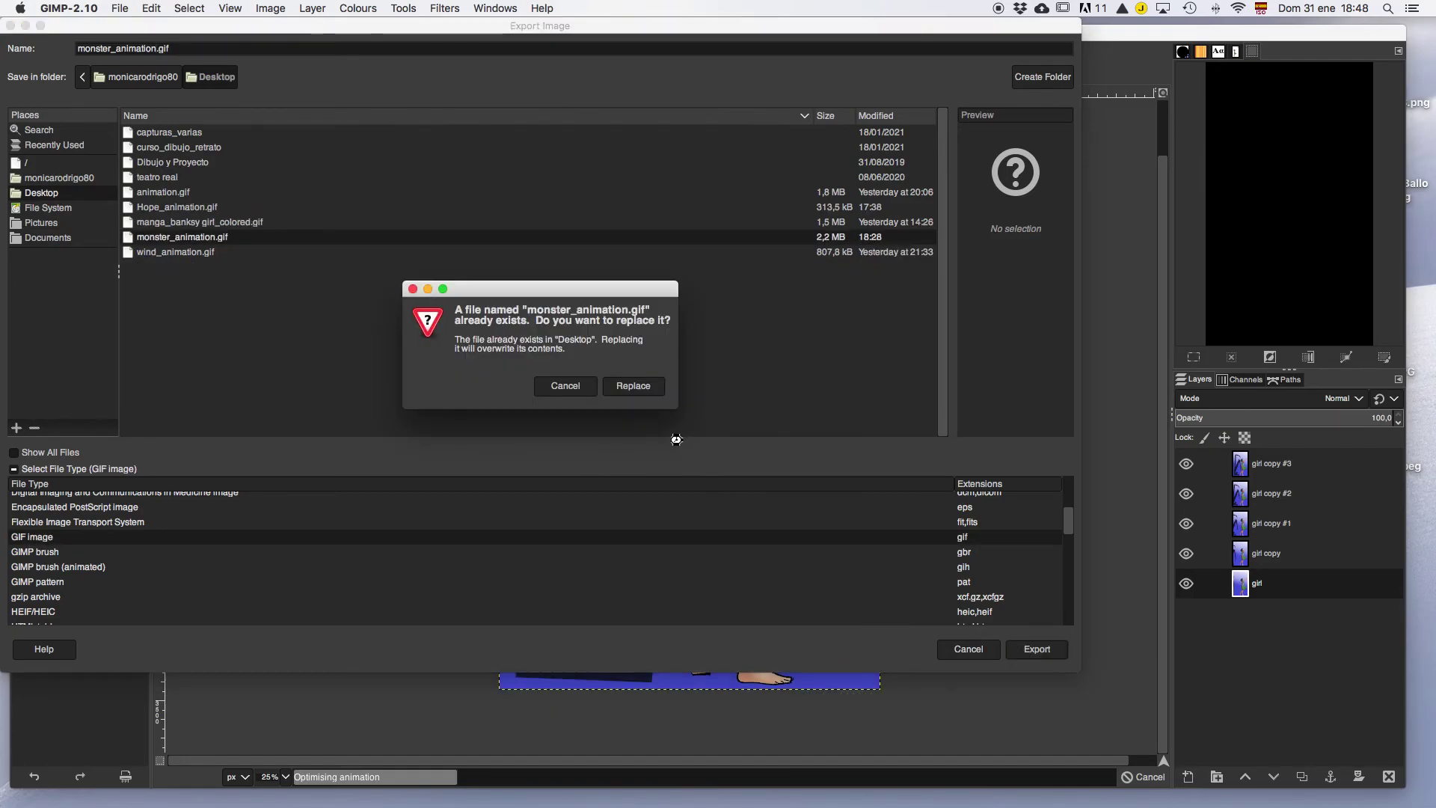
pyautogui.click(629, 389)
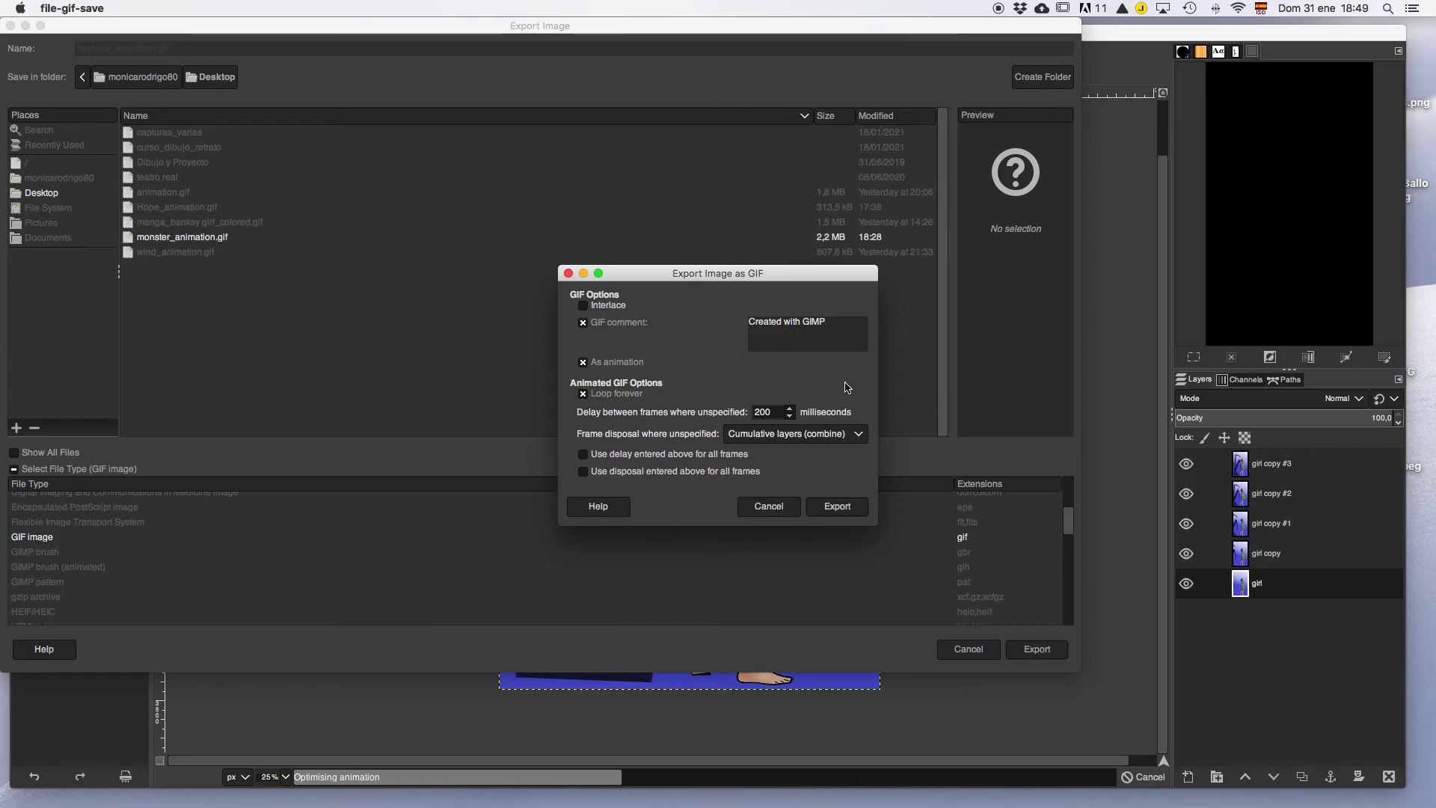
# Keep frame disposal at Cumulative layers (combine) in the GIF options and complete the export
pyautogui.click(860, 438)
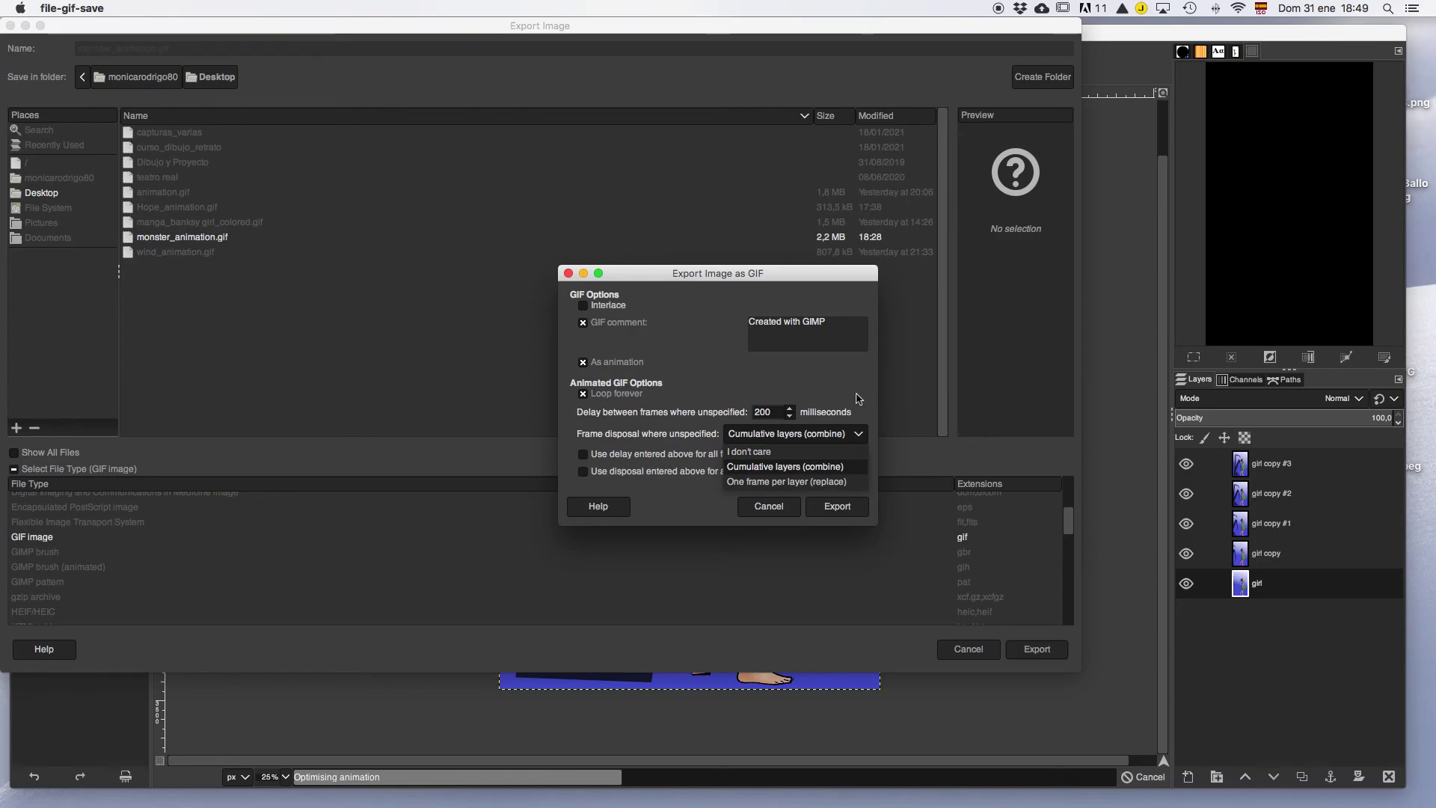
pyautogui.click(808, 470)
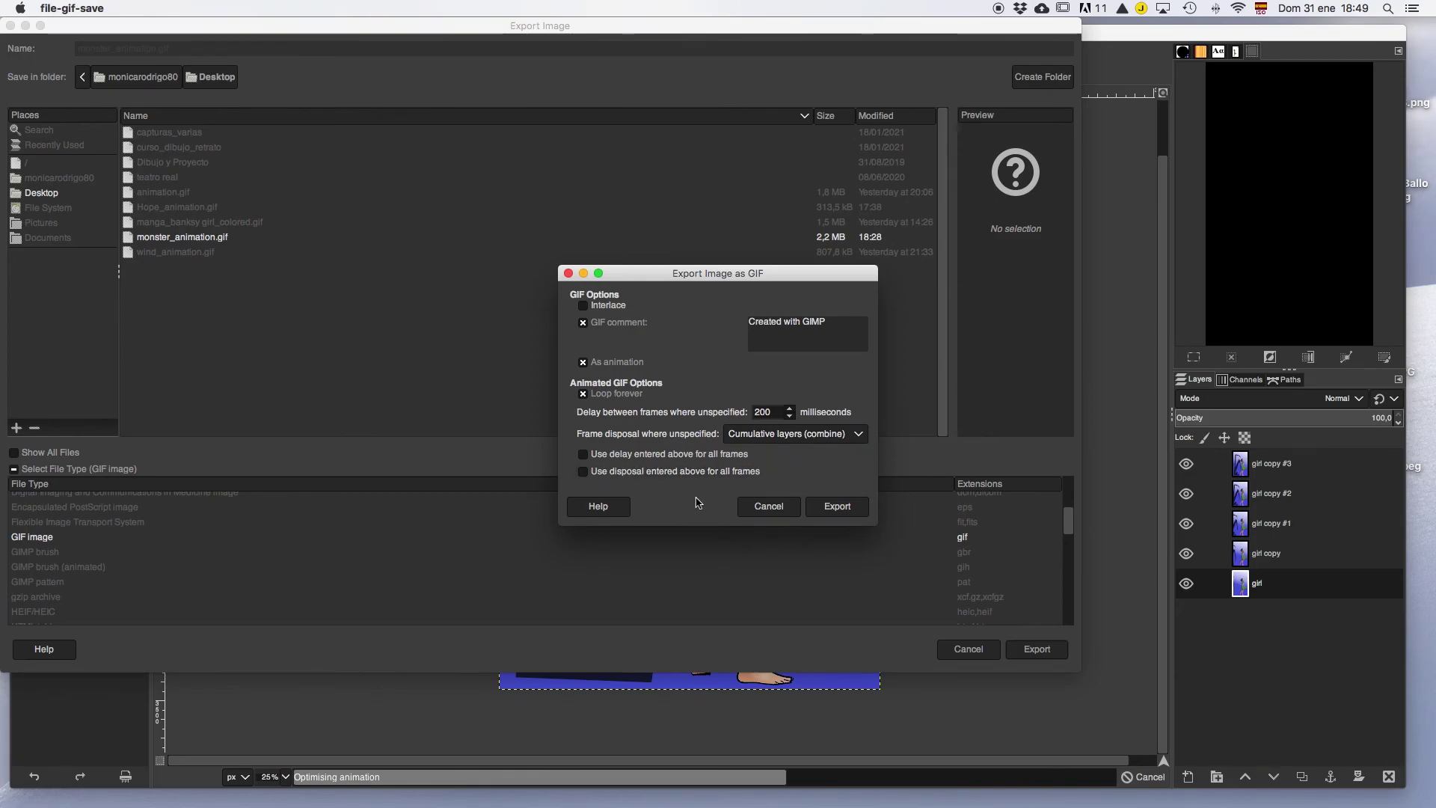
pyautogui.click(835, 510)
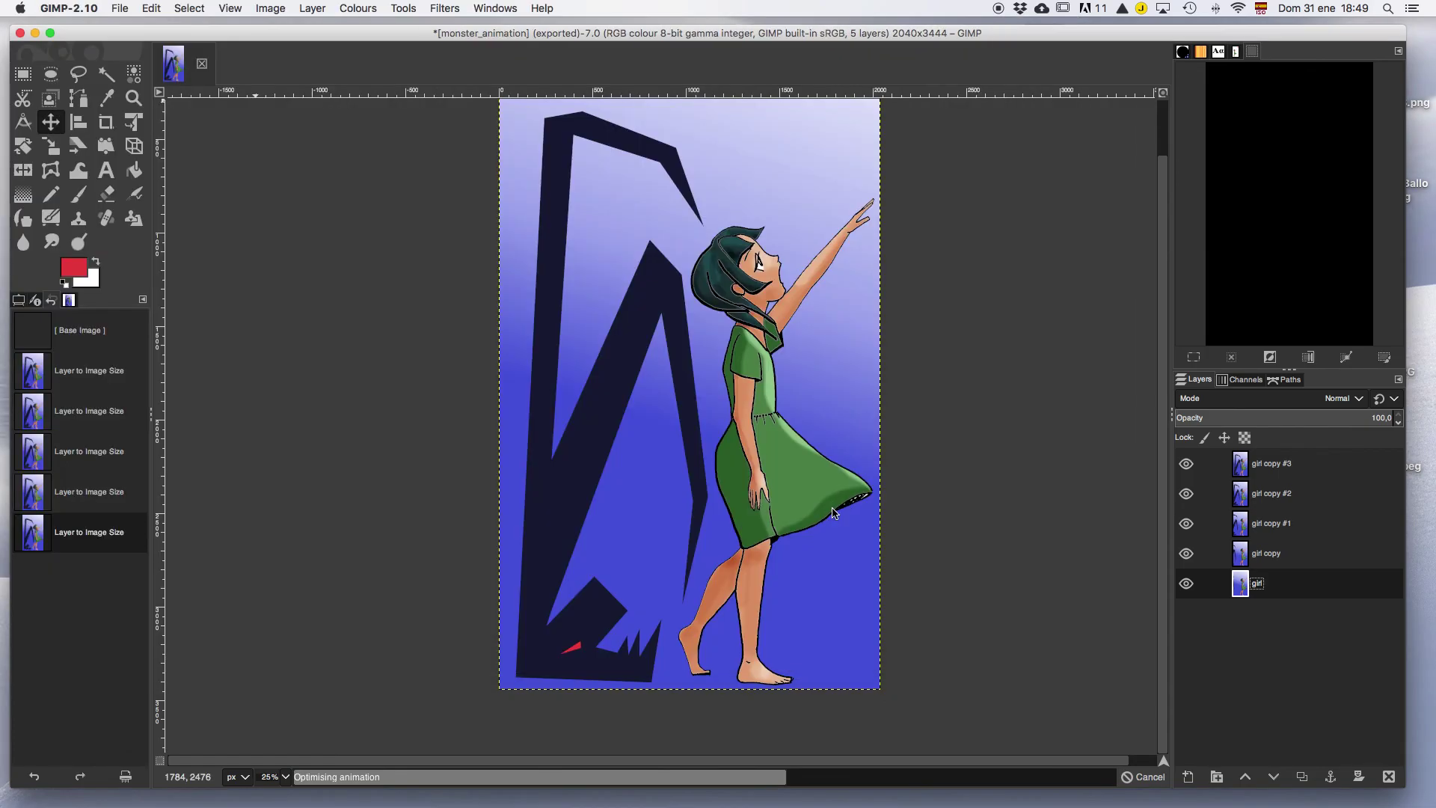
# Minimise GIMP, open monster_animation.gif from the desktop in Google Chrome to watch it play, and minimise the browser
pyautogui.click(35, 32)
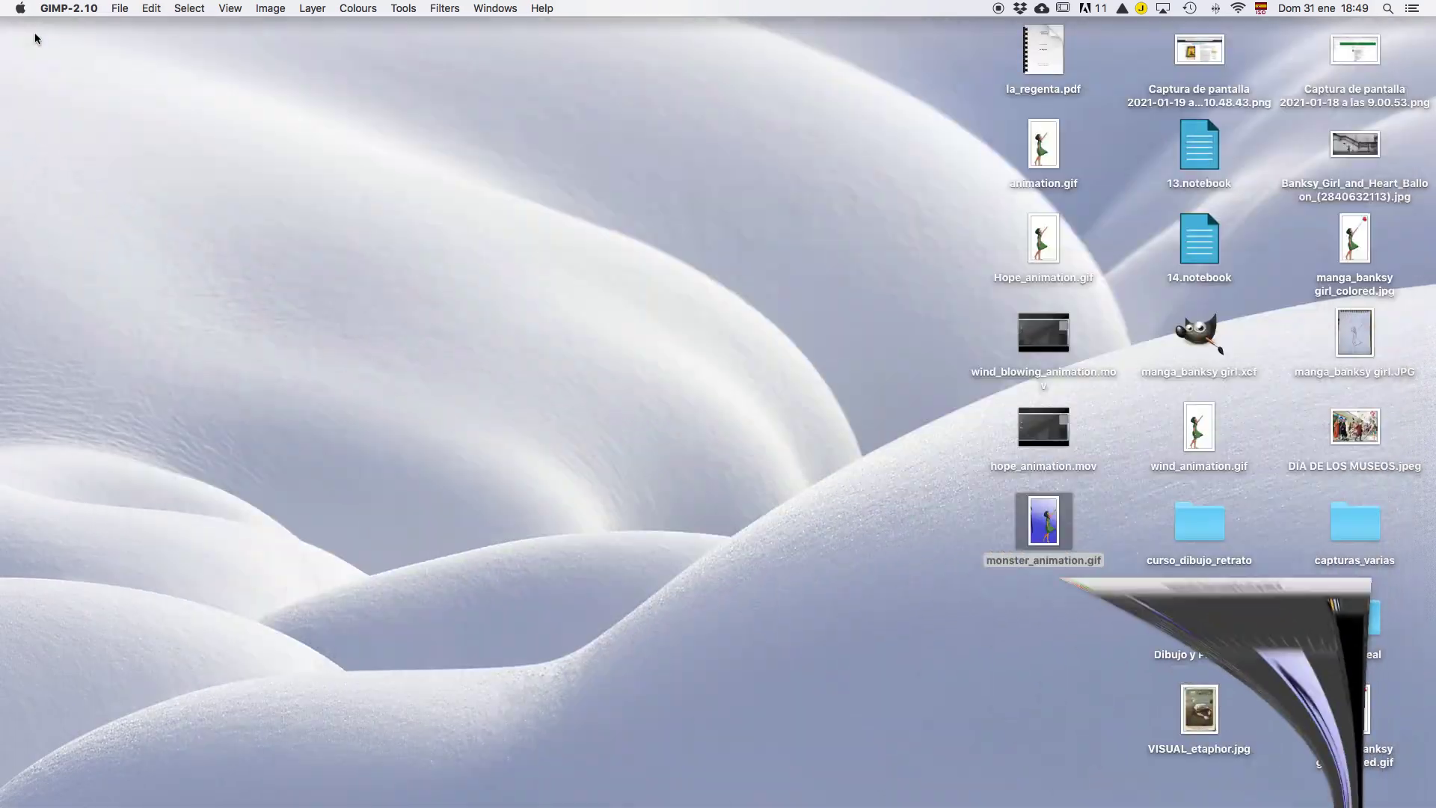
pyautogui.rightClick(1056, 525)
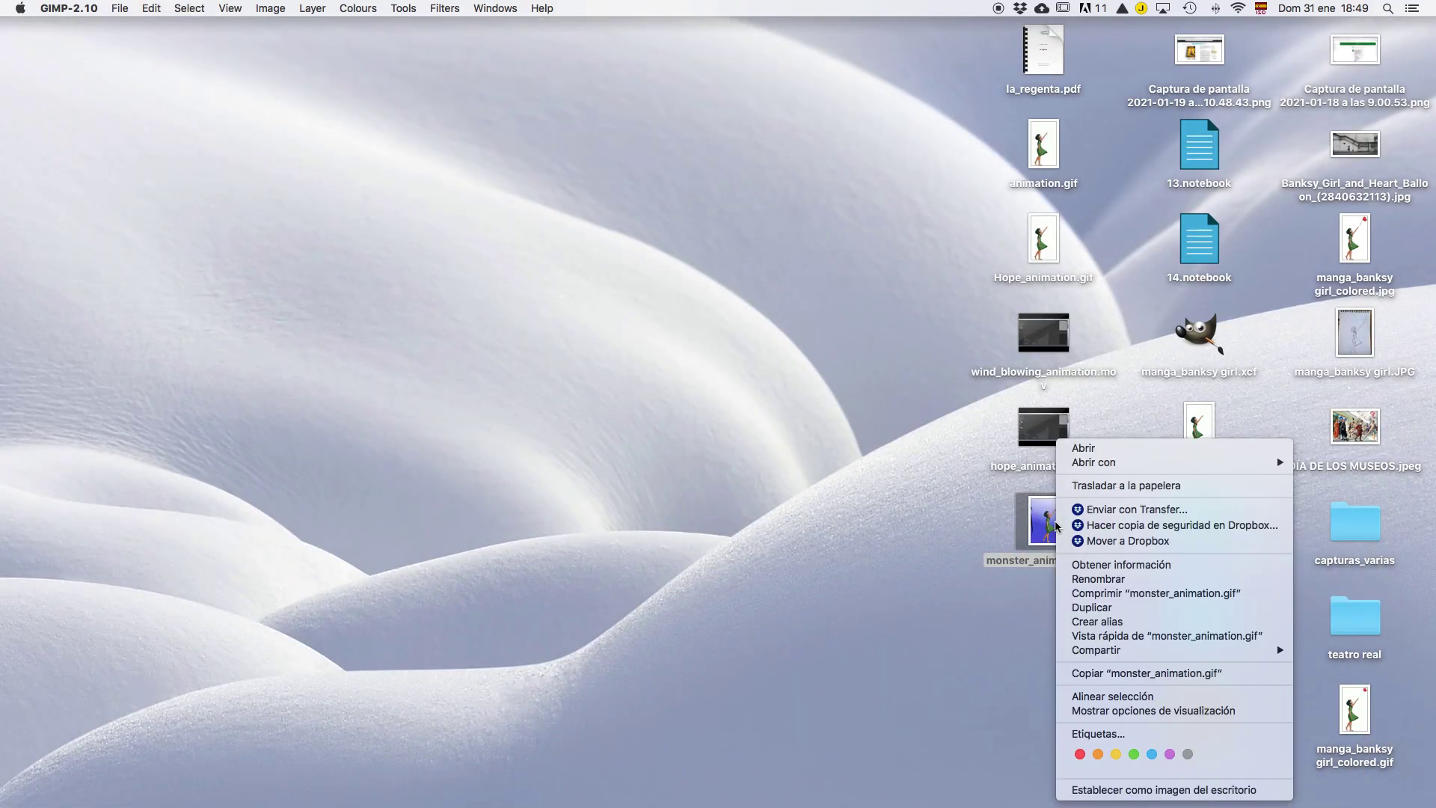
pyautogui.moveTo(1085, 468)
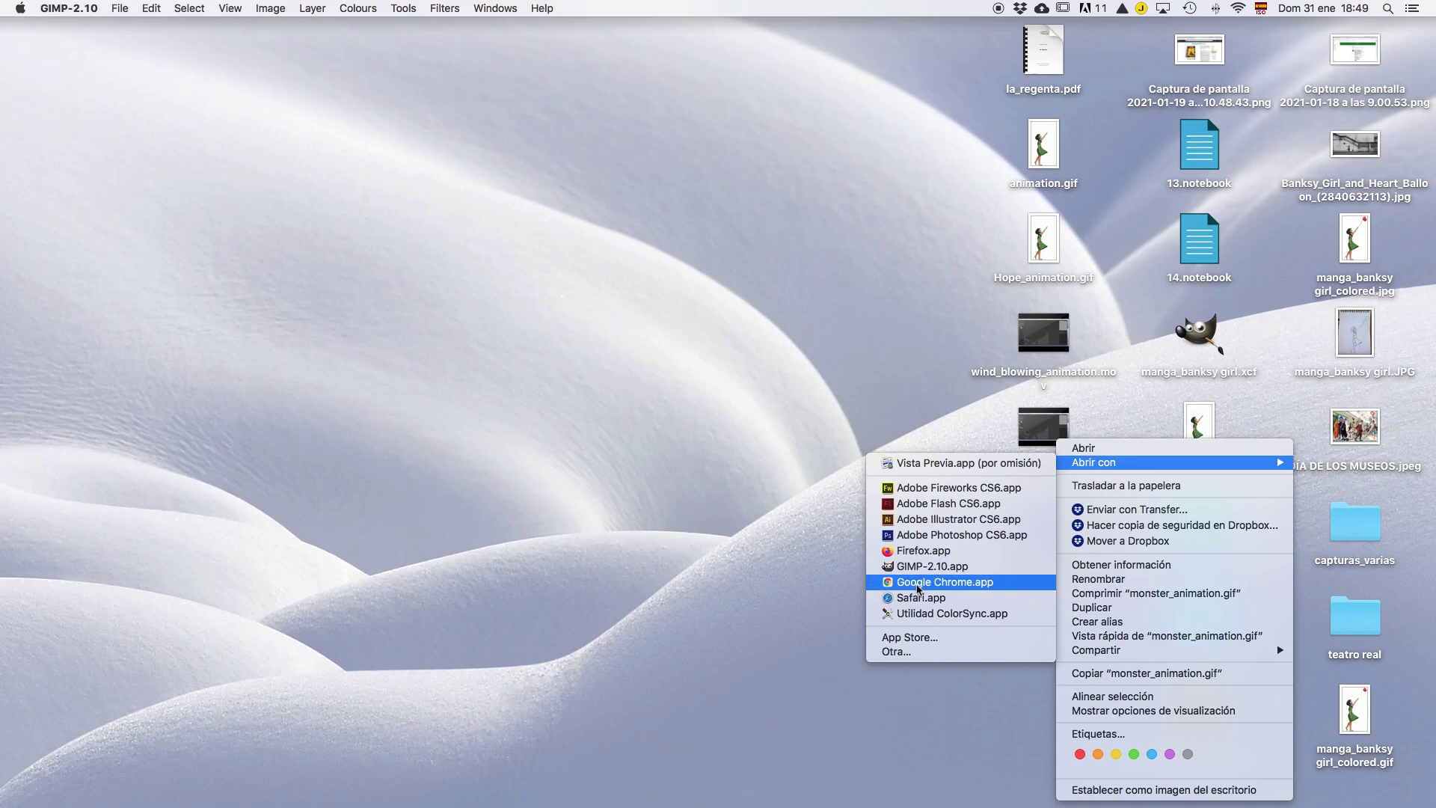
pyautogui.click(918, 589)
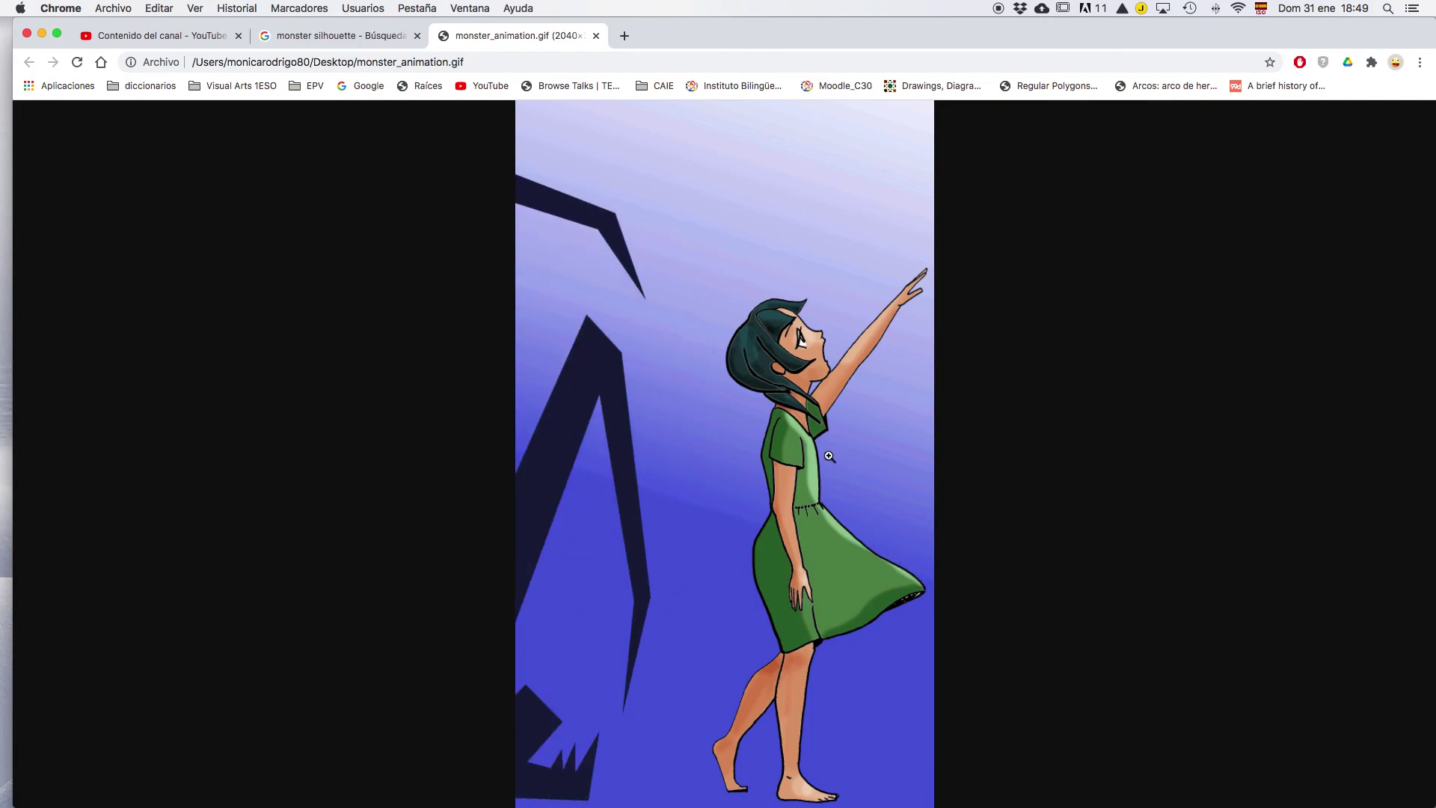
pyautogui.click(42, 34)
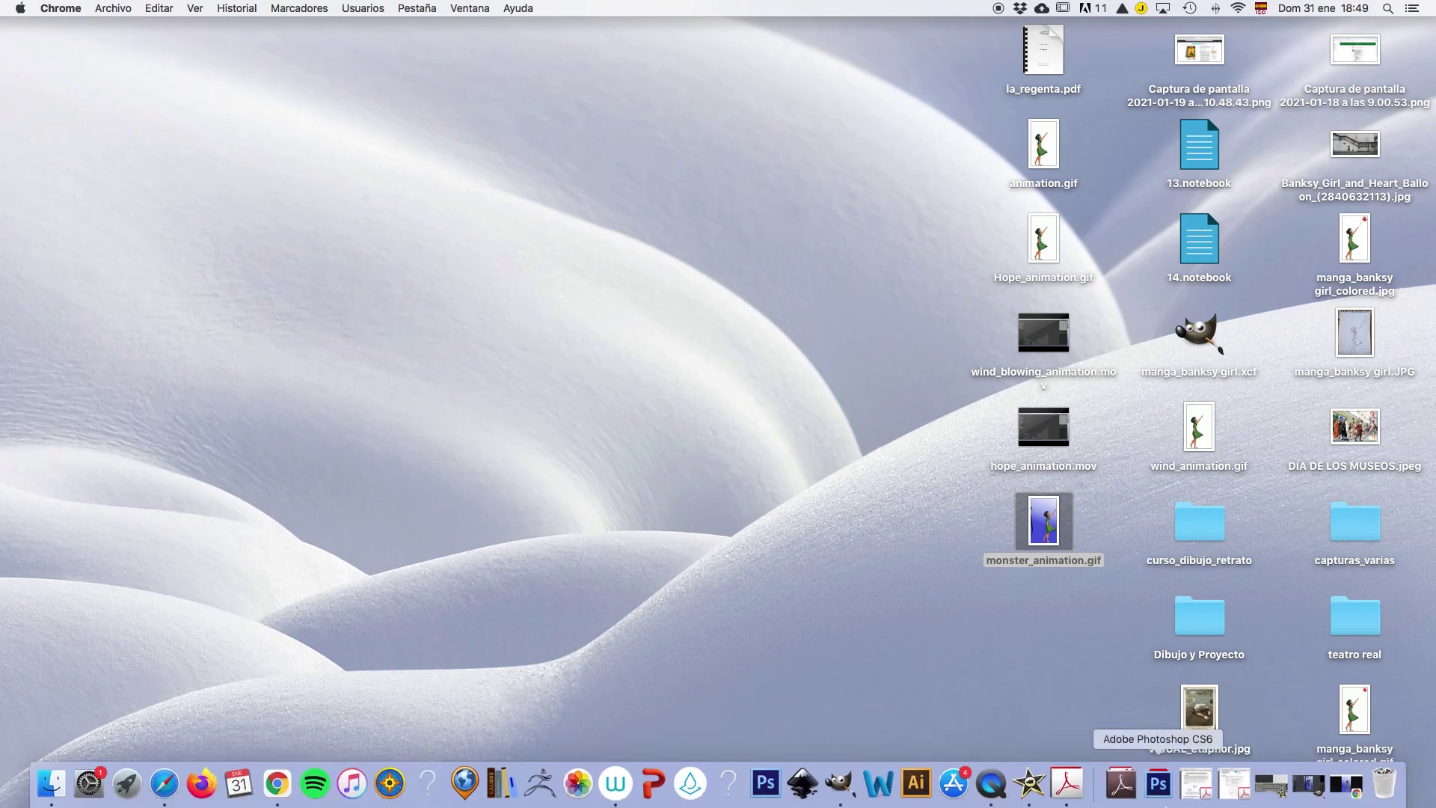
# Switch to QuickTime Player and name the unsaved screen recording mosnter_animation.mov, minimising the GIMP window that covers the save dialog
pyautogui.click(993, 786)
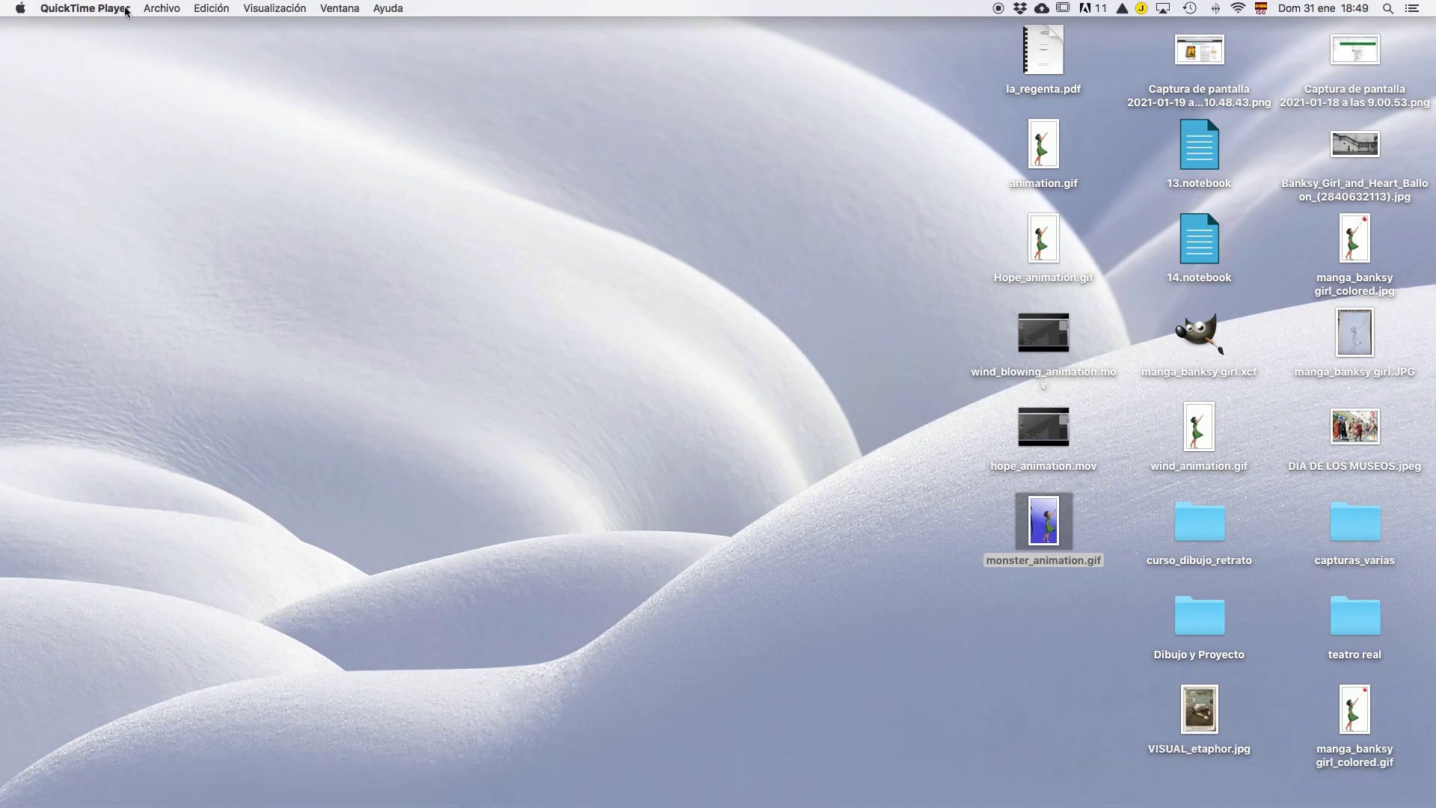
pyautogui.click(148, 11)
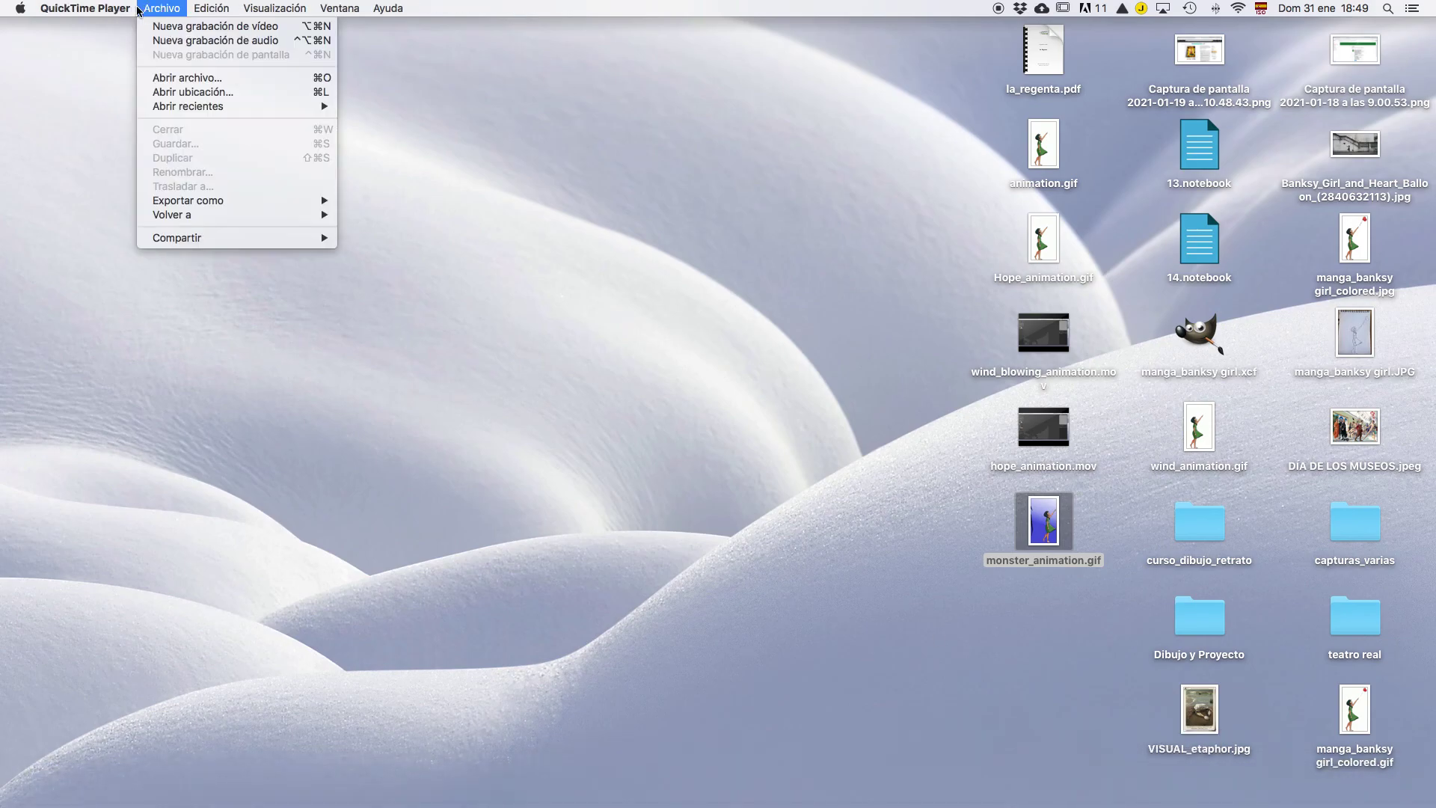
pyautogui.moveTo(84, 8)
pyautogui.click(95, 121)
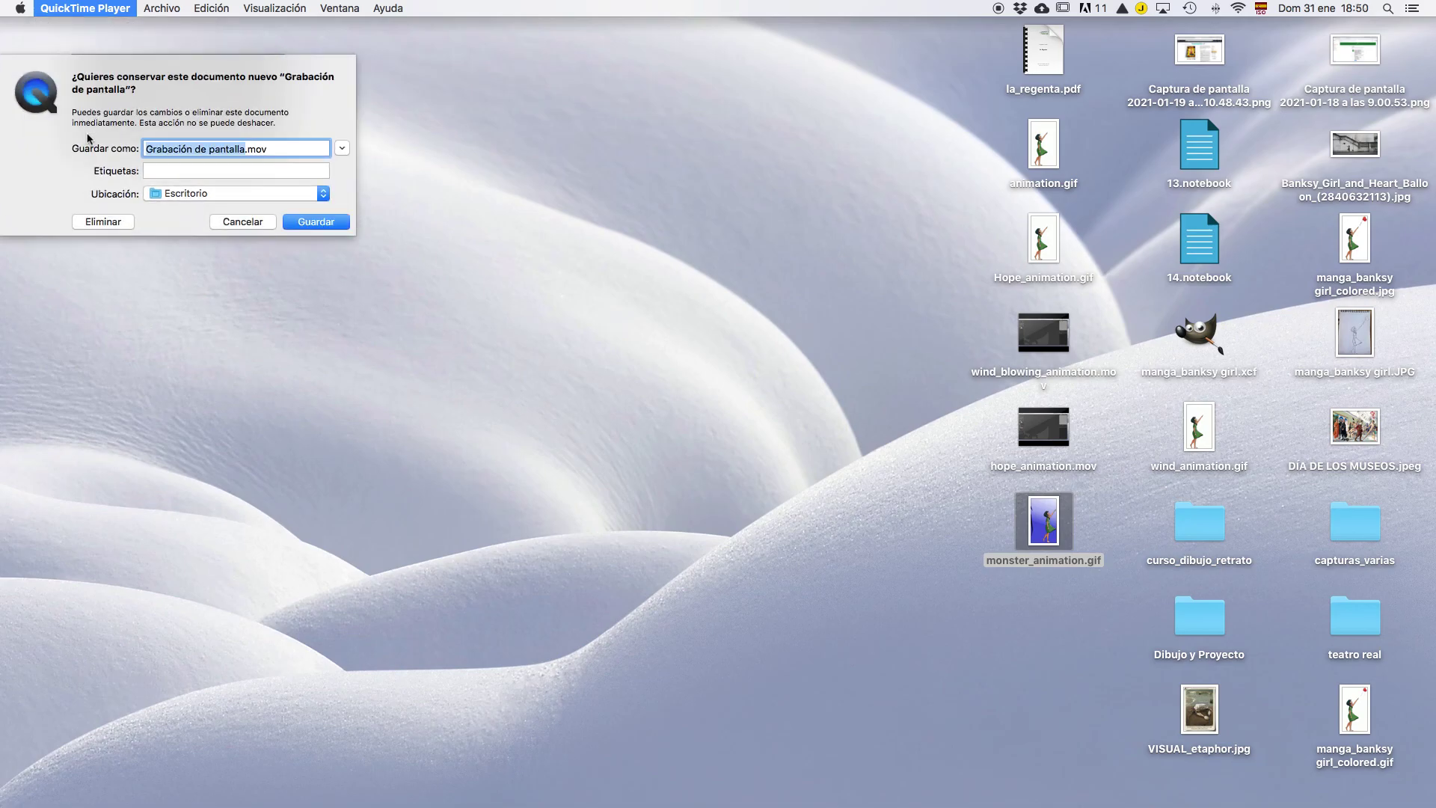
pyautogui.write('mosnte')
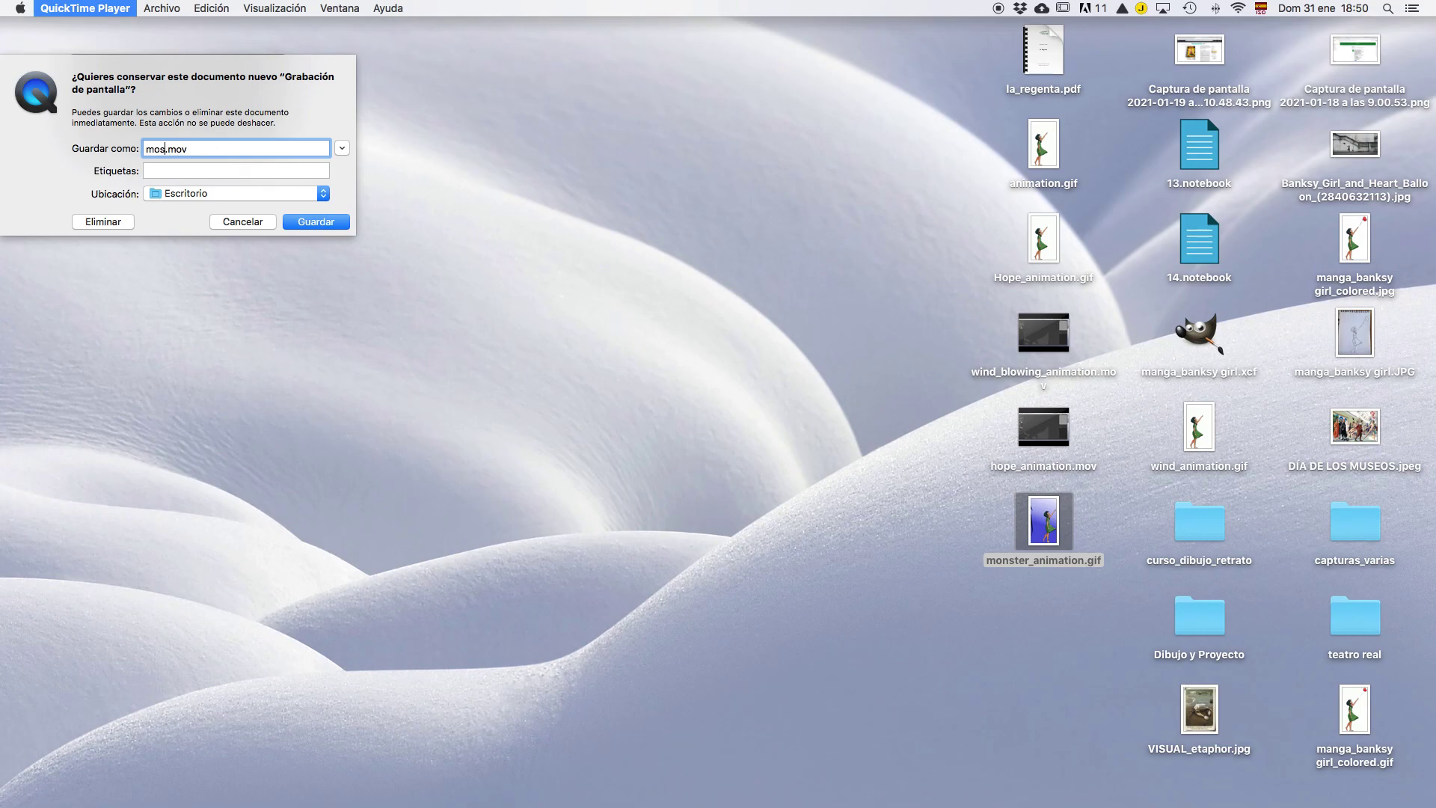
pyautogui.write('r_animation')
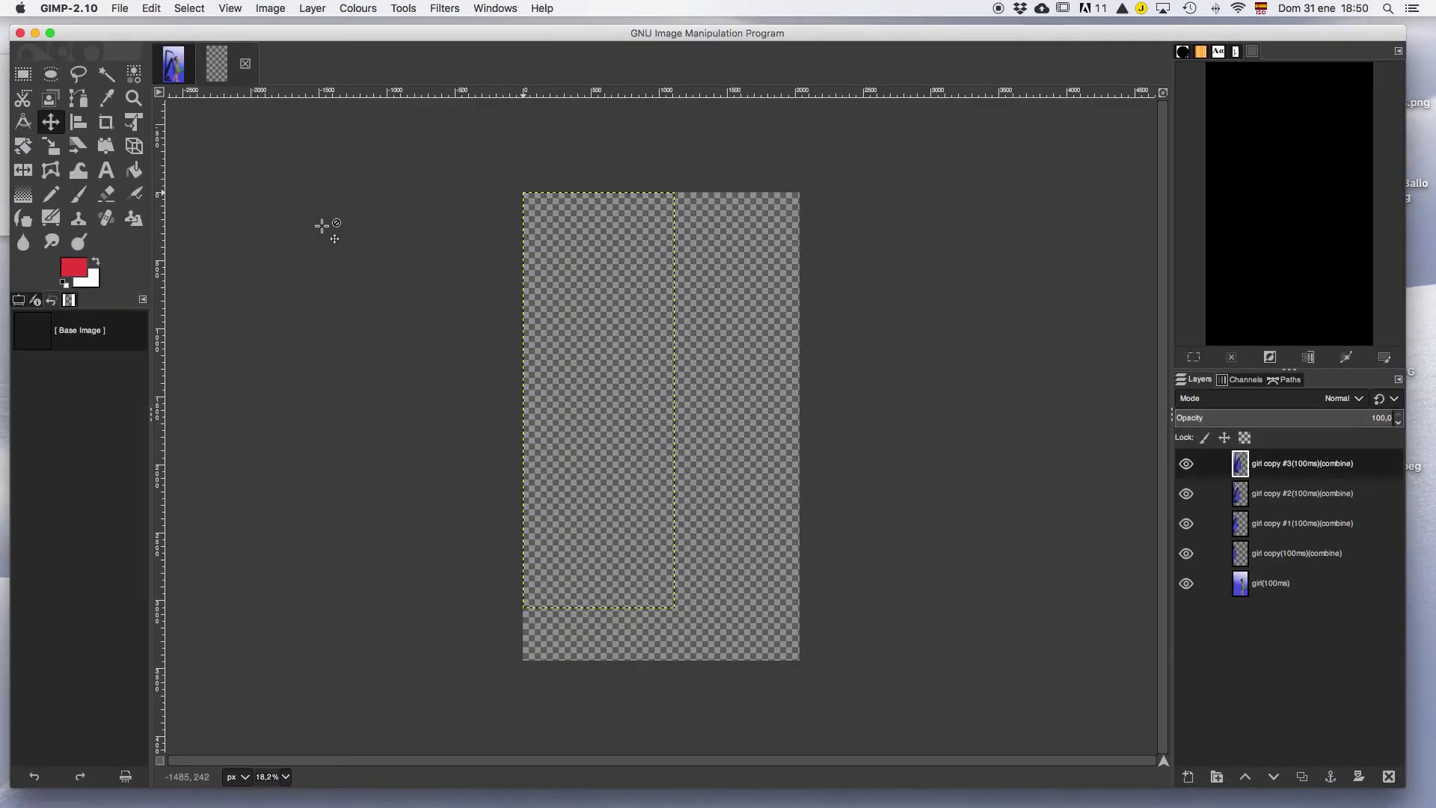
pyautogui.click(35, 33)
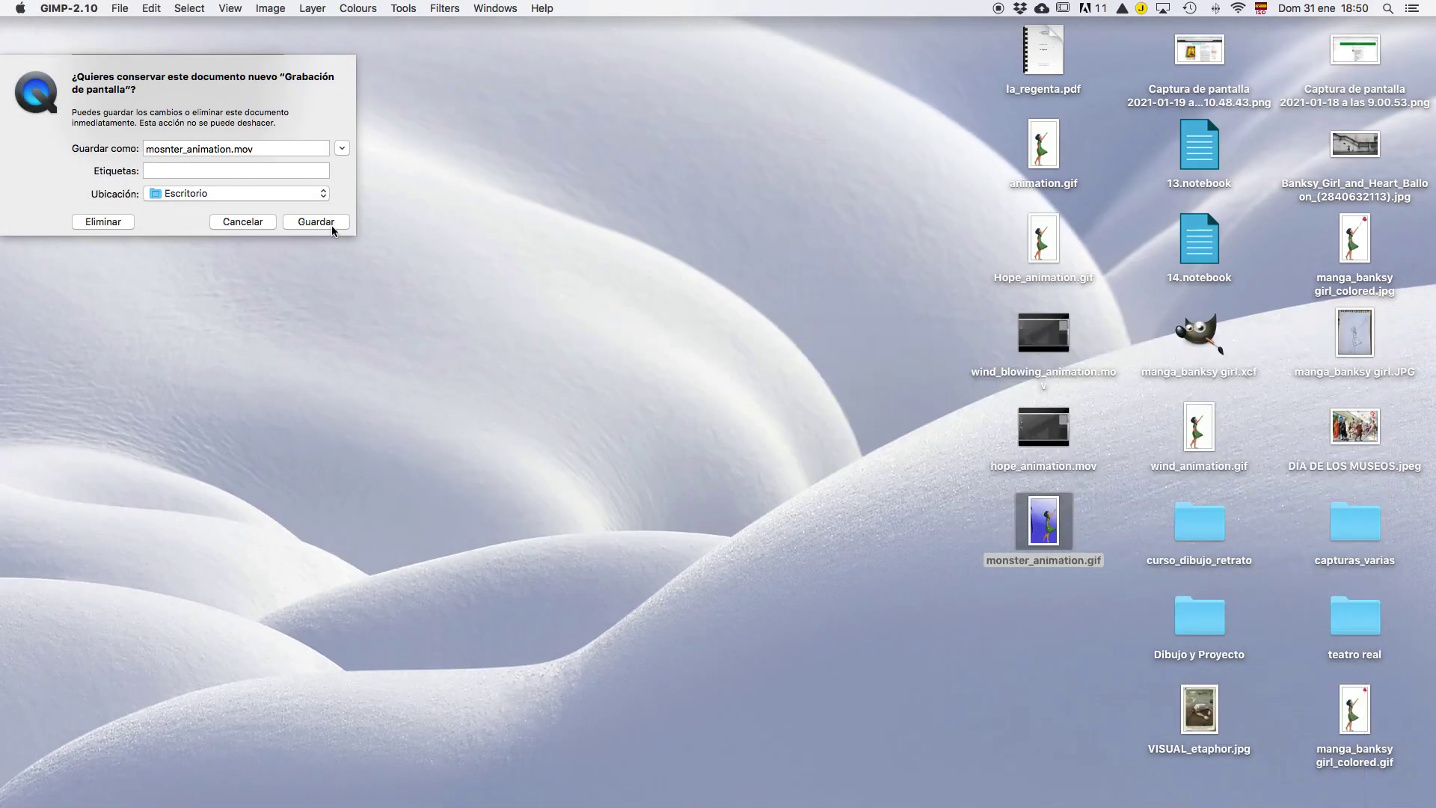